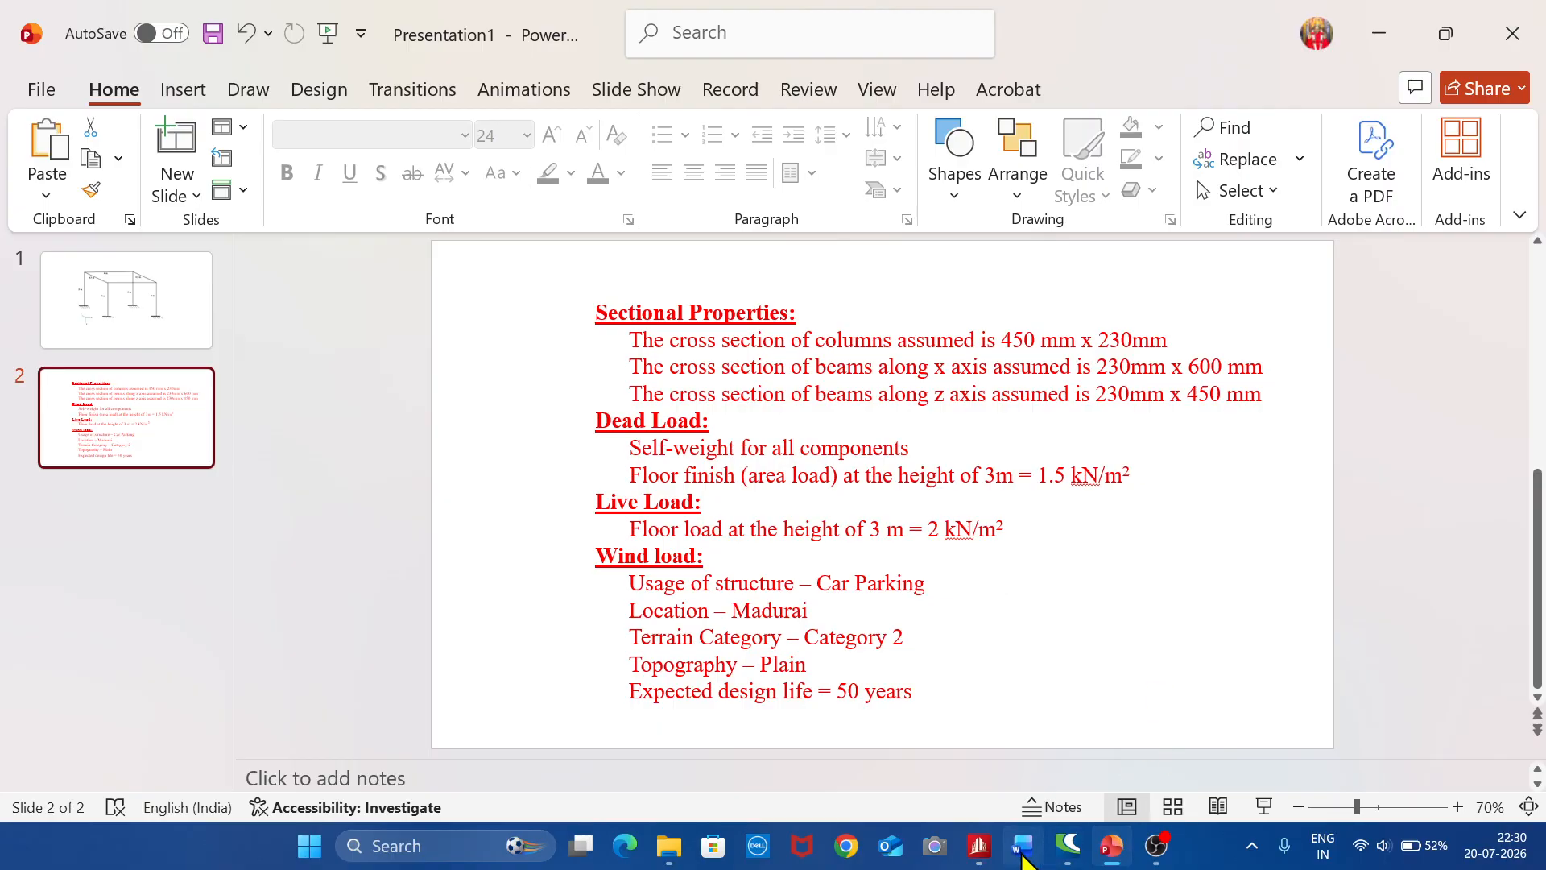
# Switch to STAAD.Pro and create a new metric analytical model with the file name spframe_wl
pyautogui.click(980, 844)
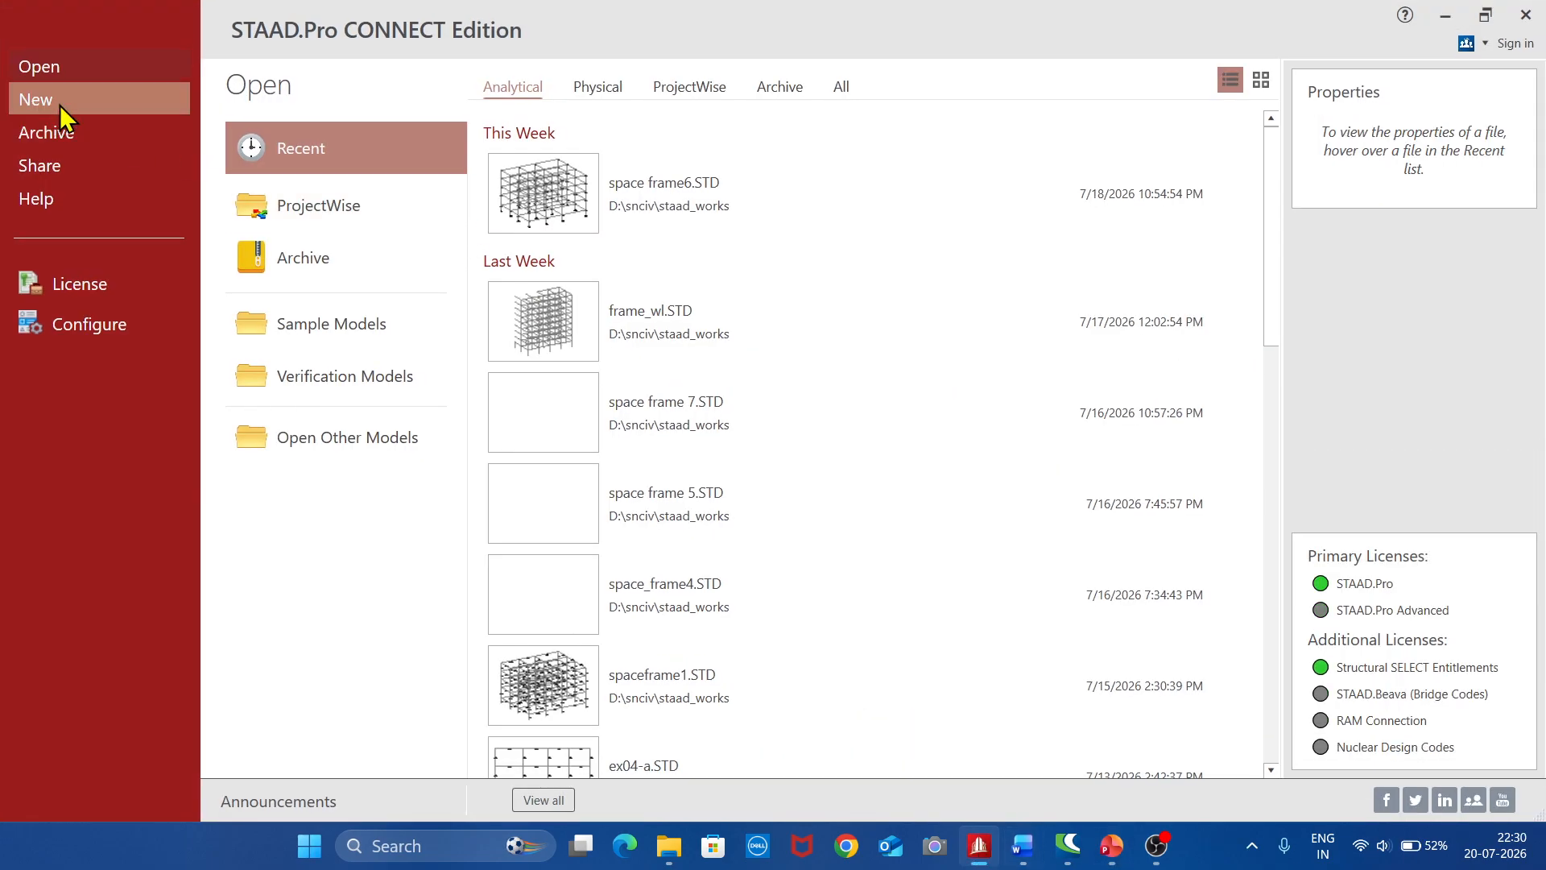
pyautogui.click(59, 104)
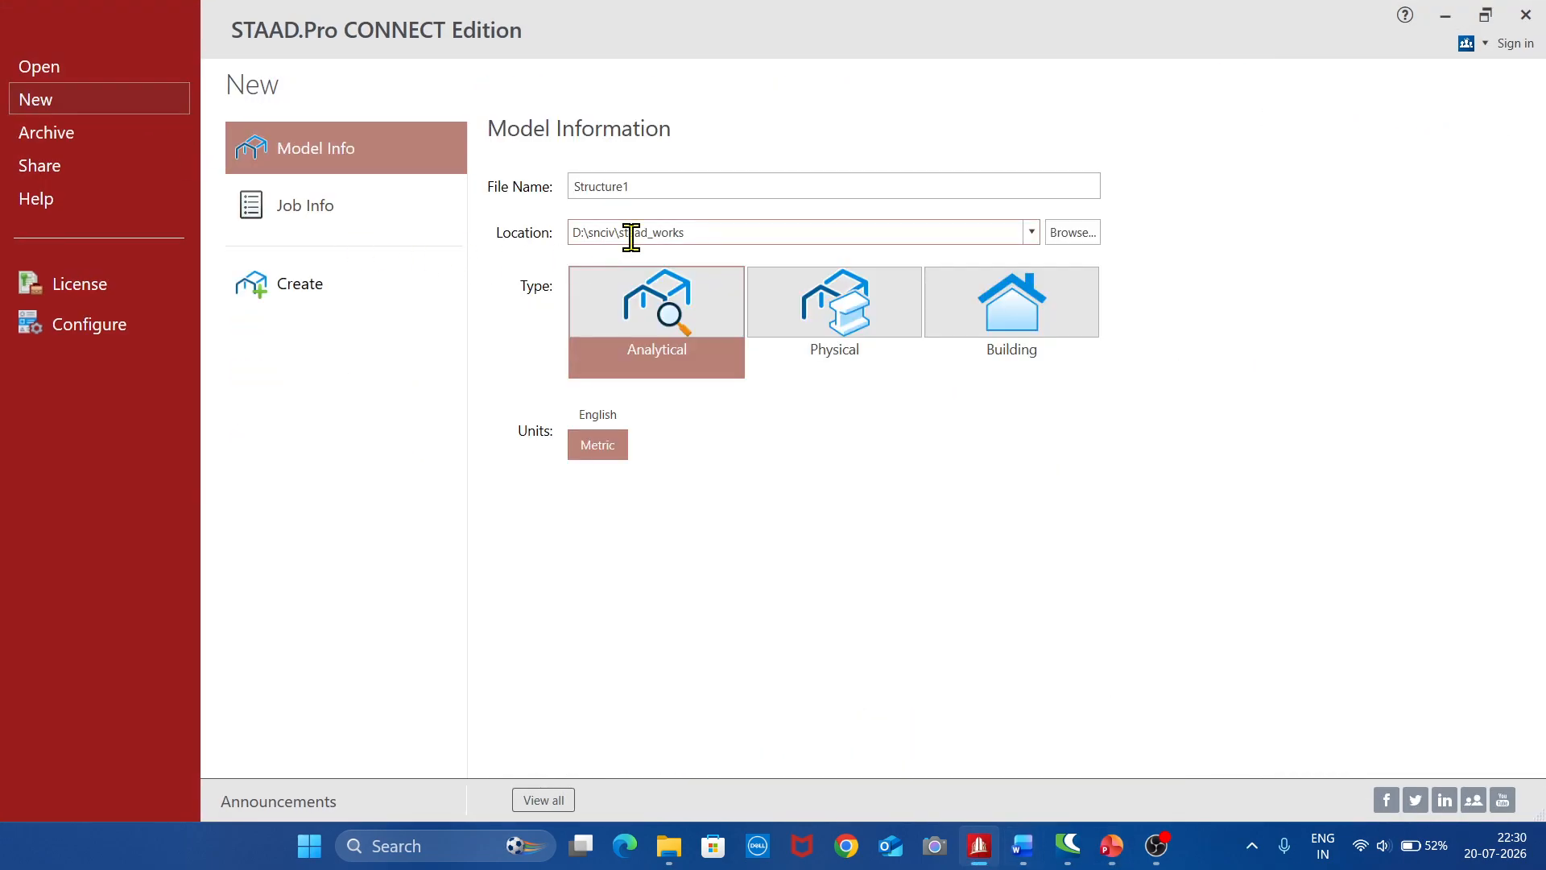
pyautogui.click(684, 188)
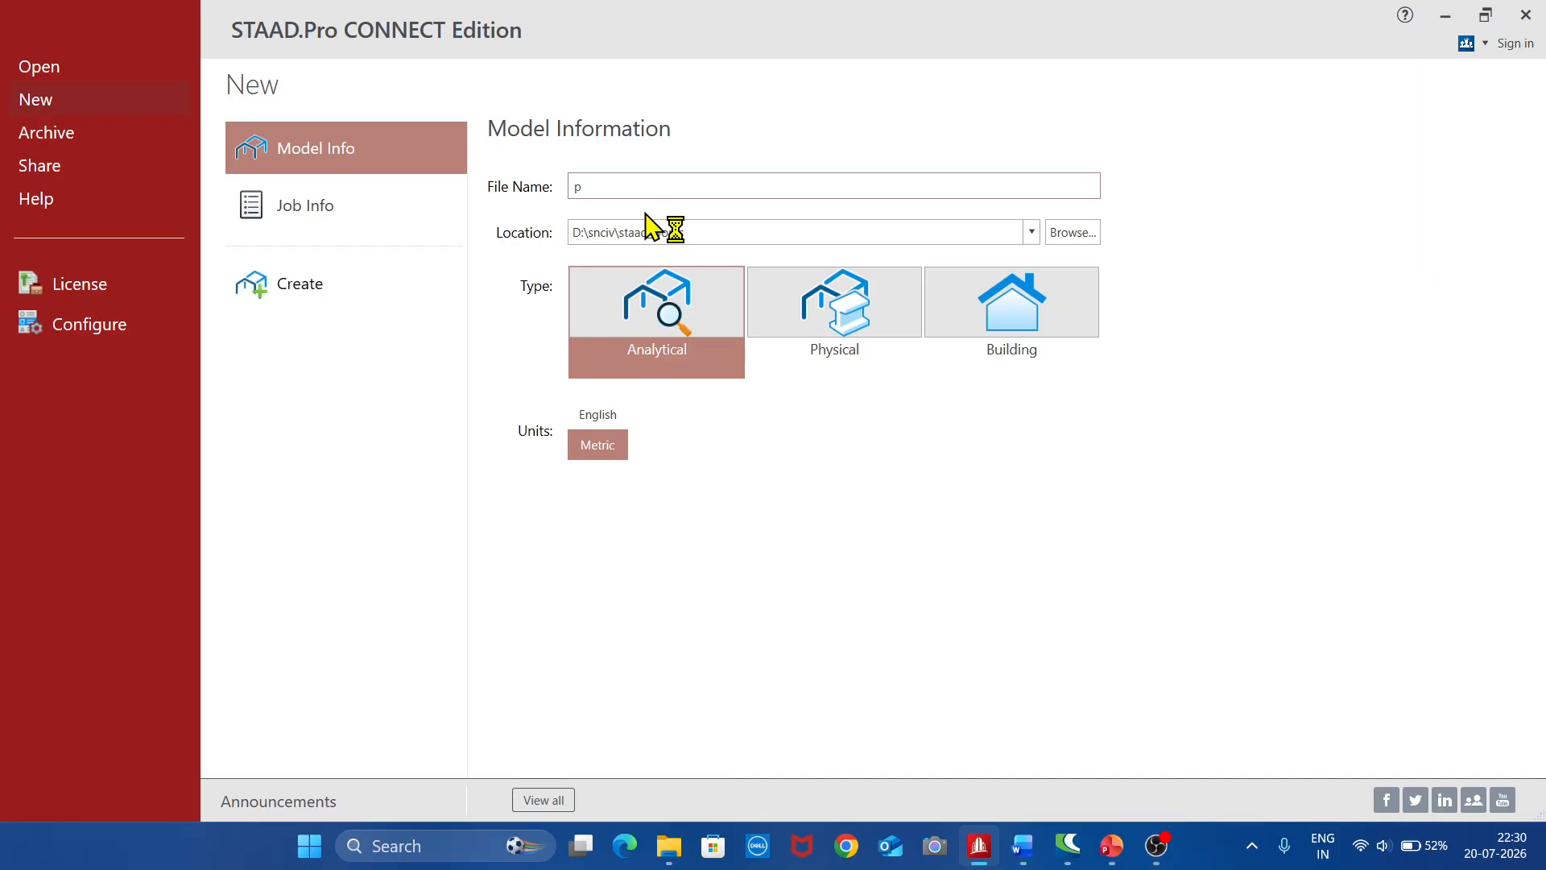
pyautogui.write('pframe_')
pyautogui.write('wl')
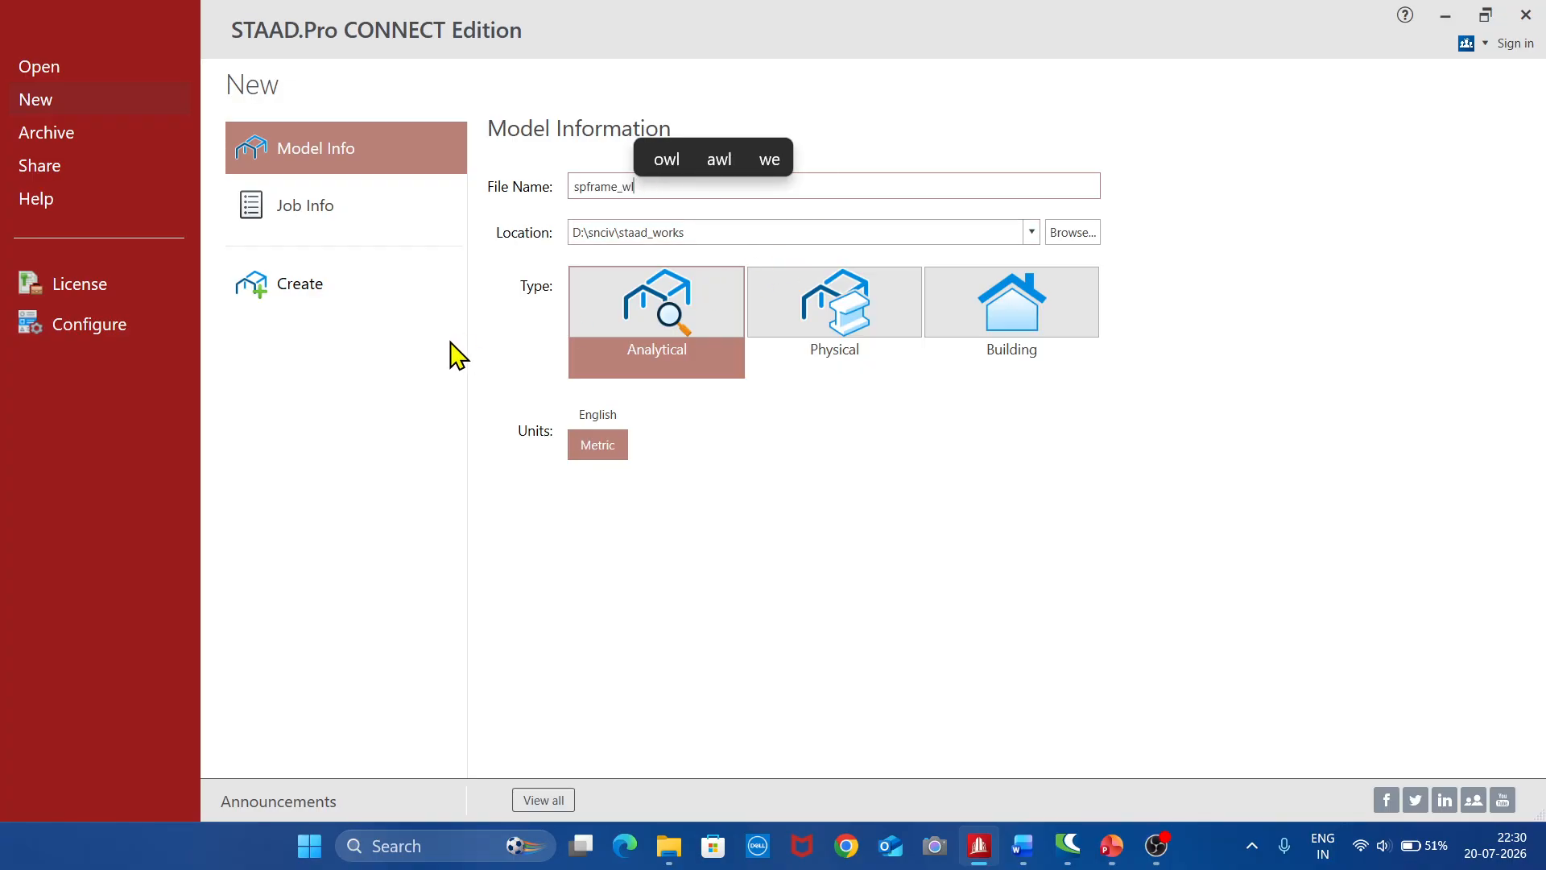
pyautogui.click(311, 296)
pyautogui.click(304, 285)
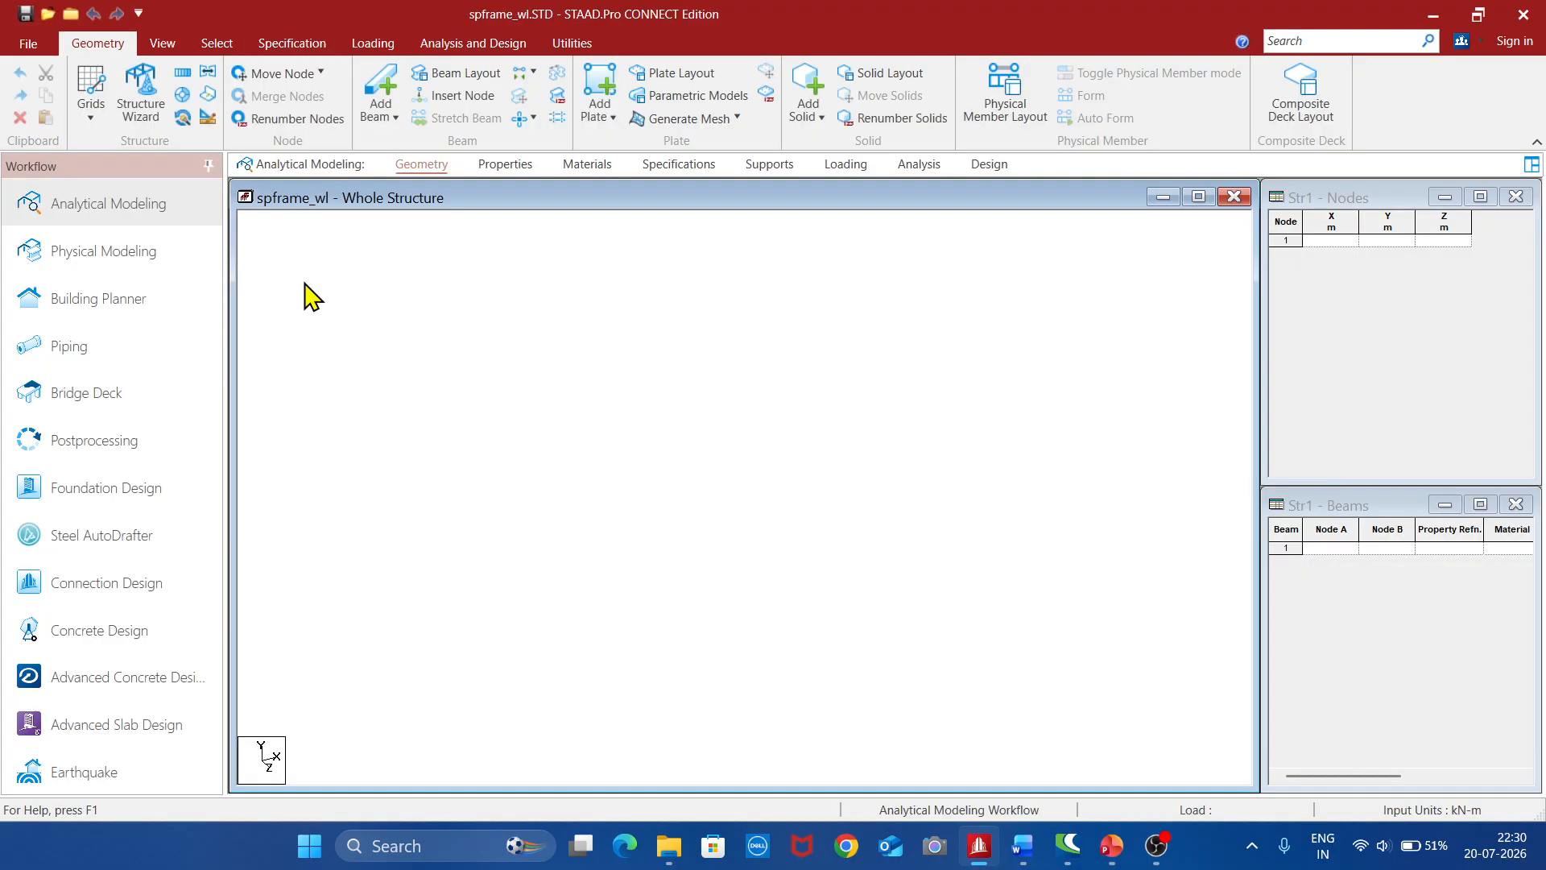
# Generate a Bay Frame prototype in the Structure Wizard with length 6 m, height 3 m, width 4.5 m and one bay in each direction
pyautogui.click(144, 109)
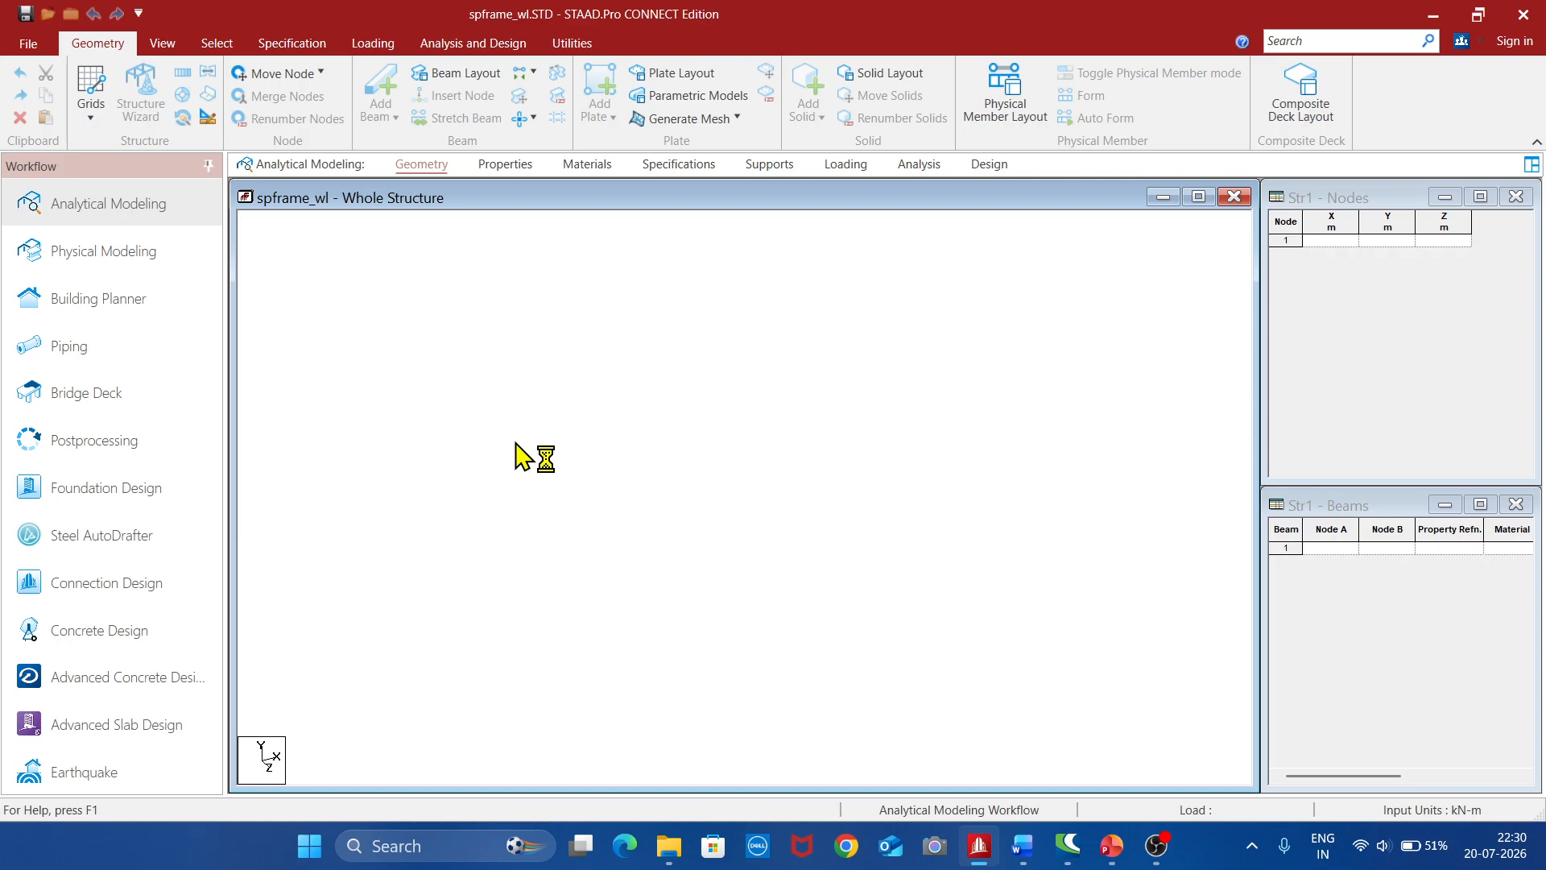
pyautogui.click(277, 248)
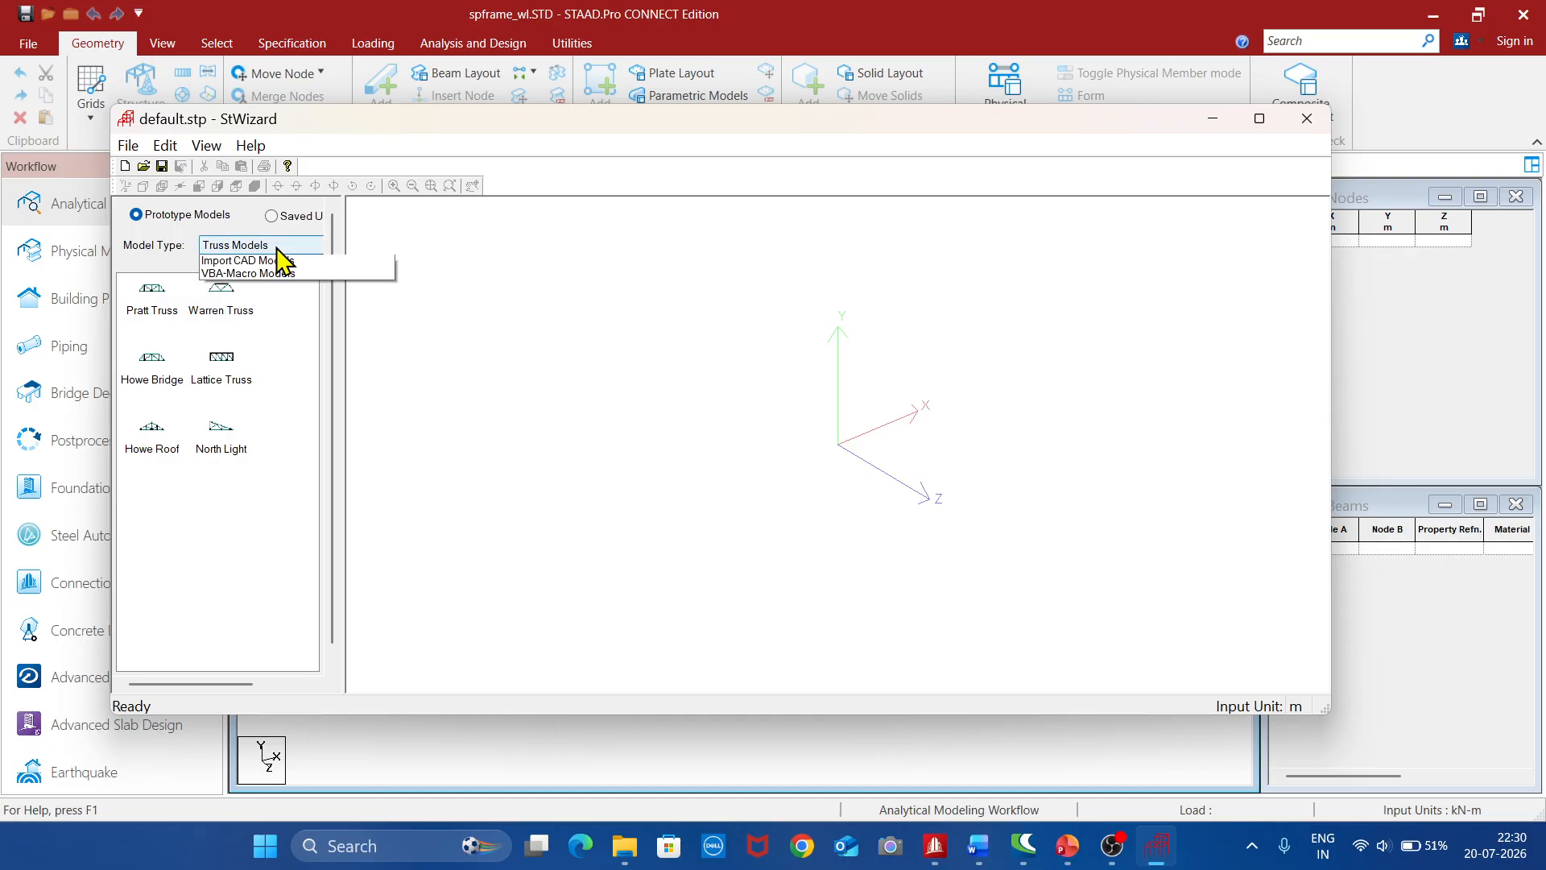
pyautogui.click(237, 276)
pyautogui.moveTo(143, 306); pyautogui.dragTo(569, 442)
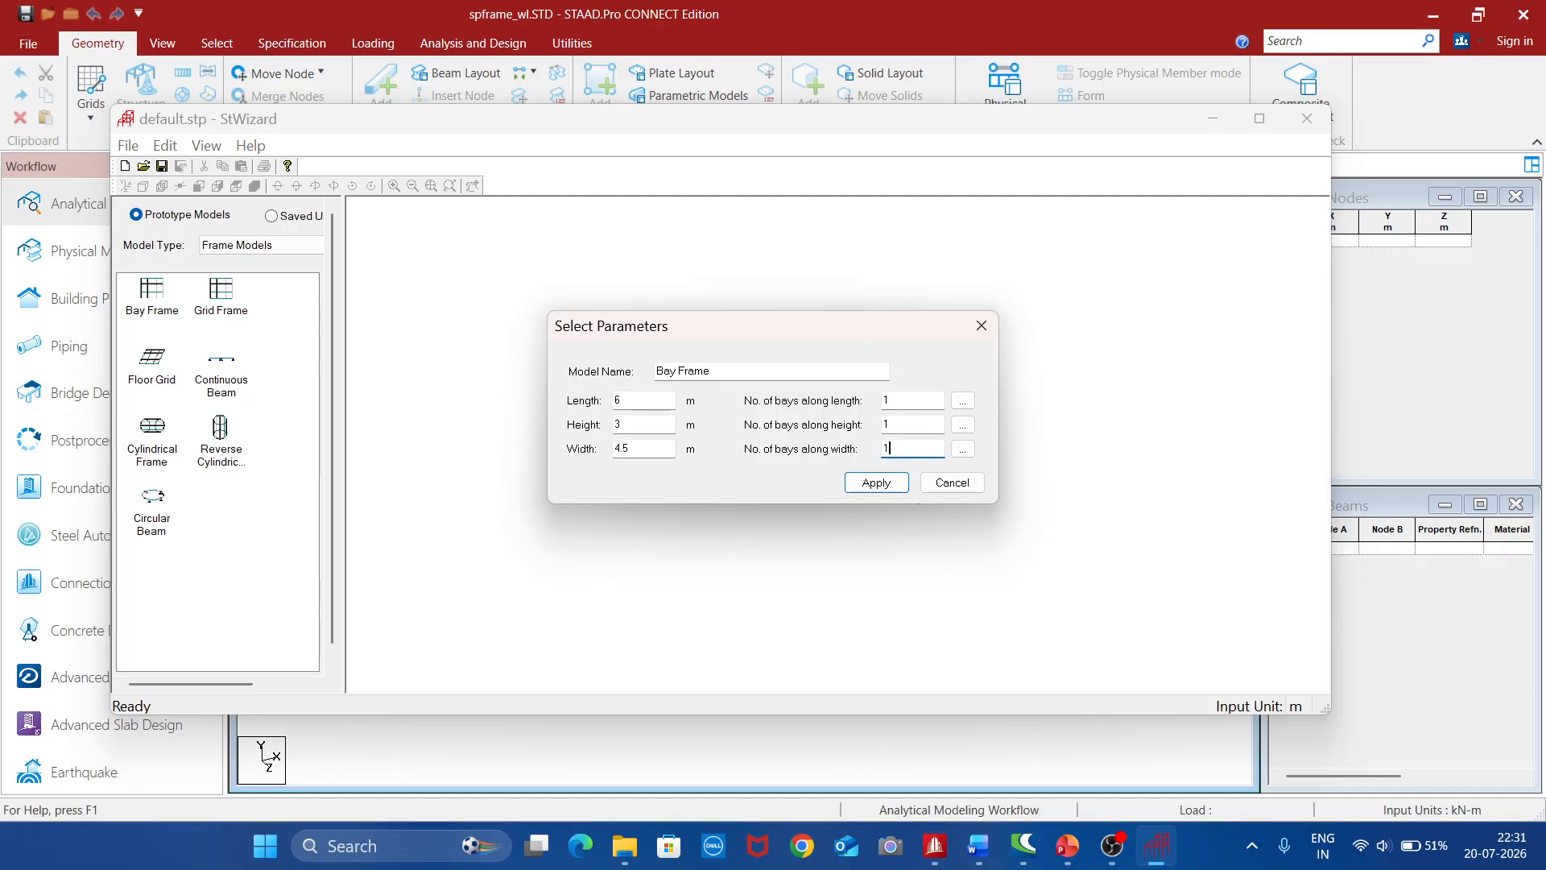
pyautogui.click(876, 484)
# Transfer the bay frame prototype from the Structure Wizard and merge it into the STAAD.Pro model
pyautogui.click(129, 146)
pyautogui.click(246, 306)
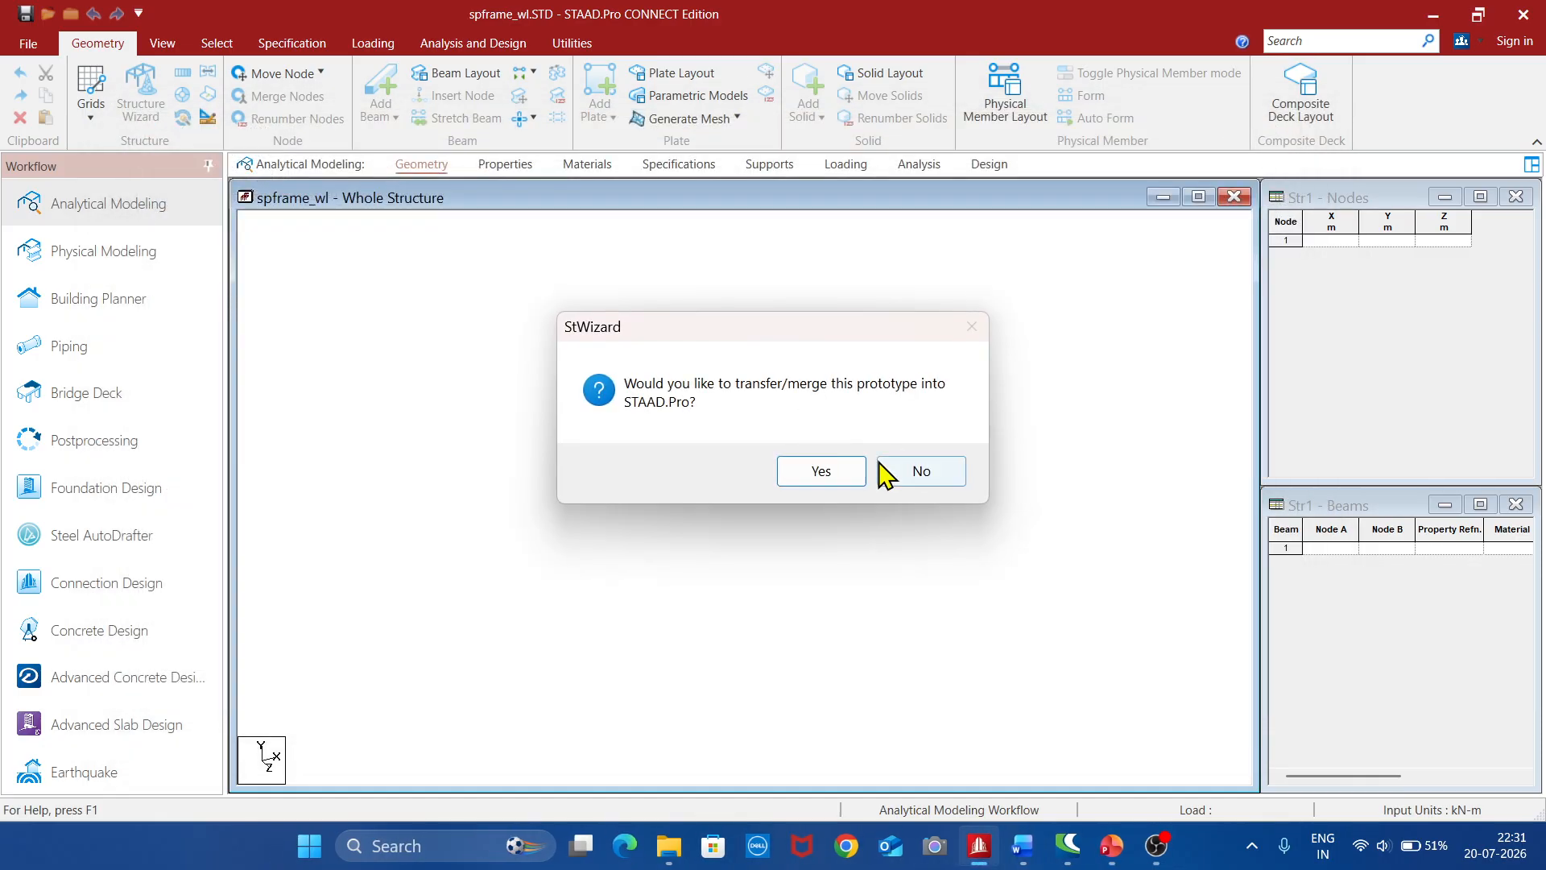
pyautogui.click(848, 475)
pyautogui.click(989, 409)
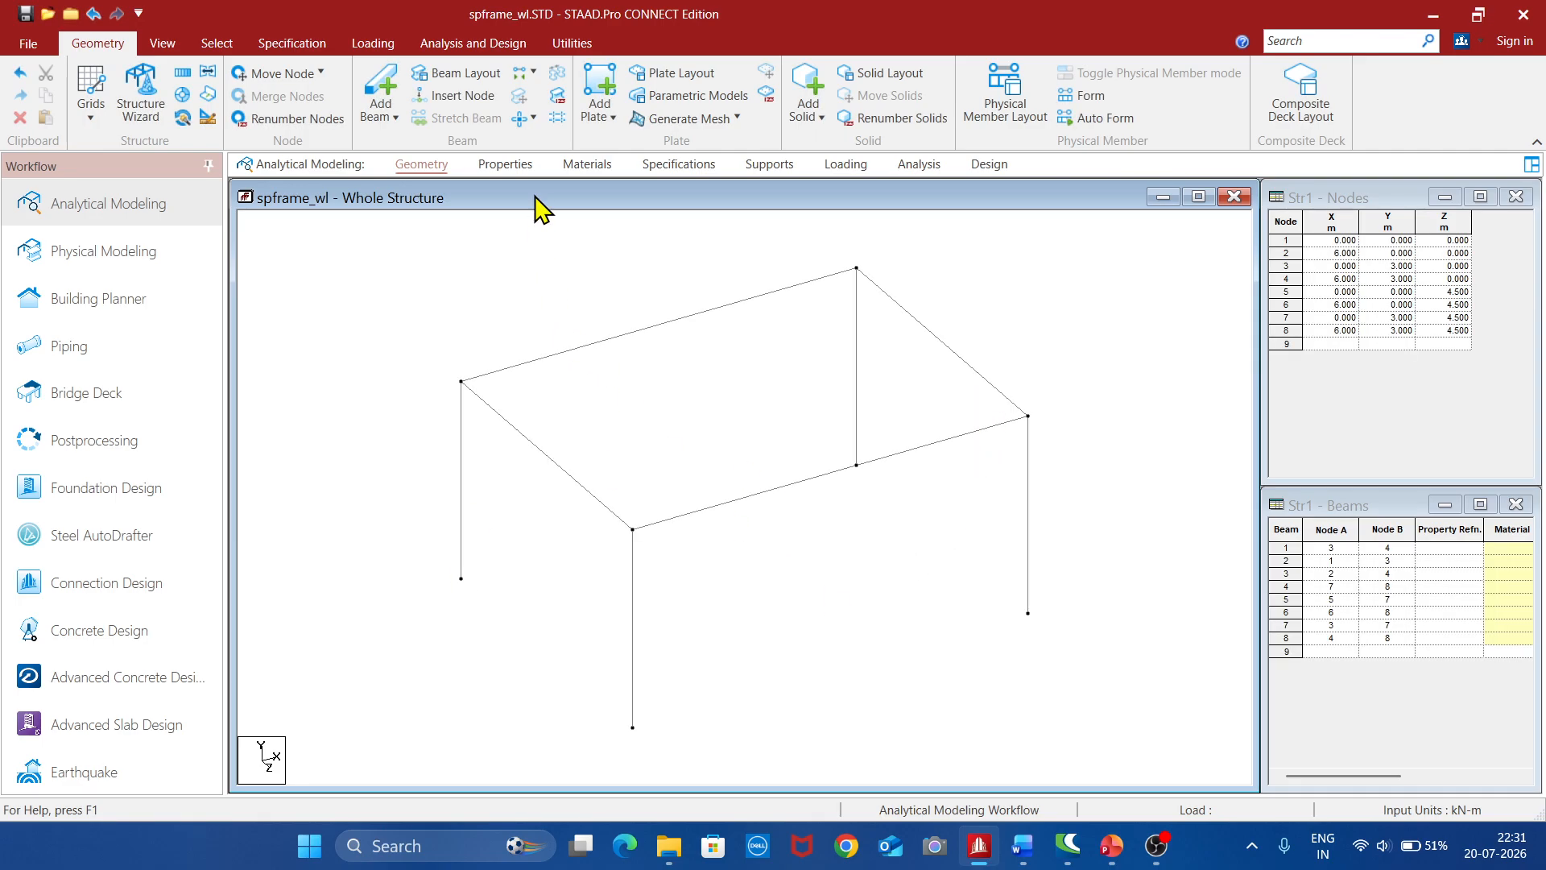
# Define a rectangular concrete section with YD 0.60 m and ZD 0.23 m
pyautogui.click(506, 165)
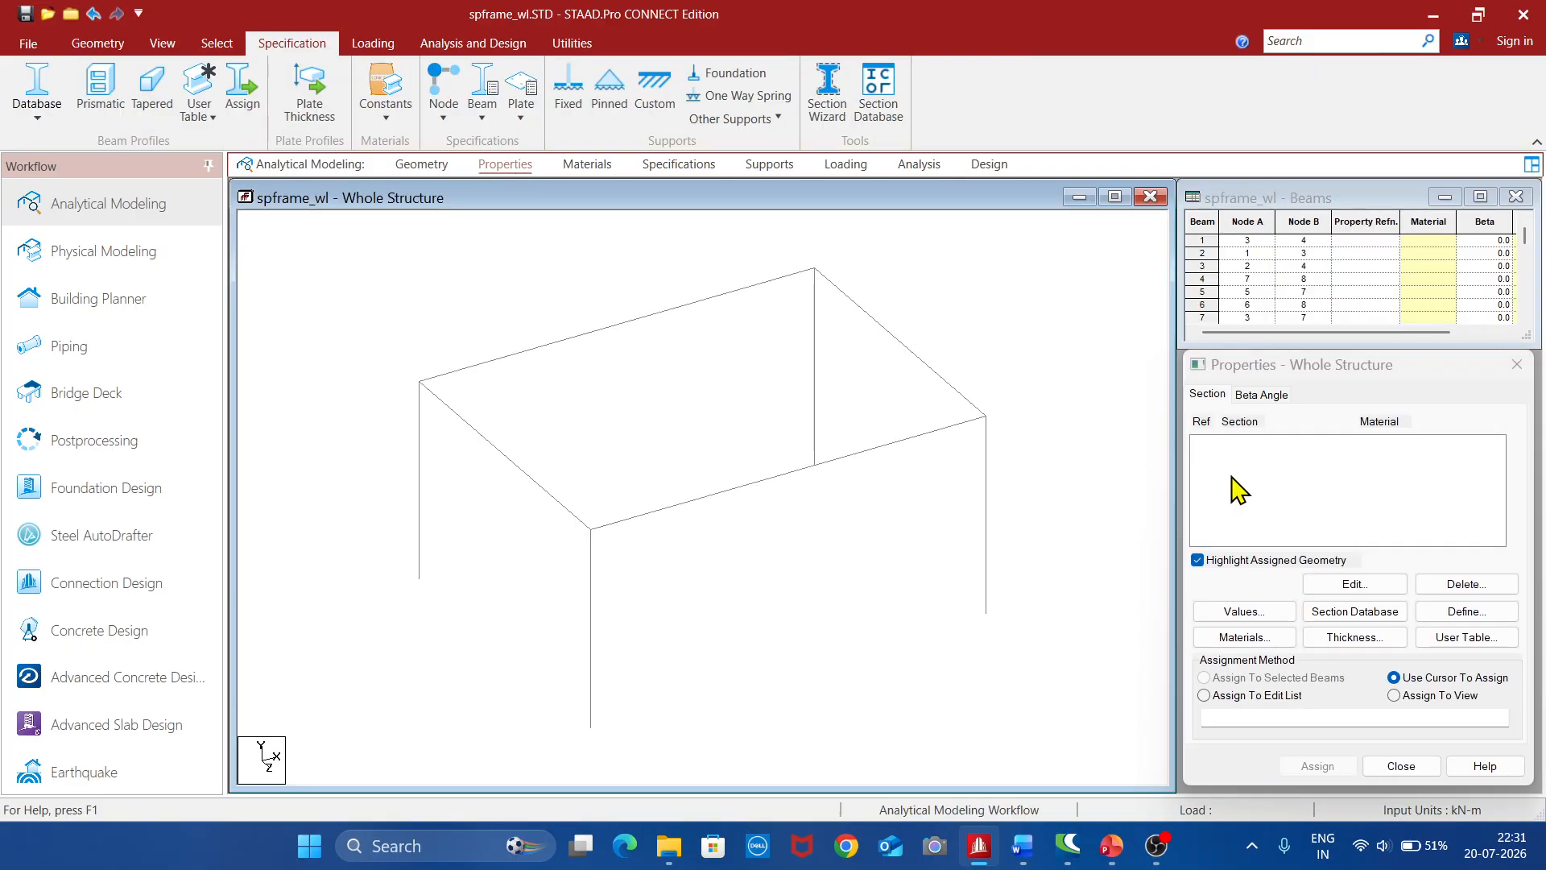
pyautogui.click(1454, 620)
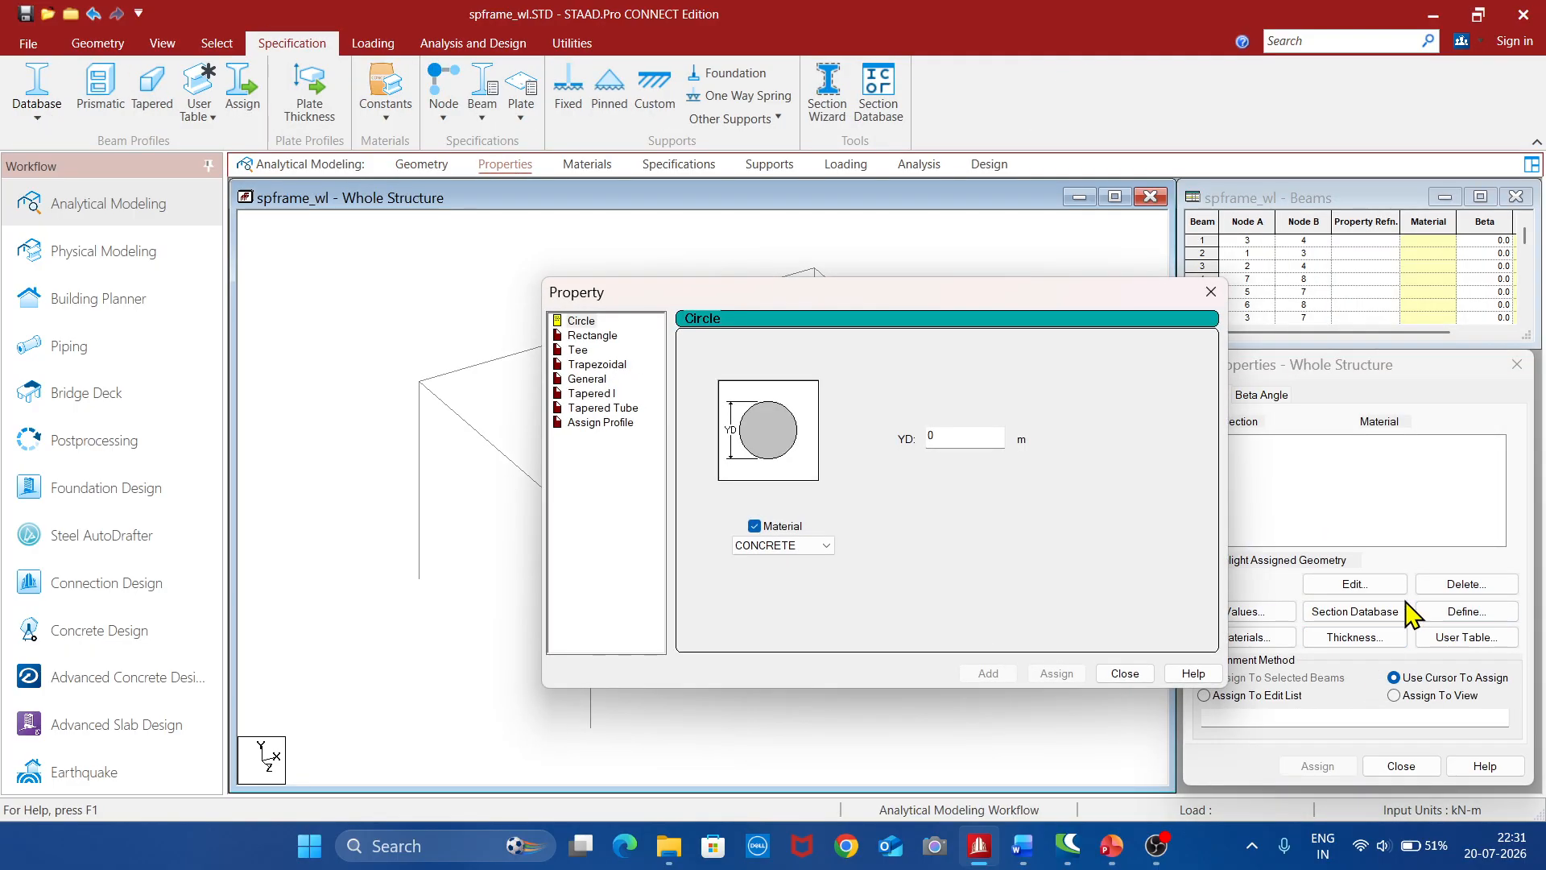
pyautogui.click(596, 335)
pyautogui.click(955, 418)
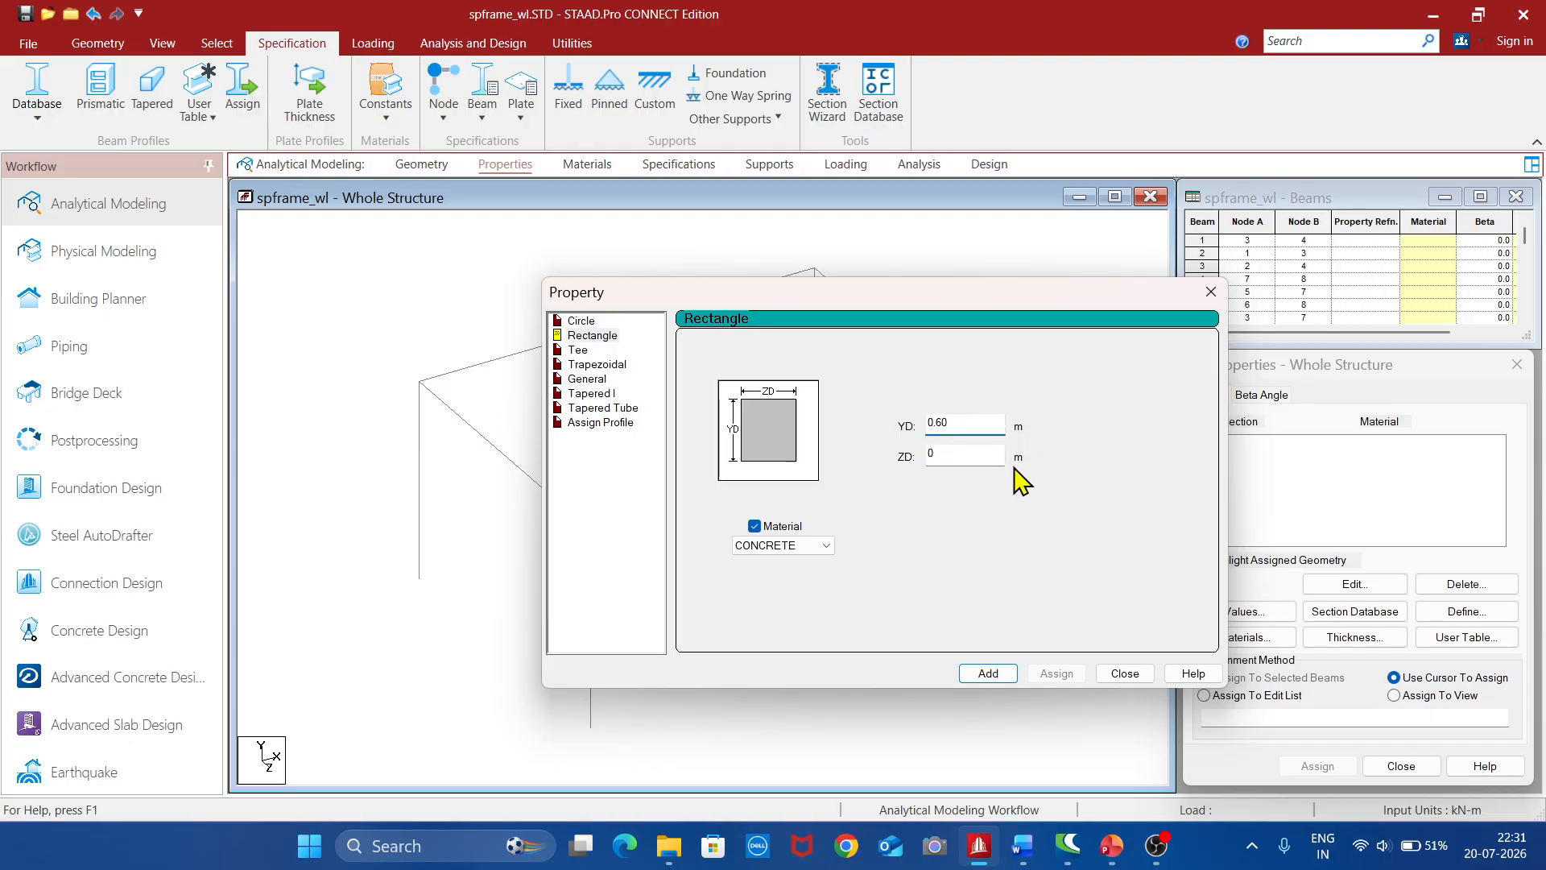
pyautogui.click(976, 459)
pyautogui.write('0.')
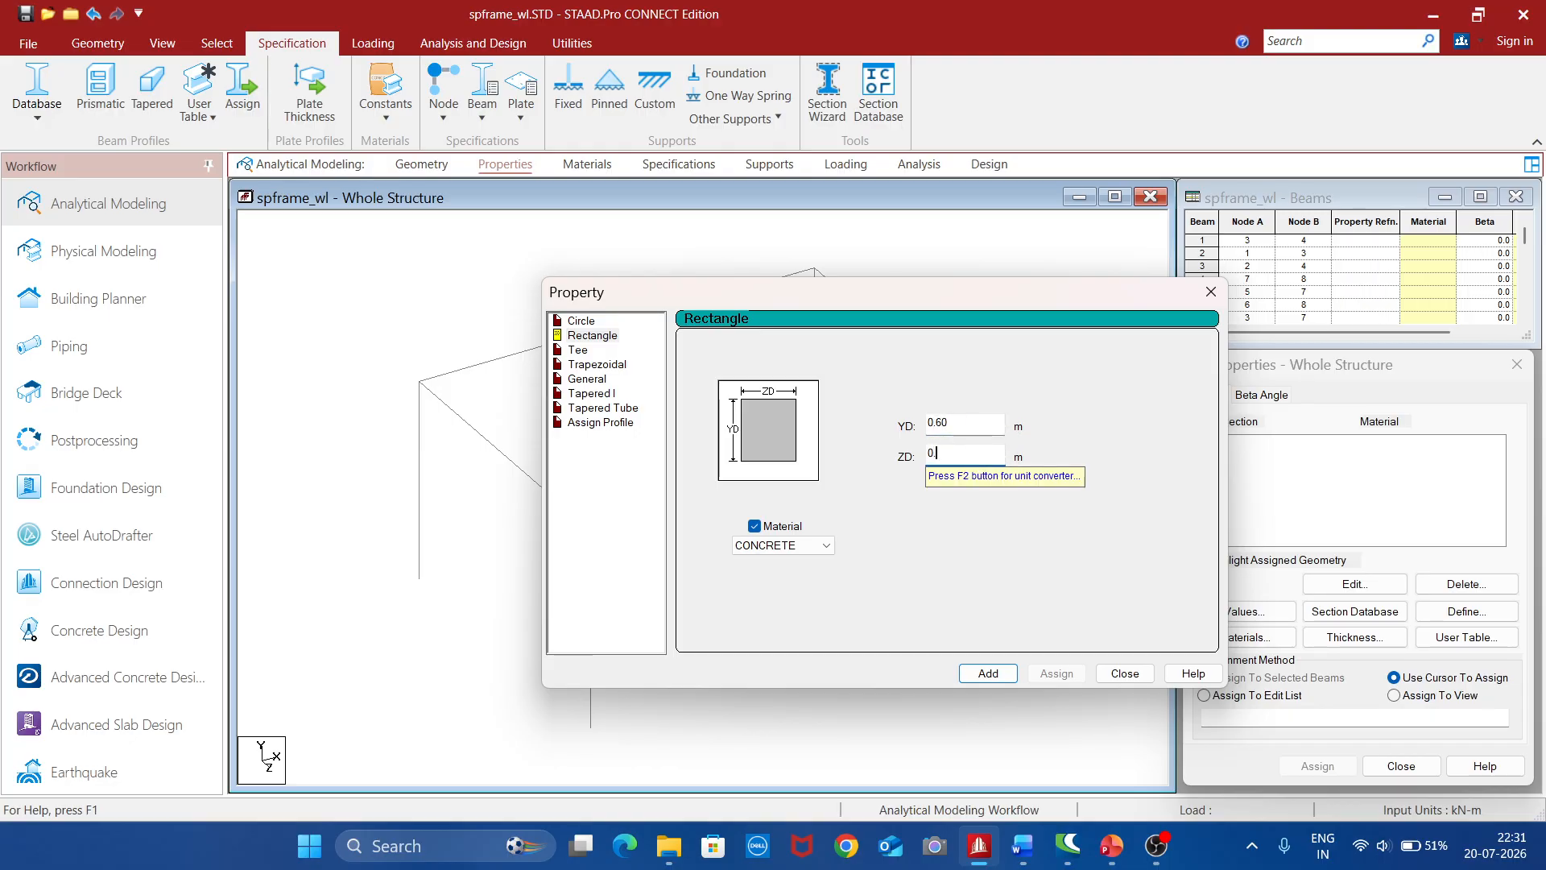
pyautogui.write('23')
pyautogui.click(988, 673)
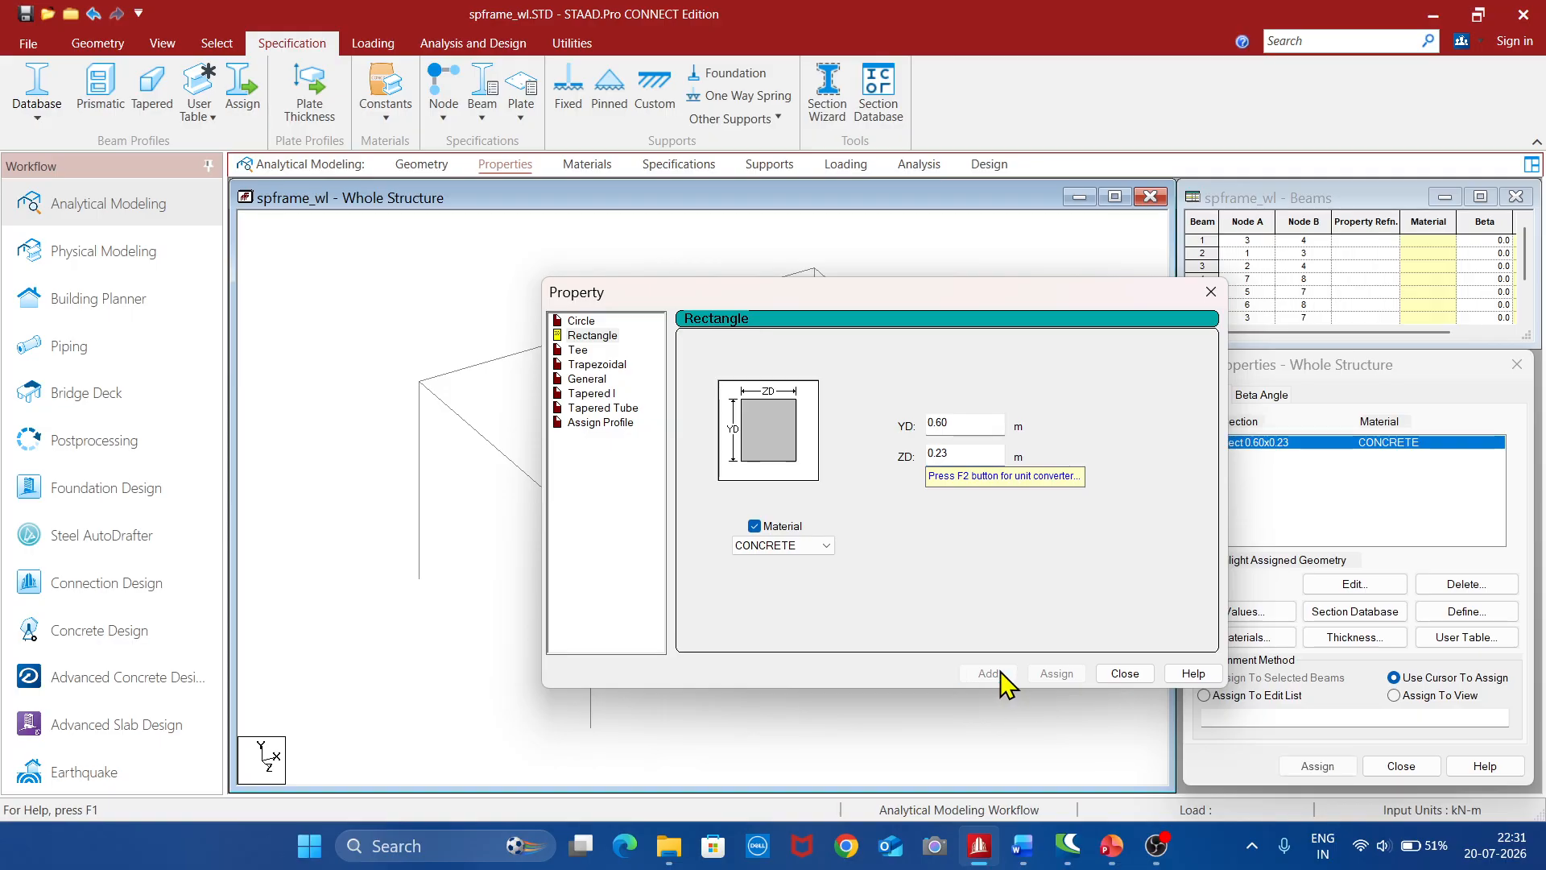
# Add a second rectangular concrete section with YD 0.45 m and ZD 0.23 m, and finish defining sections
pyautogui.click(972, 423)
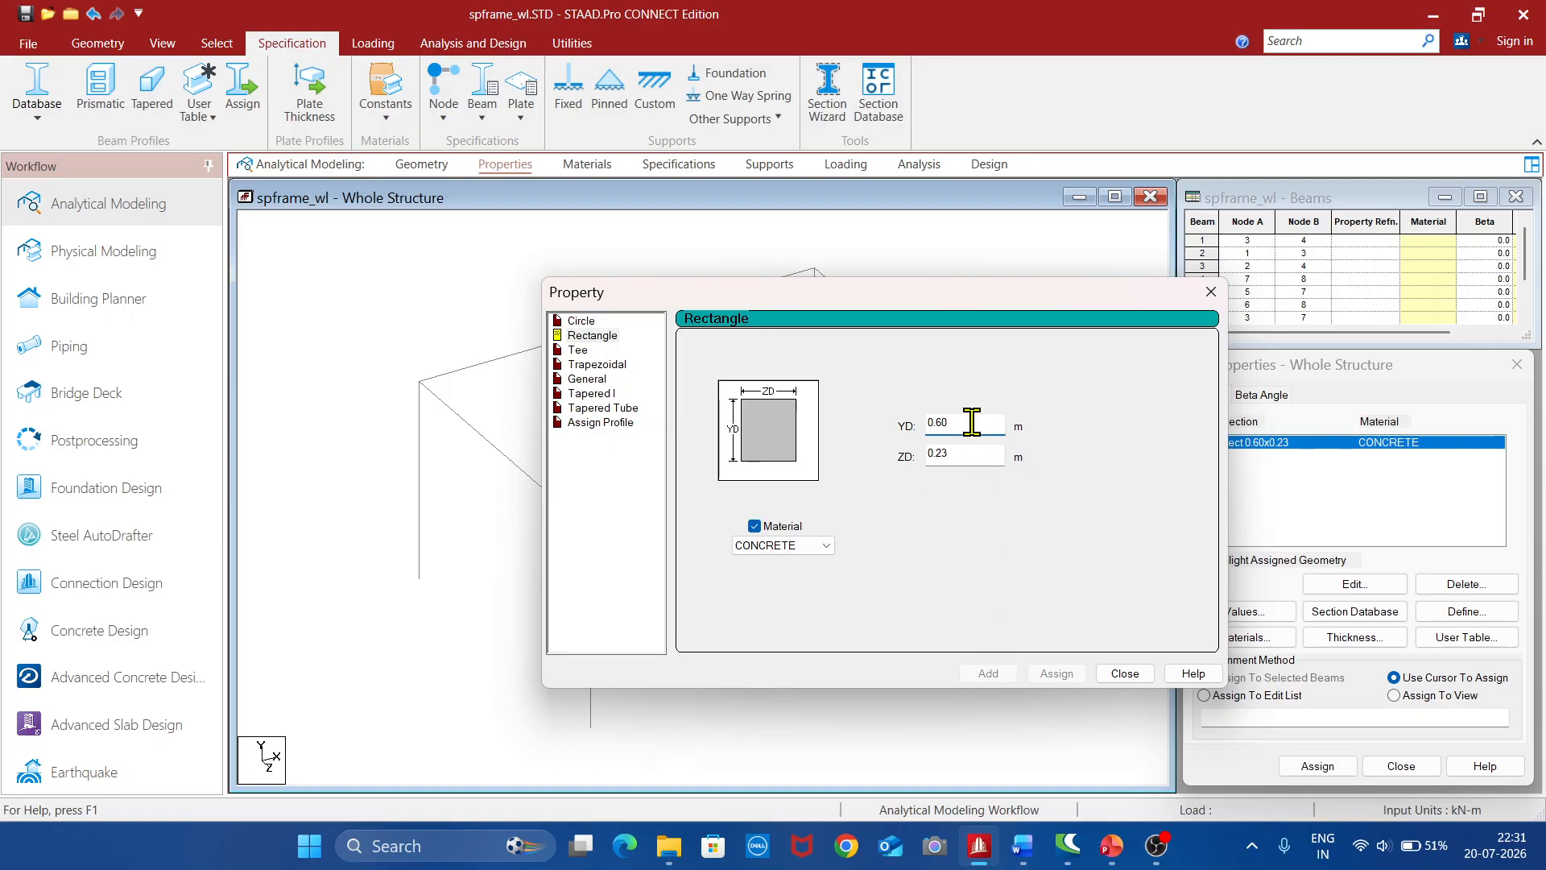
pyautogui.press('BackSpace')
pyautogui.press('BackSpace')
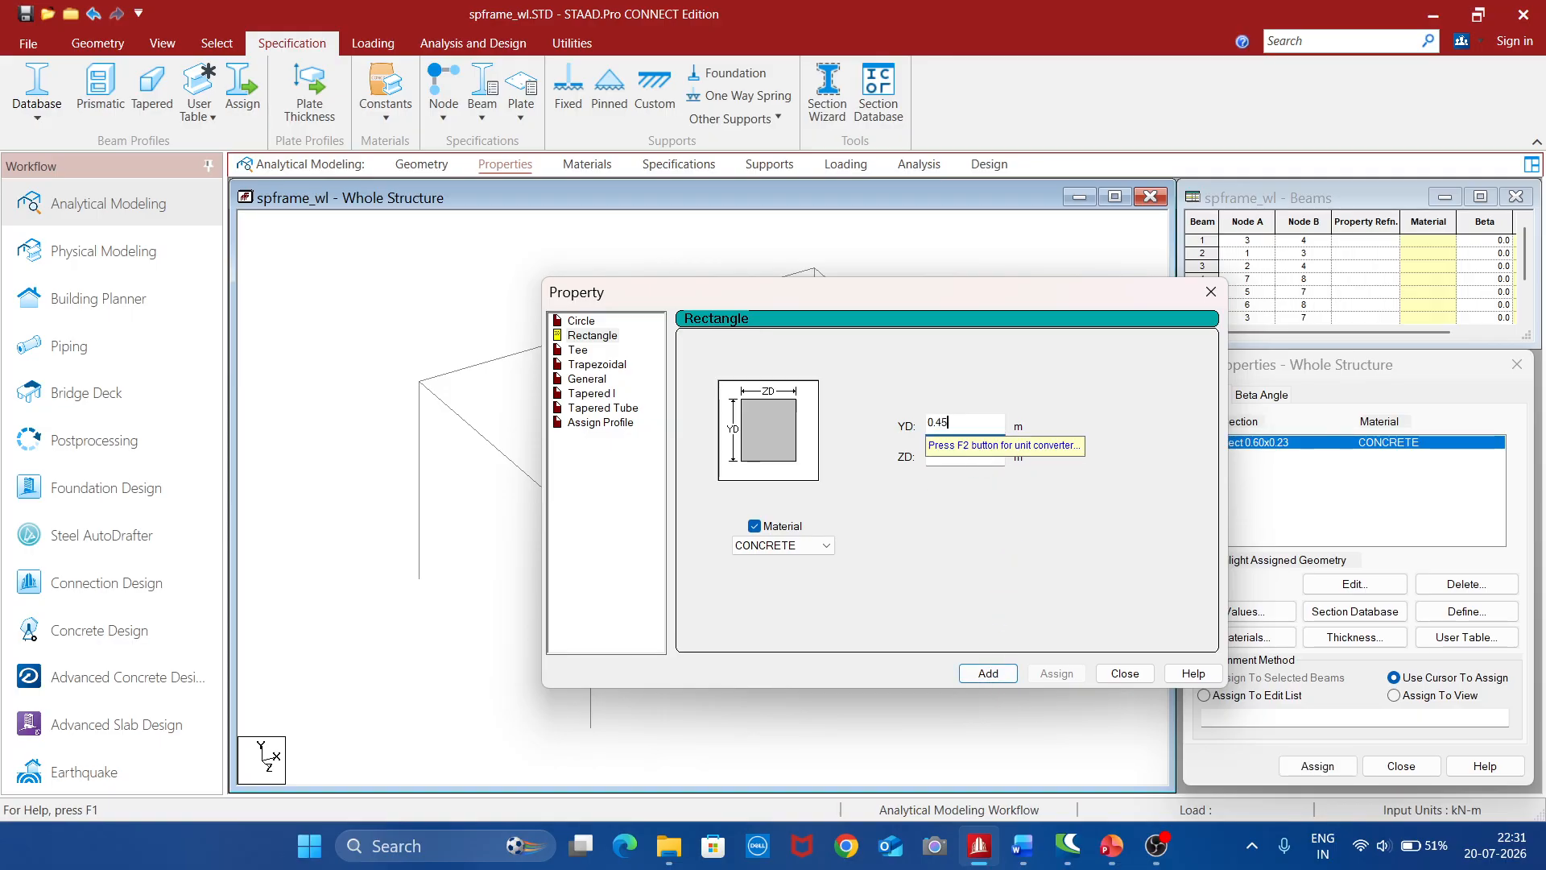
pyautogui.click(988, 673)
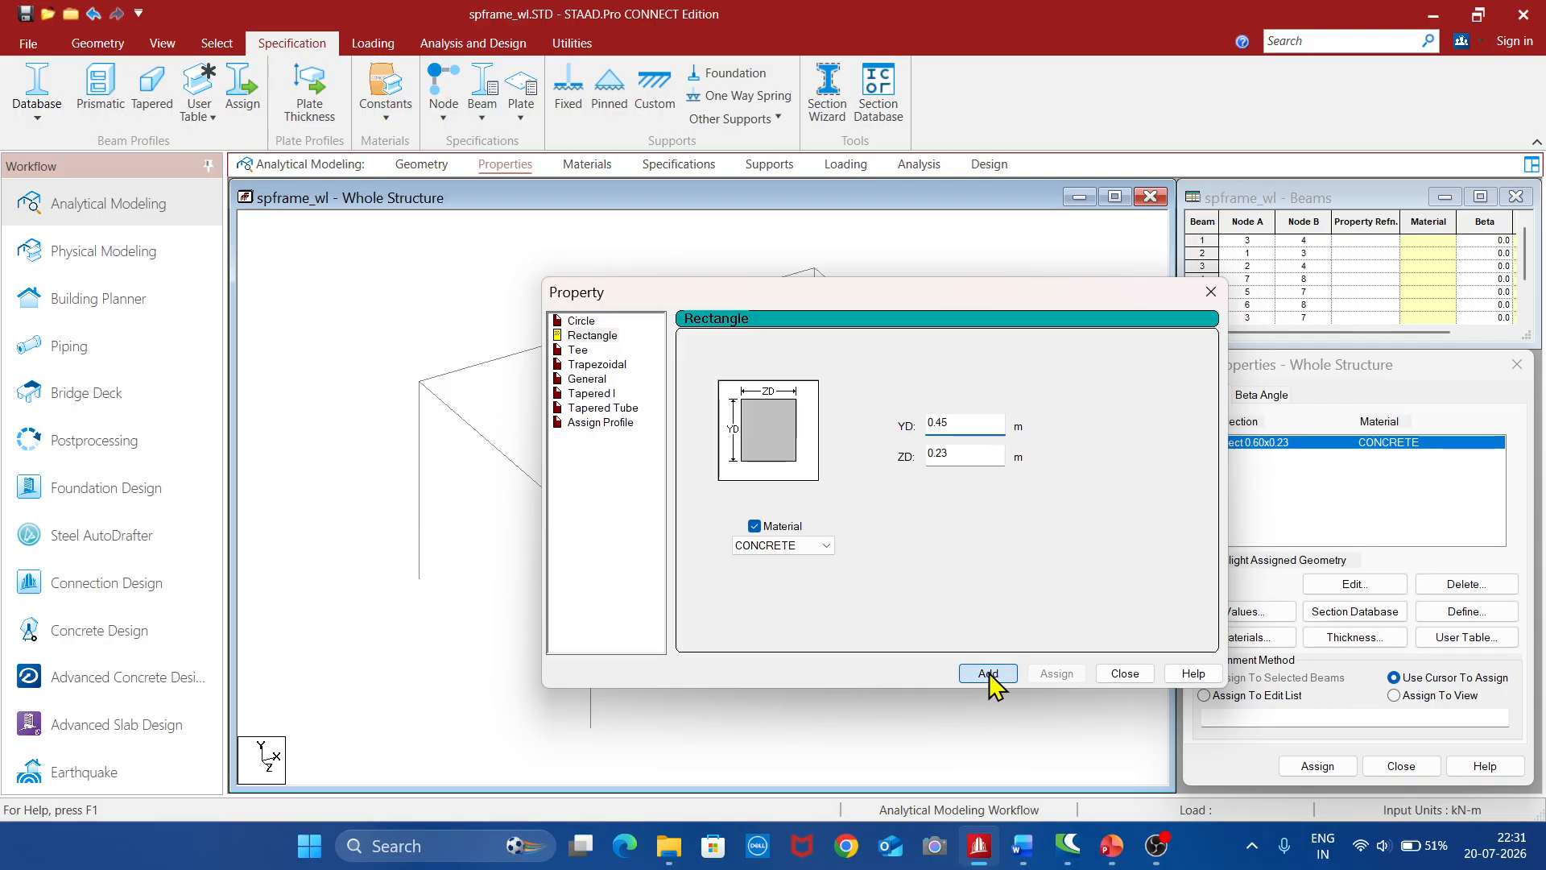
pyautogui.click(1140, 676)
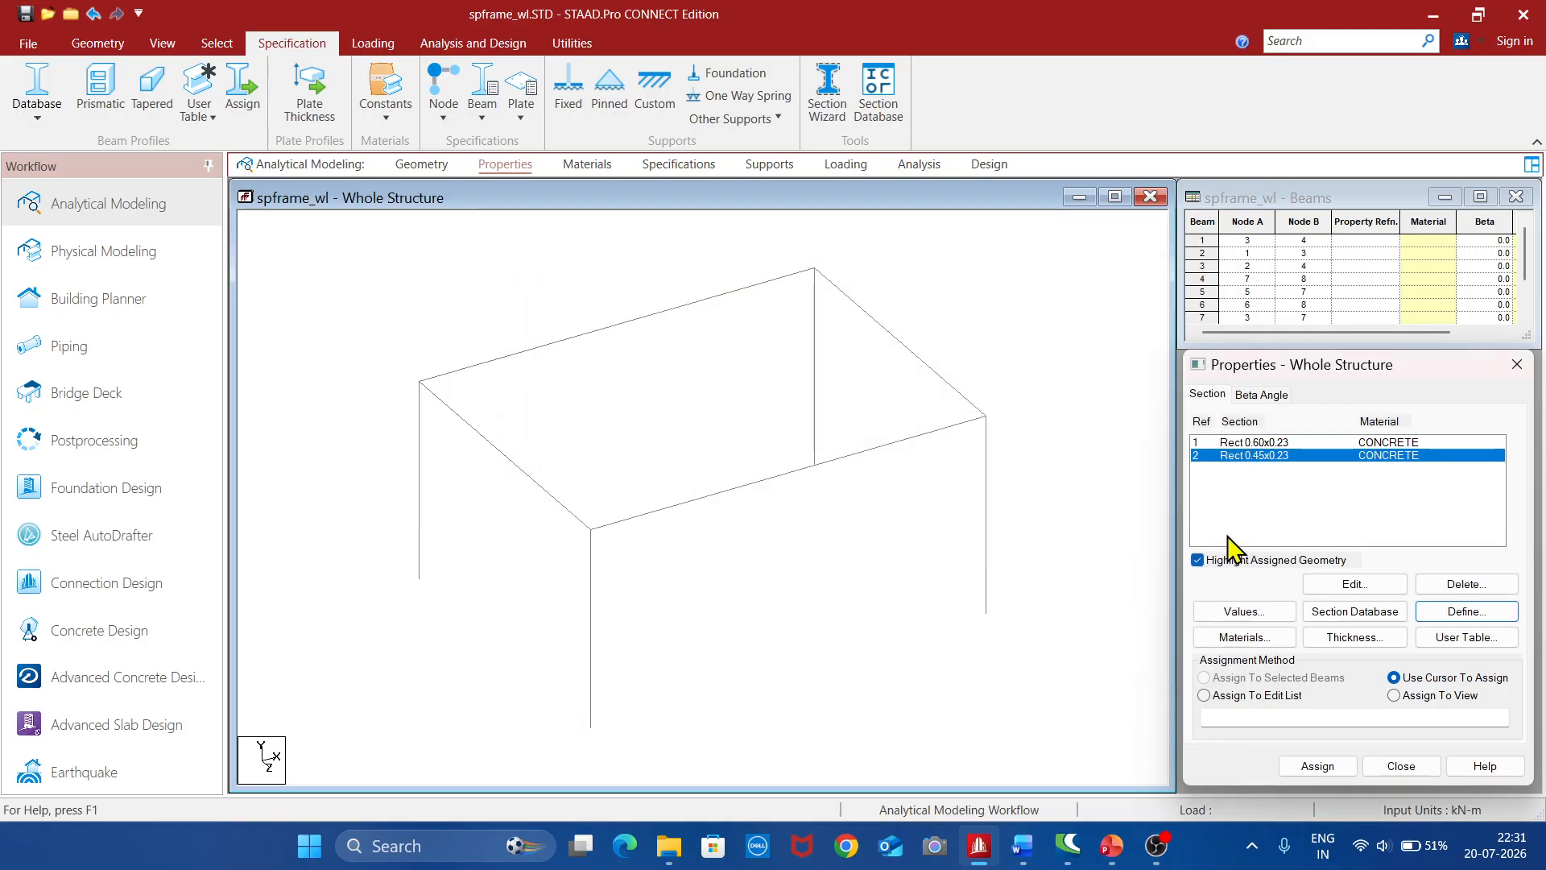
# Assign the Rect 0.60x0.23 section to the two 6 m beams along the X axis
pyautogui.click(1277, 443)
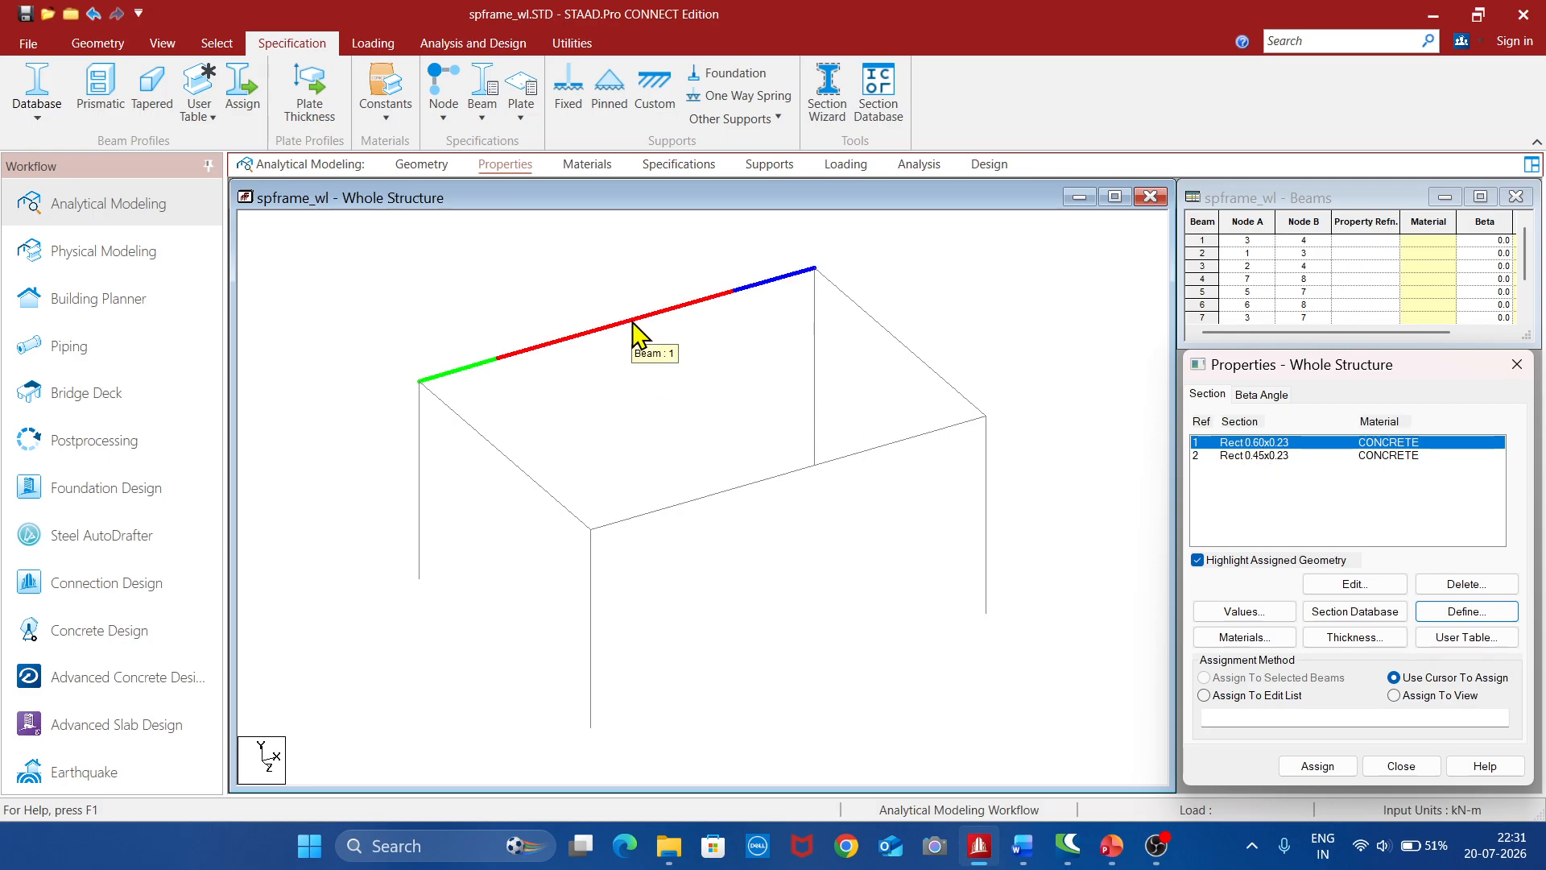
pyautogui.click(632, 324)
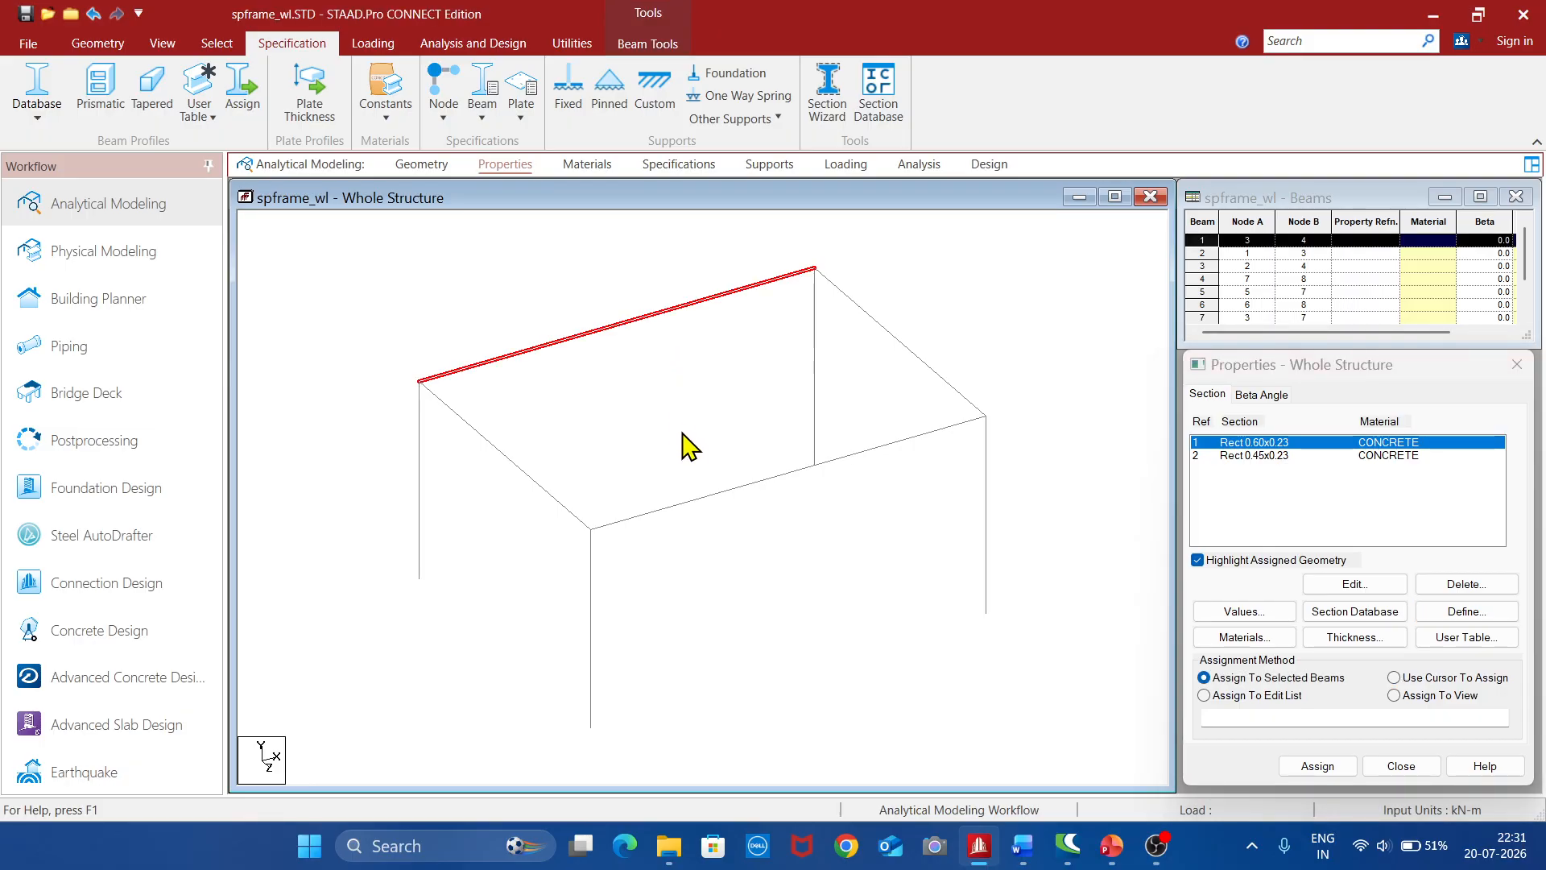
pyautogui.keyDown('ctrl'); pyautogui.click(757, 493); pyautogui.keyUp('ctrl')
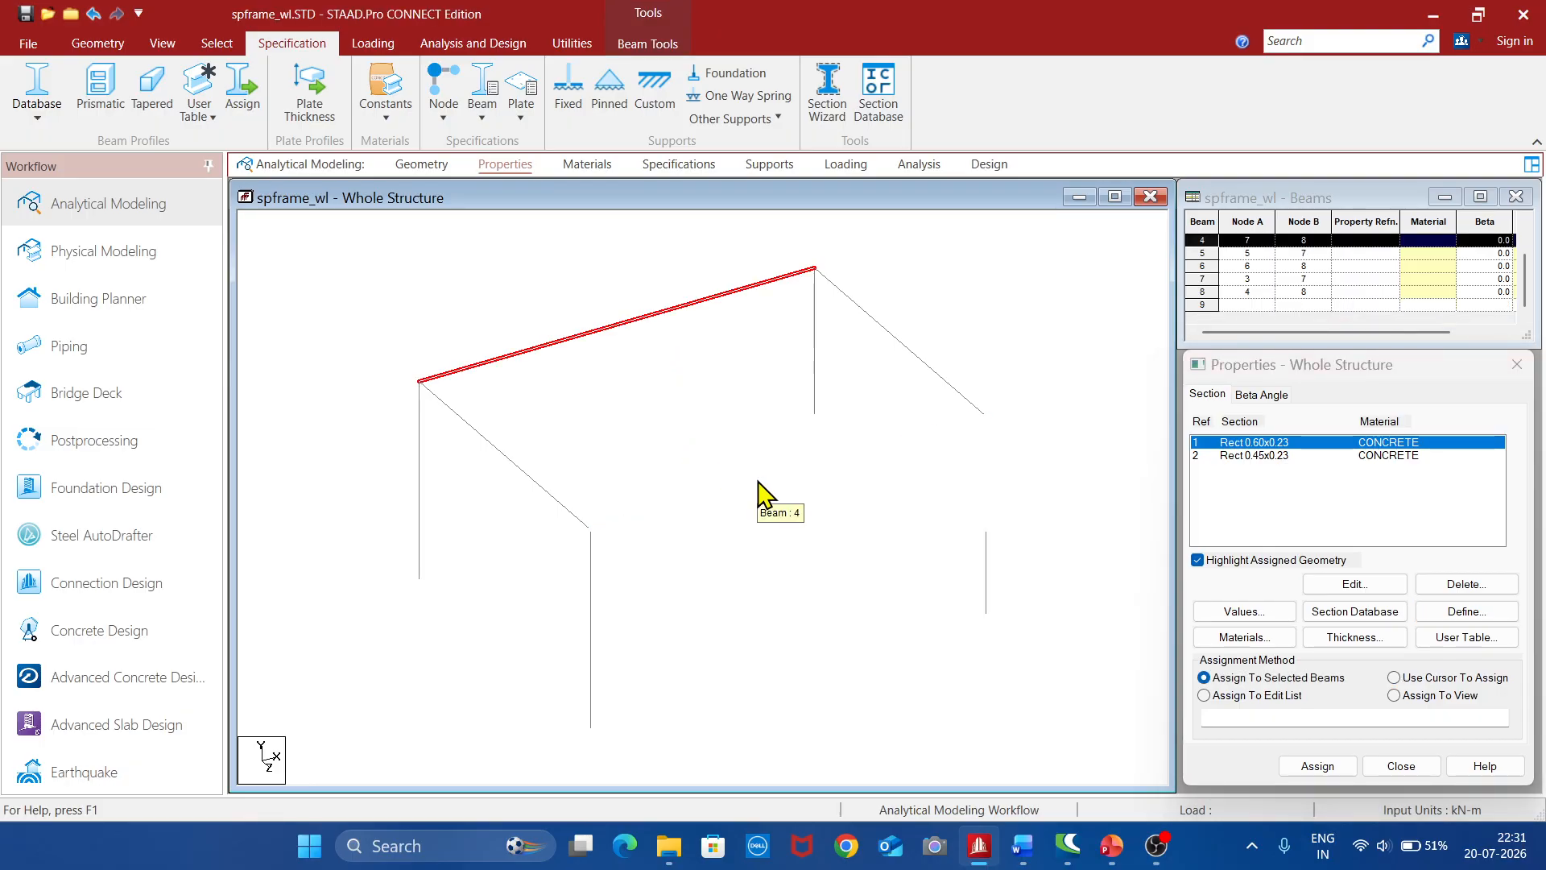
pyautogui.click(1317, 766)
pyautogui.click(1366, 641)
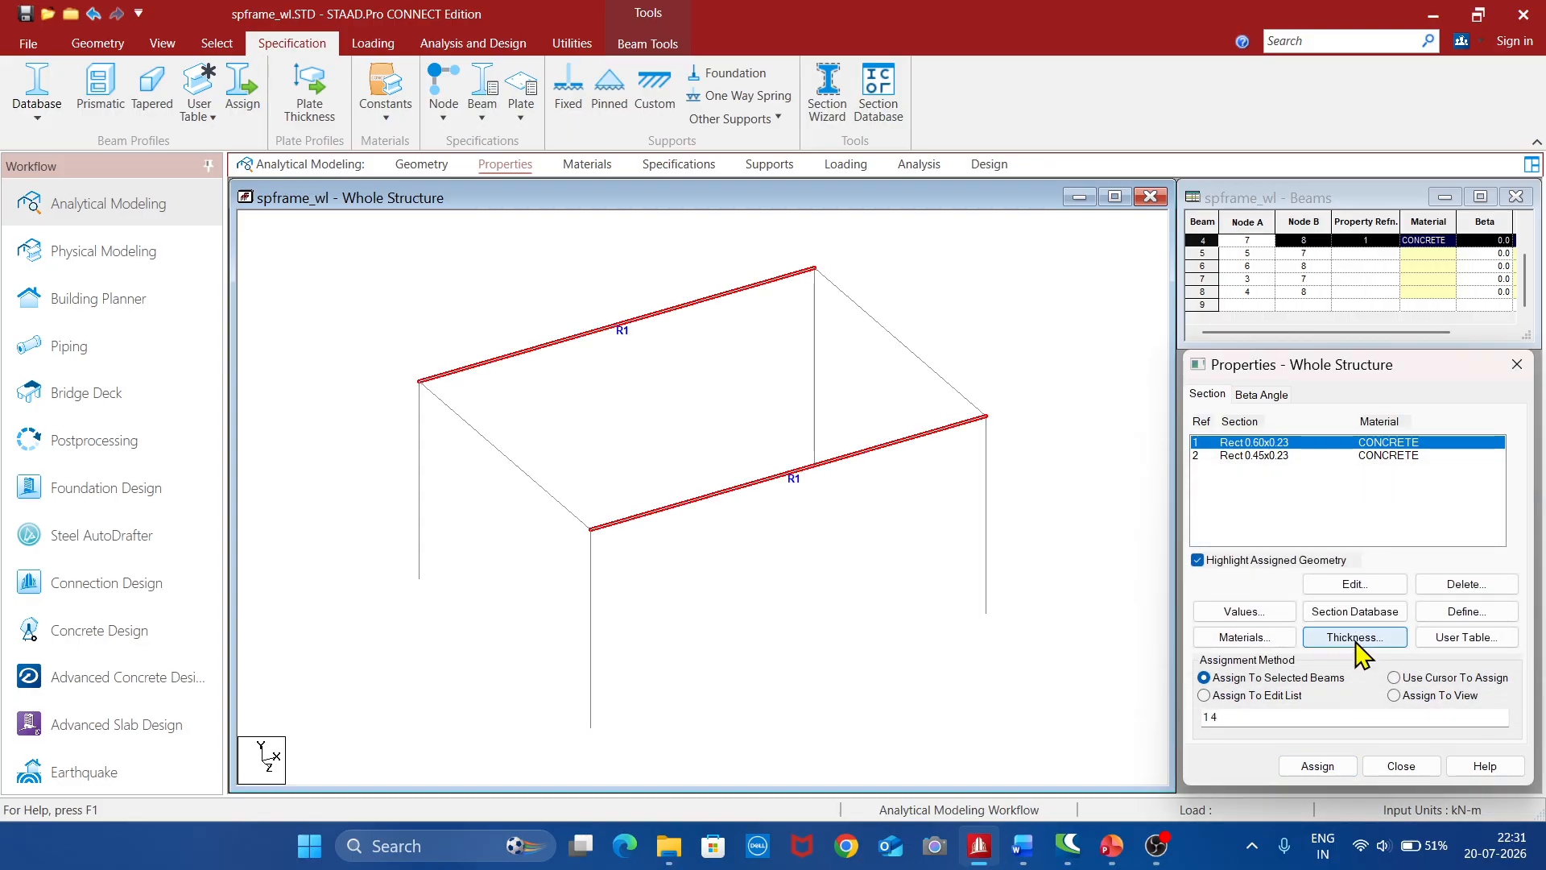
# Assign the Rect 0.45x0.23 section to the two beams along the Z axis and all four columns
pyautogui.click(1273, 456)
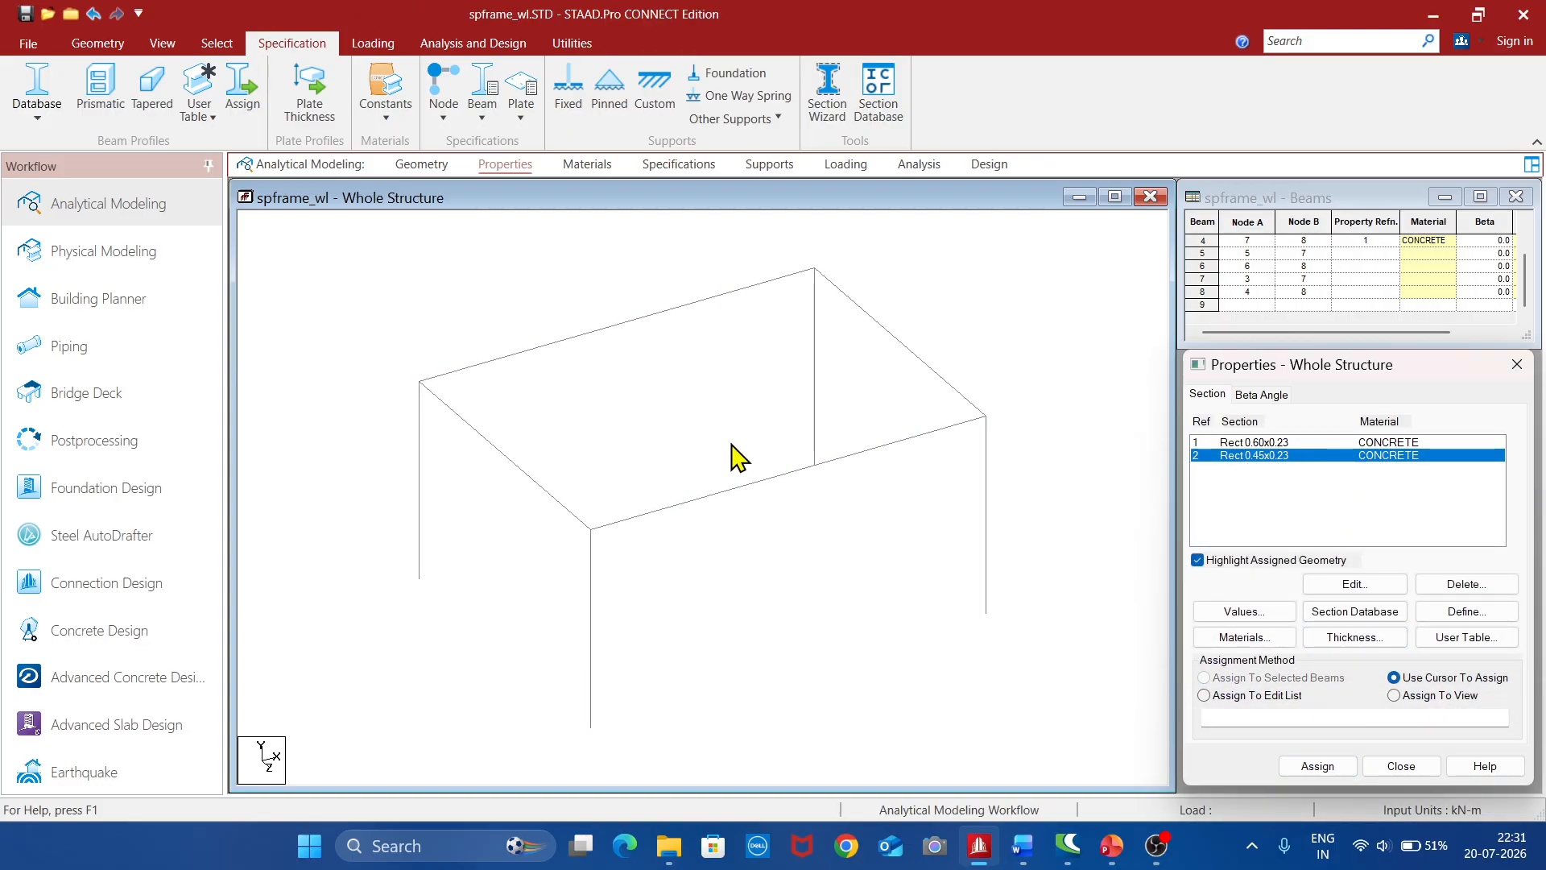
pyautogui.click(506, 458)
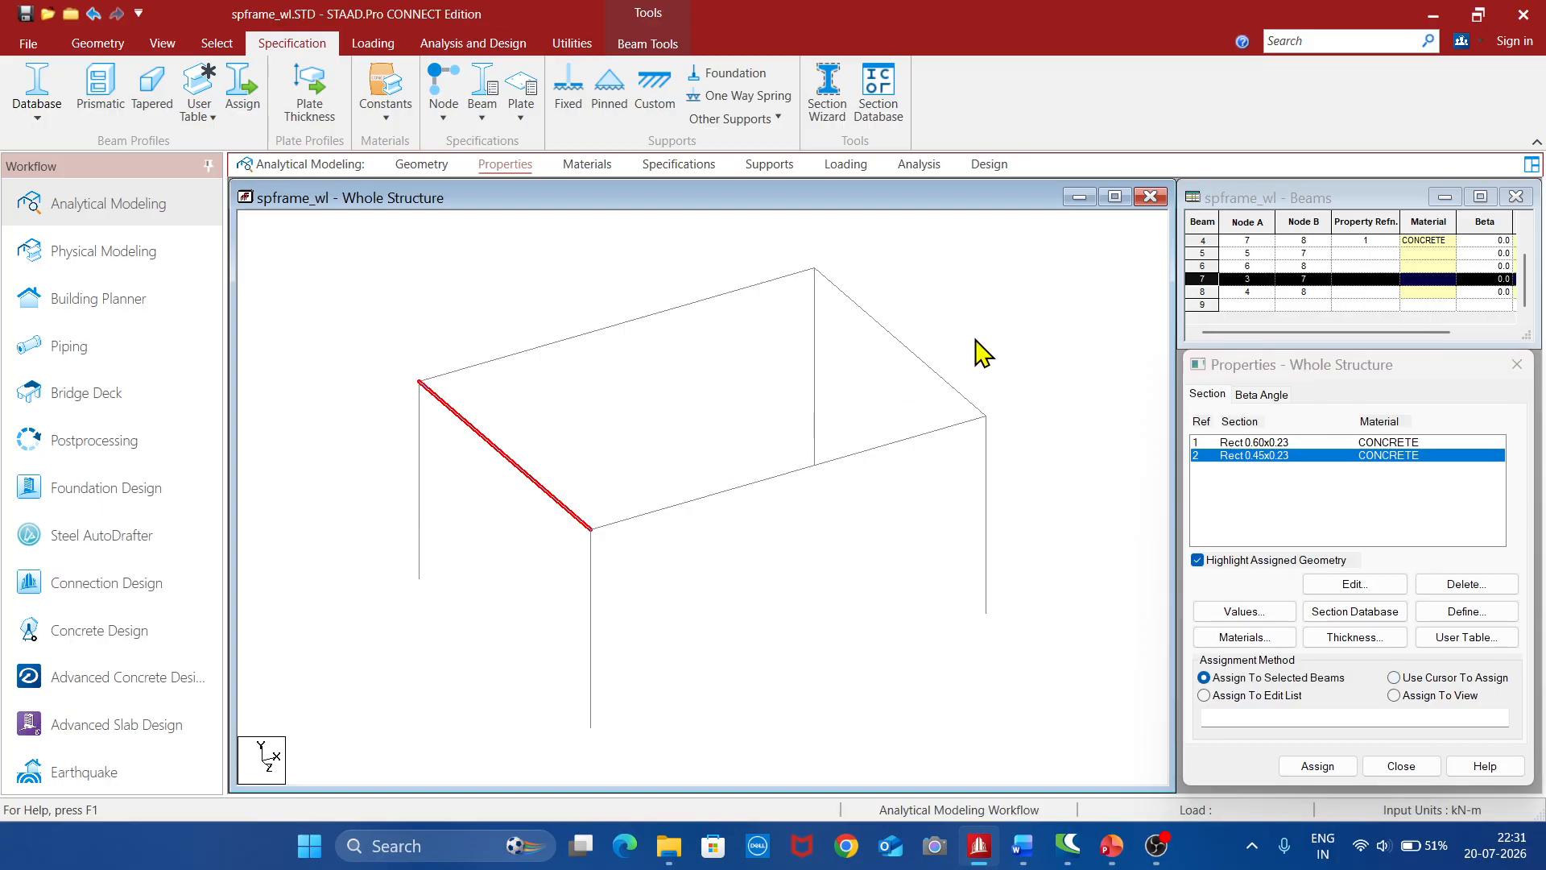
pyautogui.keyDown('ctrl'); pyautogui.click(934, 376); pyautogui.keyUp('ctrl')
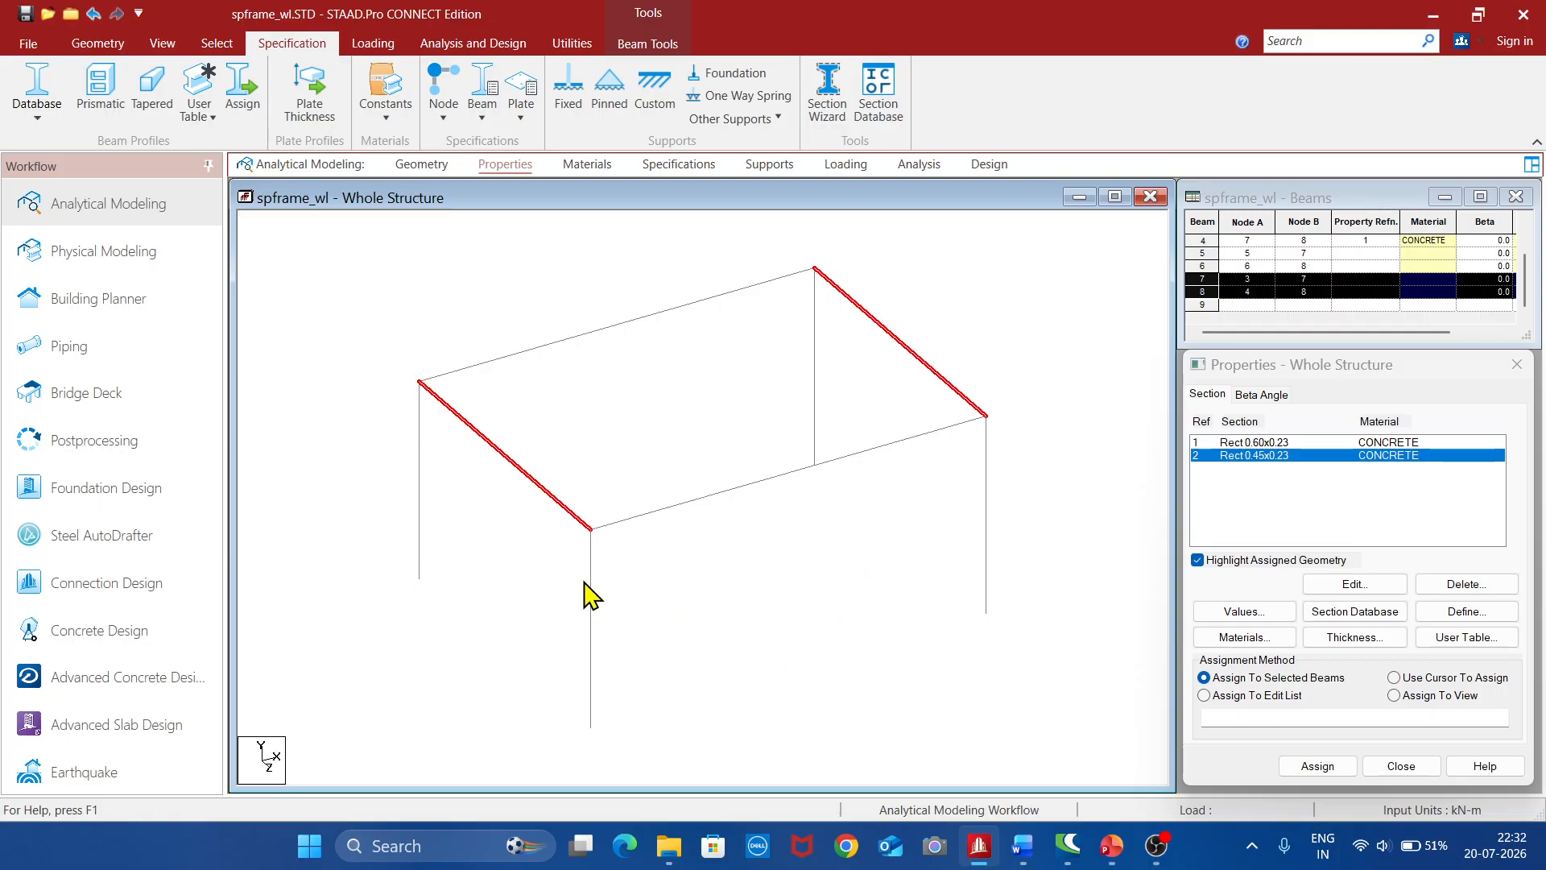
pyautogui.keyDown('ctrl'); pyautogui.click(419, 530); pyautogui.keyUp('ctrl')
pyautogui.keyDown('ctrl'); pyautogui.click(590, 640); pyautogui.keyUp('ctrl')
pyautogui.keyDown('ctrl'); pyautogui.click(984, 560); pyautogui.keyUp('ctrl')
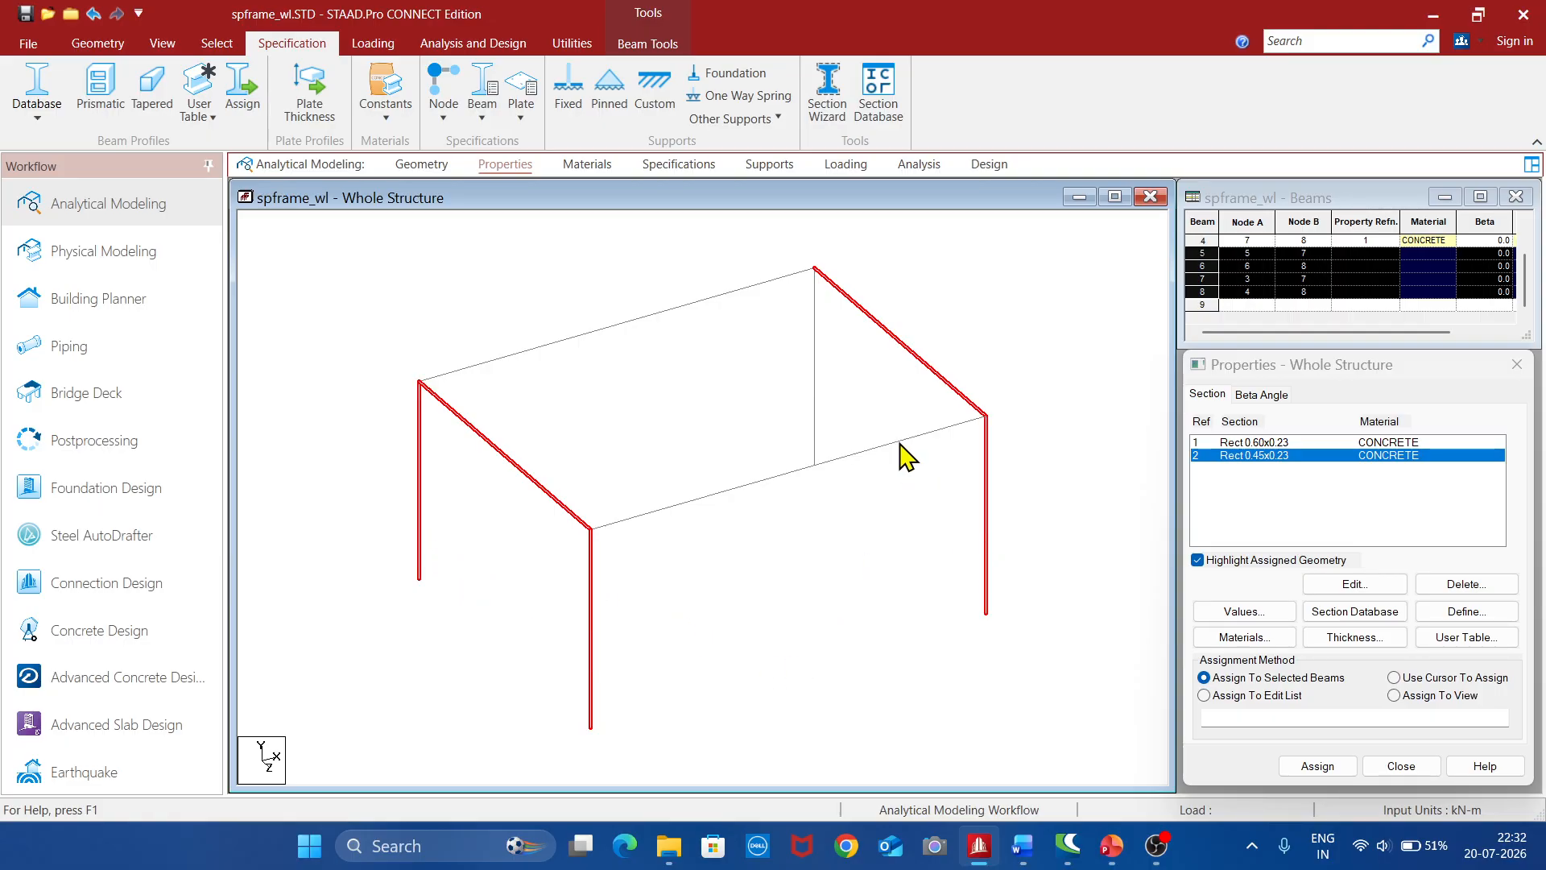
pyautogui.keyDown('ctrl'); pyautogui.click(815, 369); pyautogui.keyUp('ctrl')
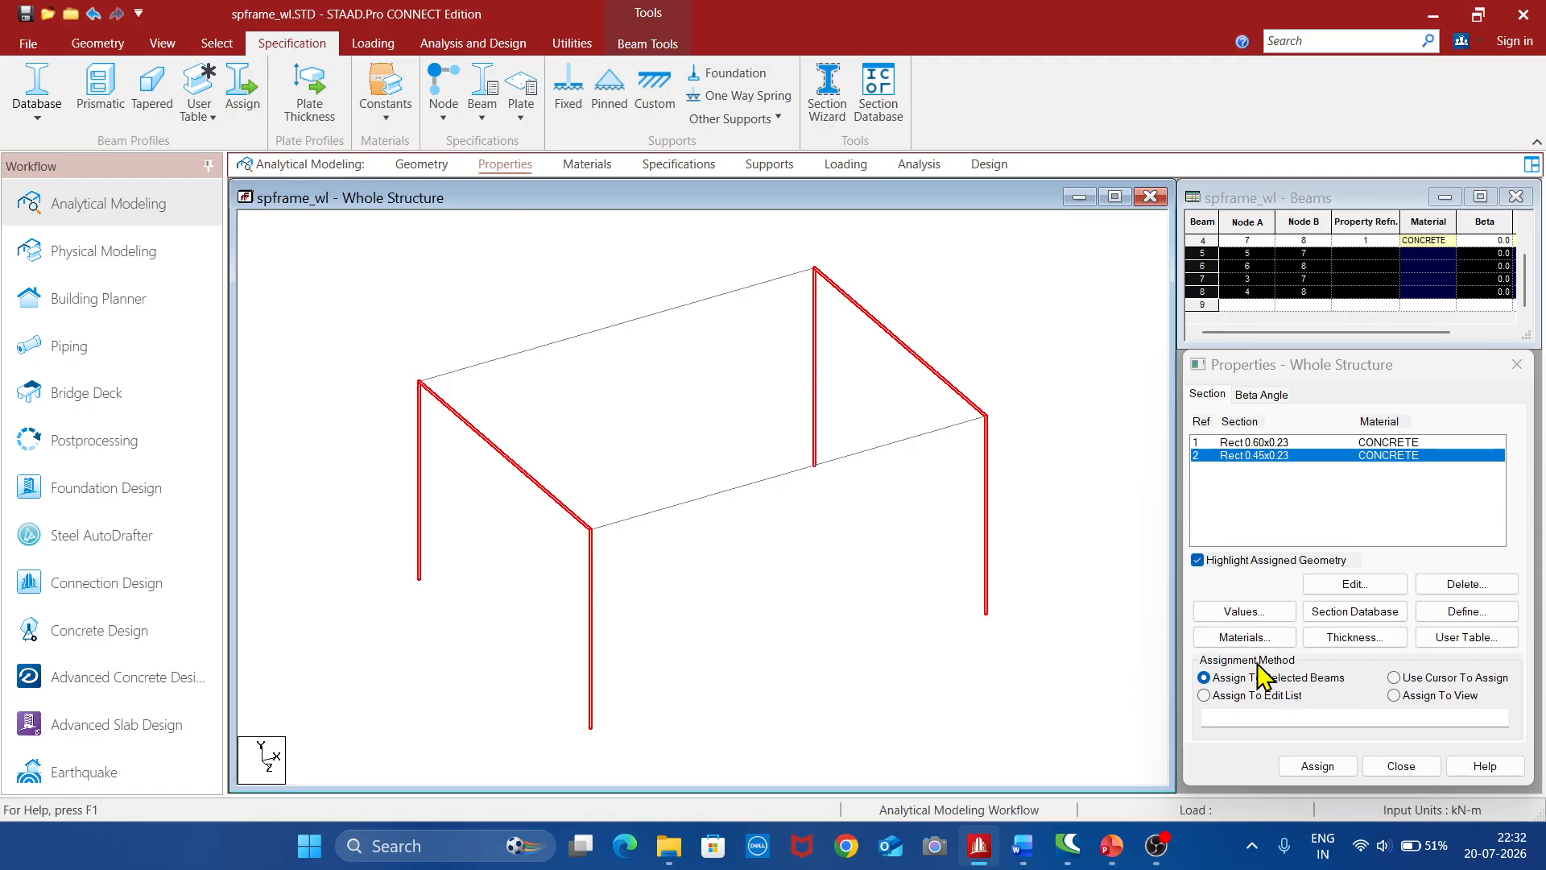
pyautogui.click(1318, 766)
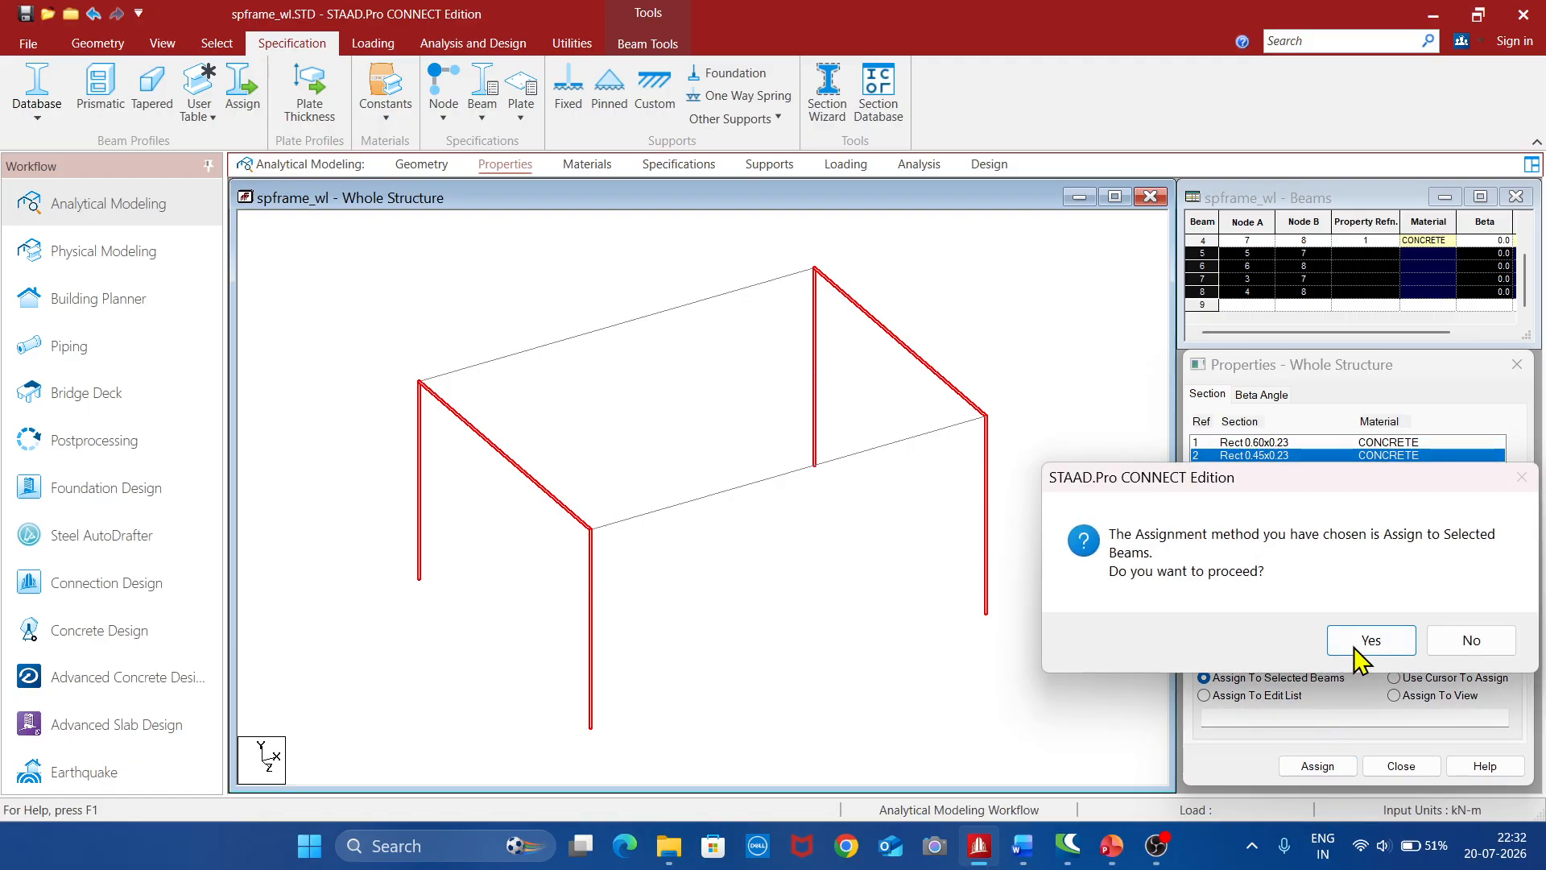
pyautogui.click(1361, 636)
pyautogui.click(918, 685)
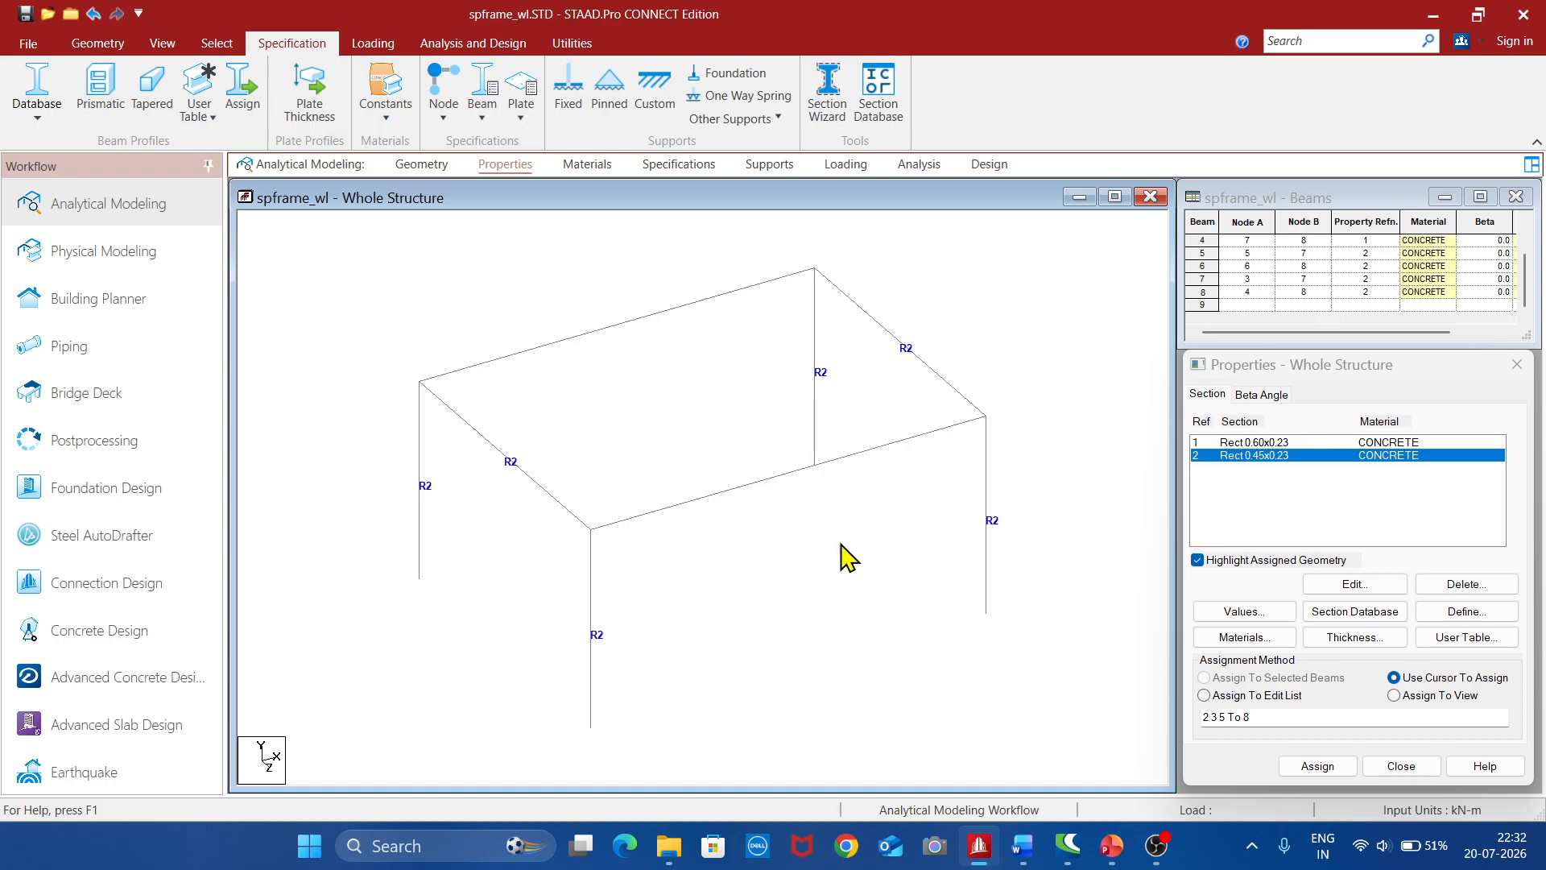
# Inspect the frame's assigned beam and column sections in a 3D rendered view, then close that view
pyautogui.click(161, 43)
pyautogui.click(1174, 95)
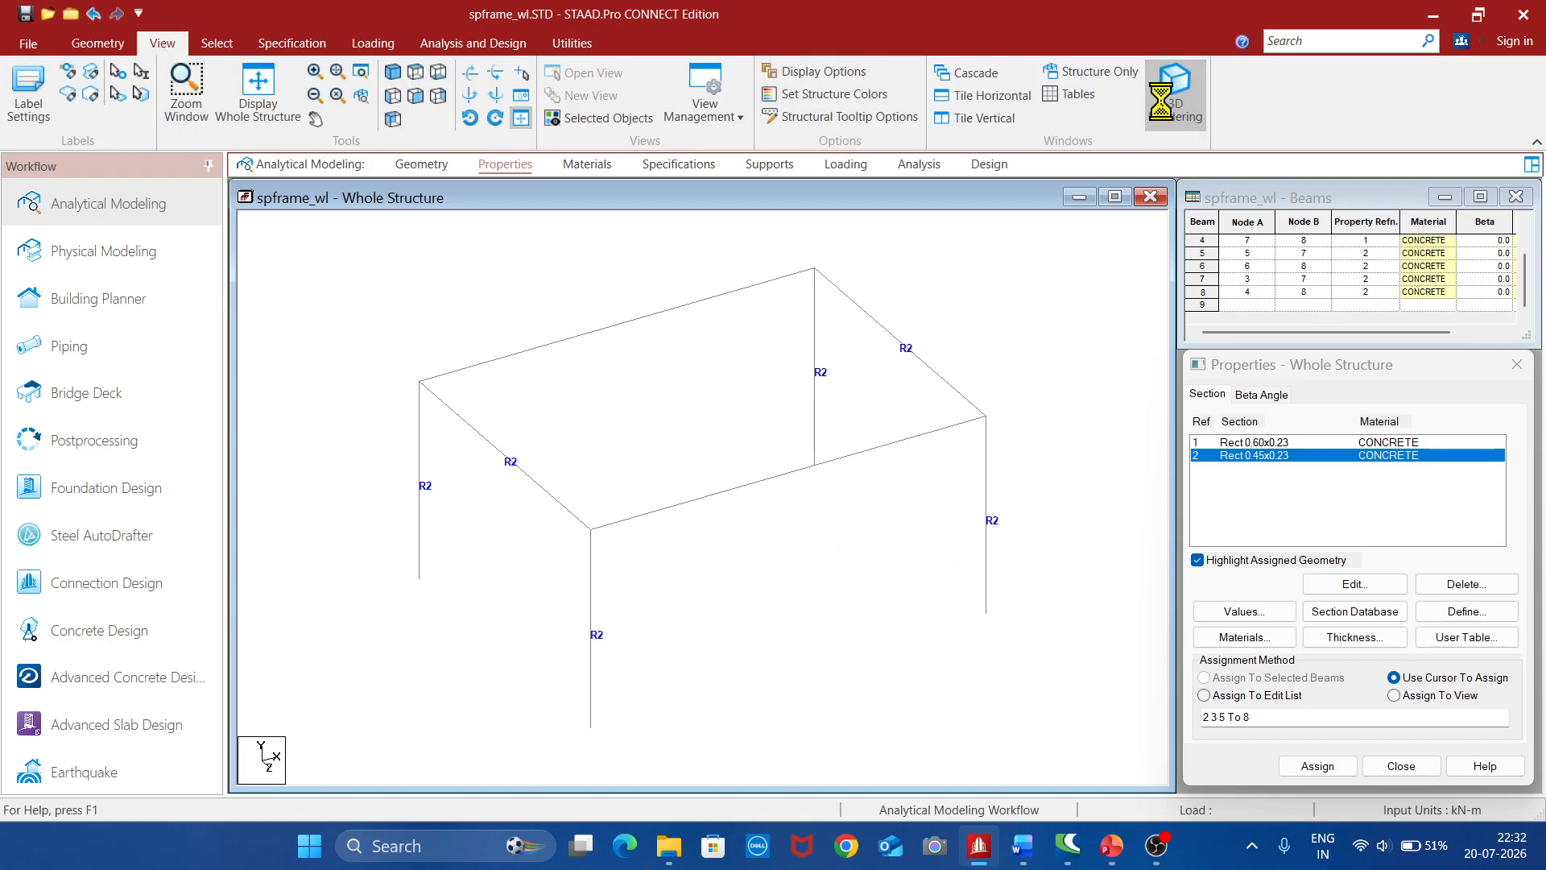
pyautogui.scroll(3, 984, 600)
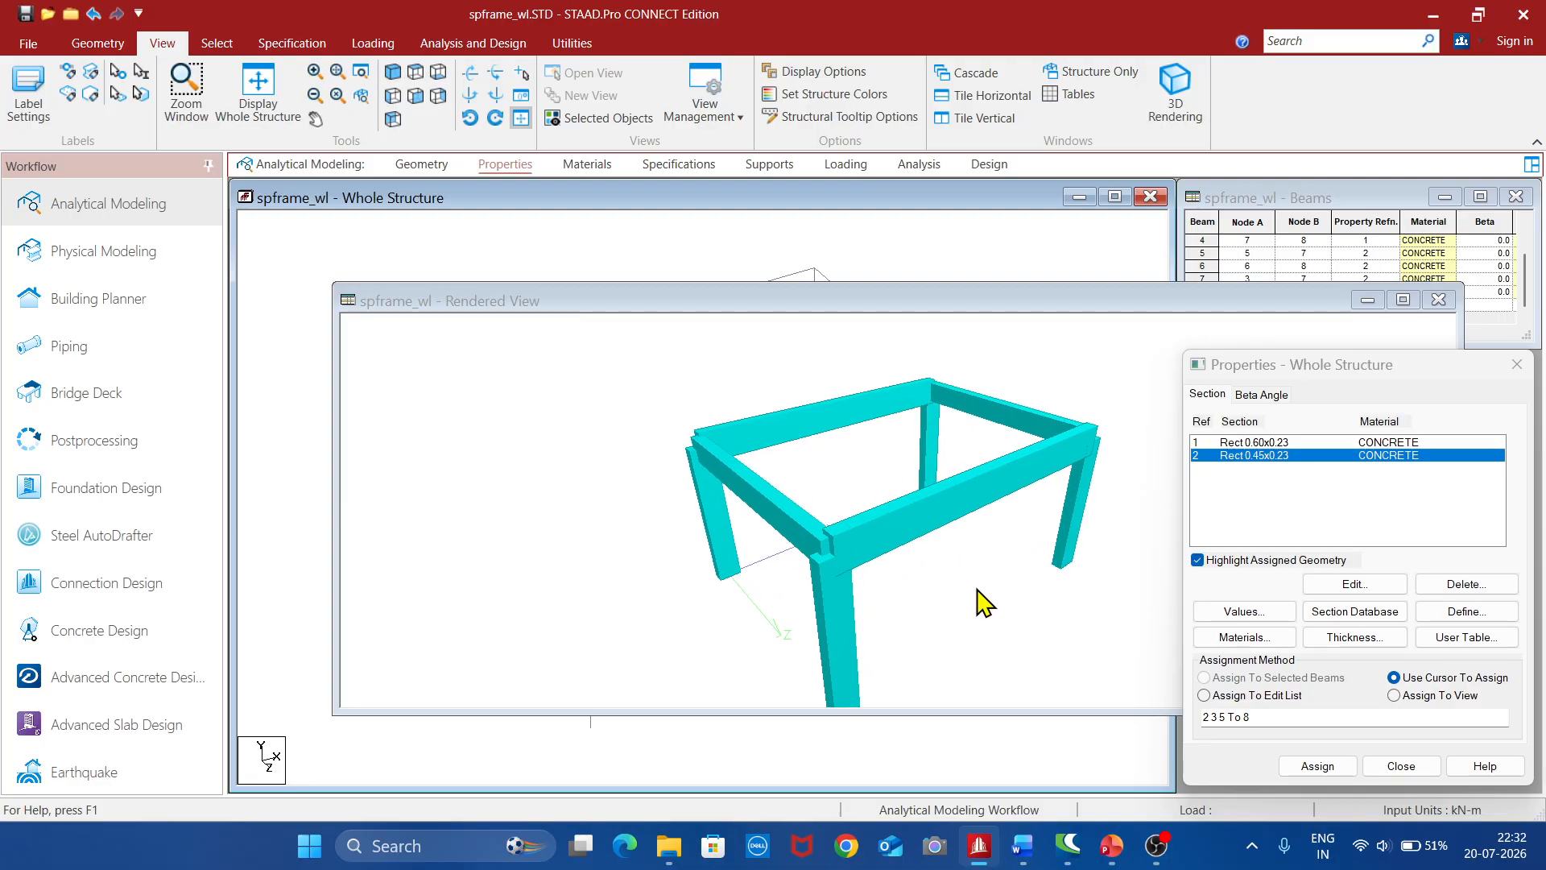
pyautogui.moveTo(850, 433)
pyautogui.mouseDown()
pyautogui.moveTo(839, 348)
pyautogui.moveTo(846, 408)
pyautogui.mouseUp()
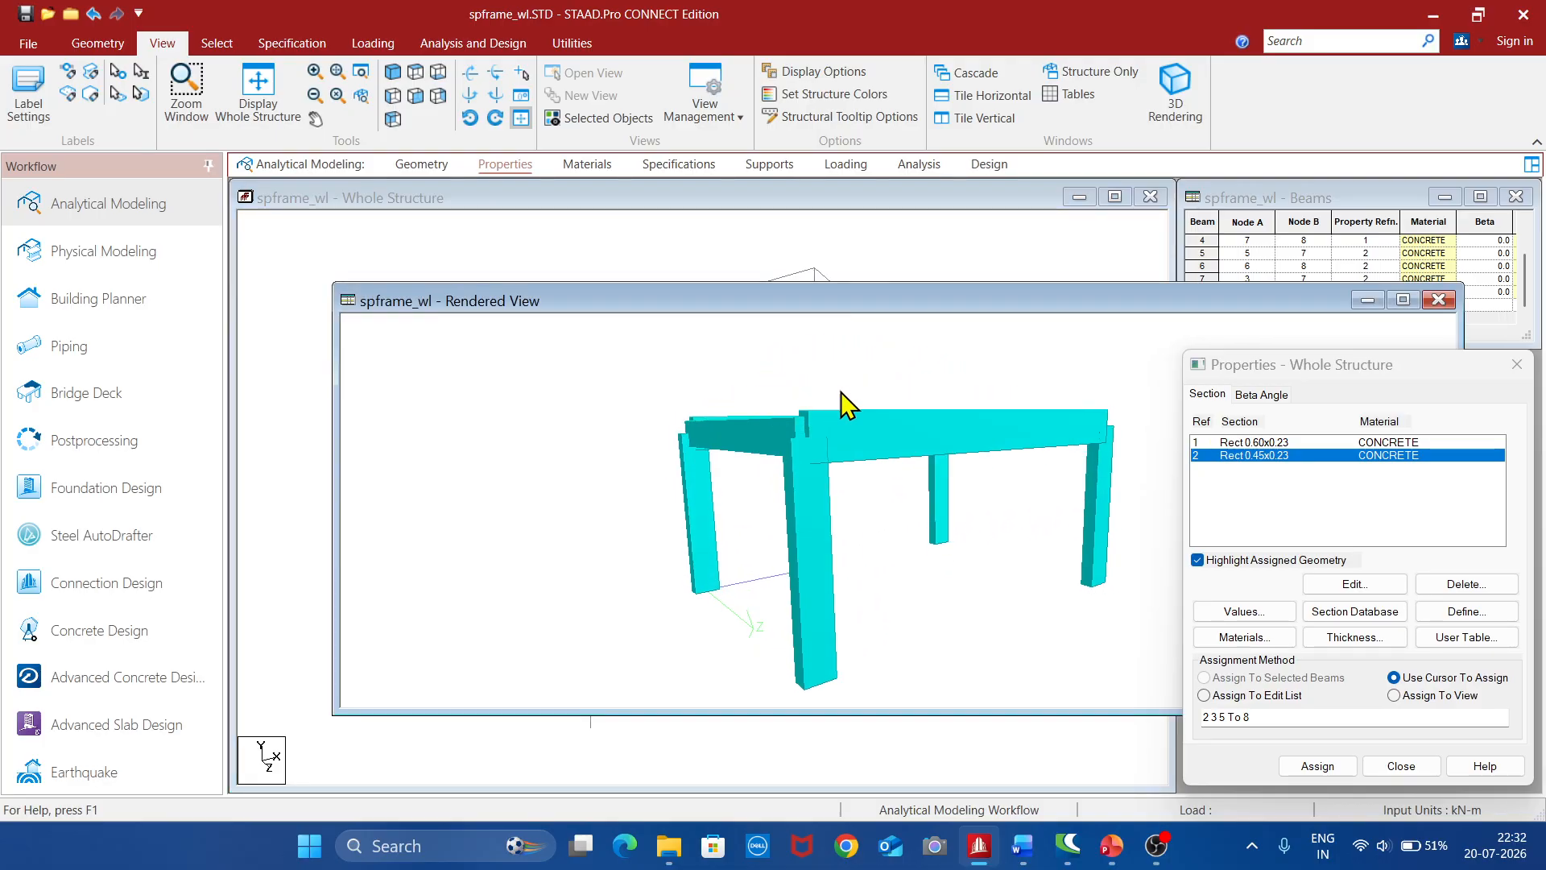
pyautogui.click(1438, 299)
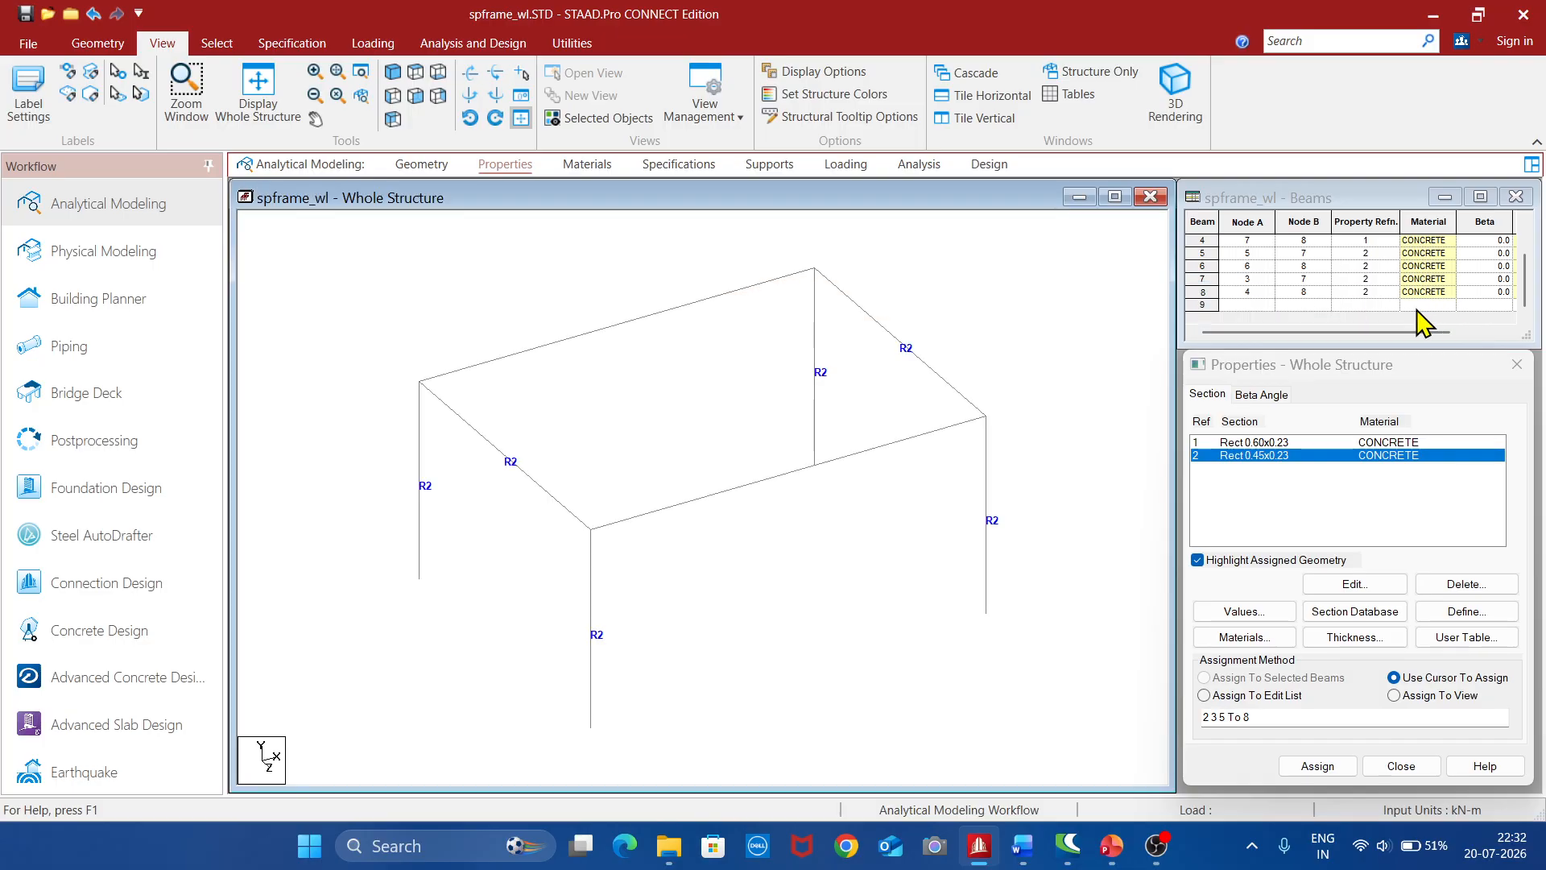
# Create a fixed support definition for the structure
pyautogui.click(773, 165)
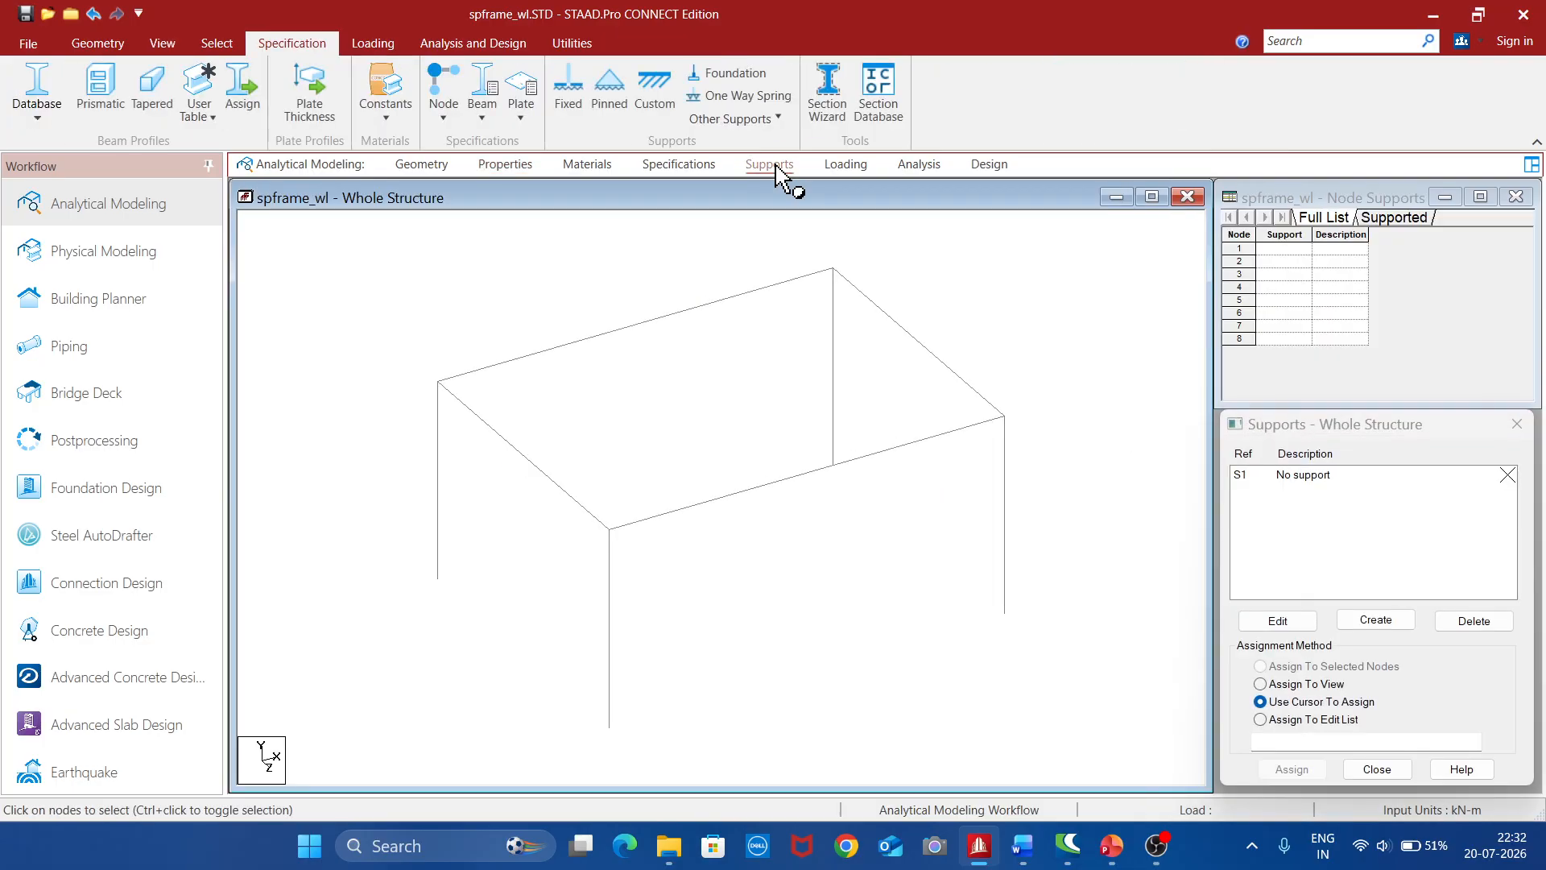
pyautogui.click(1376, 620)
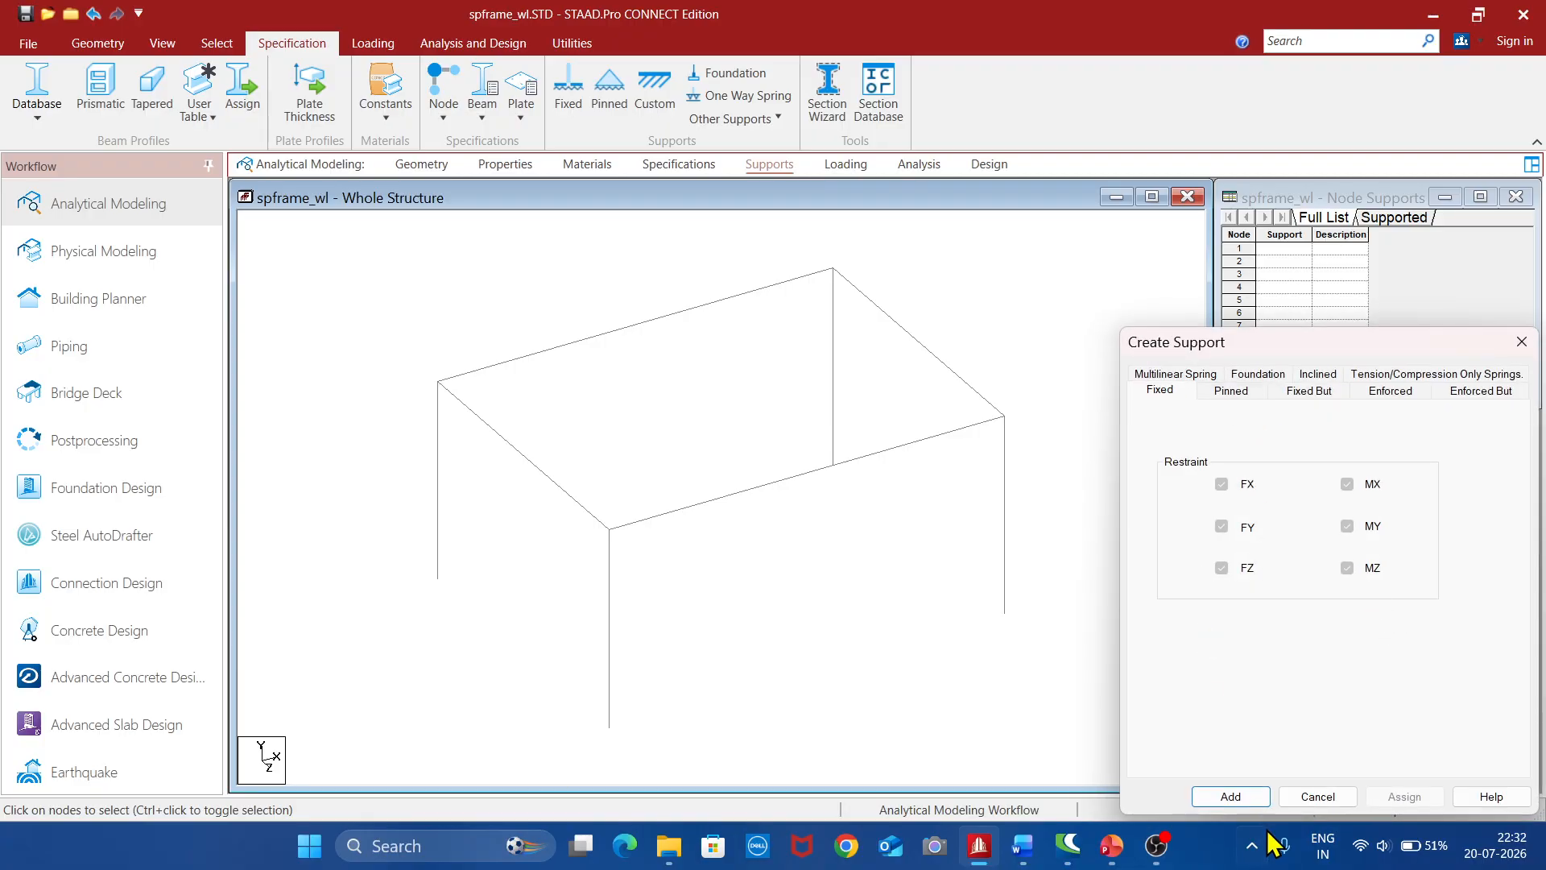
pyautogui.click(1236, 797)
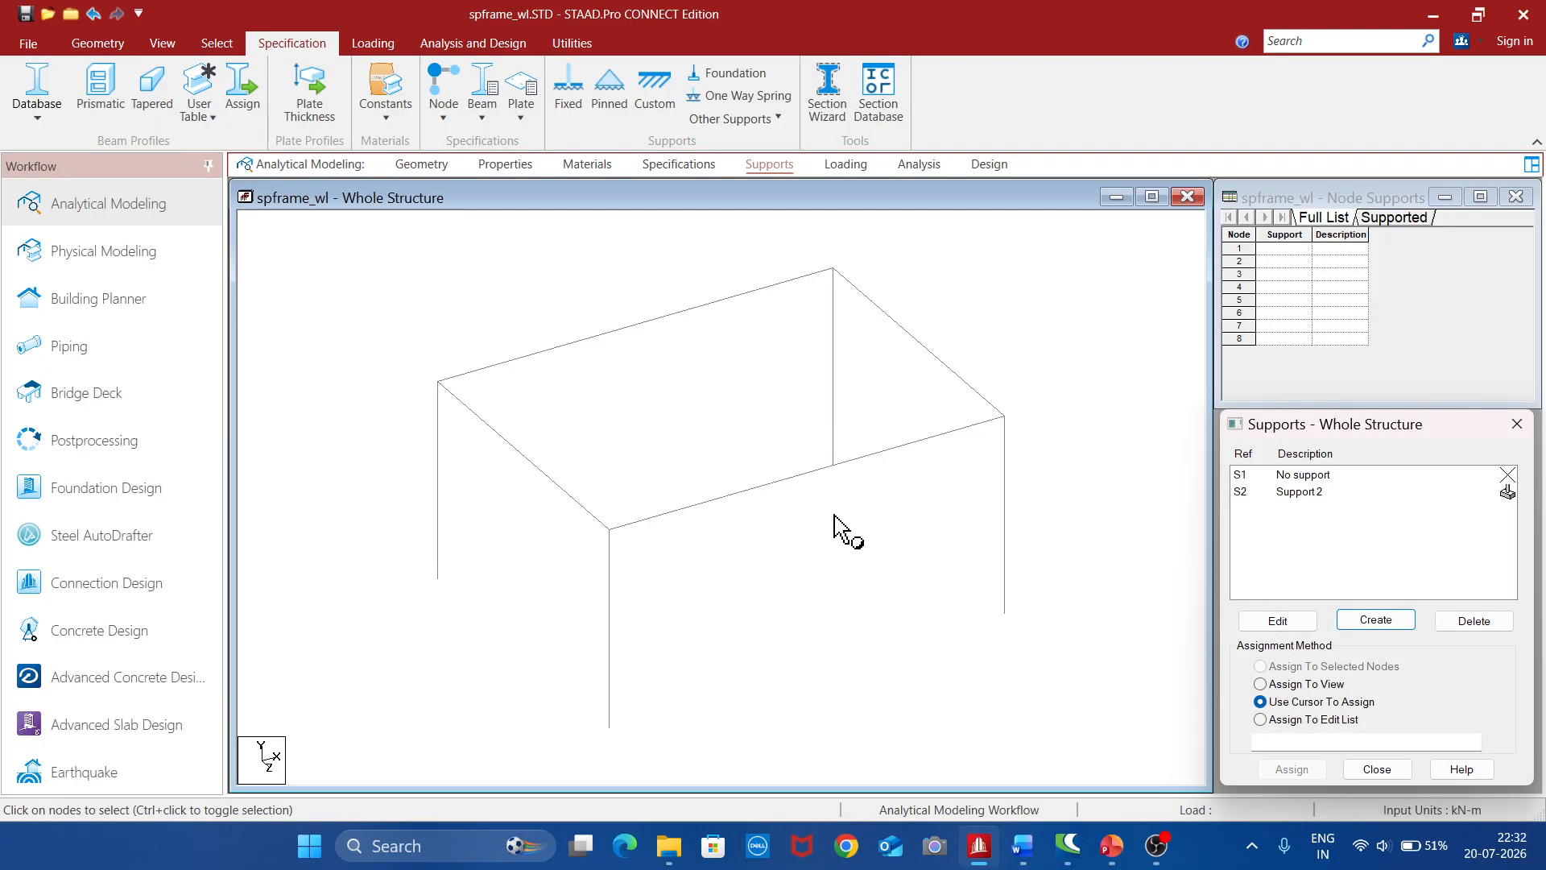
# Assign the fixed support to the base nodes of all four columns
pyautogui.click(163, 44)
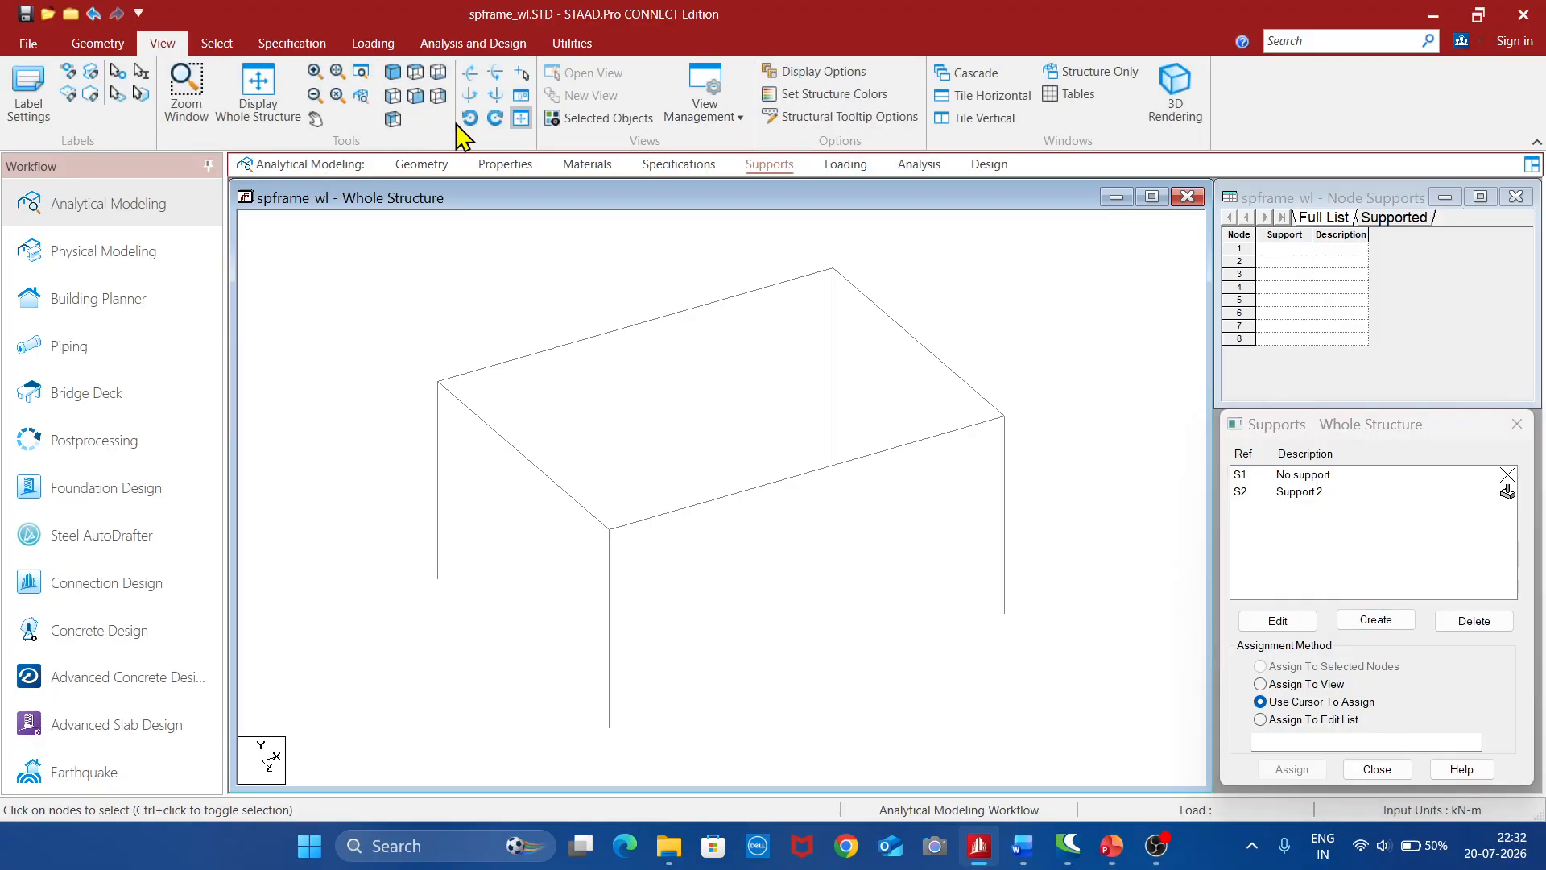
pyautogui.click(416, 97)
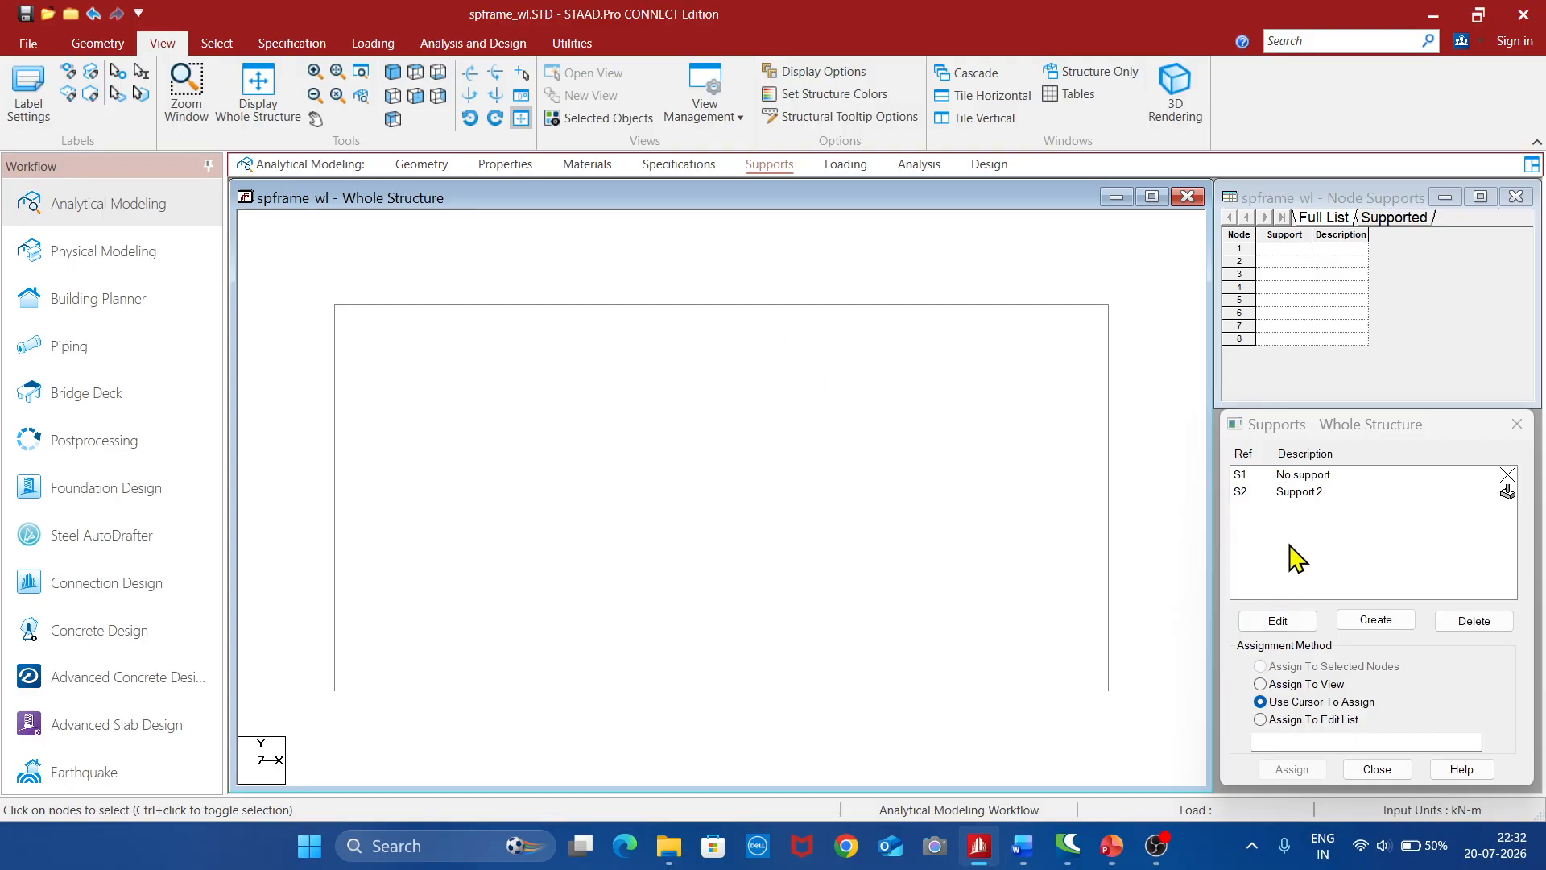
pyautogui.click(1302, 493)
pyautogui.moveTo(303, 666); pyautogui.dragTo(934, 744)
pyautogui.moveTo(1125, 725); pyautogui.dragTo(1126, 729)
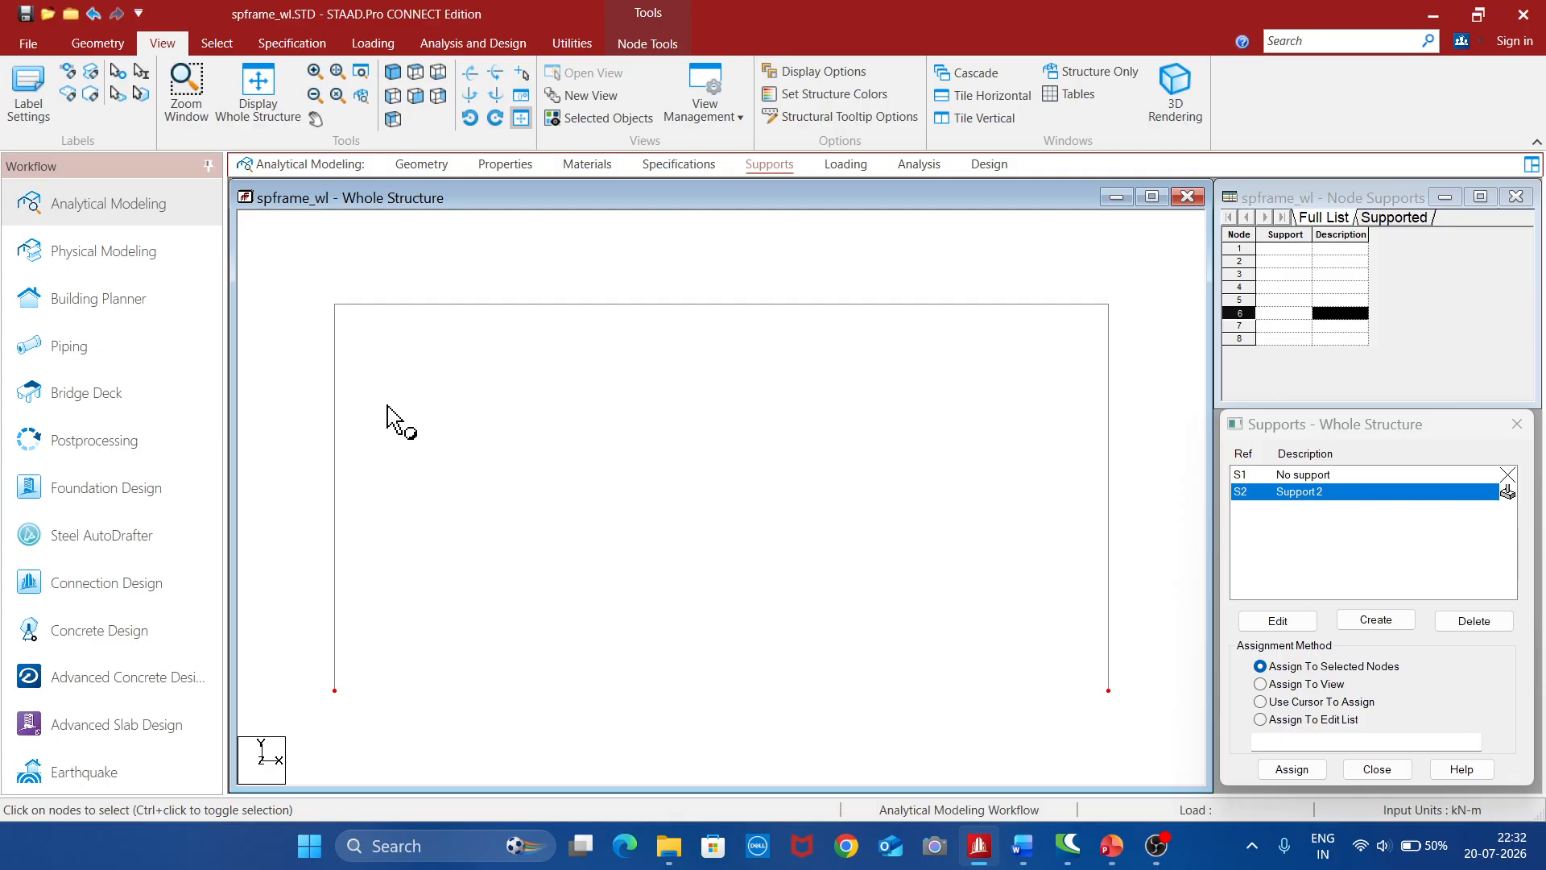
pyautogui.click(392, 75)
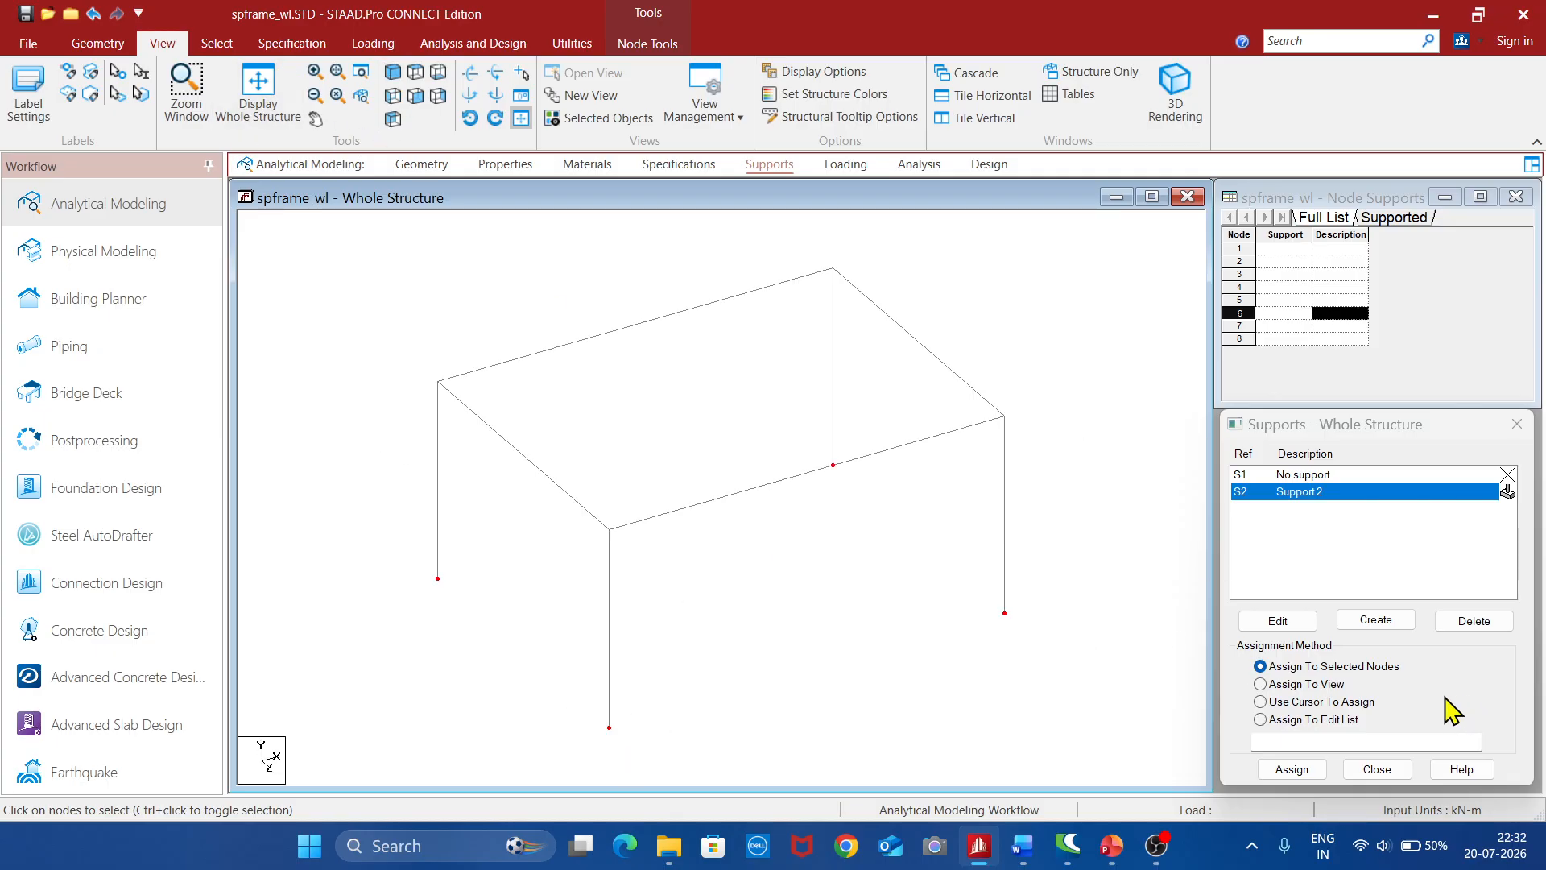
pyautogui.click(1303, 771)
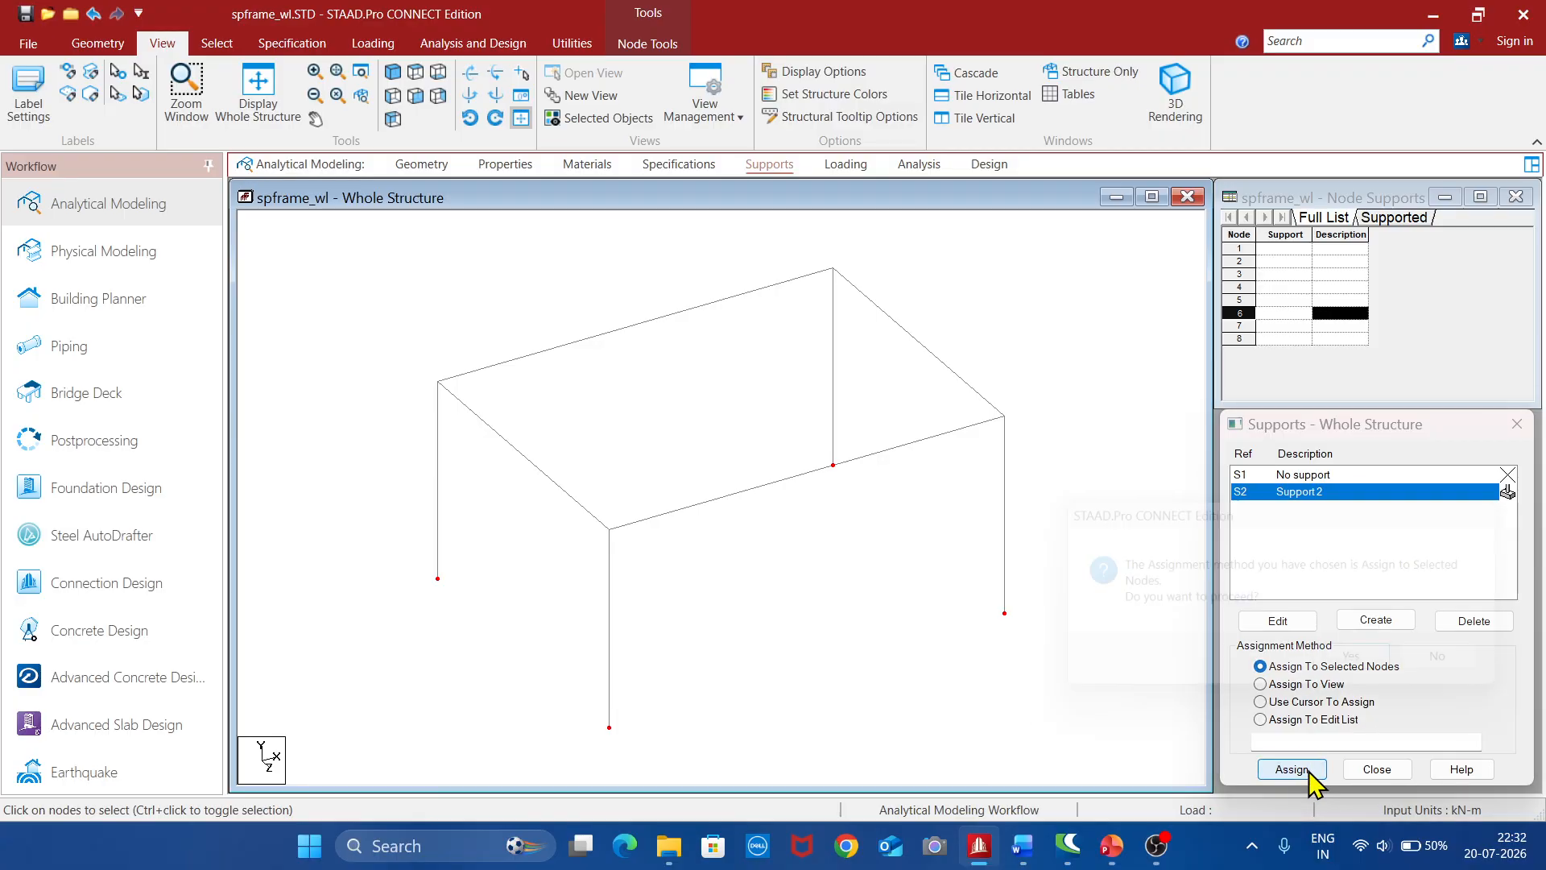
pyautogui.click(1371, 675)
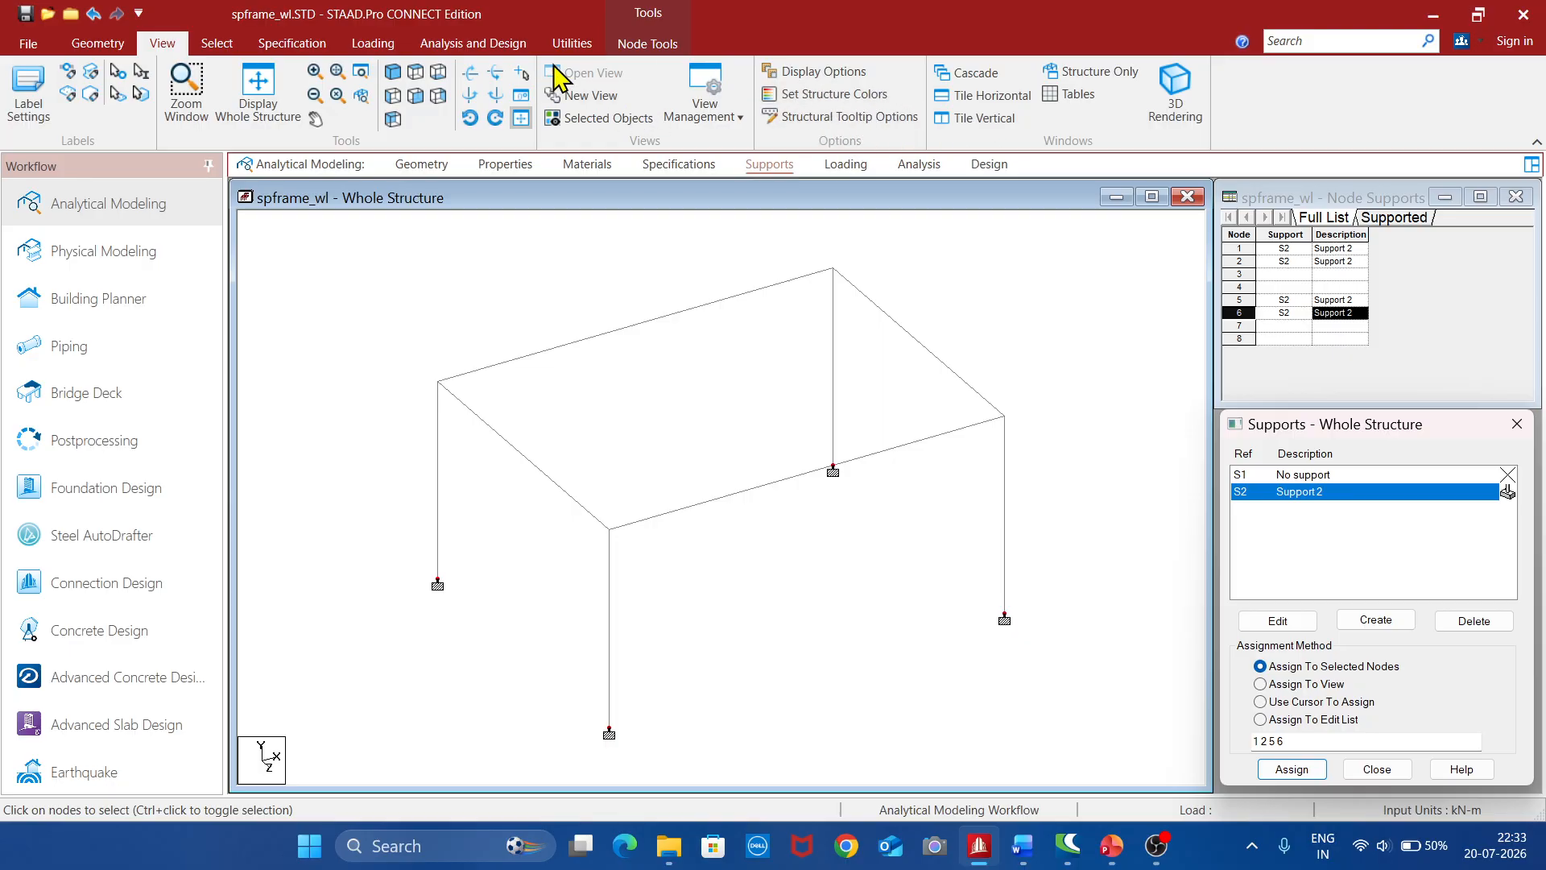
# Add wind definition type 1 with the comment "intensity"
pyautogui.click(375, 45)
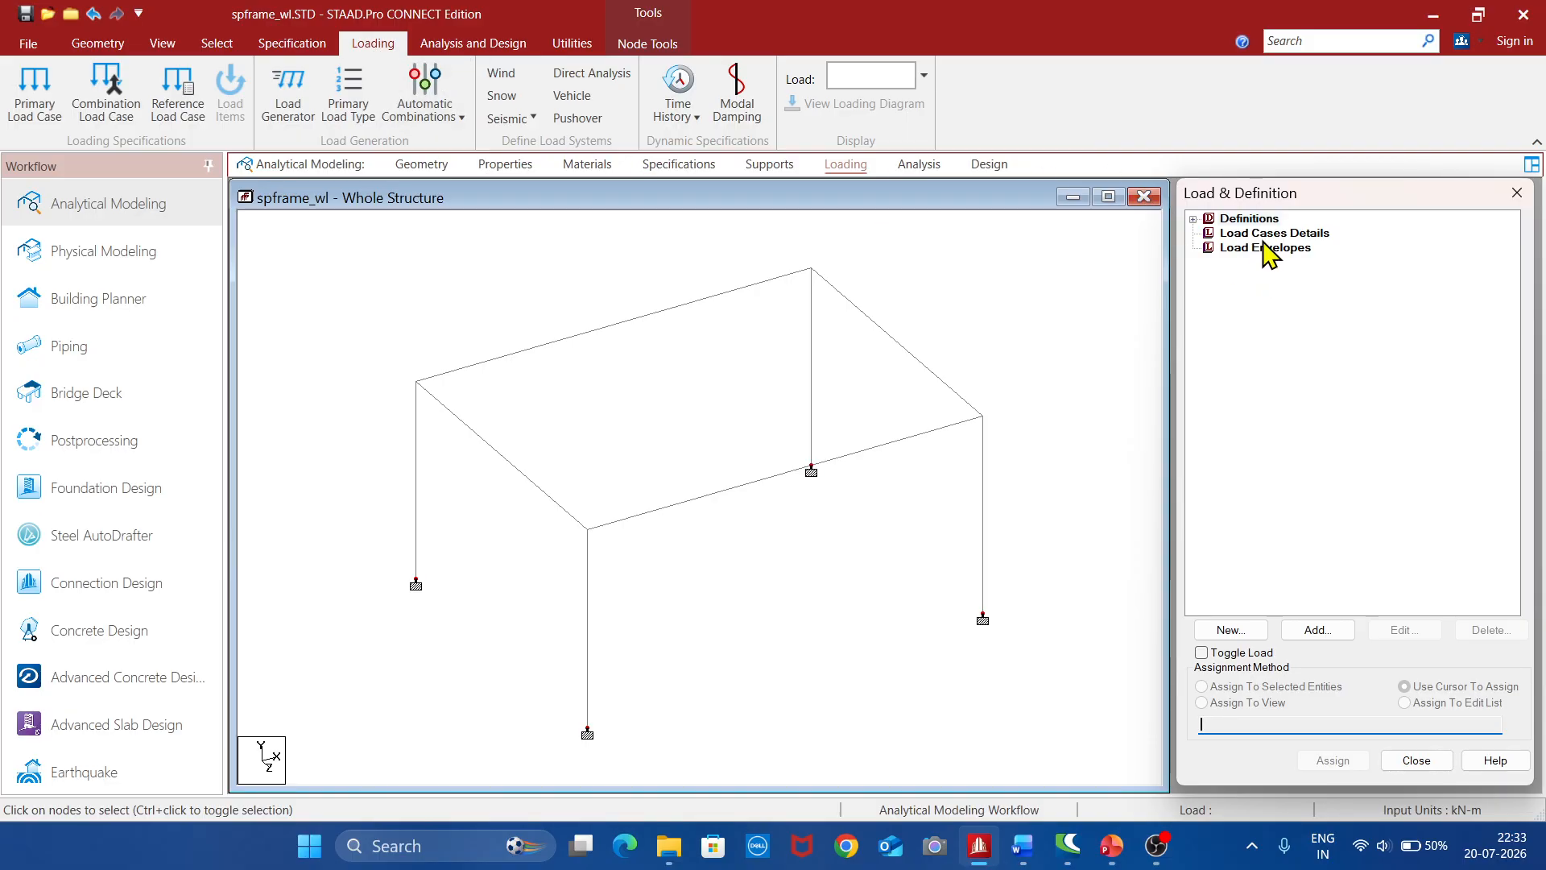
pyautogui.click(1196, 218)
pyautogui.click(1193, 219)
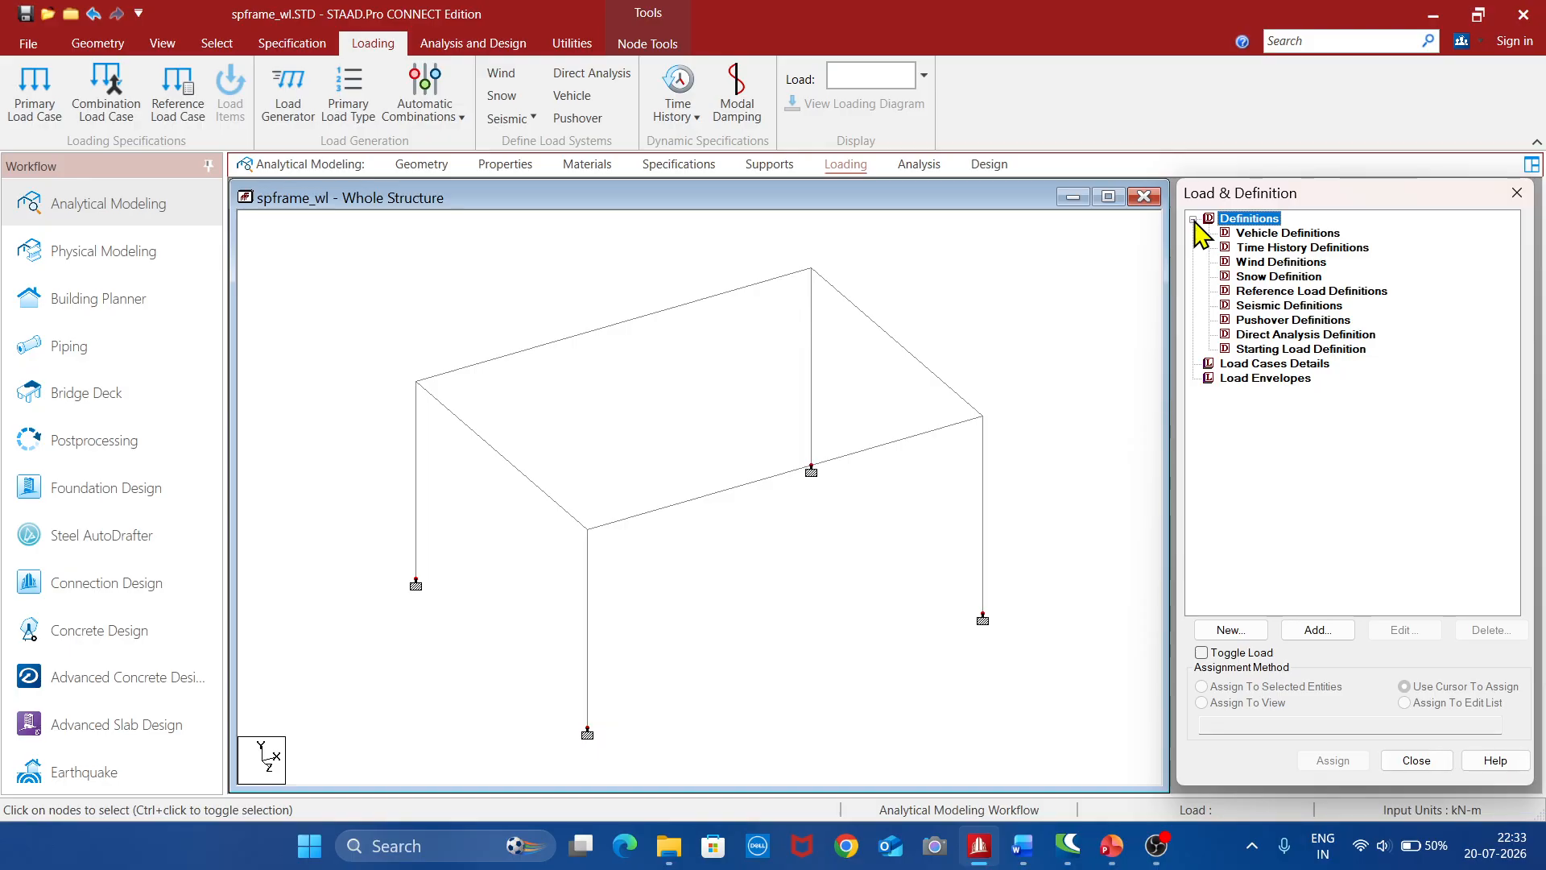
pyautogui.click(1276, 264)
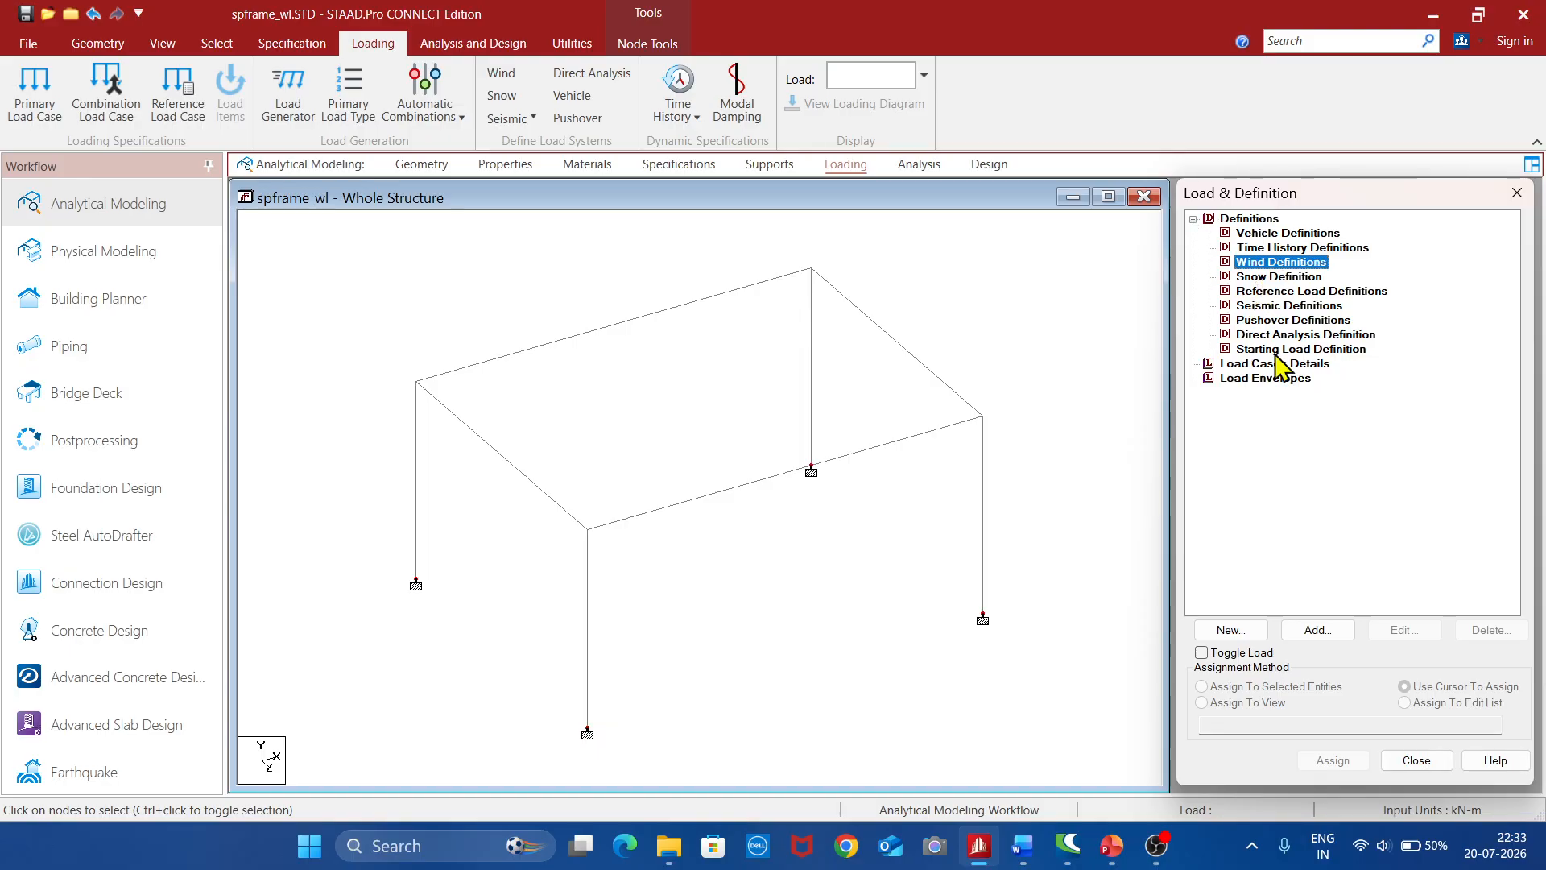
pyautogui.click(1319, 628)
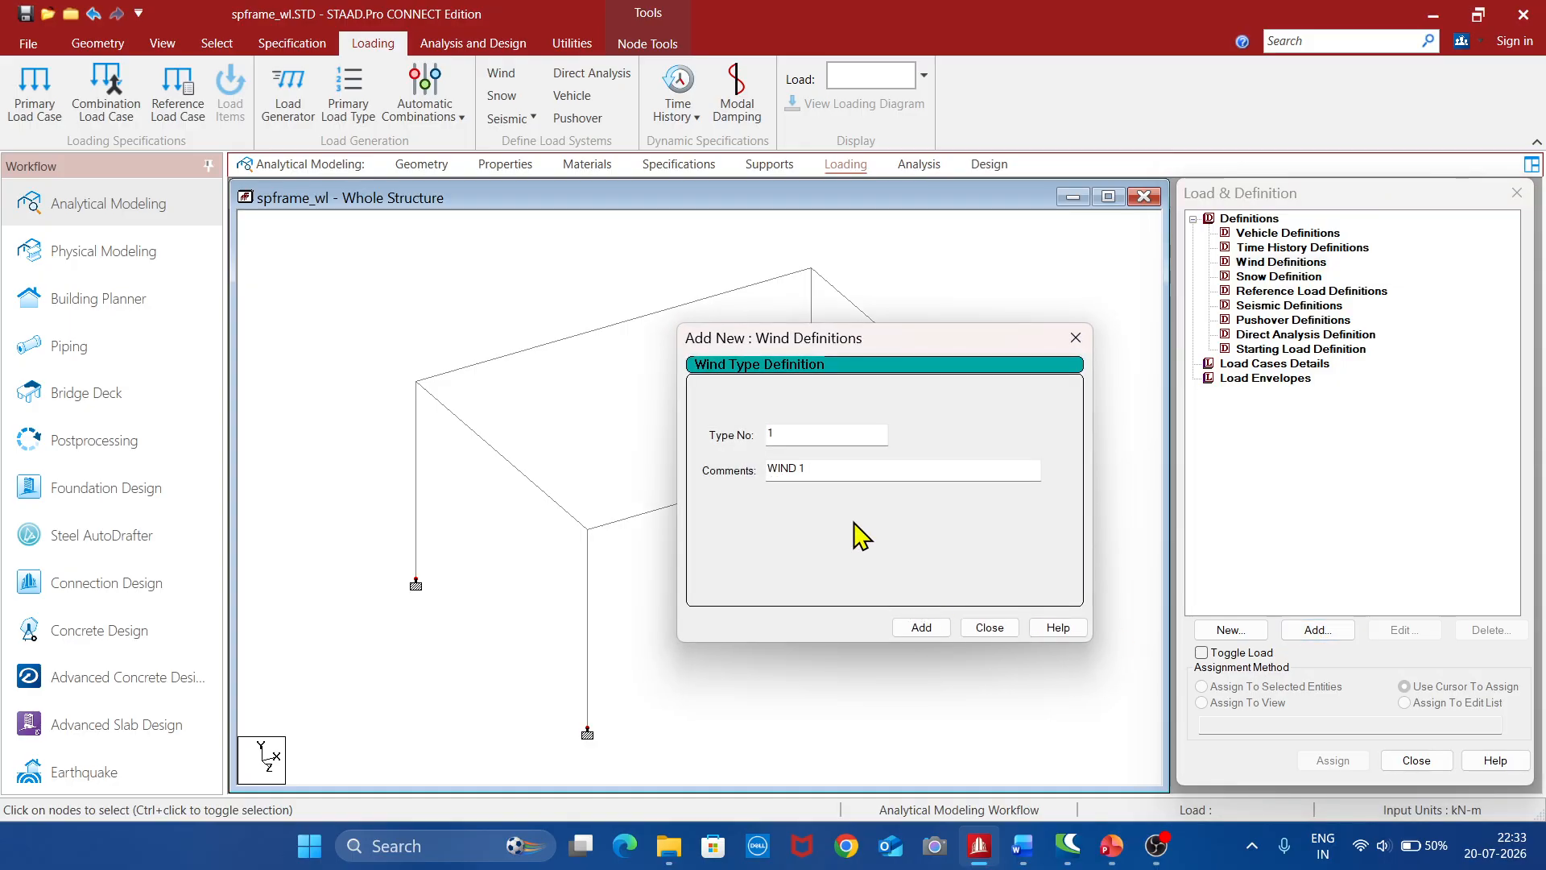
pyautogui.click(830, 469)
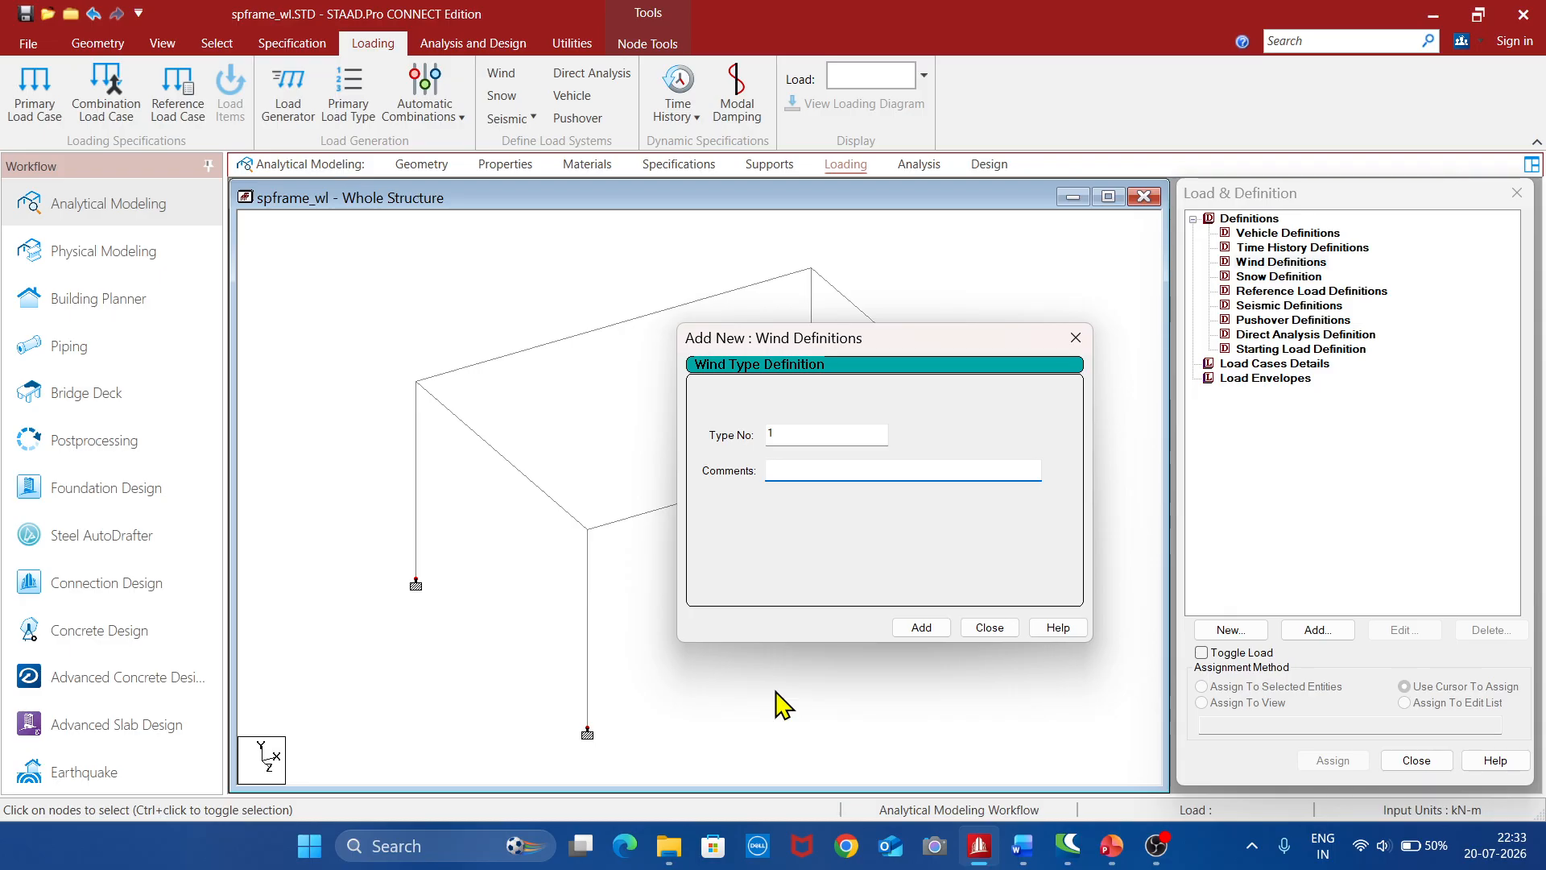
pyautogui.write('intensity')
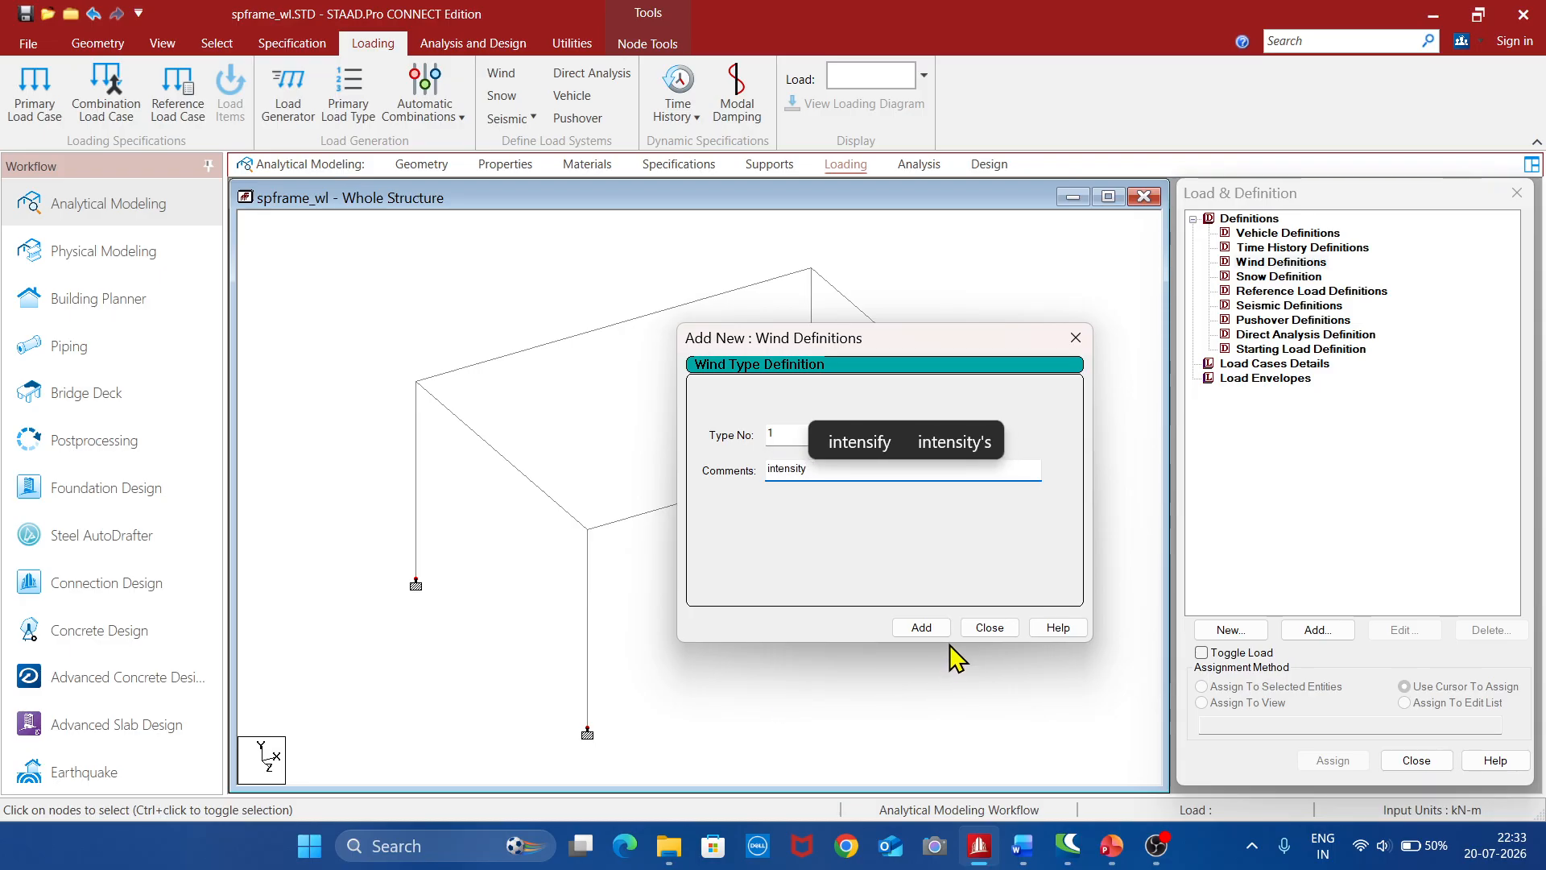
pyautogui.click(919, 628)
pyautogui.click(984, 627)
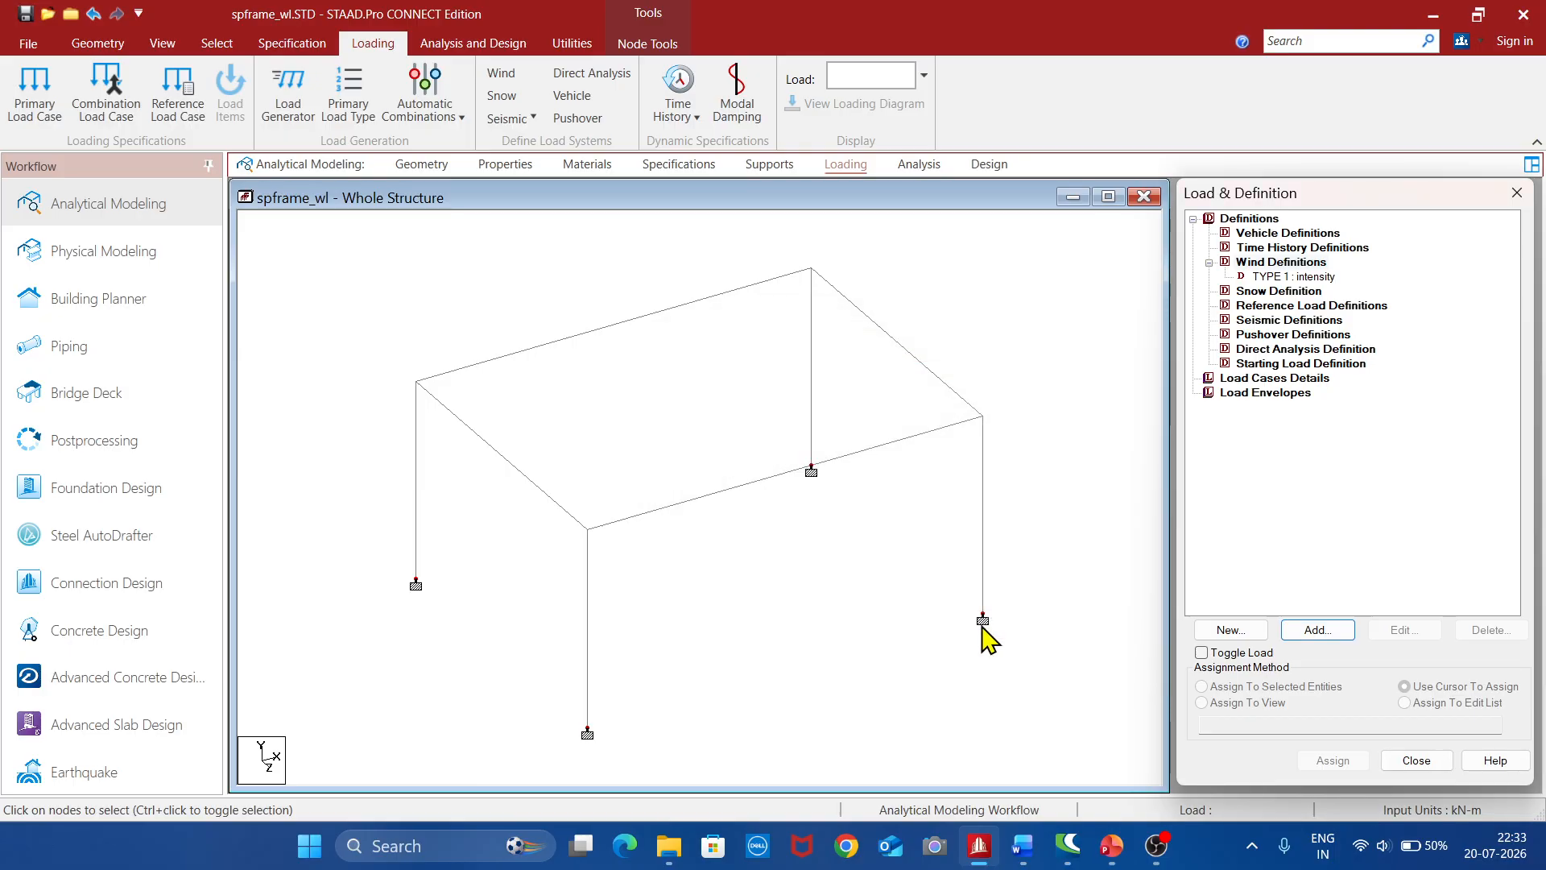
# Add a custom wind intensity of 0.8 kN/m² at 3 m height to wind type 1, without adding an exposure factor
pyautogui.click(1287, 277)
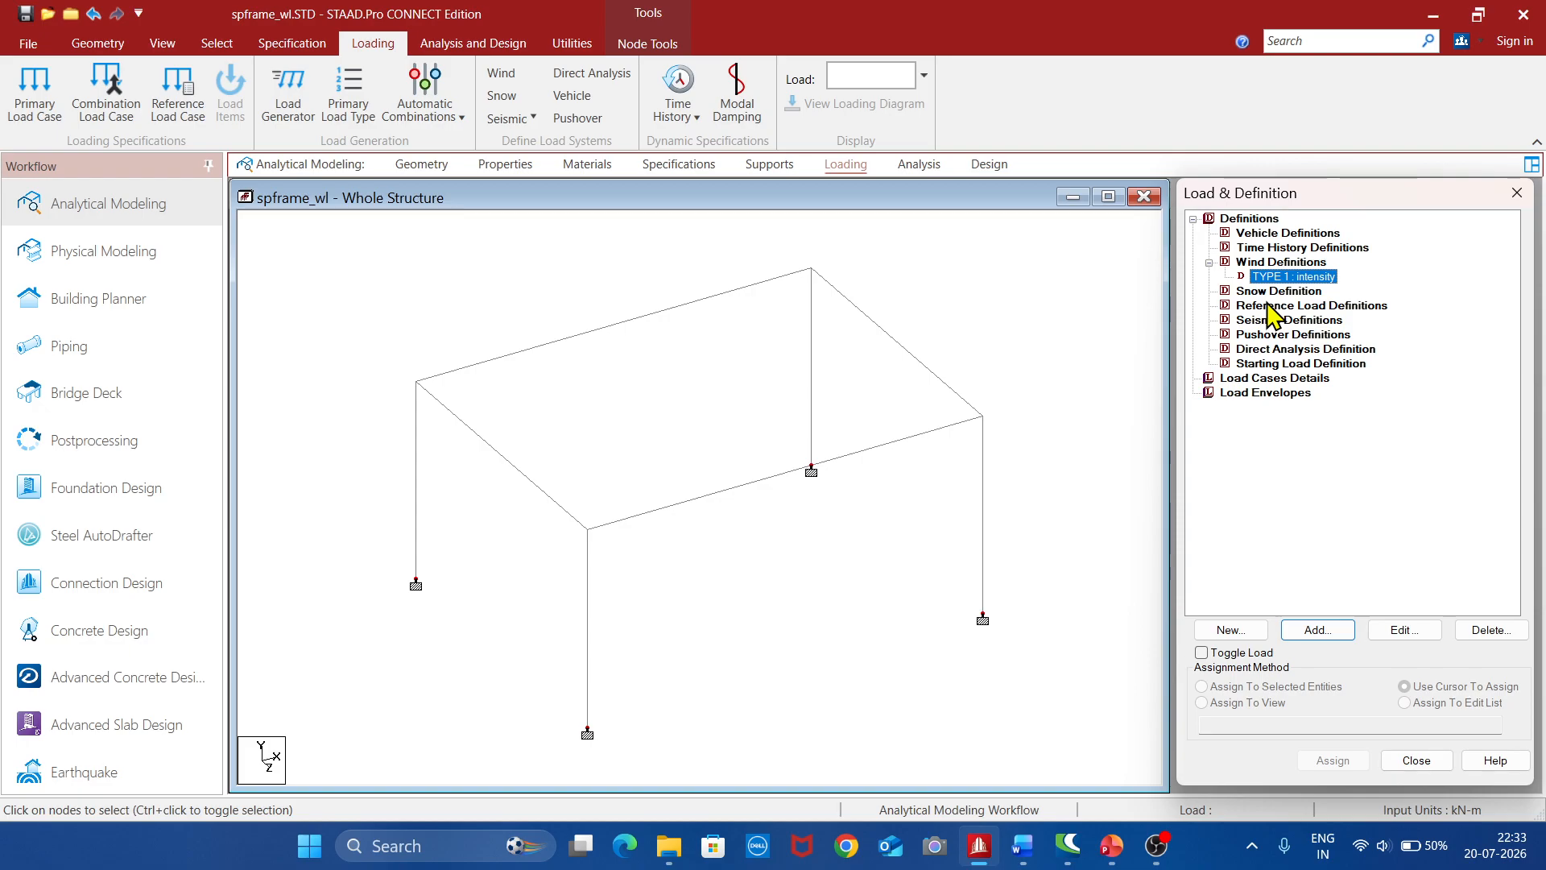
pyautogui.click(1321, 631)
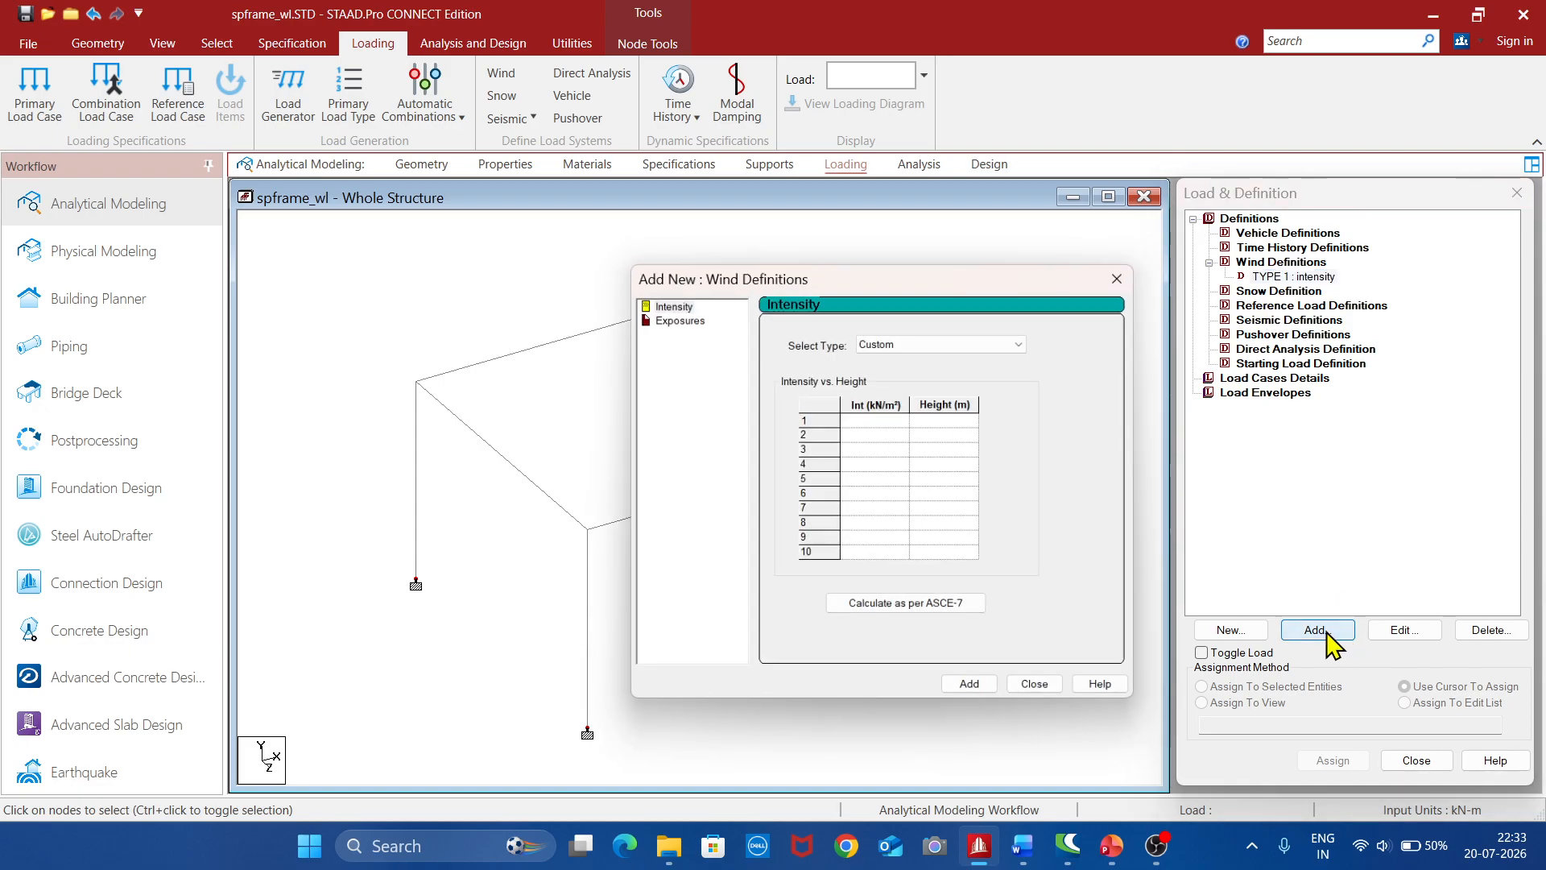
pyautogui.click(673, 301)
pyautogui.click(888, 420)
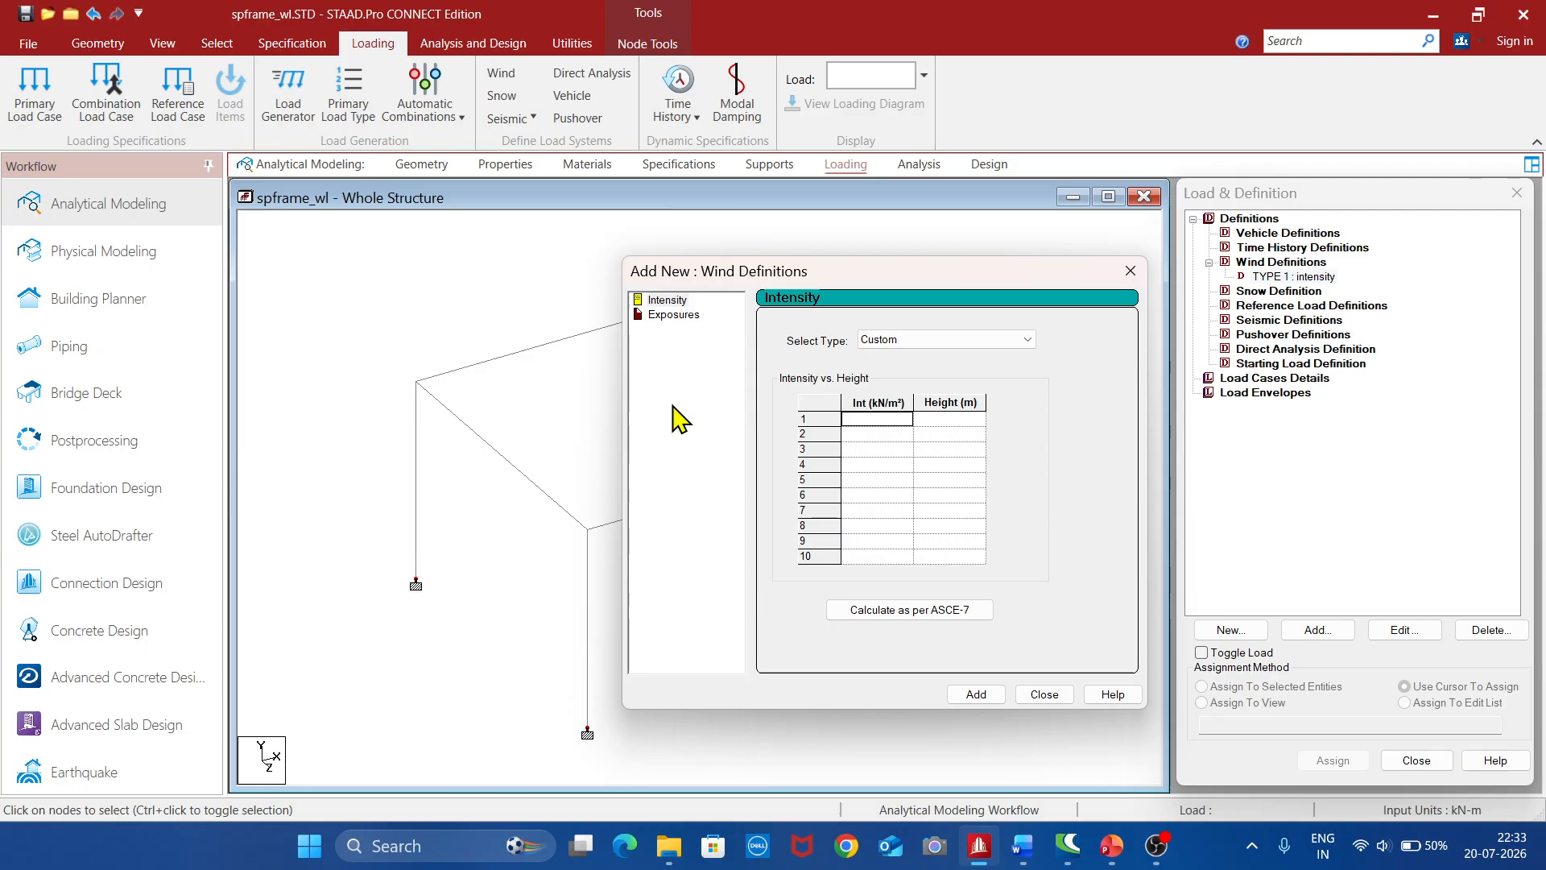
pyautogui.write('0.8')
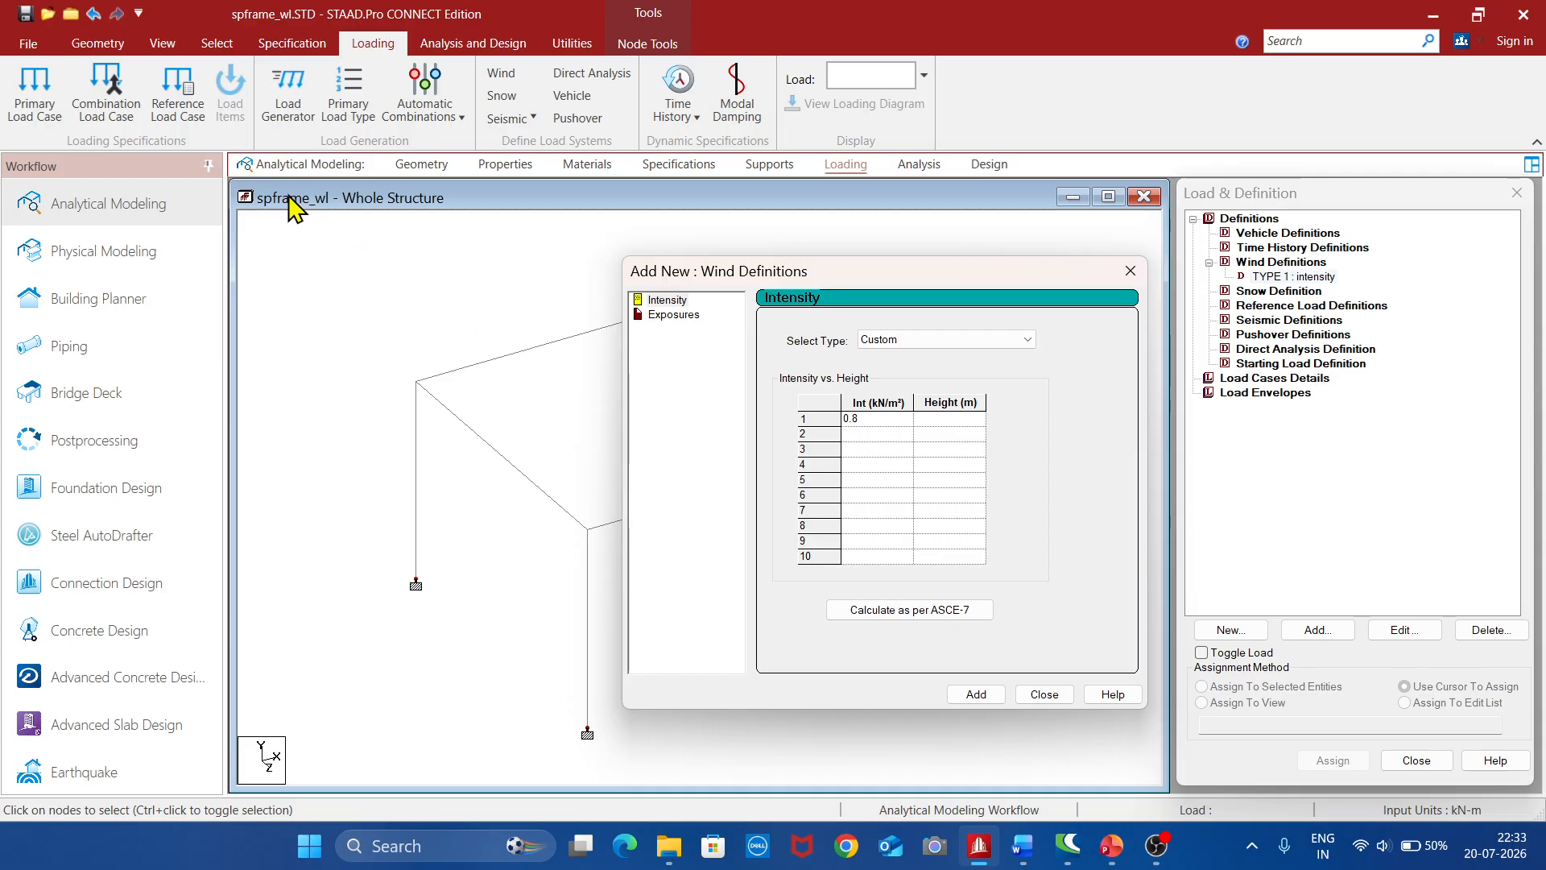
pyautogui.click(961, 420)
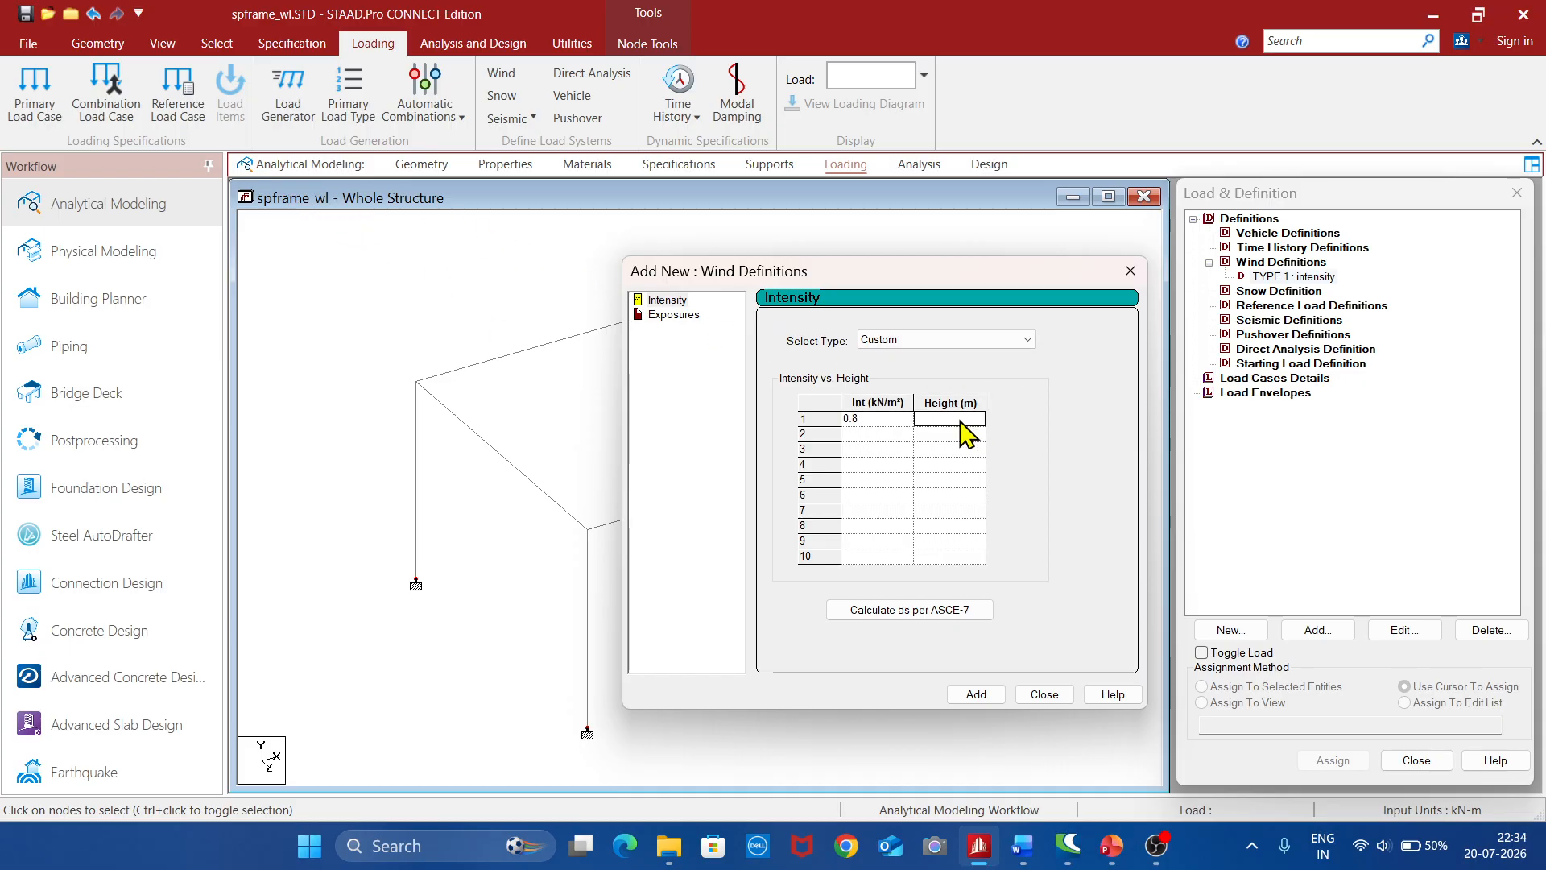
pyautogui.write('3')
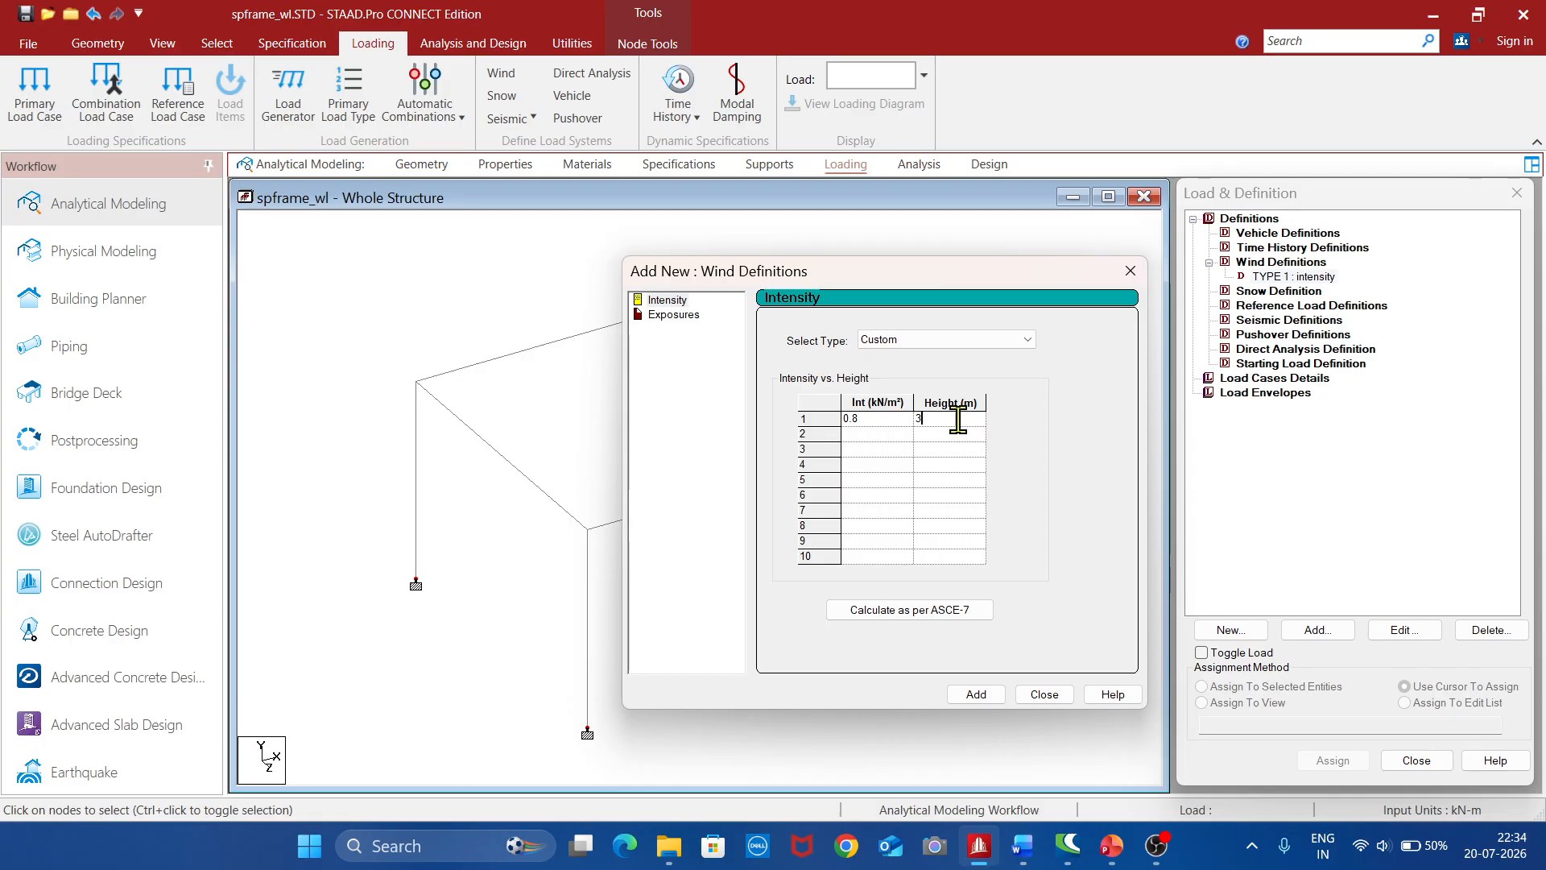
pyautogui.click(976, 694)
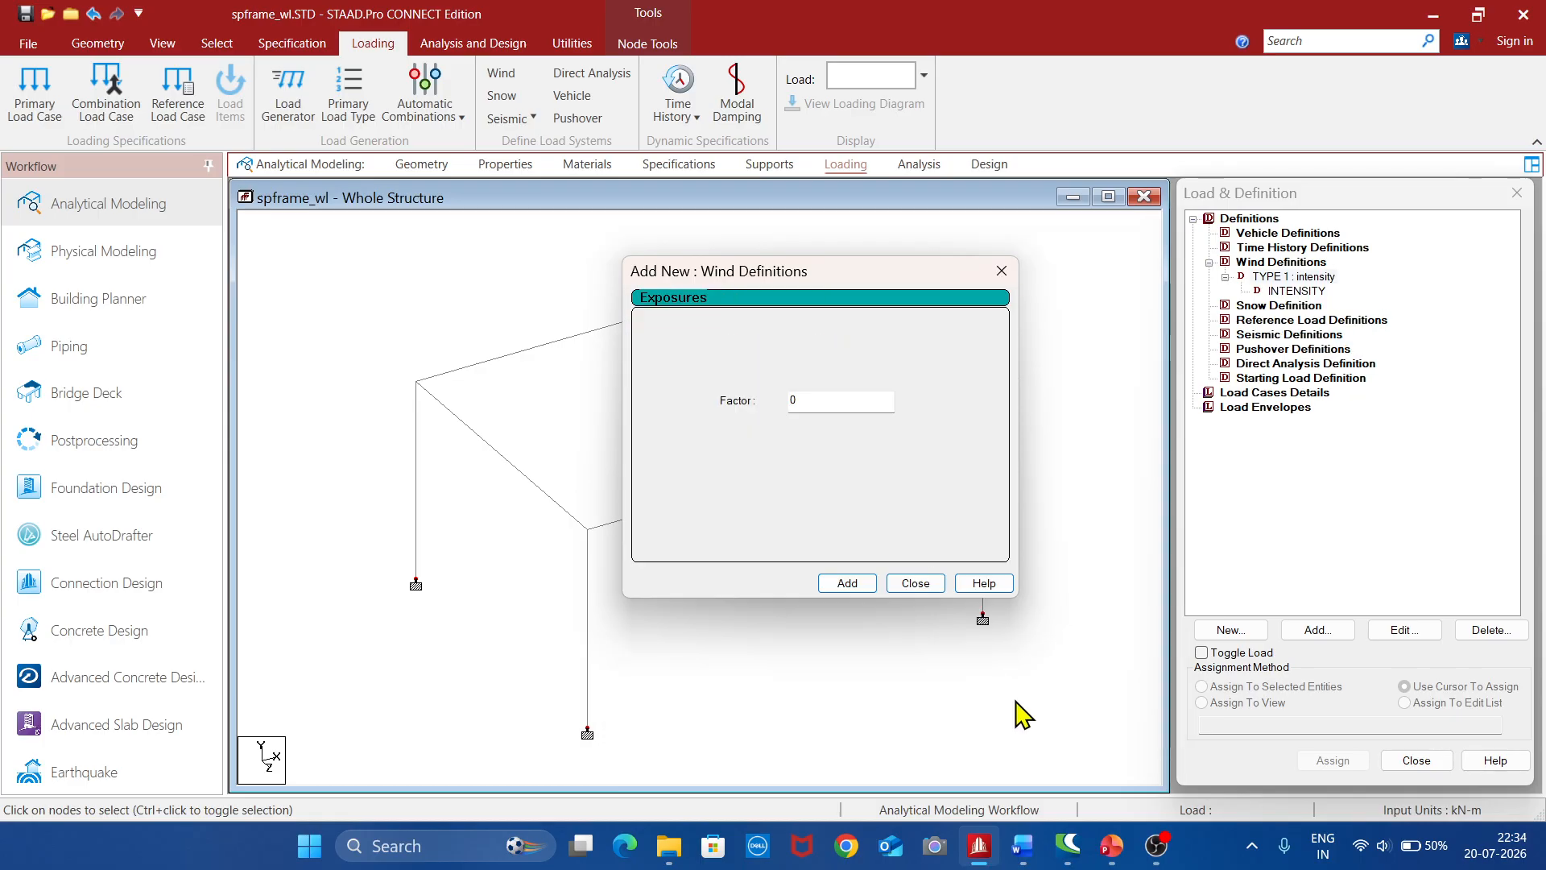
pyautogui.click(913, 585)
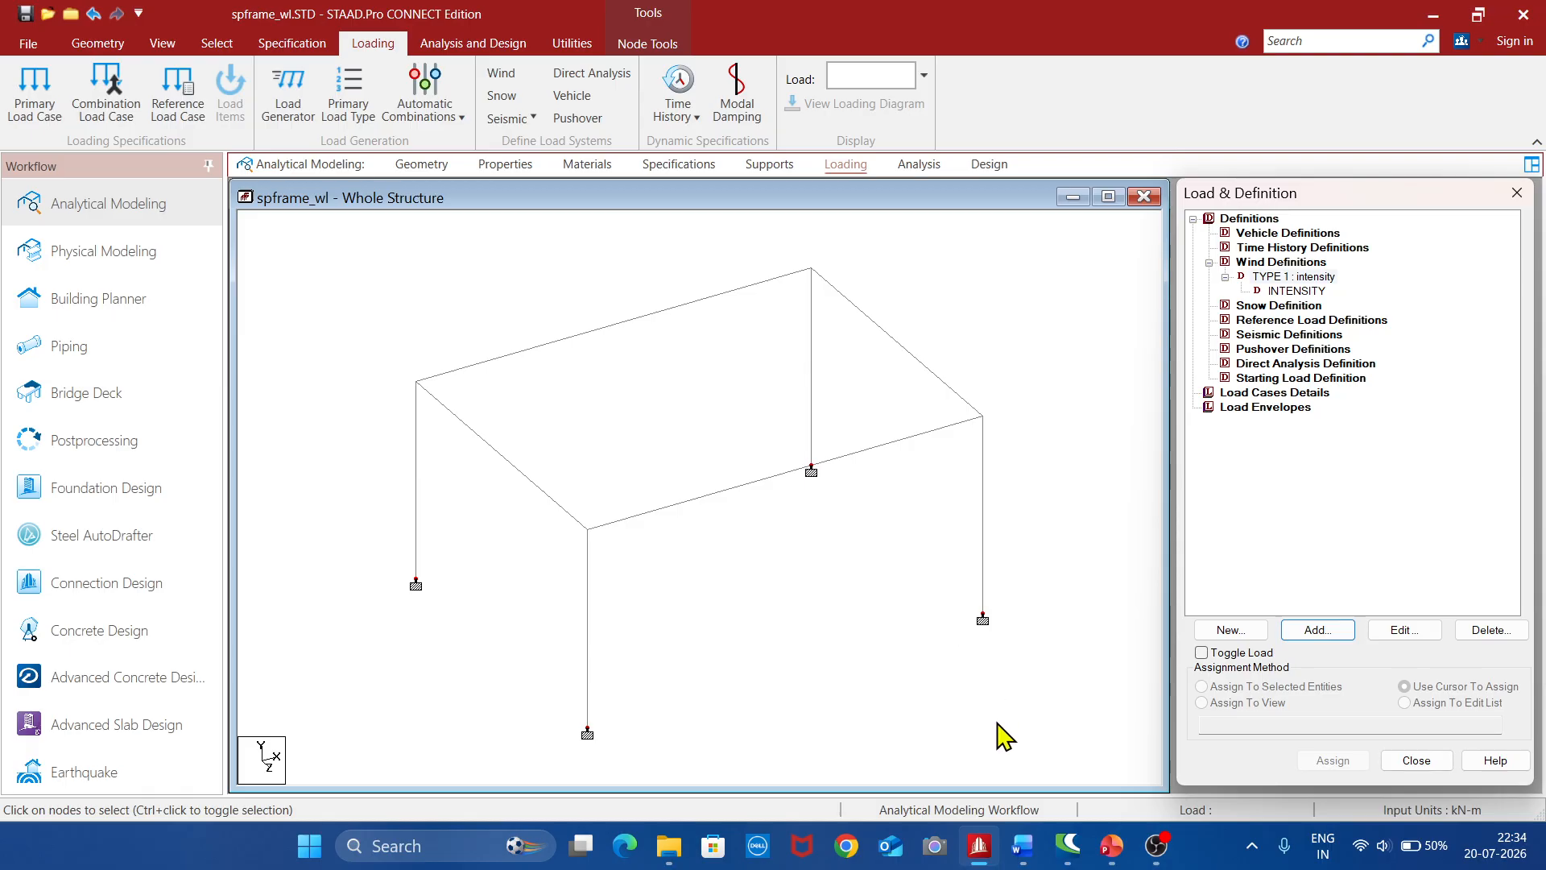
# Add primary load case 1 with loading type Dead and the title "dl"
pyautogui.click(1193, 217)
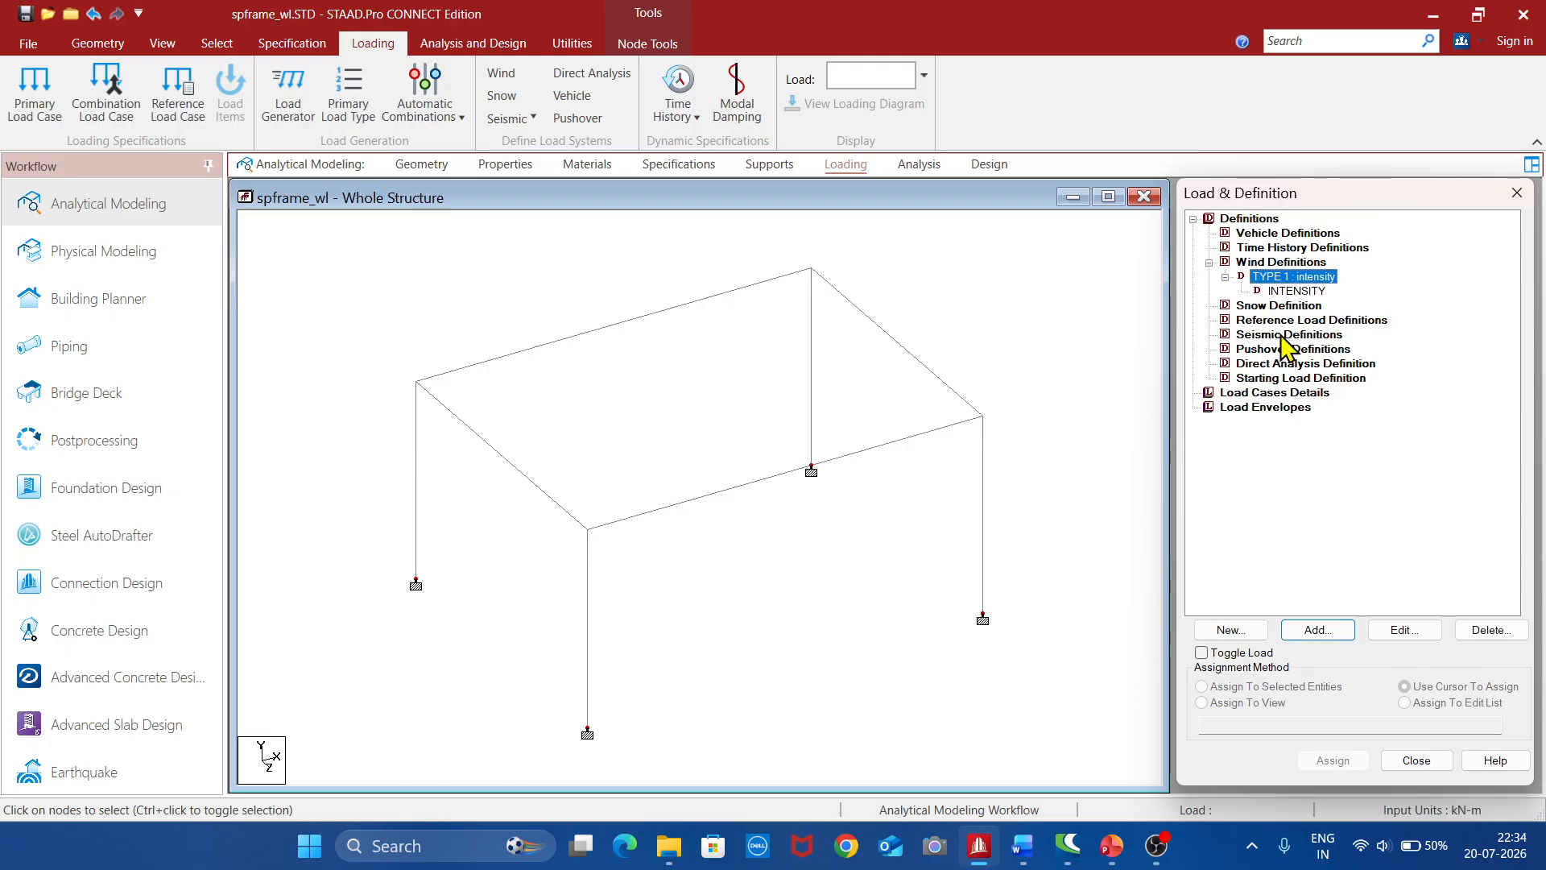
pyautogui.click(1290, 393)
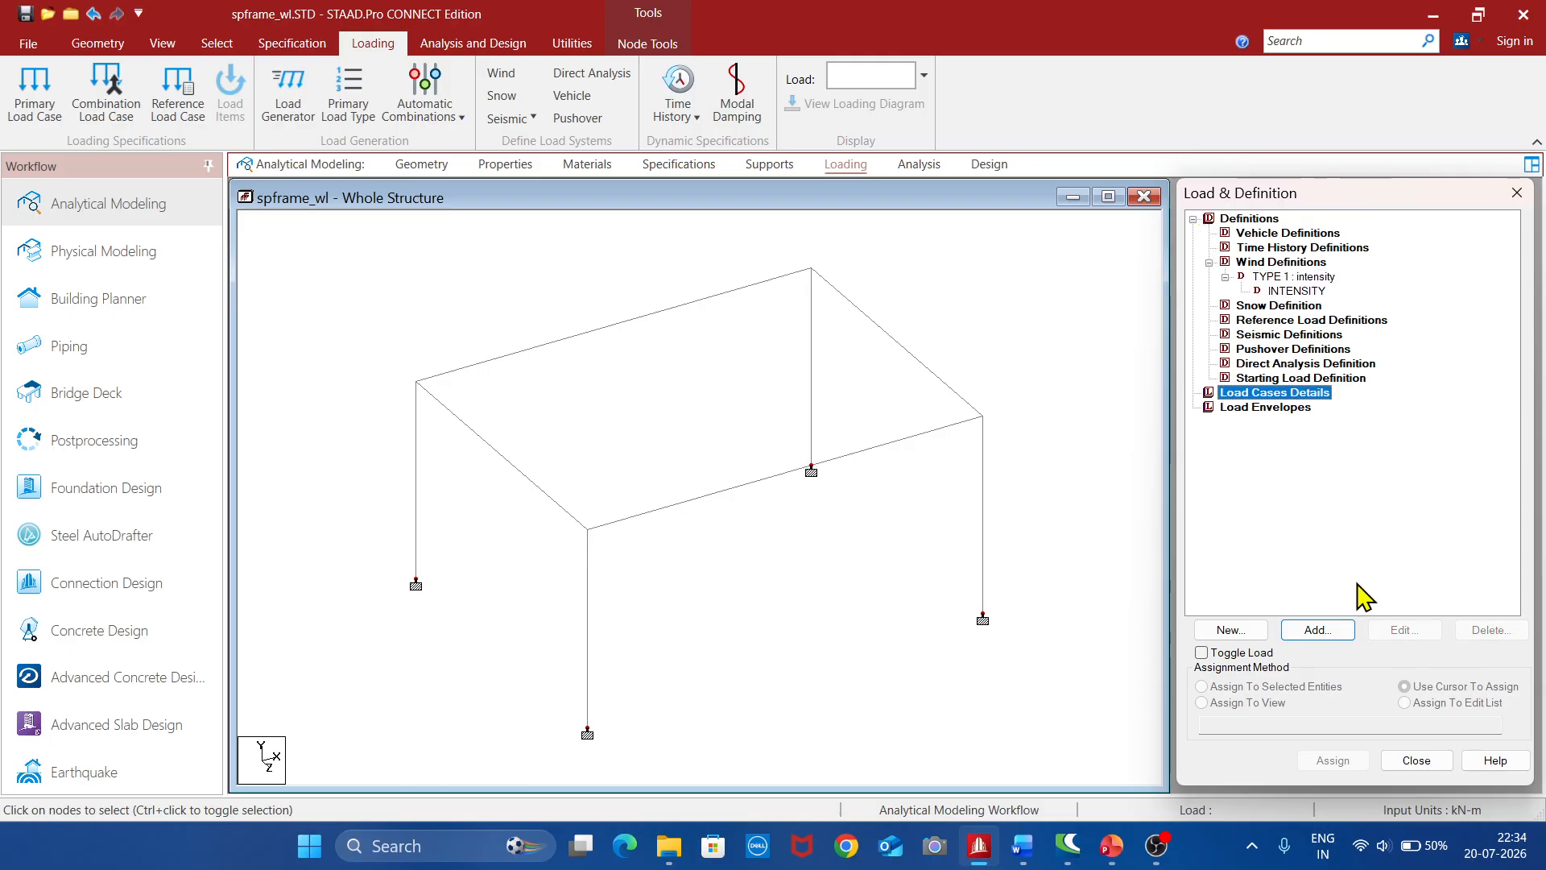
pyautogui.click(1330, 633)
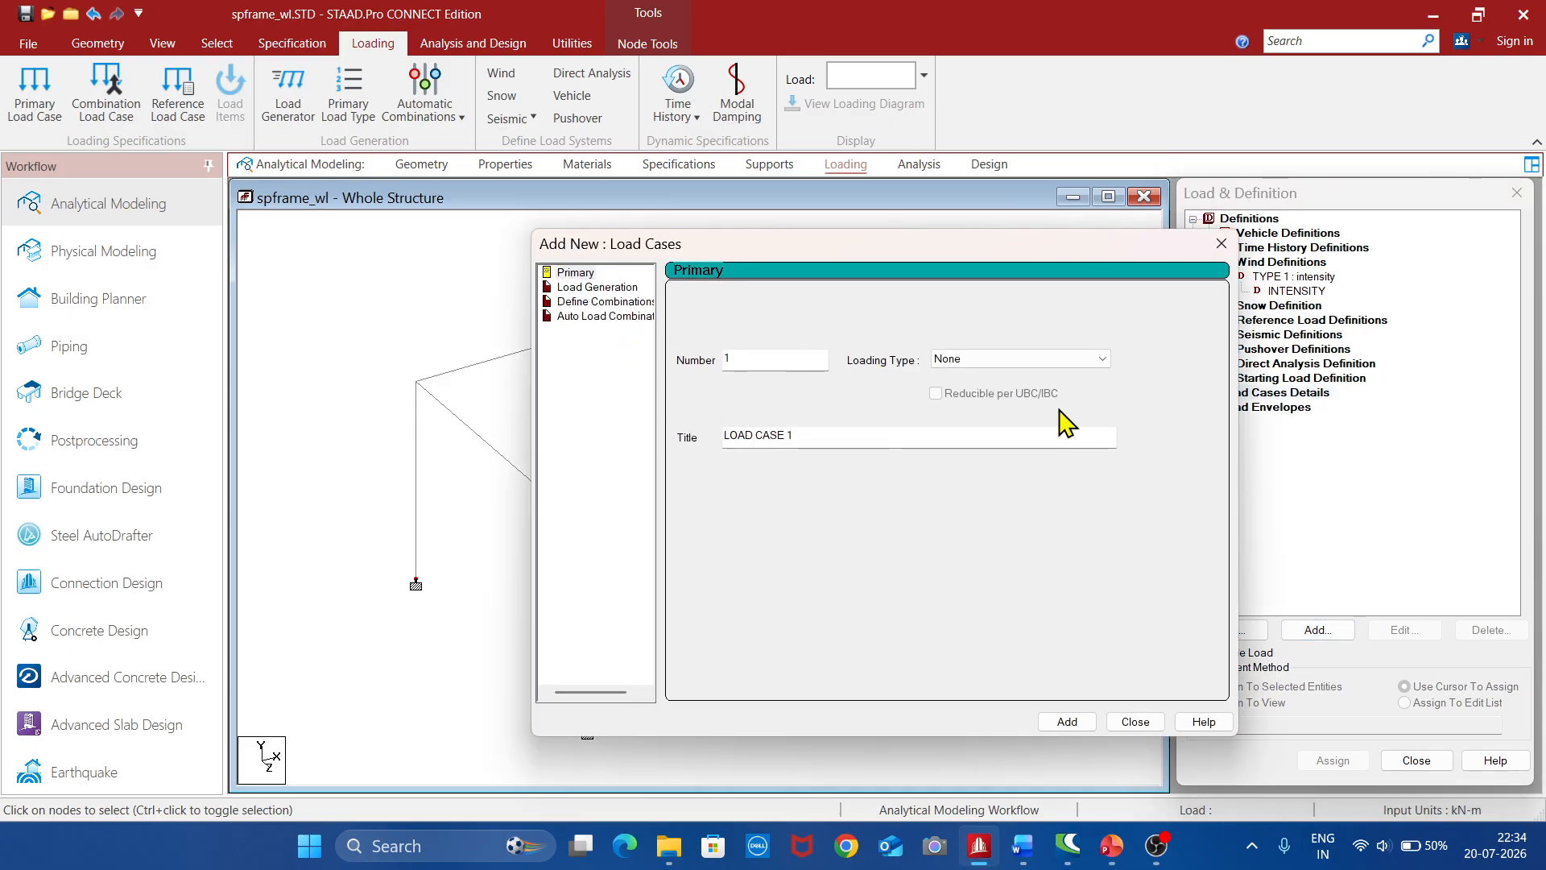
pyautogui.click(1071, 363)
pyautogui.scroll(5, 1001, 403)
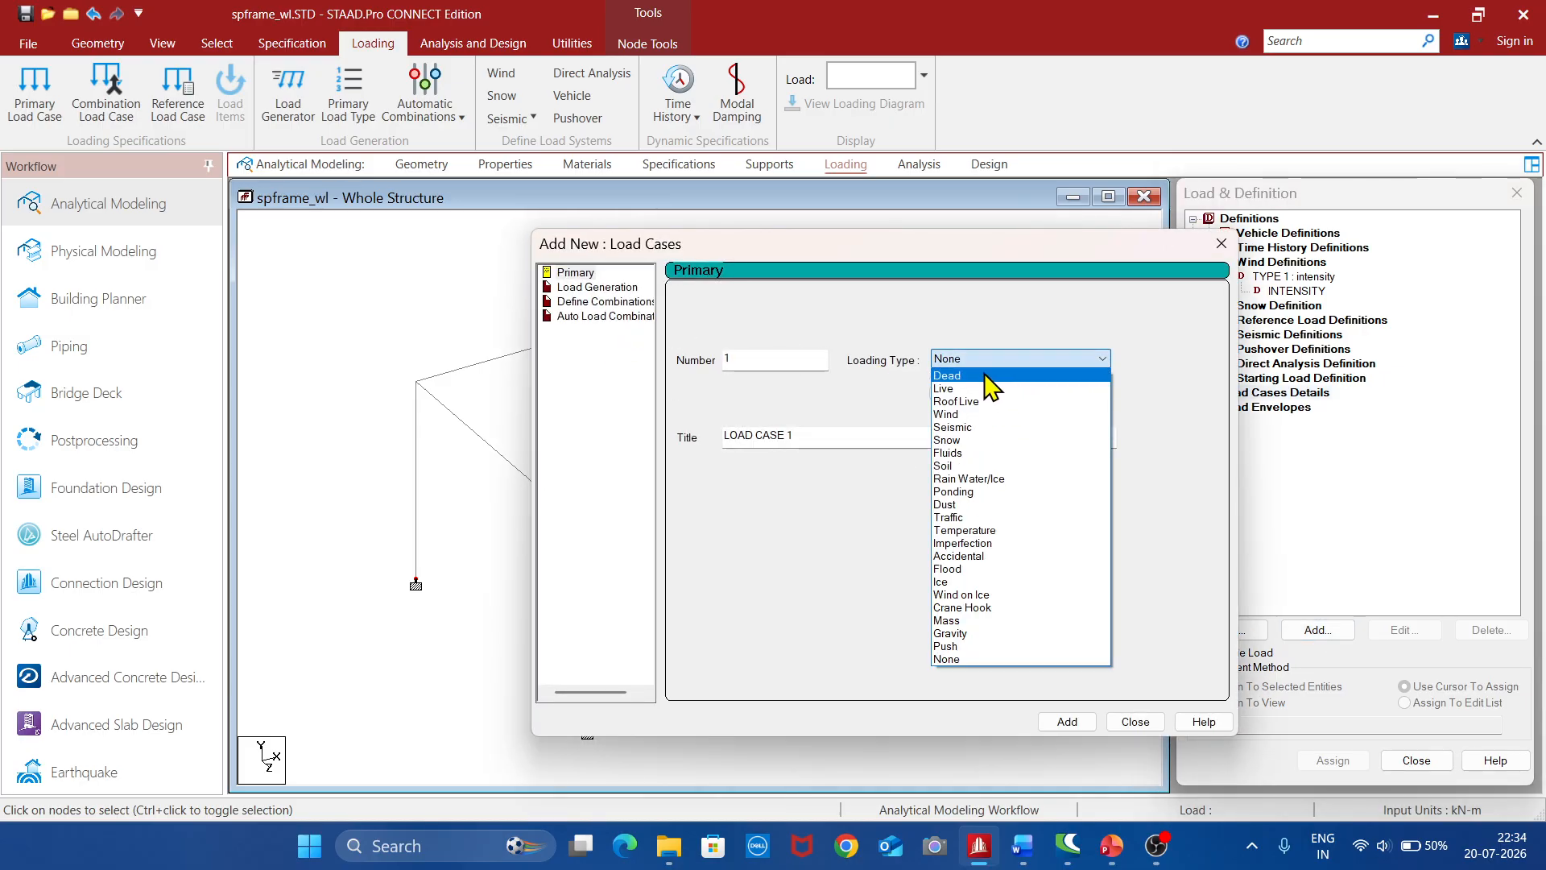
pyautogui.click(994, 387)
pyautogui.click(868, 441)
pyautogui.press('BackSpace')
pyautogui.press('BackSpace')
pyautogui.press('BackSpace')
pyautogui.press('BackSpace')
pyautogui.press('BackSpace')
pyautogui.press('BackSpace')
pyautogui.press('BackSpace')
pyautogui.press('BackSpace')
pyautogui.press('BackSpace')
pyautogui.press('BackSpace')
pyautogui.press('BackSpace')
pyautogui.write('d')
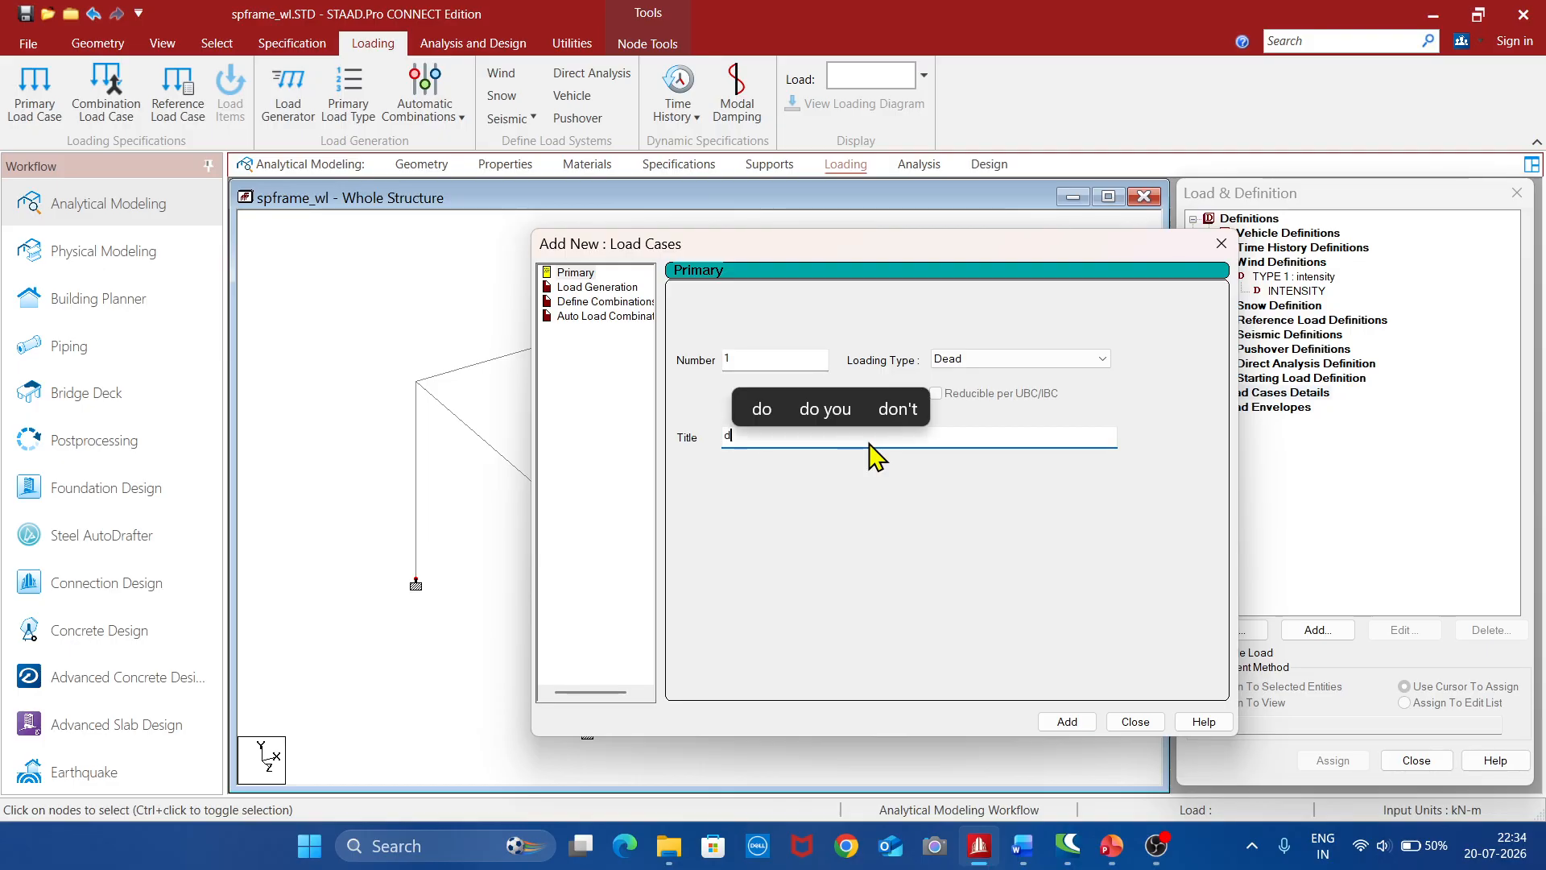
pyautogui.write('l')
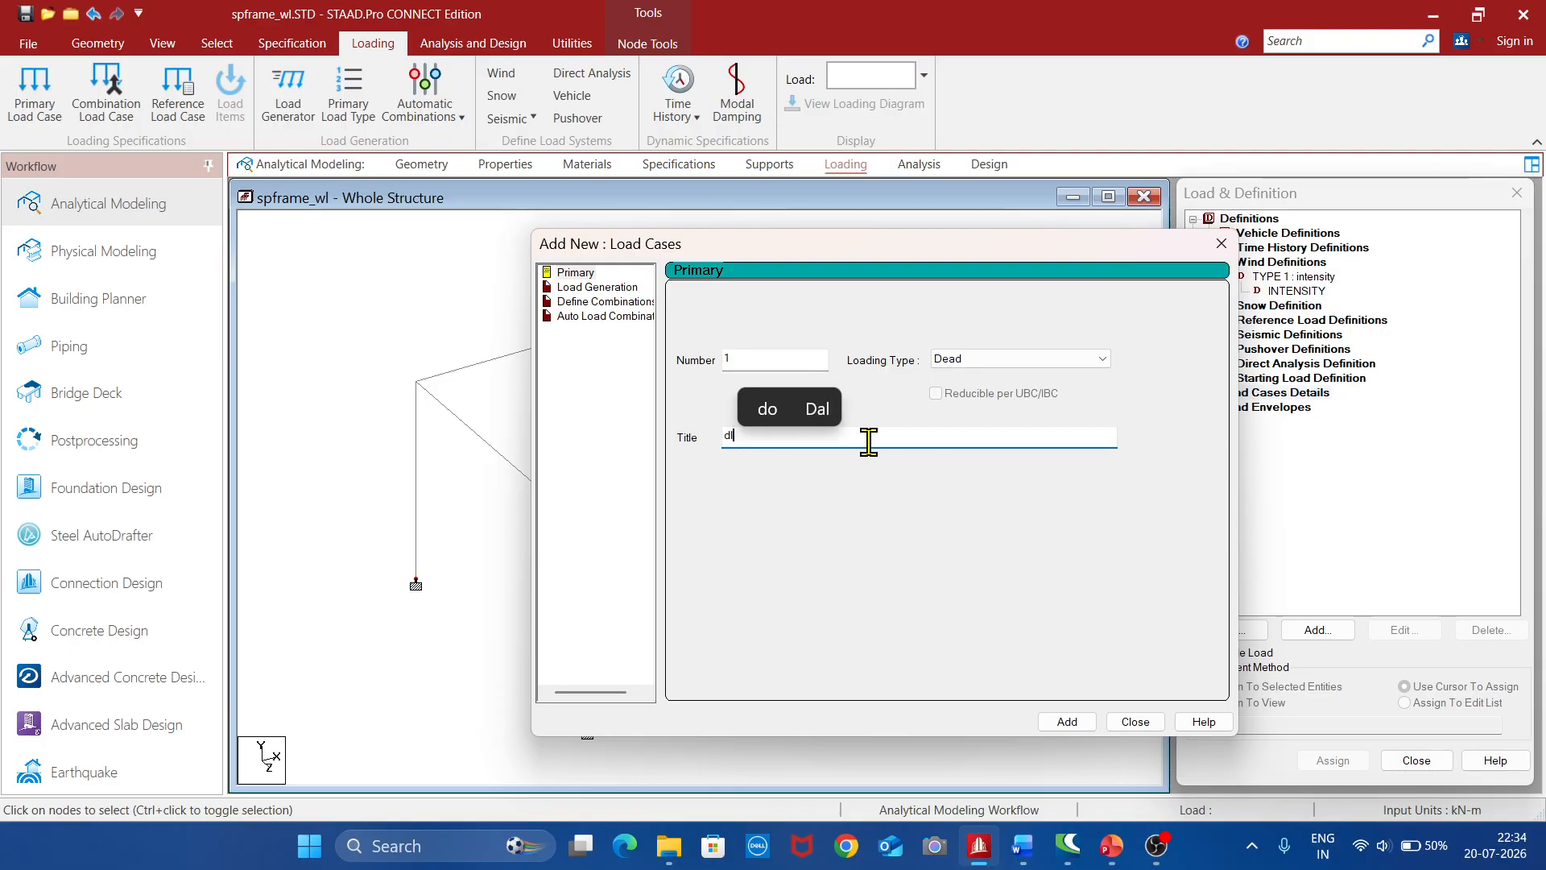
pyautogui.click(1065, 723)
# Add primary load case 2 with loading type Live and the title "Ll"
pyautogui.click(1083, 360)
pyautogui.click(992, 392)
pyautogui.click(869, 436)
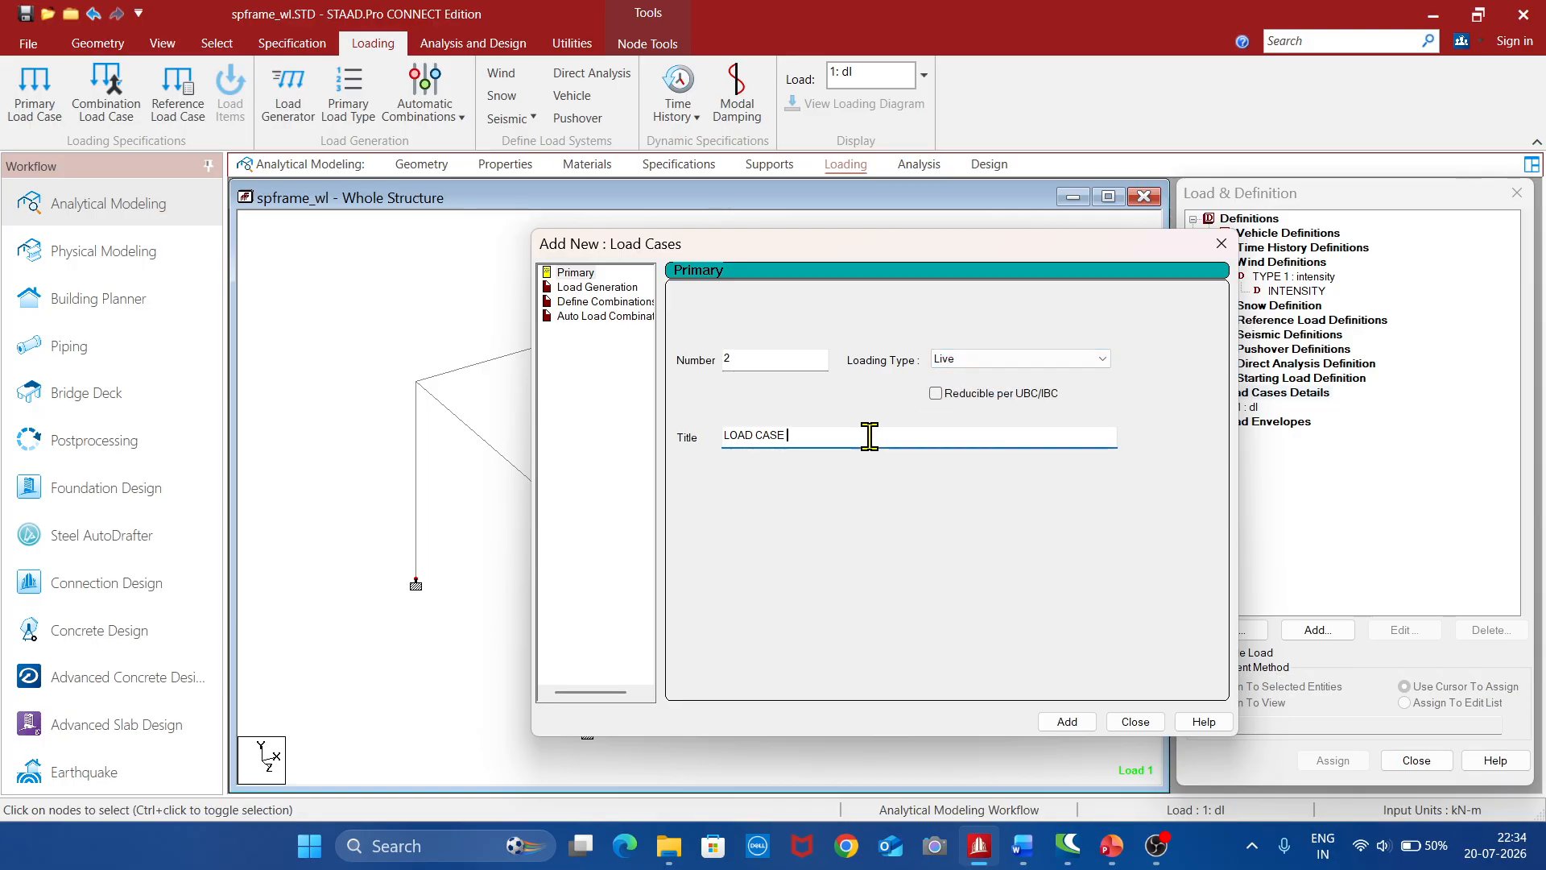
pyautogui.write('Ll')
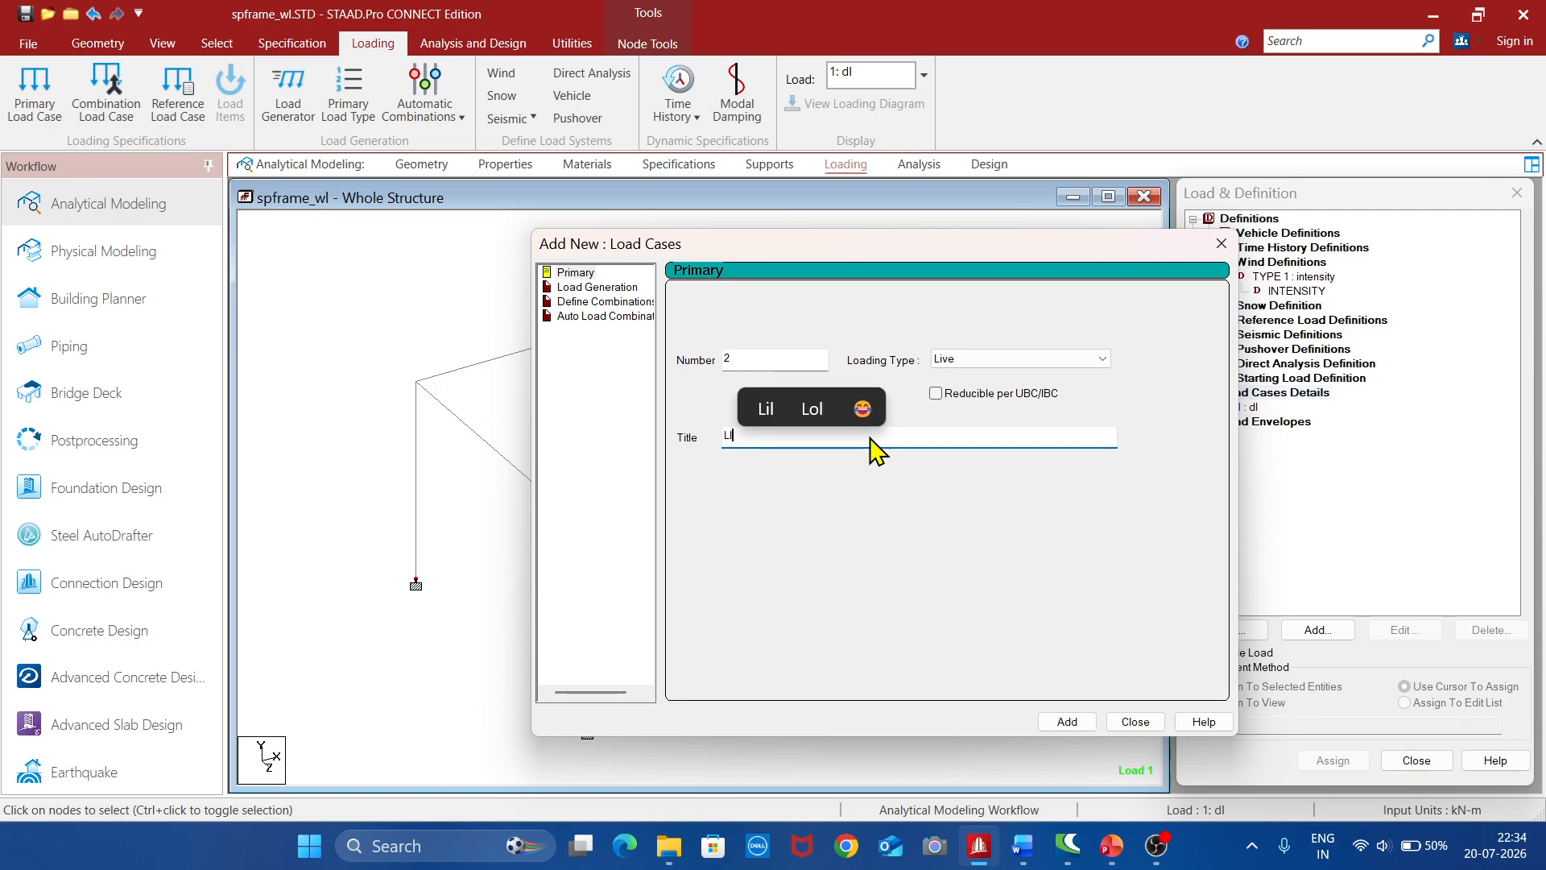
pyautogui.click(1062, 724)
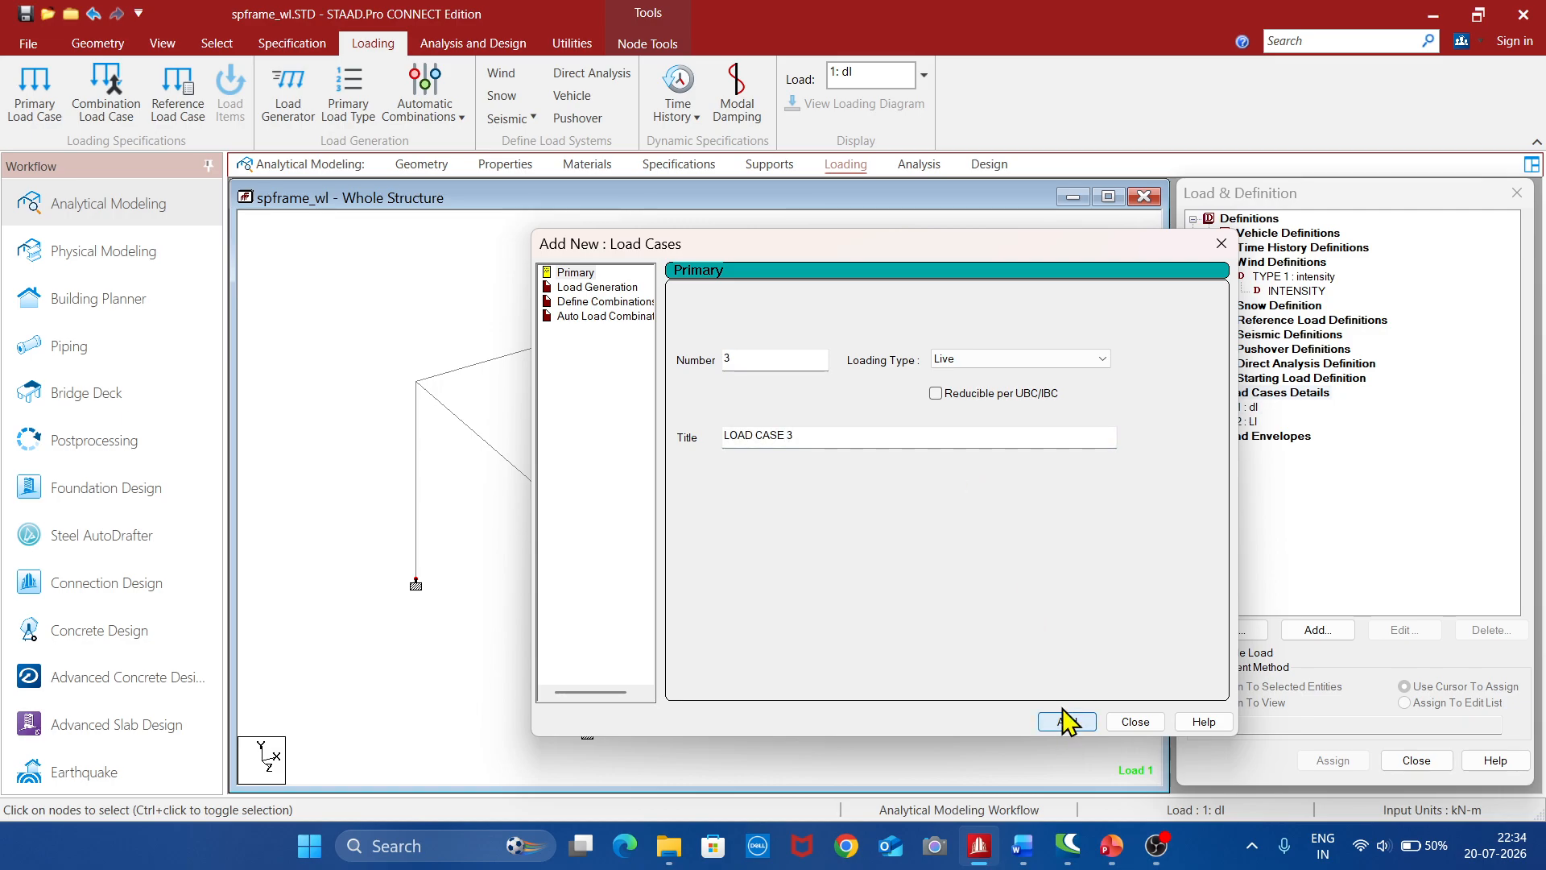
# Add primary load case 3 with loading type Wind and the title "wl +x"
pyautogui.click(1053, 359)
pyautogui.click(966, 413)
pyautogui.click(809, 435)
pyautogui.press('BackSpace')
pyautogui.press('BackSpace')
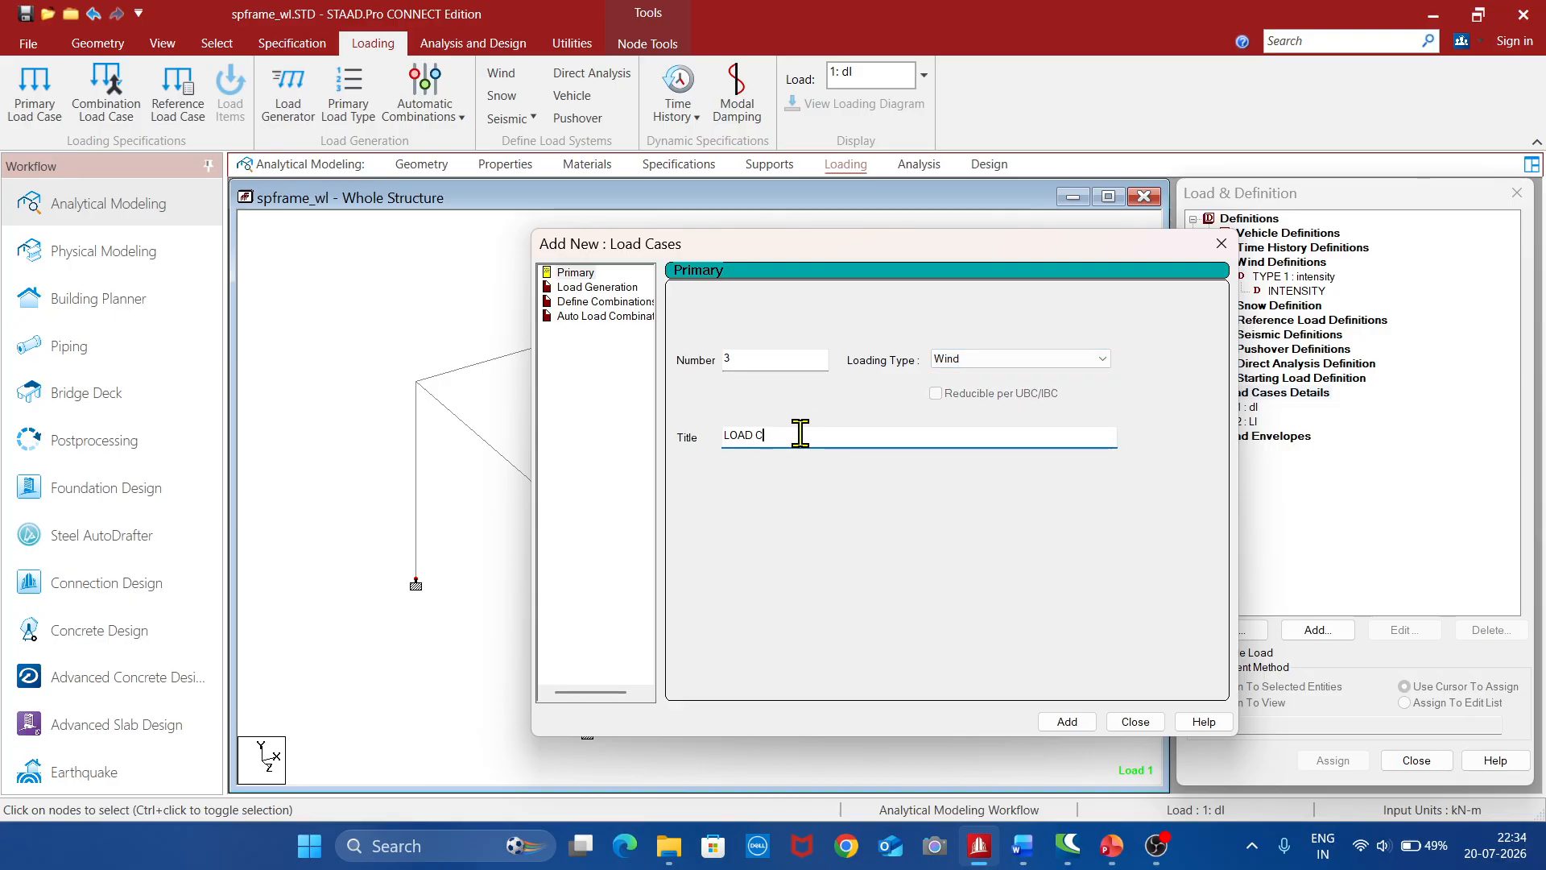
pyautogui.write('wl')
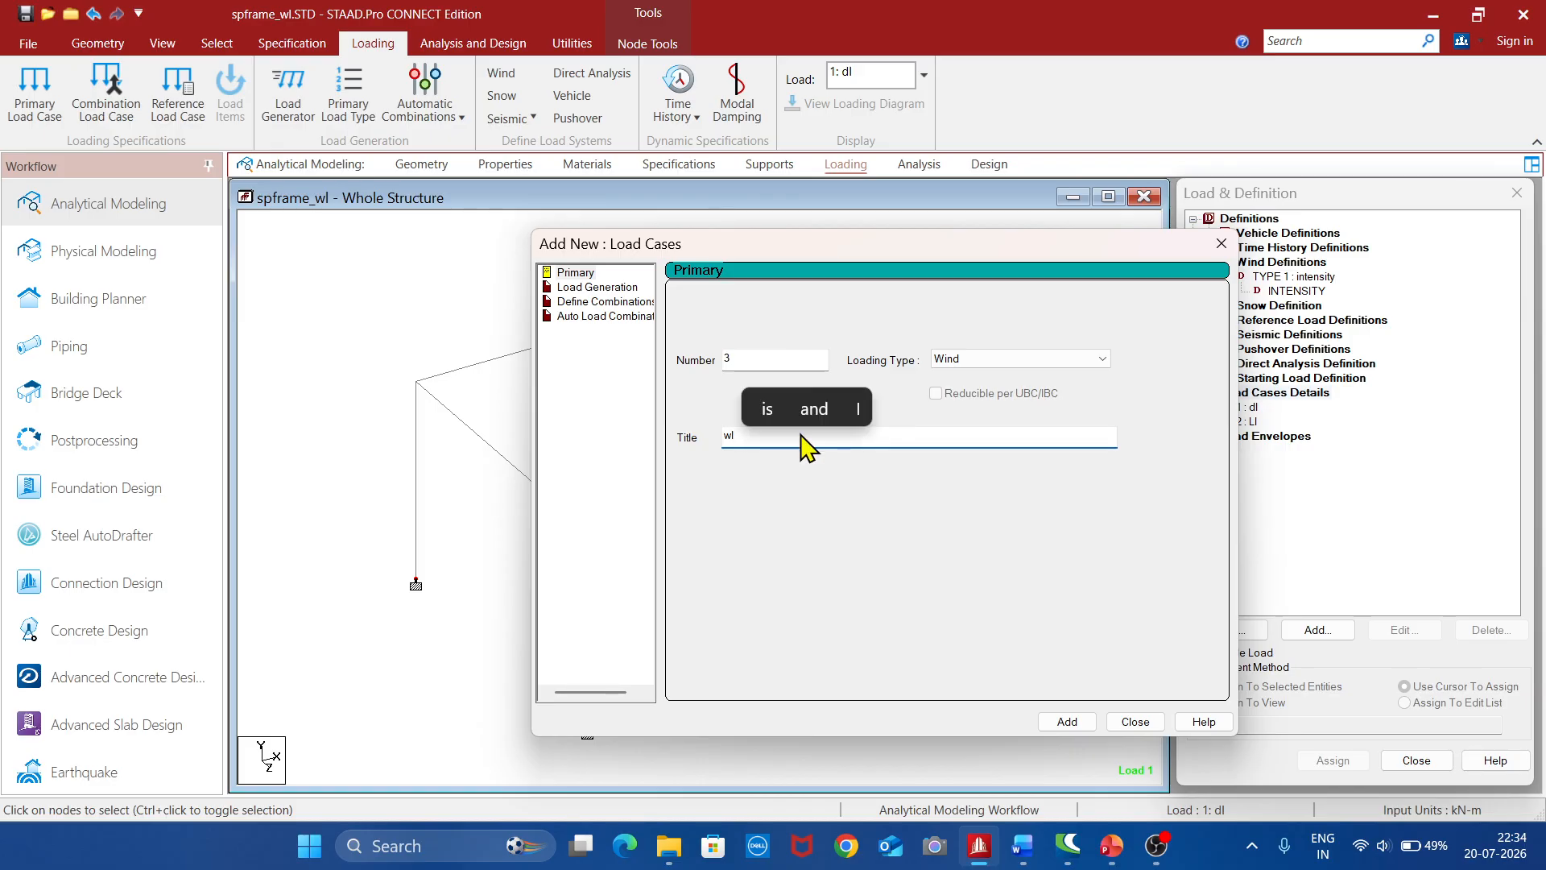
pyautogui.write(' +x')
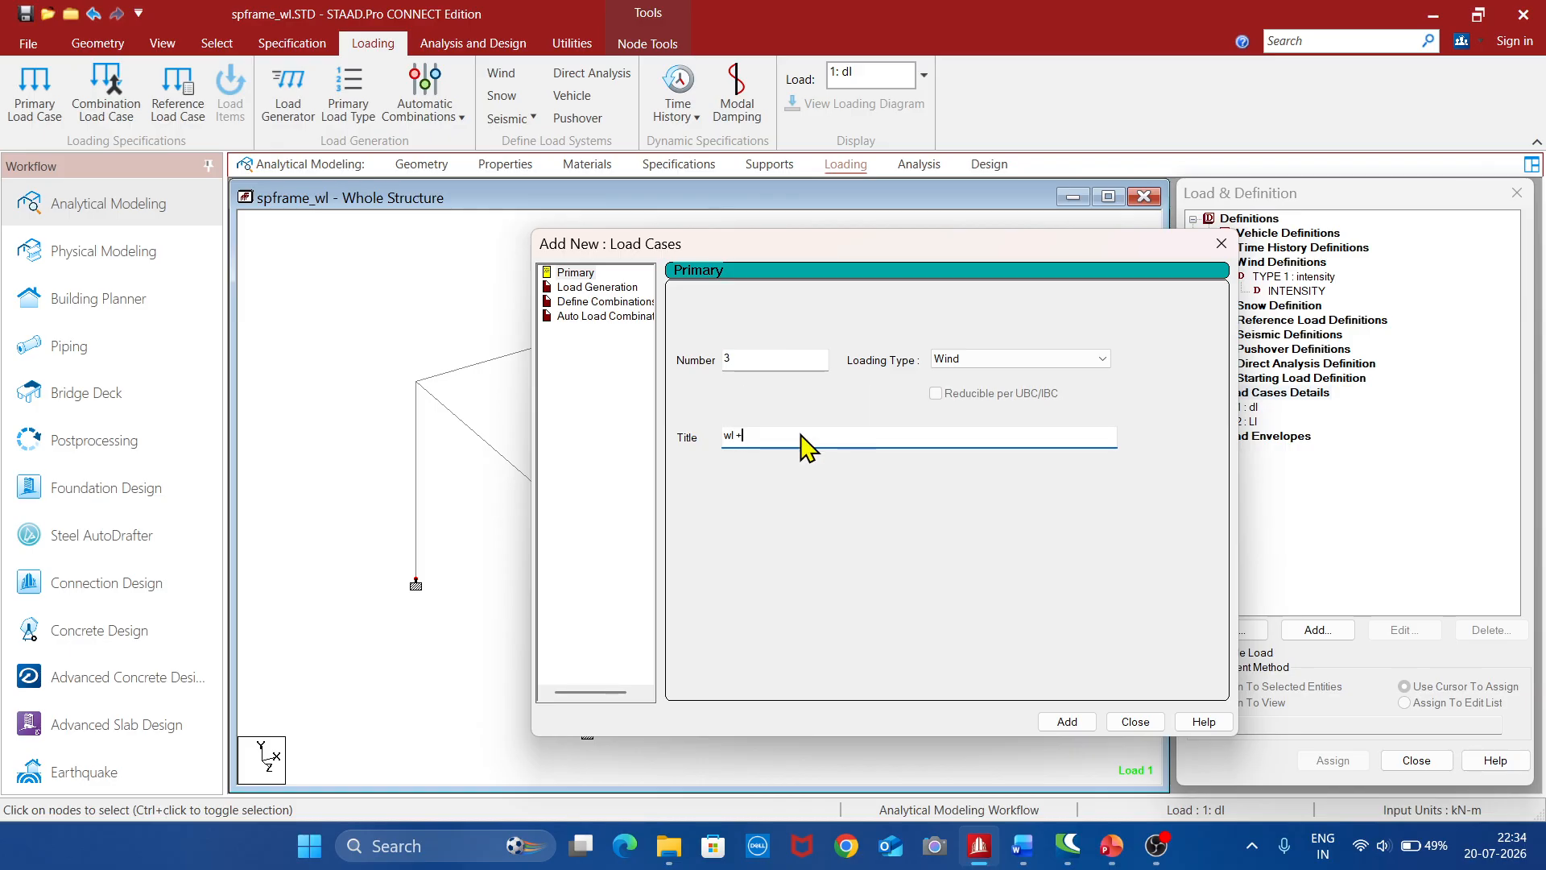
pyautogui.click(1070, 721)
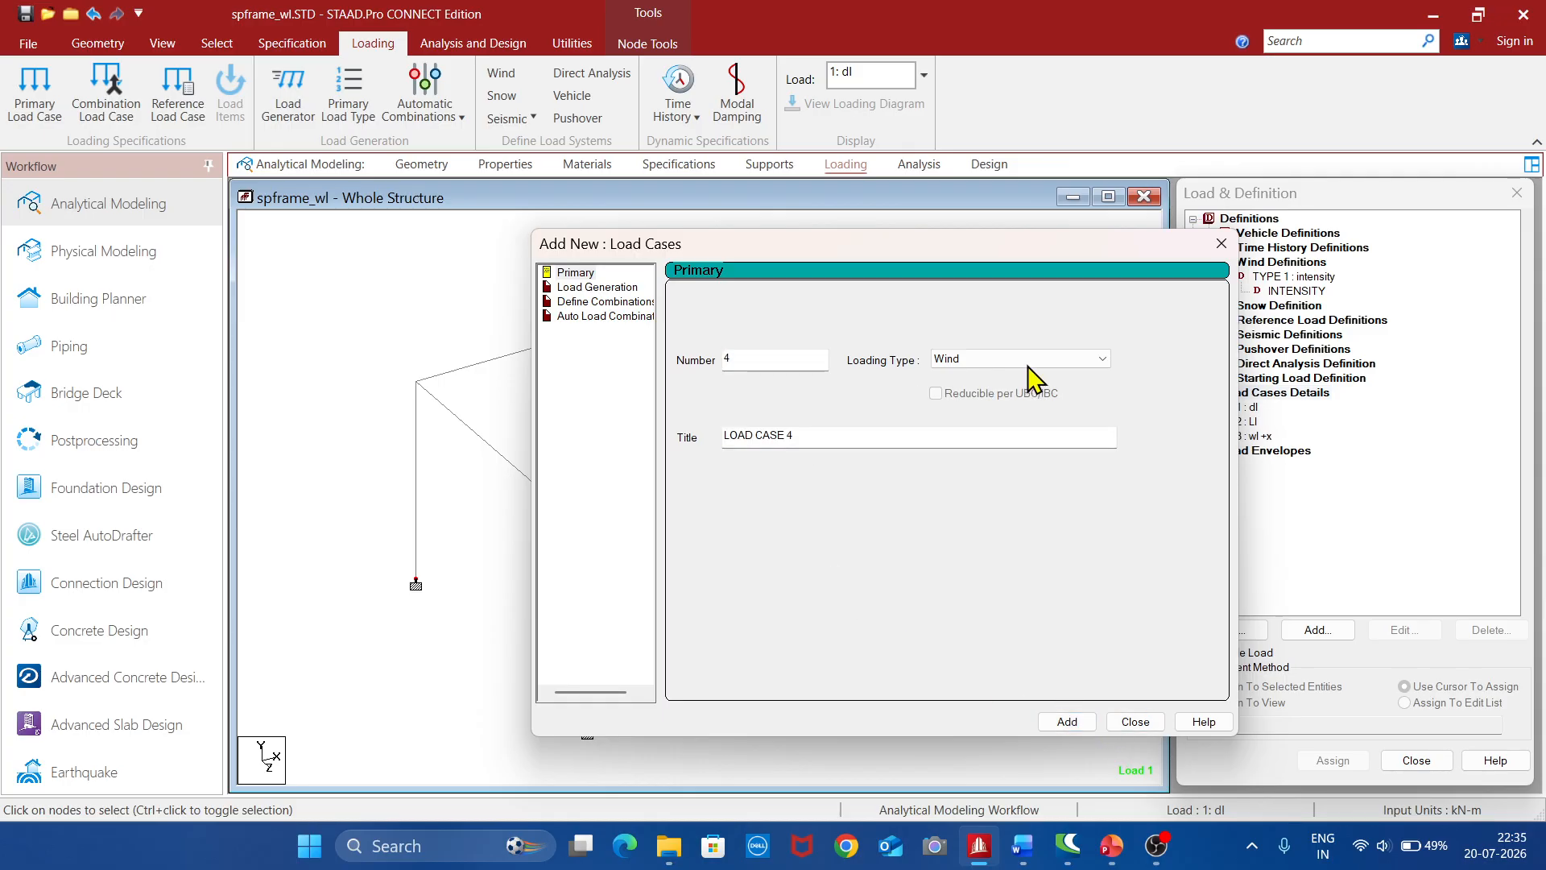
# Add primary load case 4 with loading type Wind and the title "wl -x"
pyautogui.click(852, 440)
pyautogui.press('BackSpace')
pyautogui.press('BackSpace')
pyautogui.press('BackSpace')
pyautogui.press('BackSpace')
pyautogui.press('BackSpace')
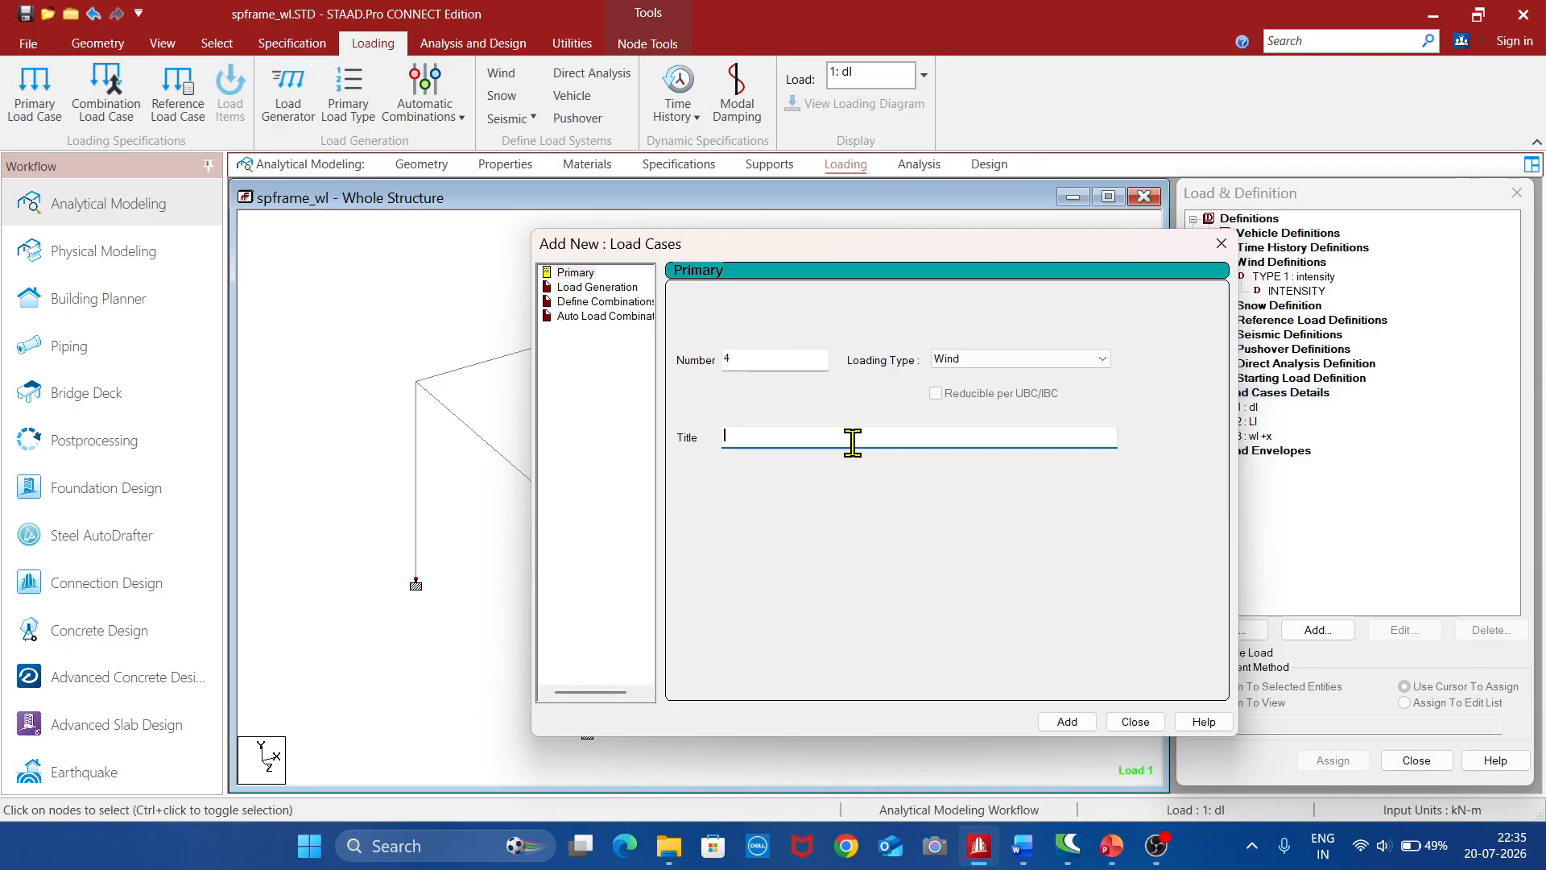
pyautogui.write('wl ')
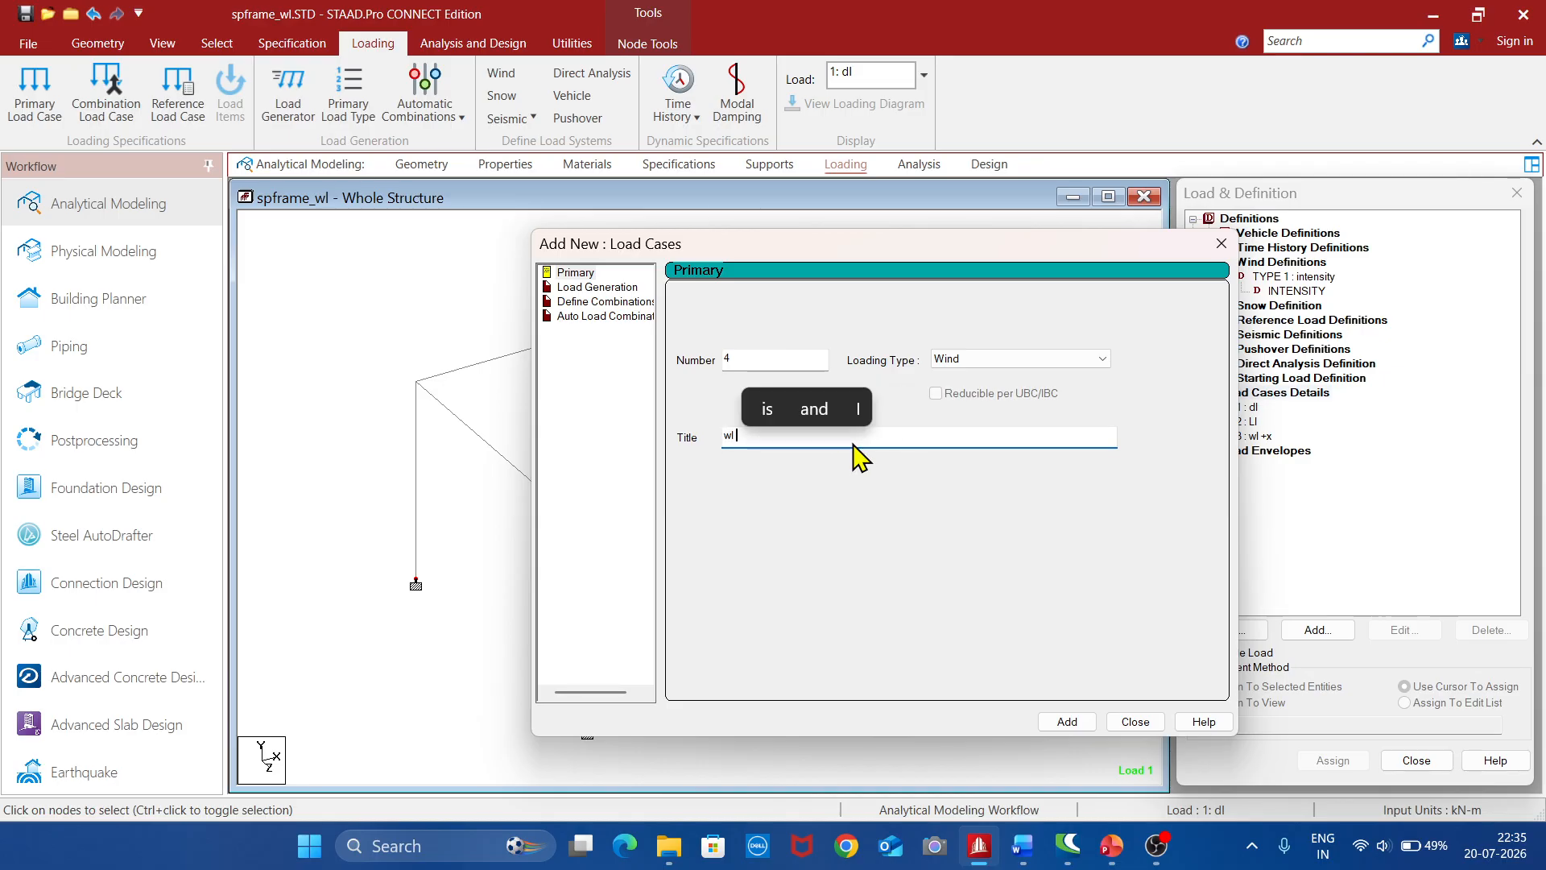
pyautogui.write('-x')
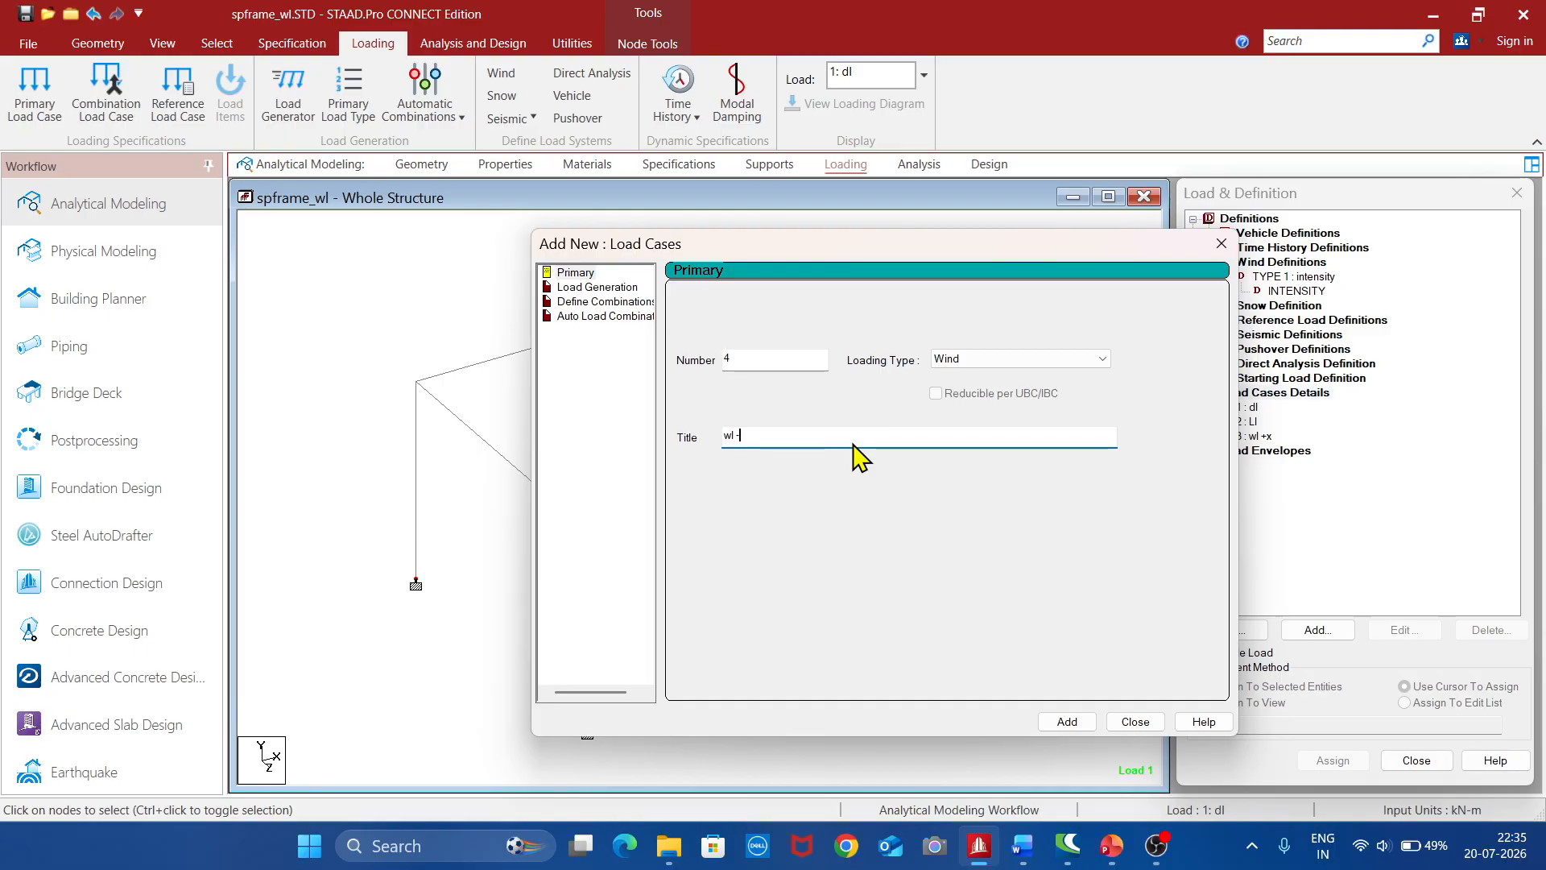
pyautogui.click(1067, 722)
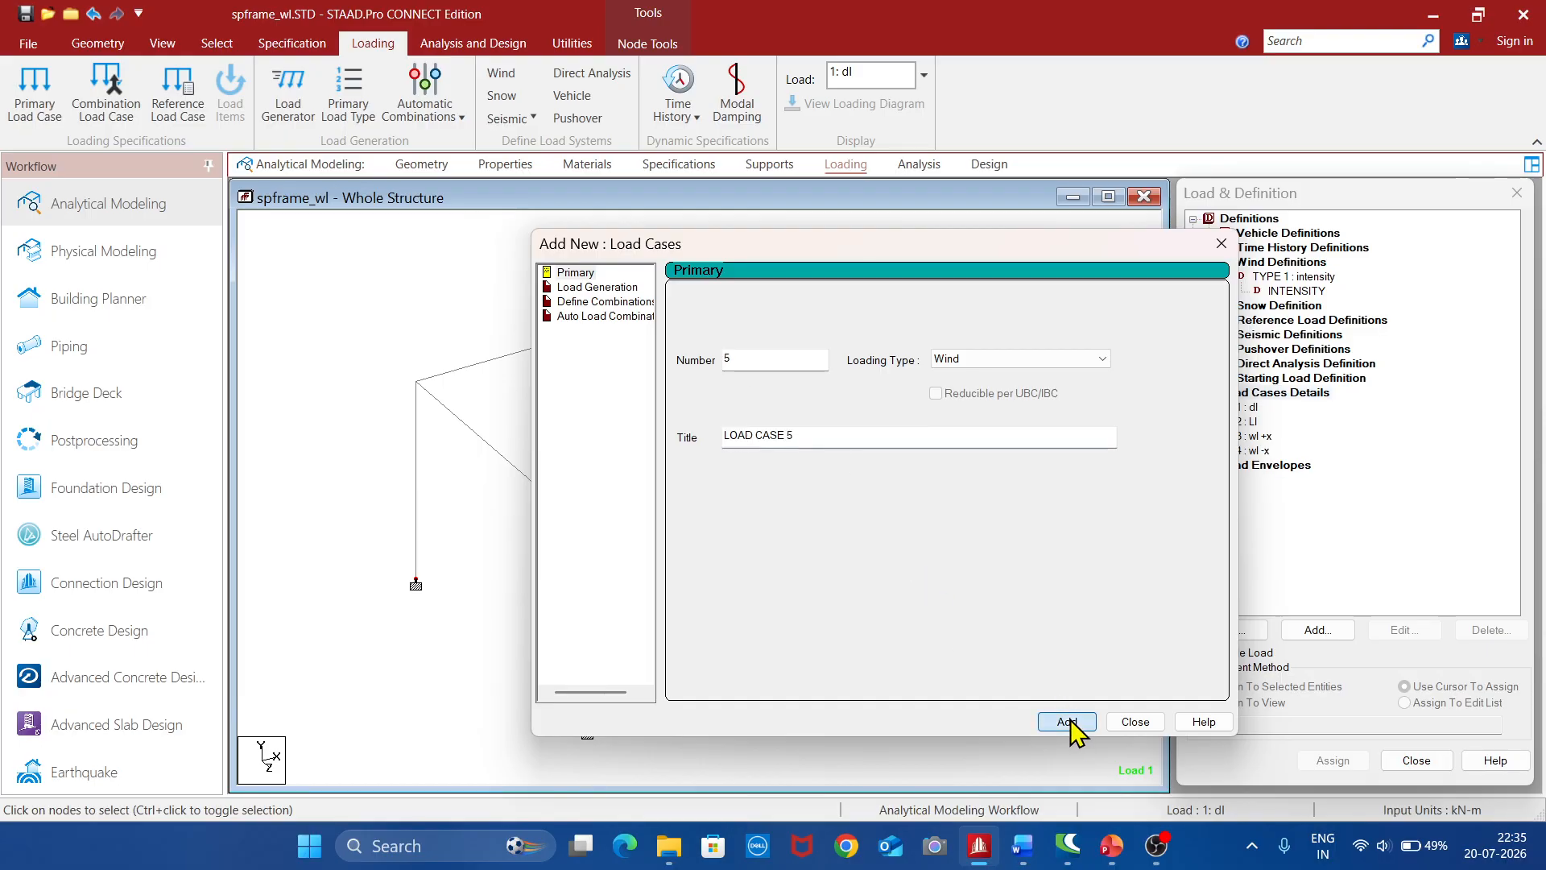
# Add primary load case 5 with loading type Wind and the title "wl +z"
pyautogui.click(834, 438)
pyautogui.press('BackSpace')
pyautogui.press('BackSpace')
pyautogui.press('BackSpace')
pyautogui.press('BackSpace')
pyautogui.press('BackSpace')
pyautogui.press('BackSpace')
pyautogui.press('BackSpace')
pyautogui.press('BackSpace')
pyautogui.press('BackSpace')
pyautogui.press('BackSpace')
pyautogui.write('wl')
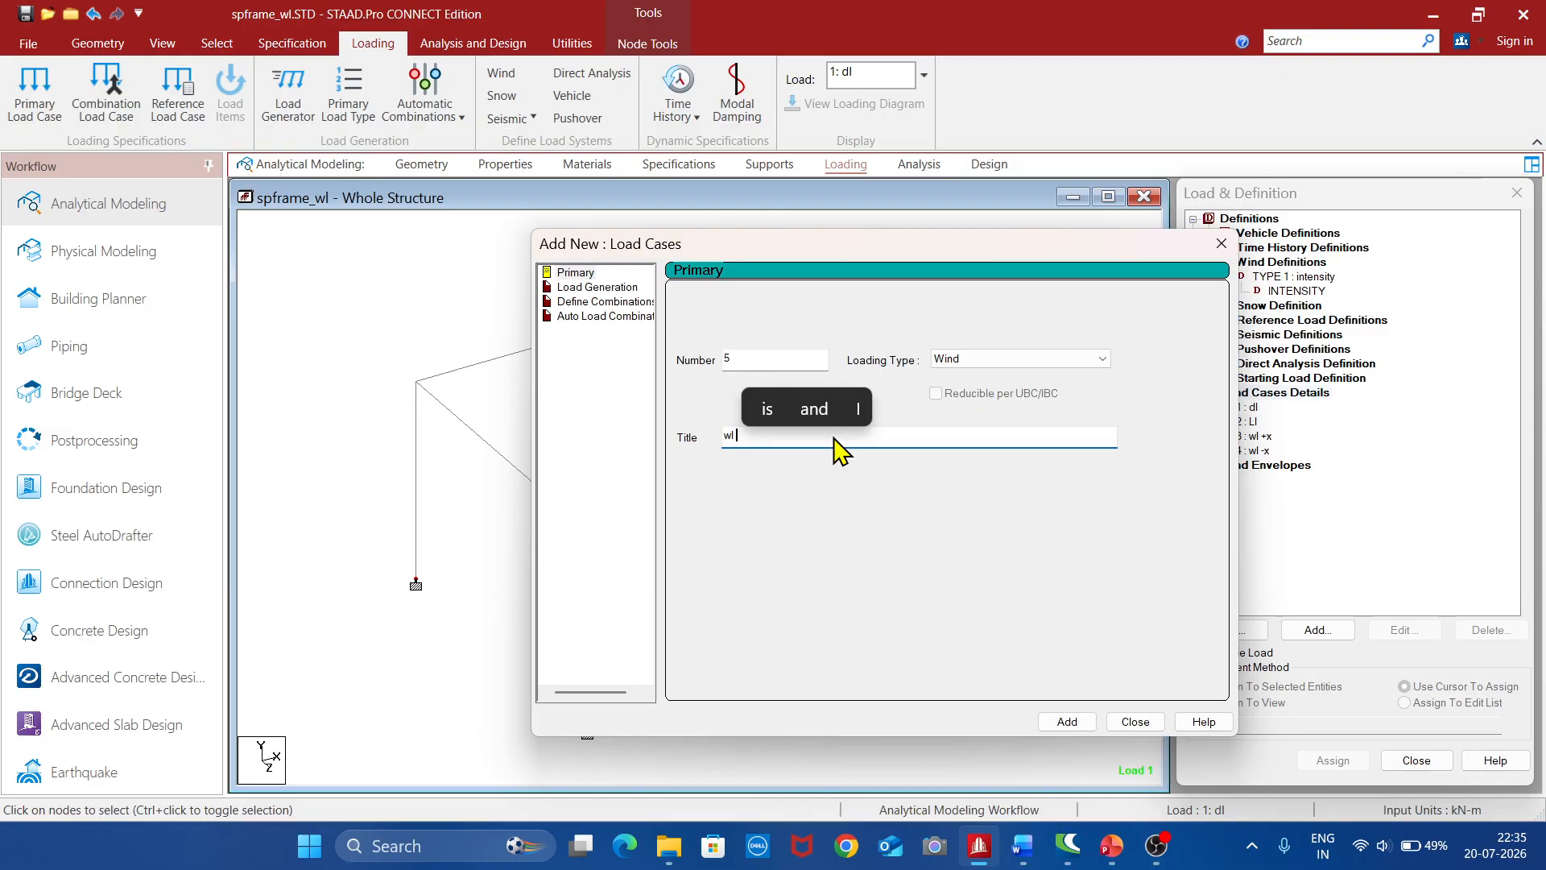
pyautogui.write(' +')
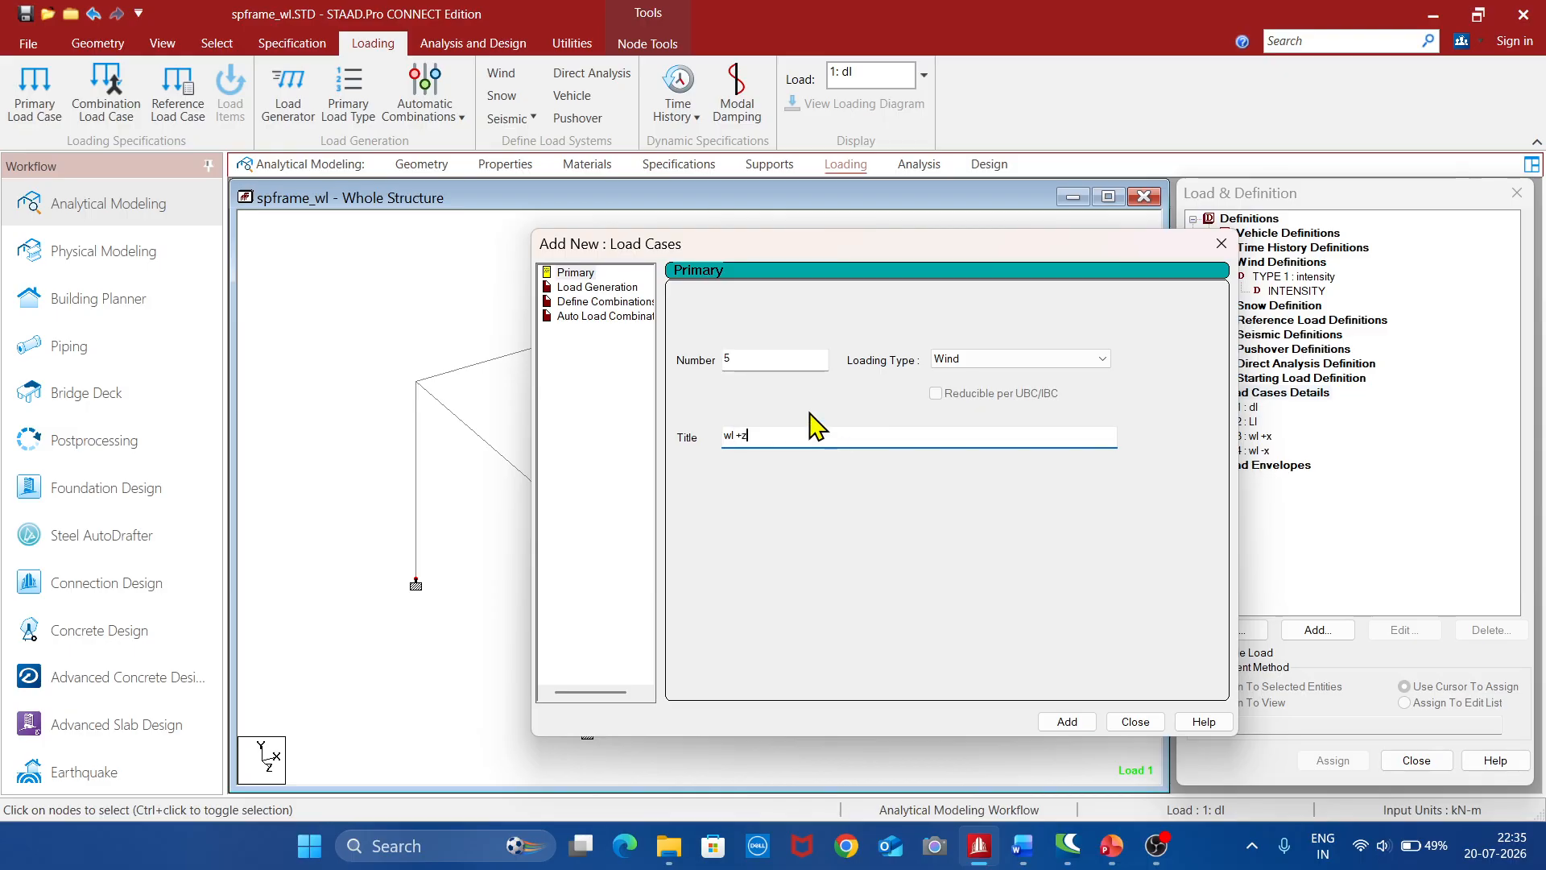
pyautogui.write('z')
pyautogui.click(1067, 721)
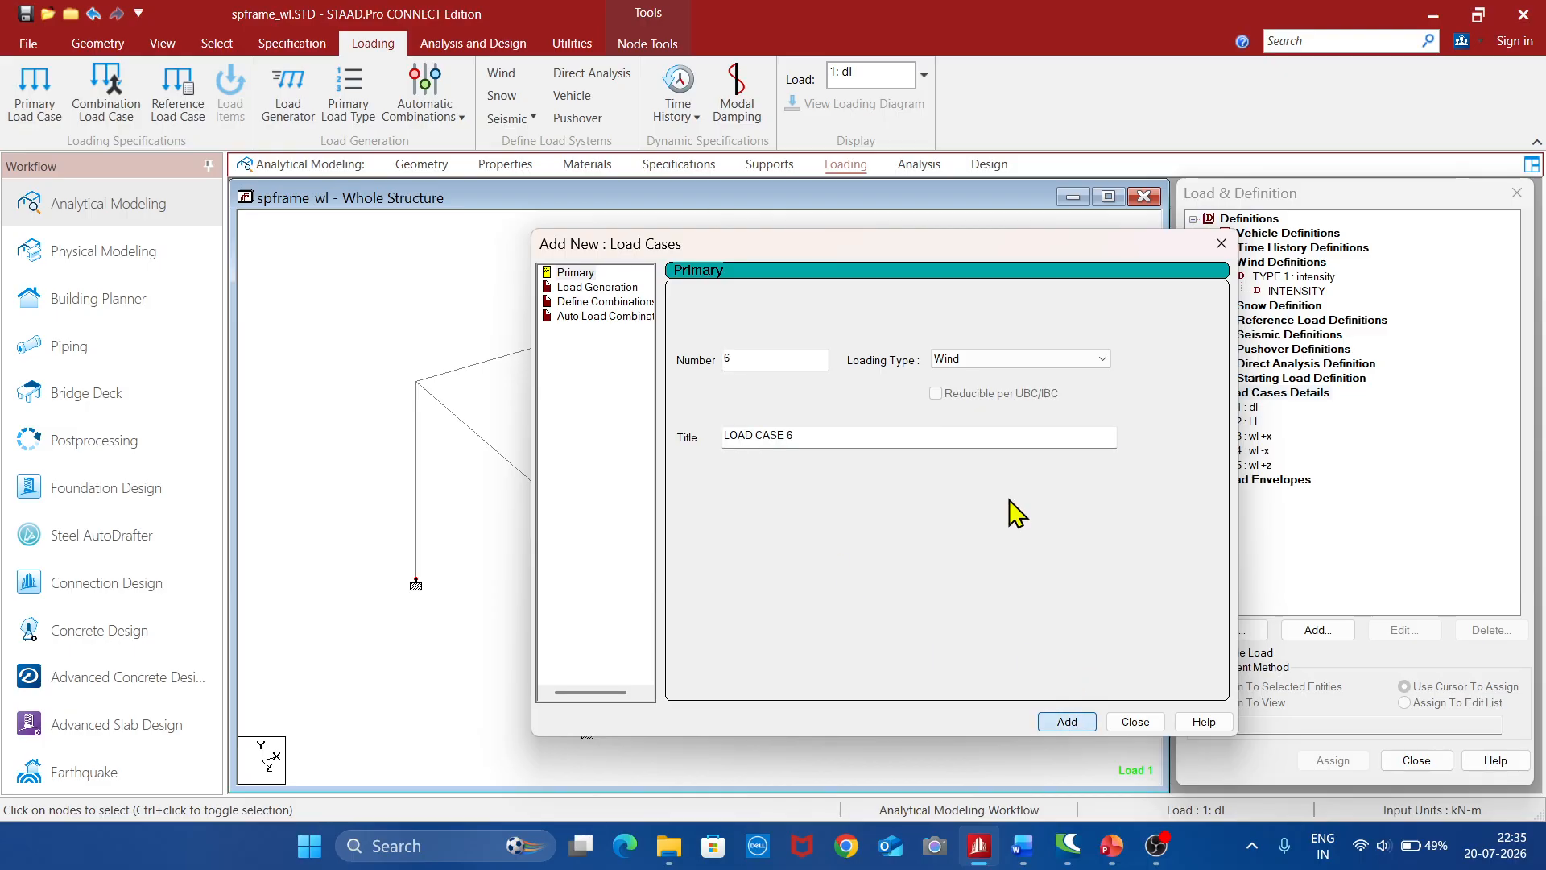
# Add primary load case 6 with loading type Wind and the title "wl-z", and finish adding load cases
pyautogui.click(876, 438)
pyautogui.press('BackSpace')
pyautogui.press('BackSpace')
pyautogui.write('w')
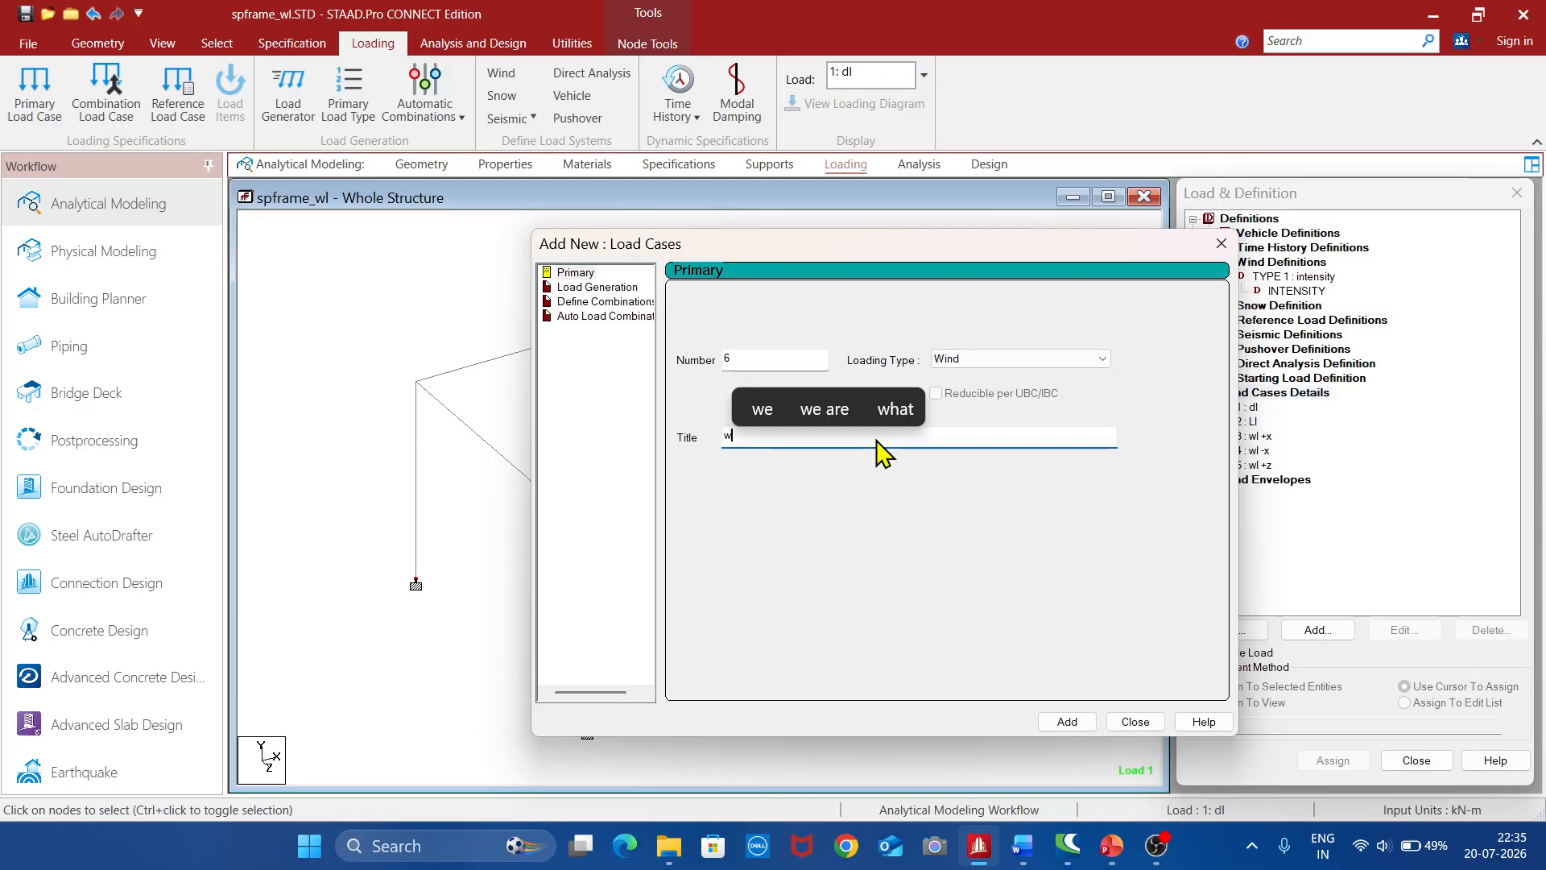
pyautogui.write('l-')
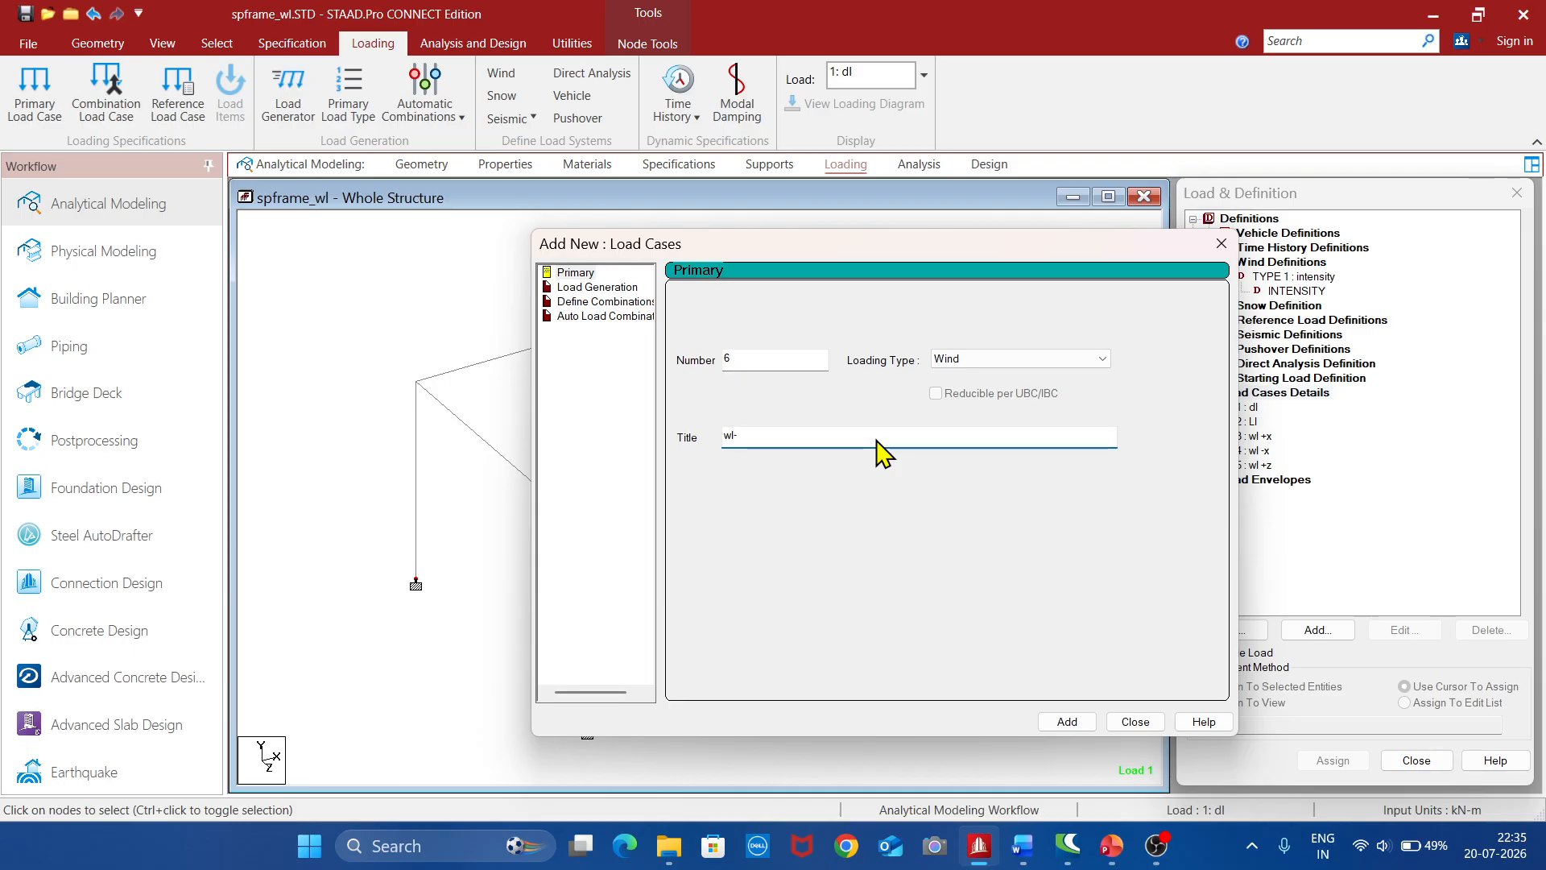
pyautogui.write('z')
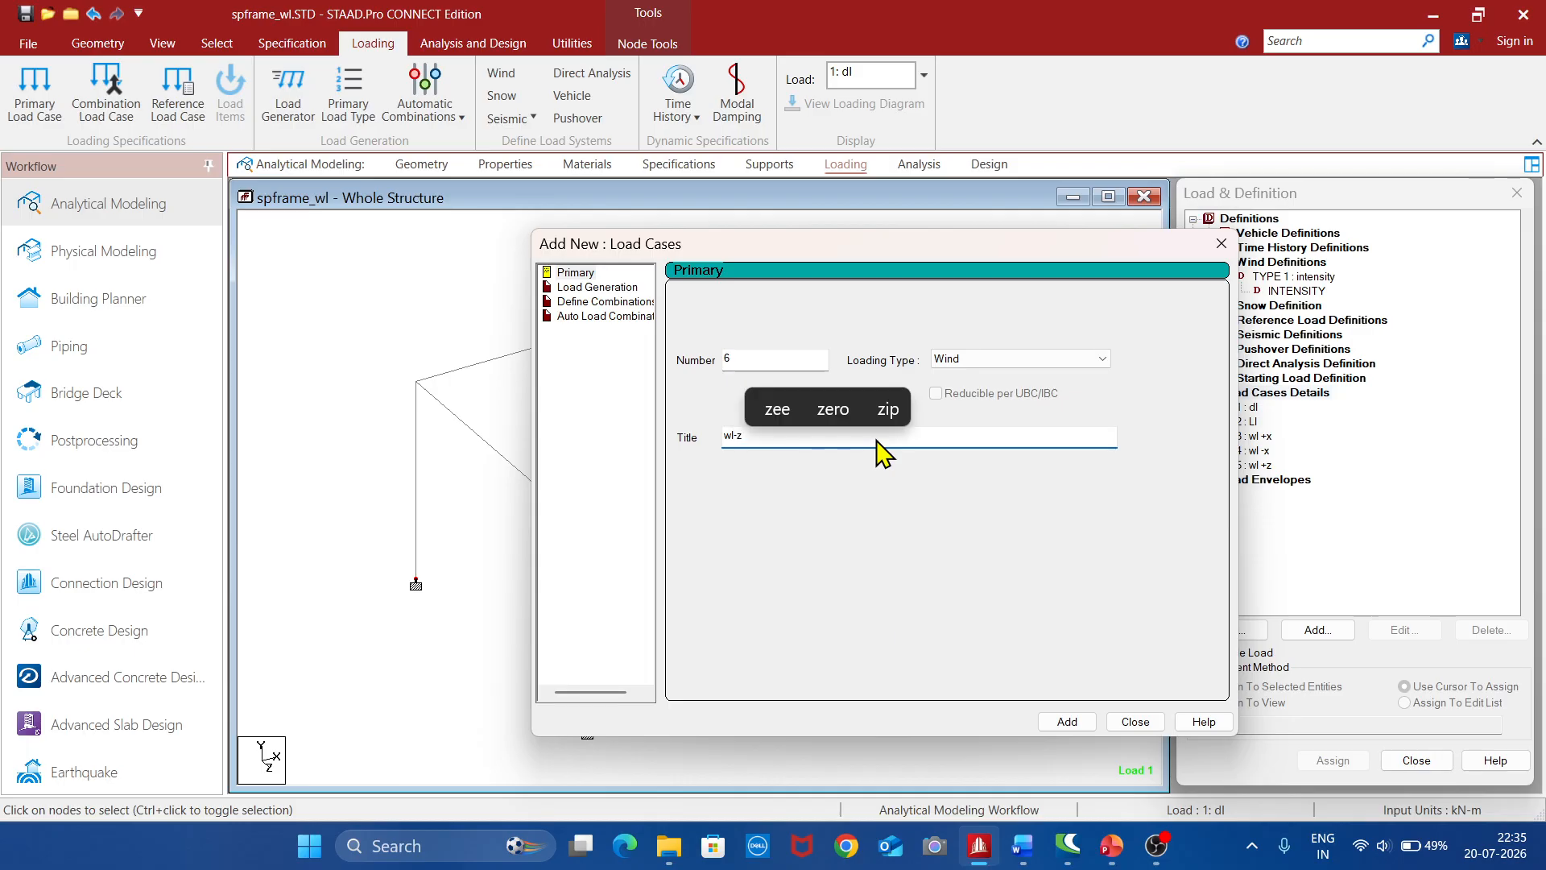
pyautogui.click(1065, 722)
pyautogui.click(1136, 722)
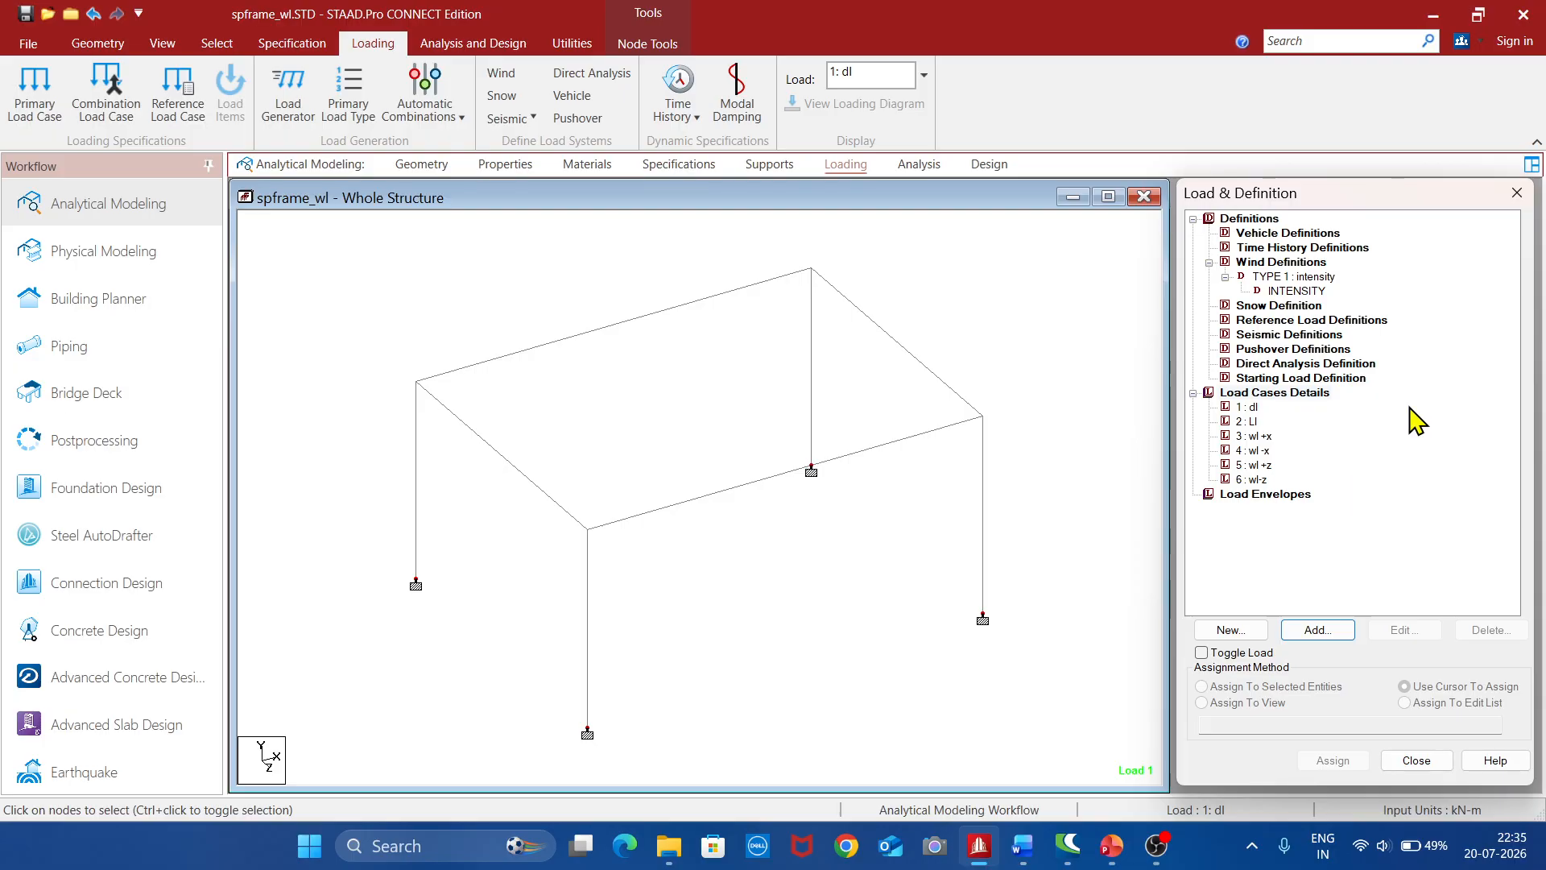
# Add a selfweight load in the Y direction with factor -1 to load case 1 "dl"
pyautogui.click(1250, 408)
pyautogui.click(1314, 632)
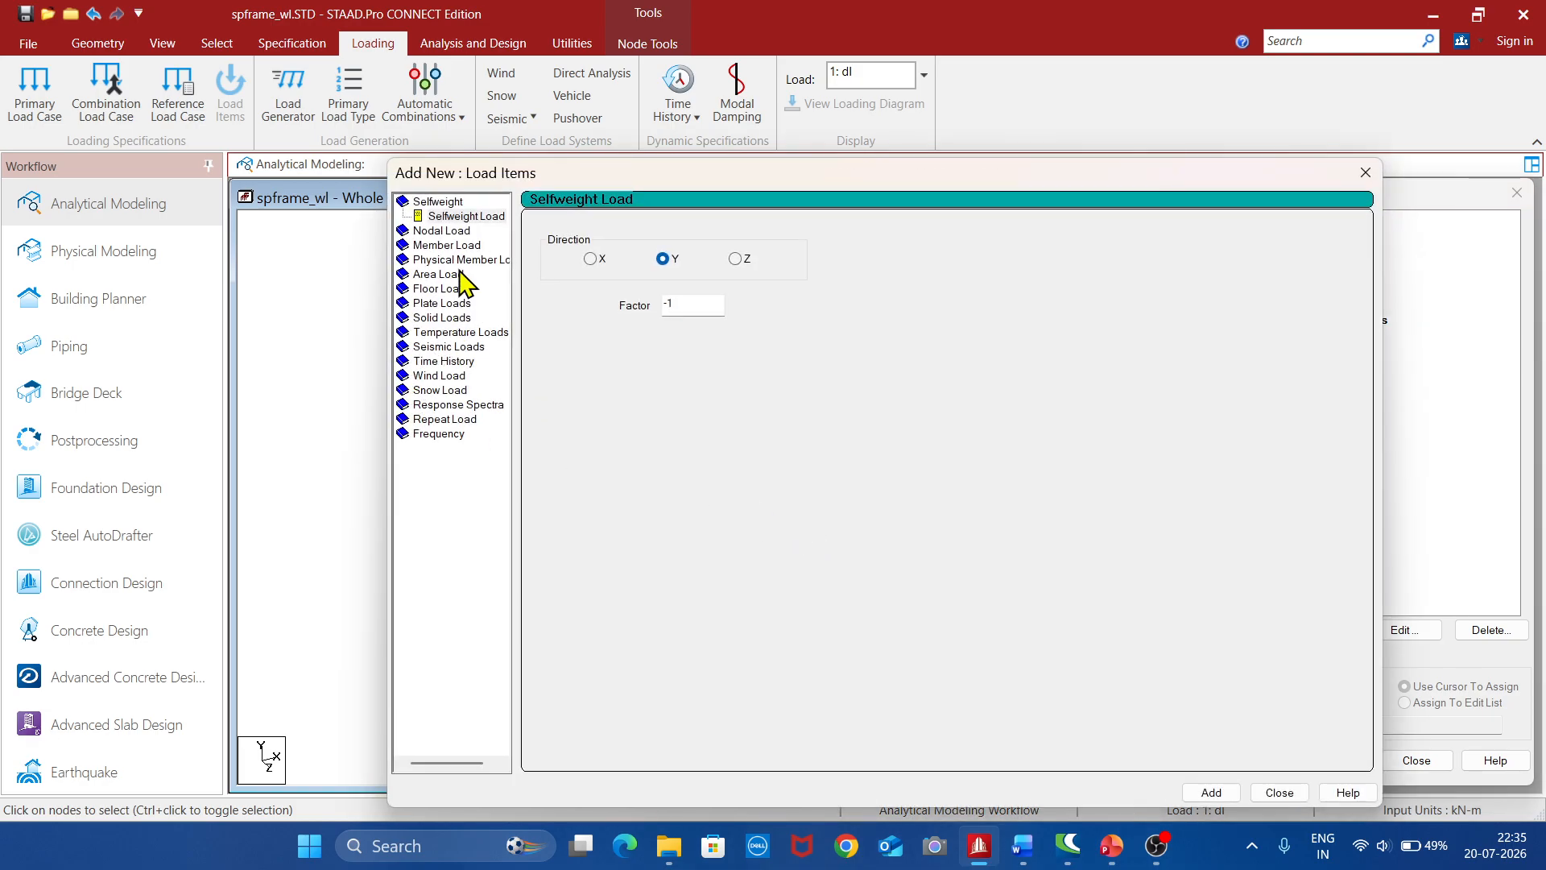
pyautogui.click(454, 216)
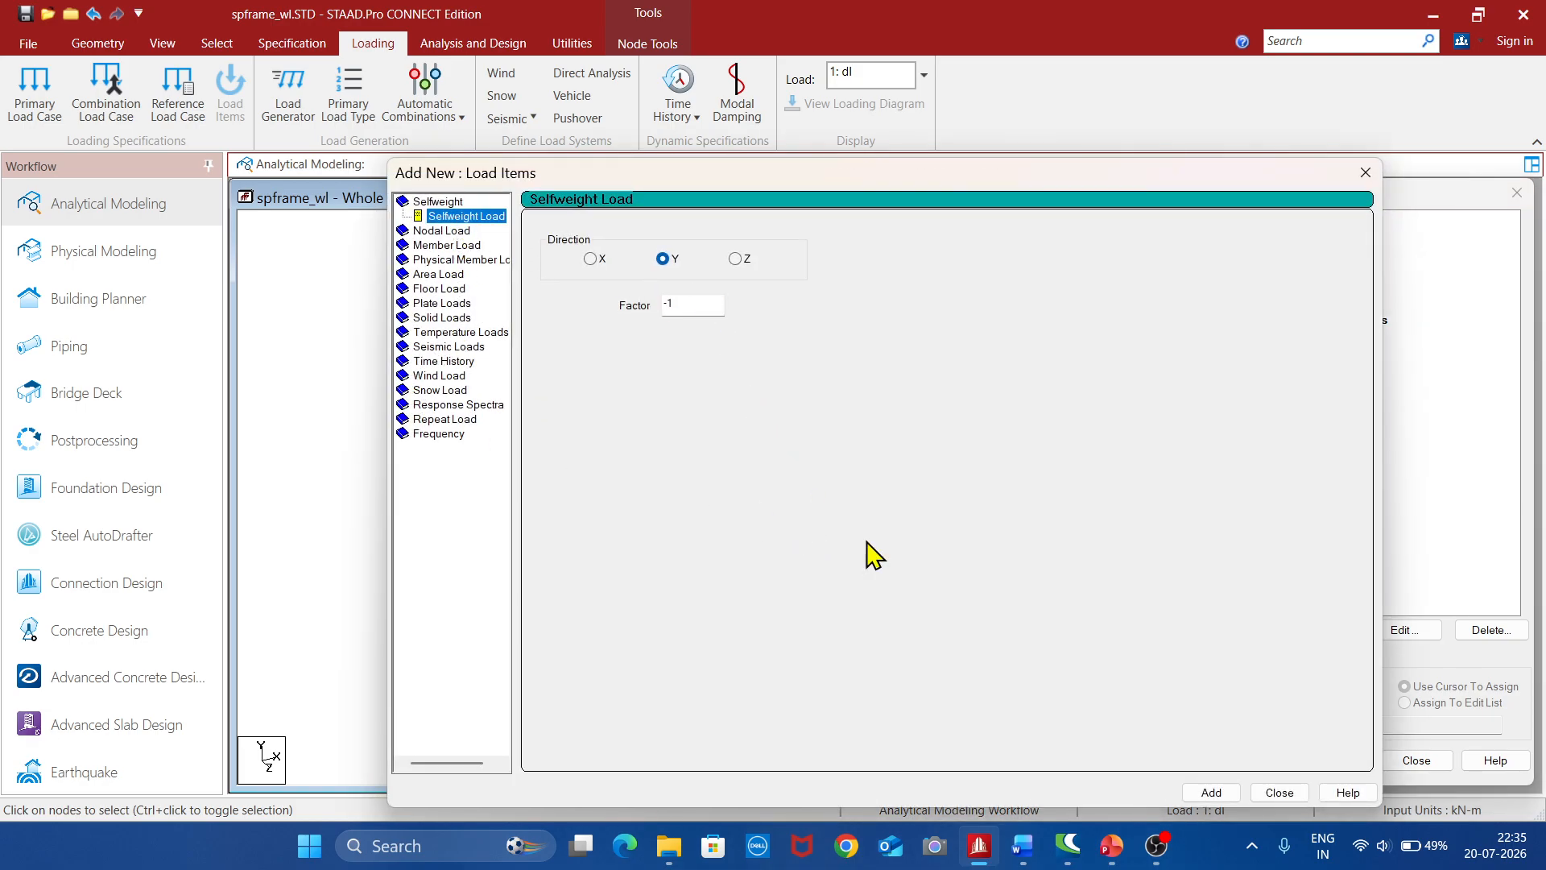
pyautogui.click(1223, 794)
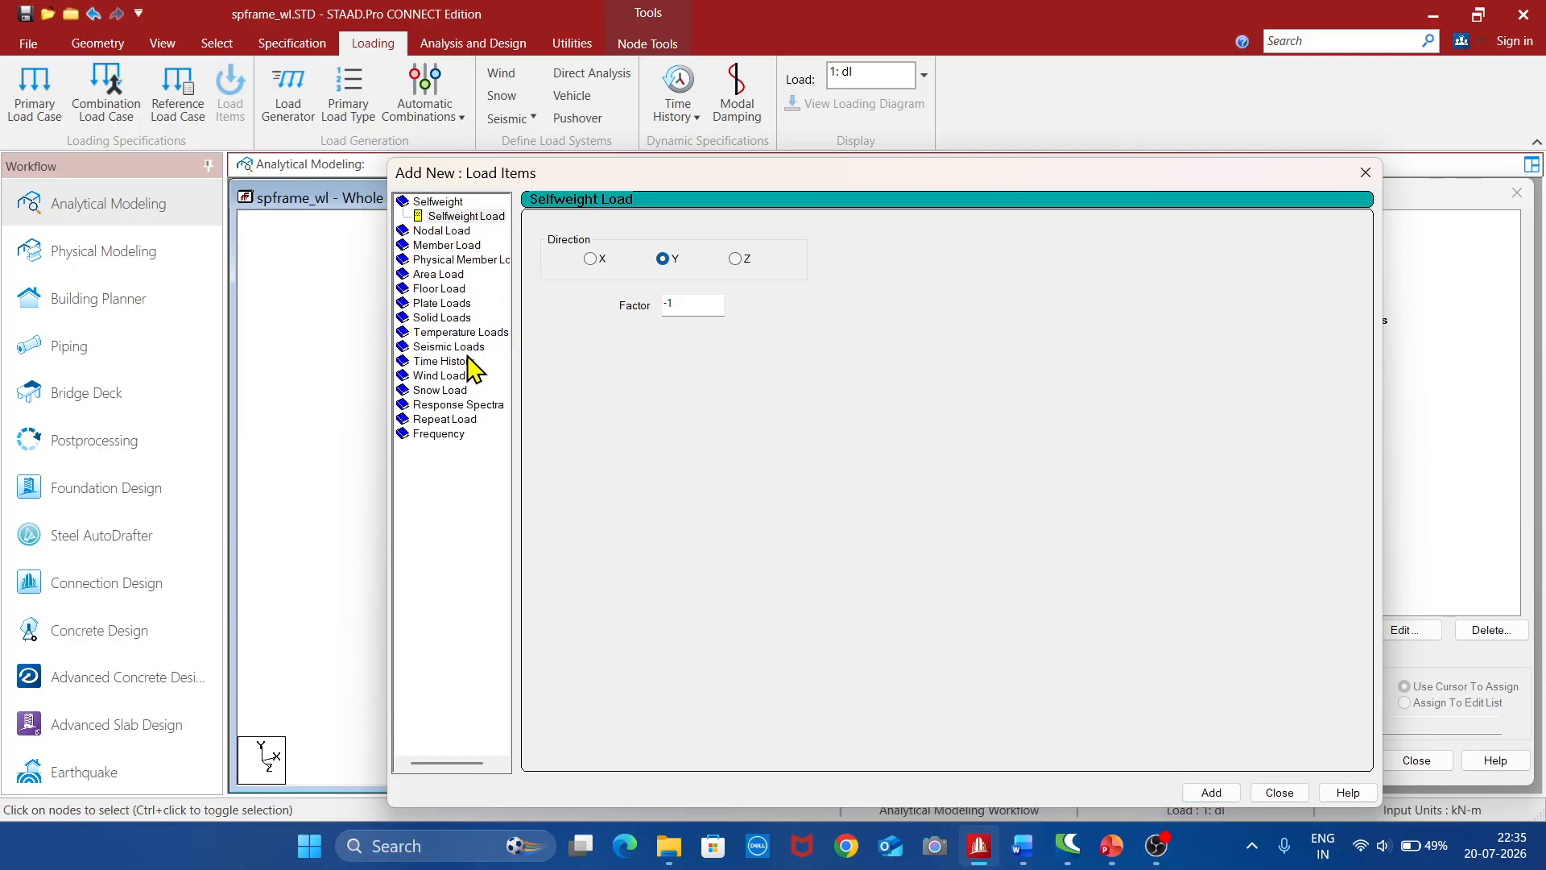
# Add a Global Y floor load of -1.5 kN/m² to the dead load case with a Y range from 3 to 3 m
pyautogui.click(442, 288)
pyautogui.click(637, 323)
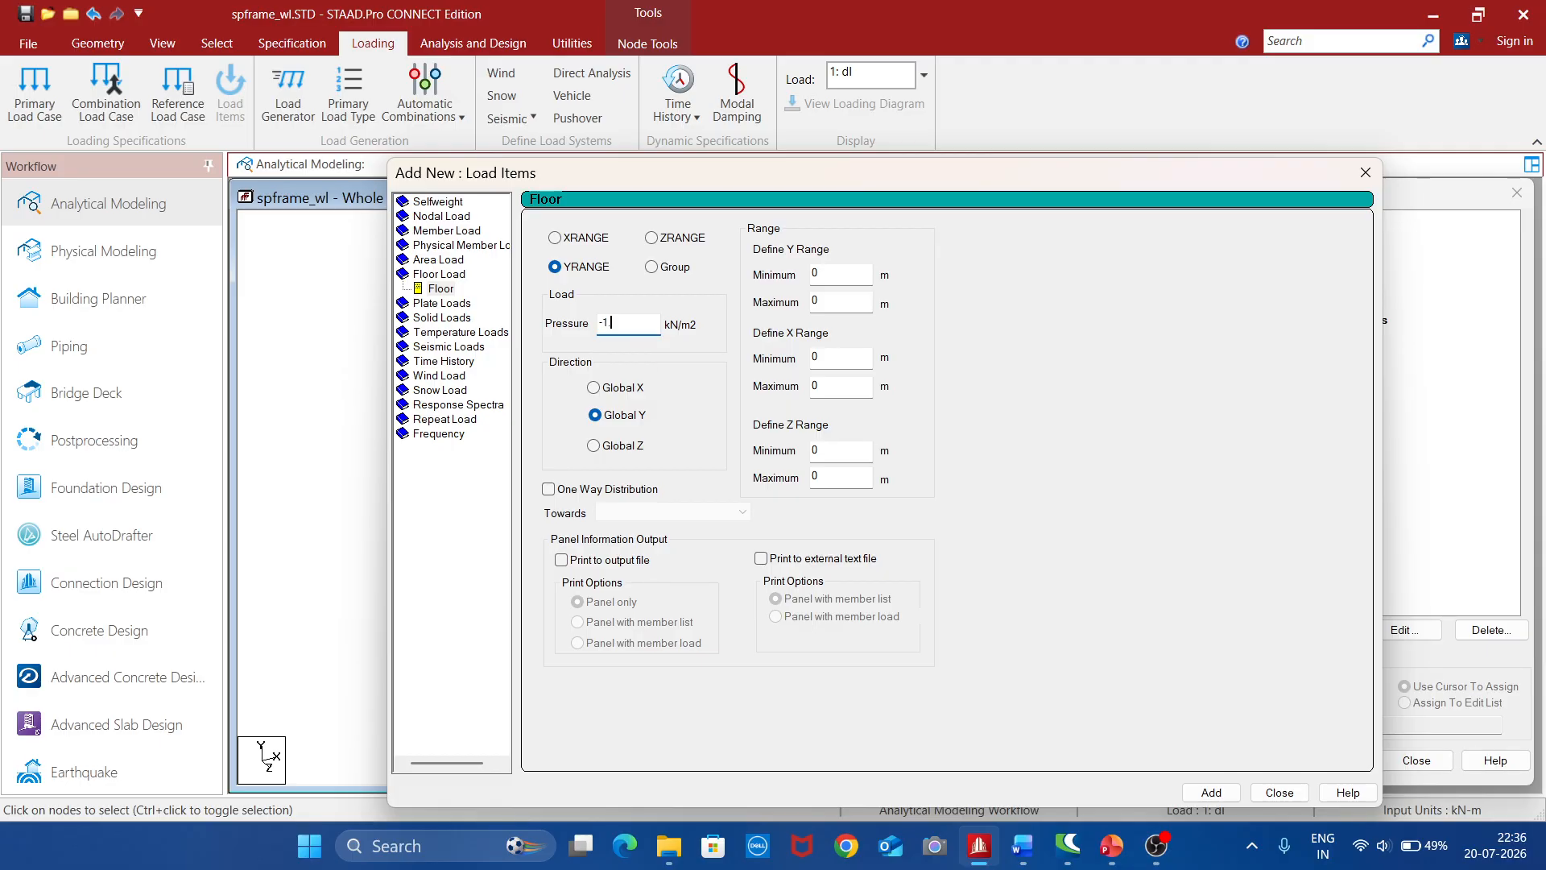
pyautogui.click(837, 272)
pyautogui.write('3')
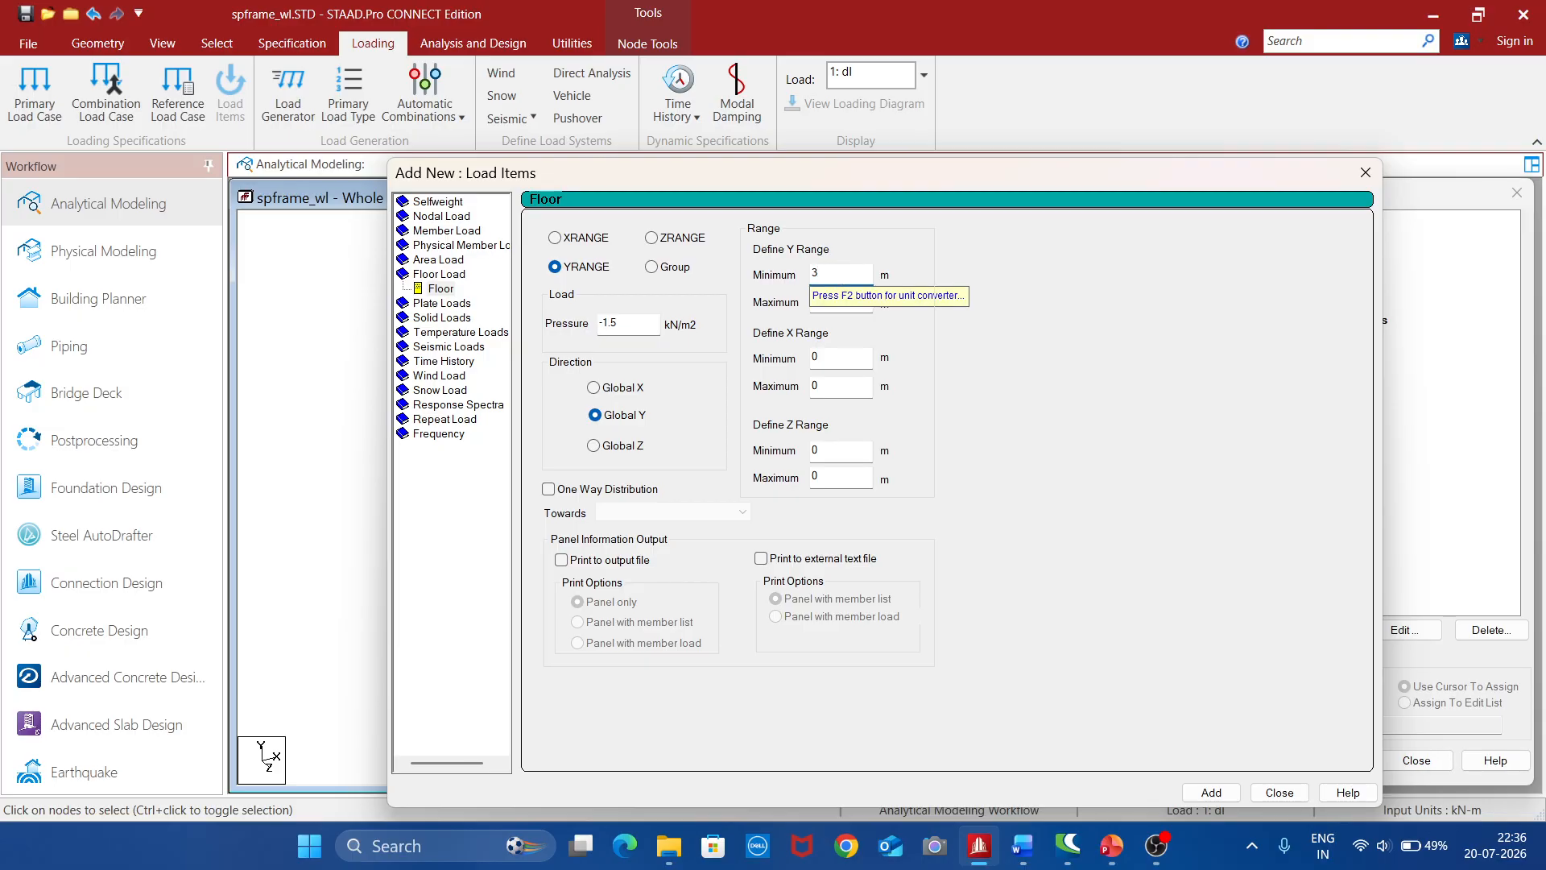
pyautogui.write('3')
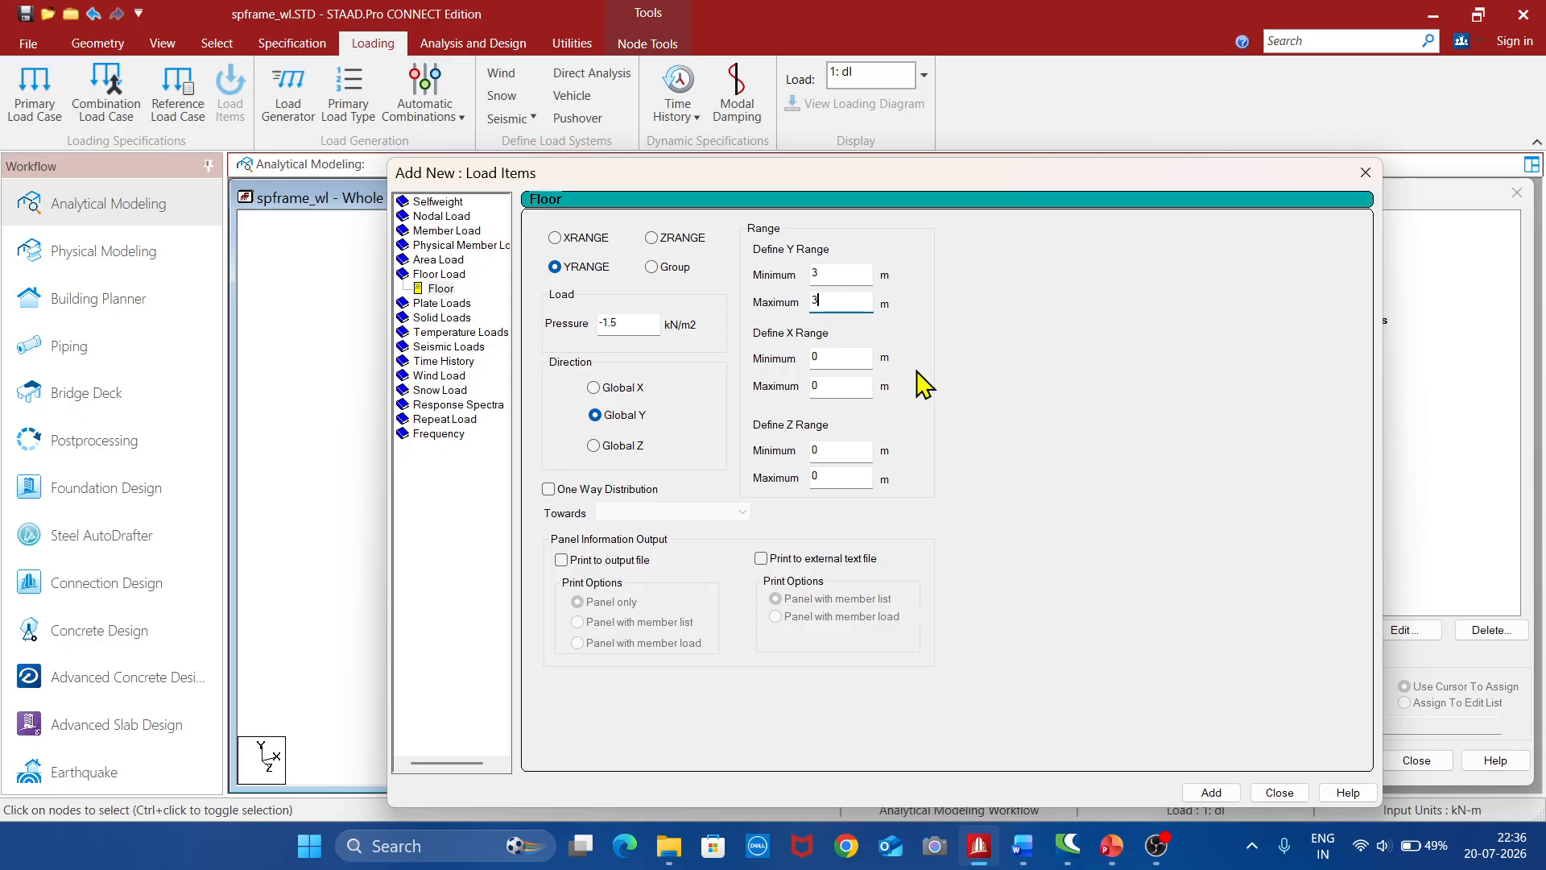
pyautogui.click(1205, 794)
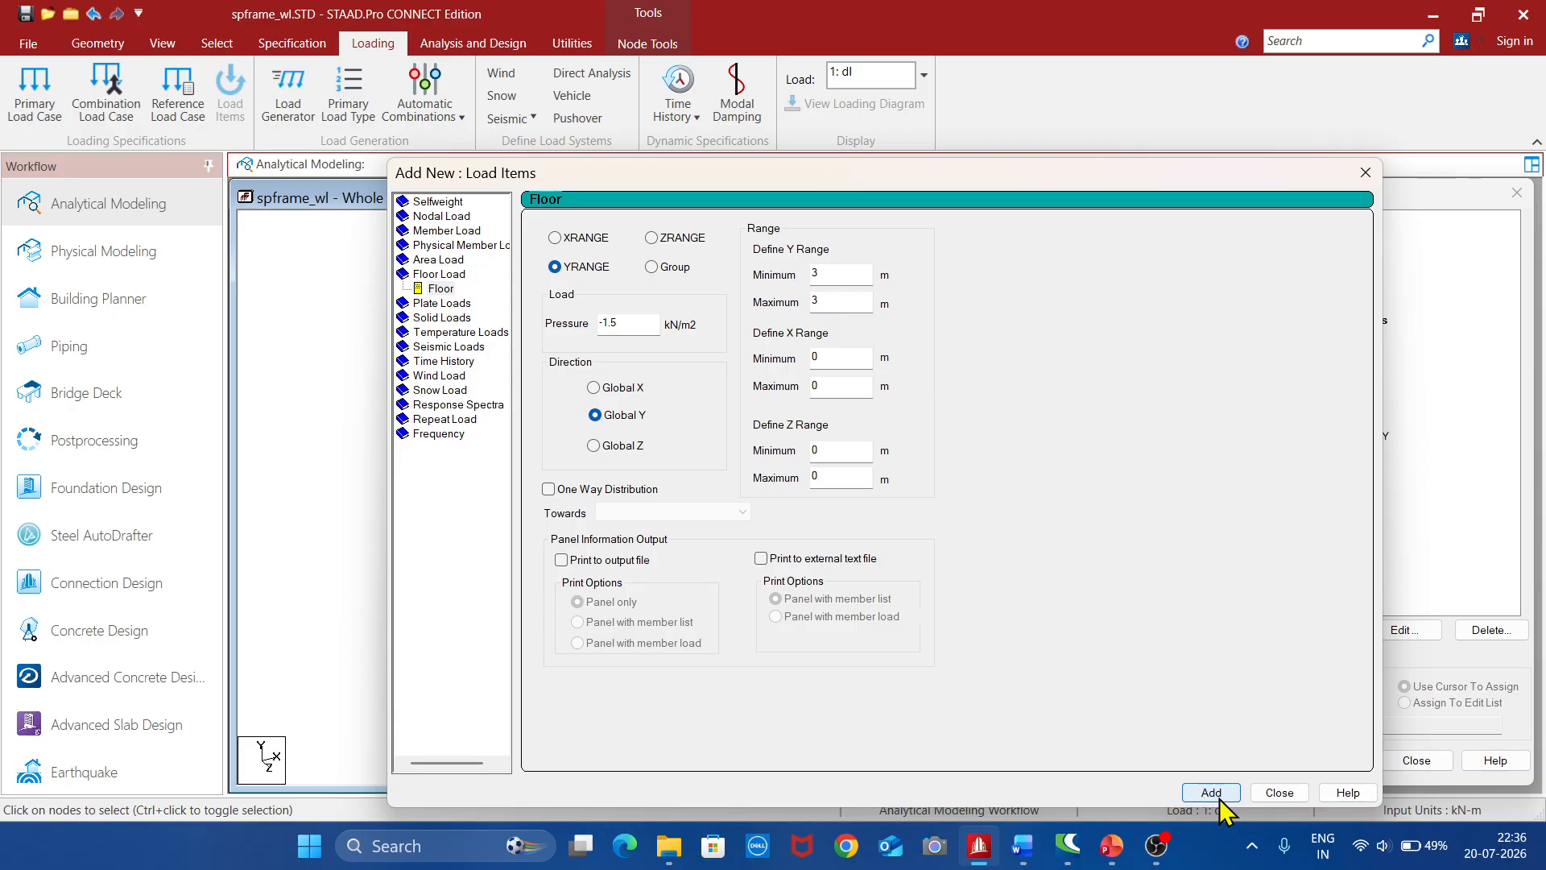
pyautogui.click(1279, 793)
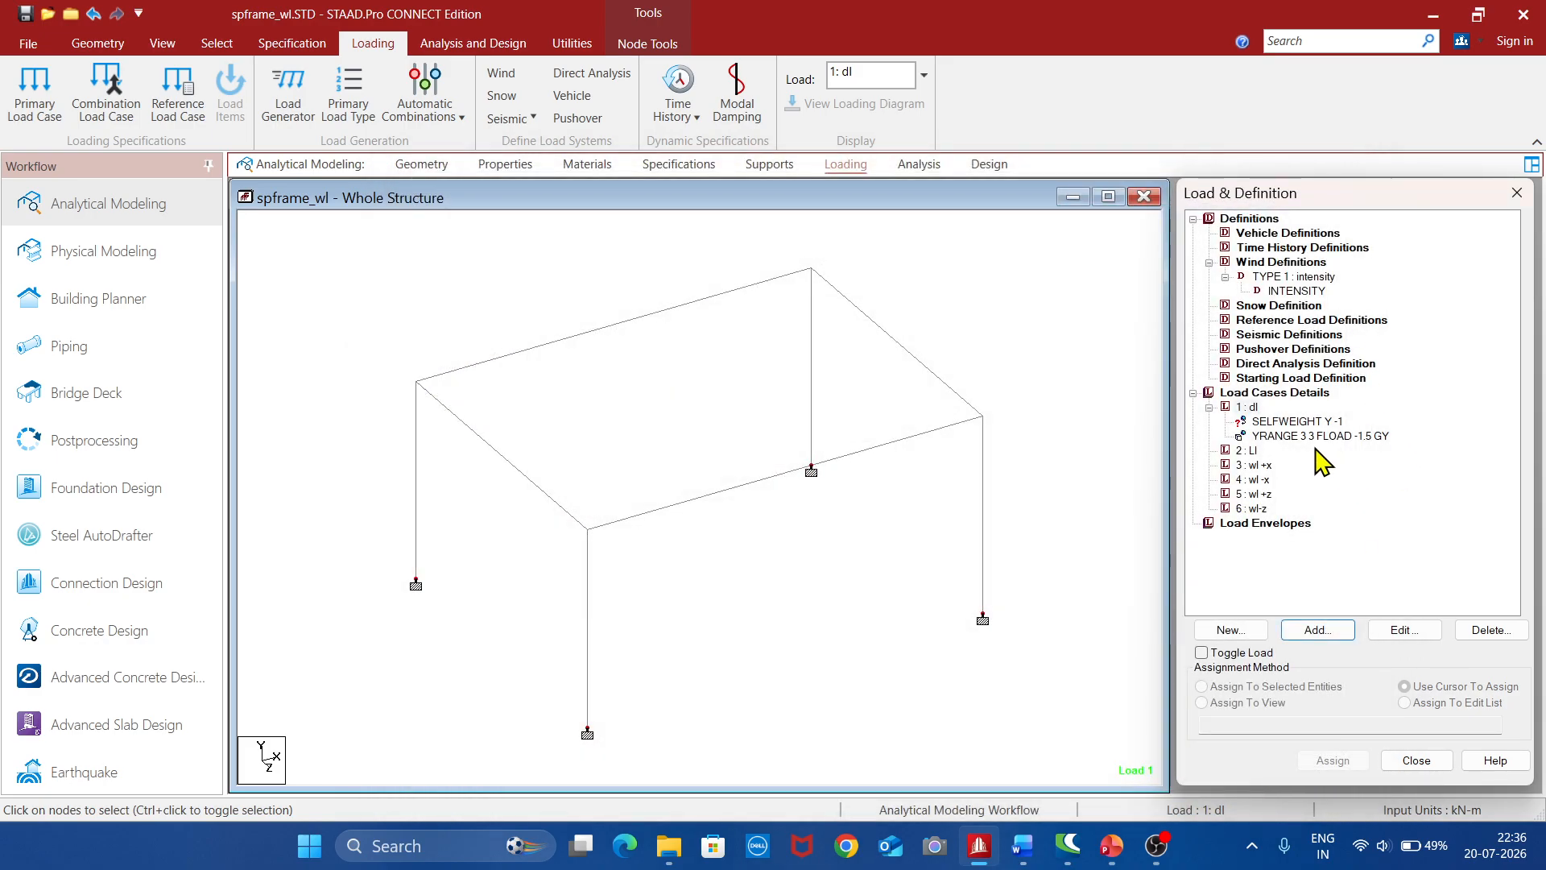
# Add a Global Y floor load of -2 kN/m² to load case 2 "Ll" with a Y range from 3 to 3 m
pyautogui.click(1247, 450)
pyautogui.click(1318, 630)
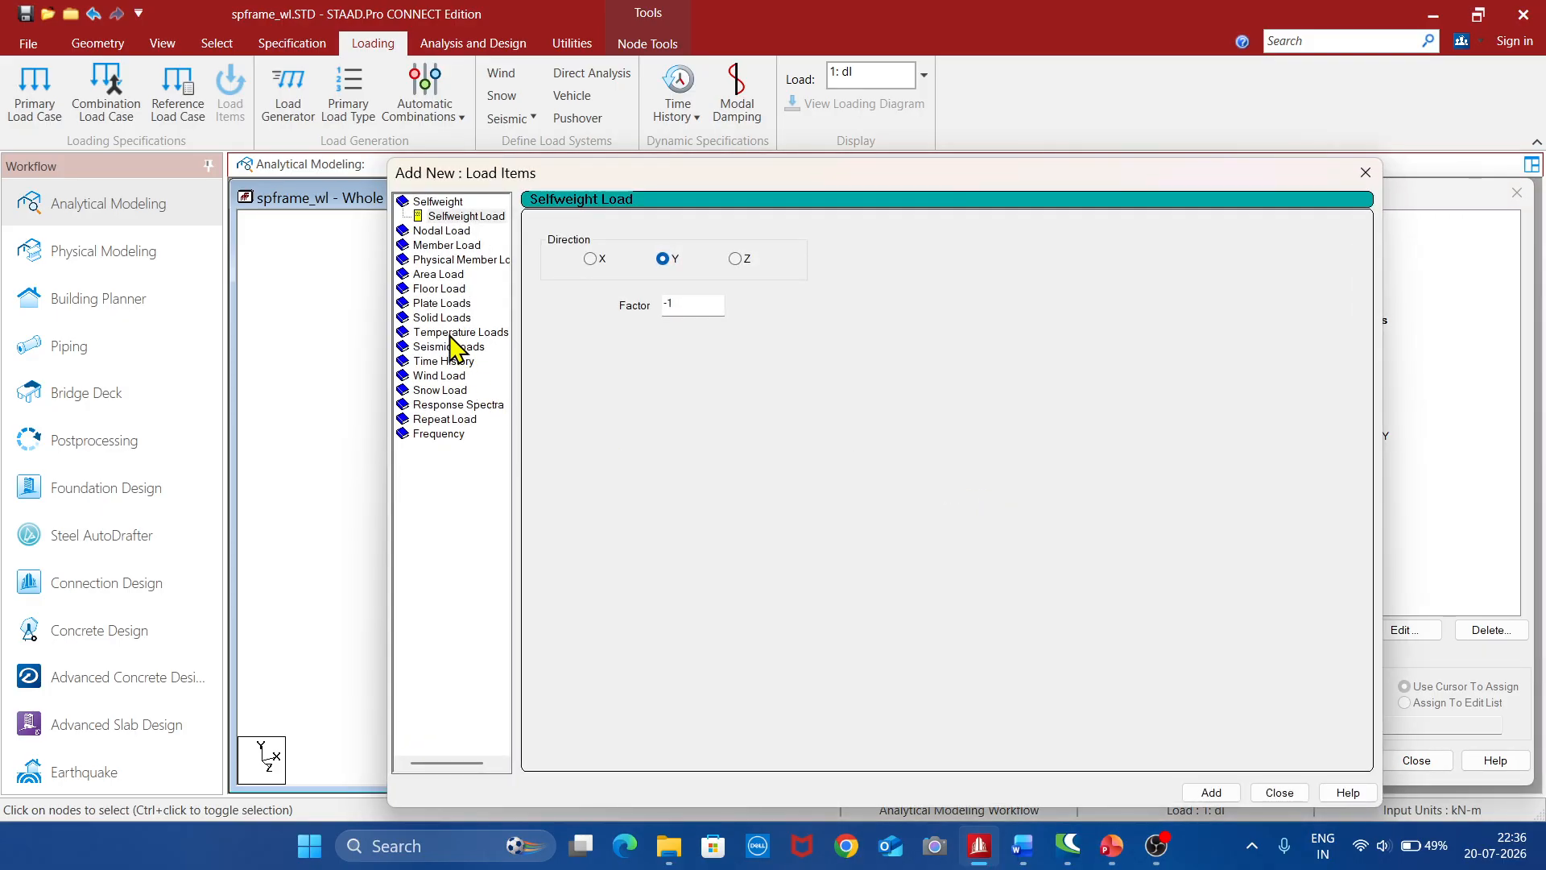
pyautogui.click(441, 289)
pyautogui.click(612, 324)
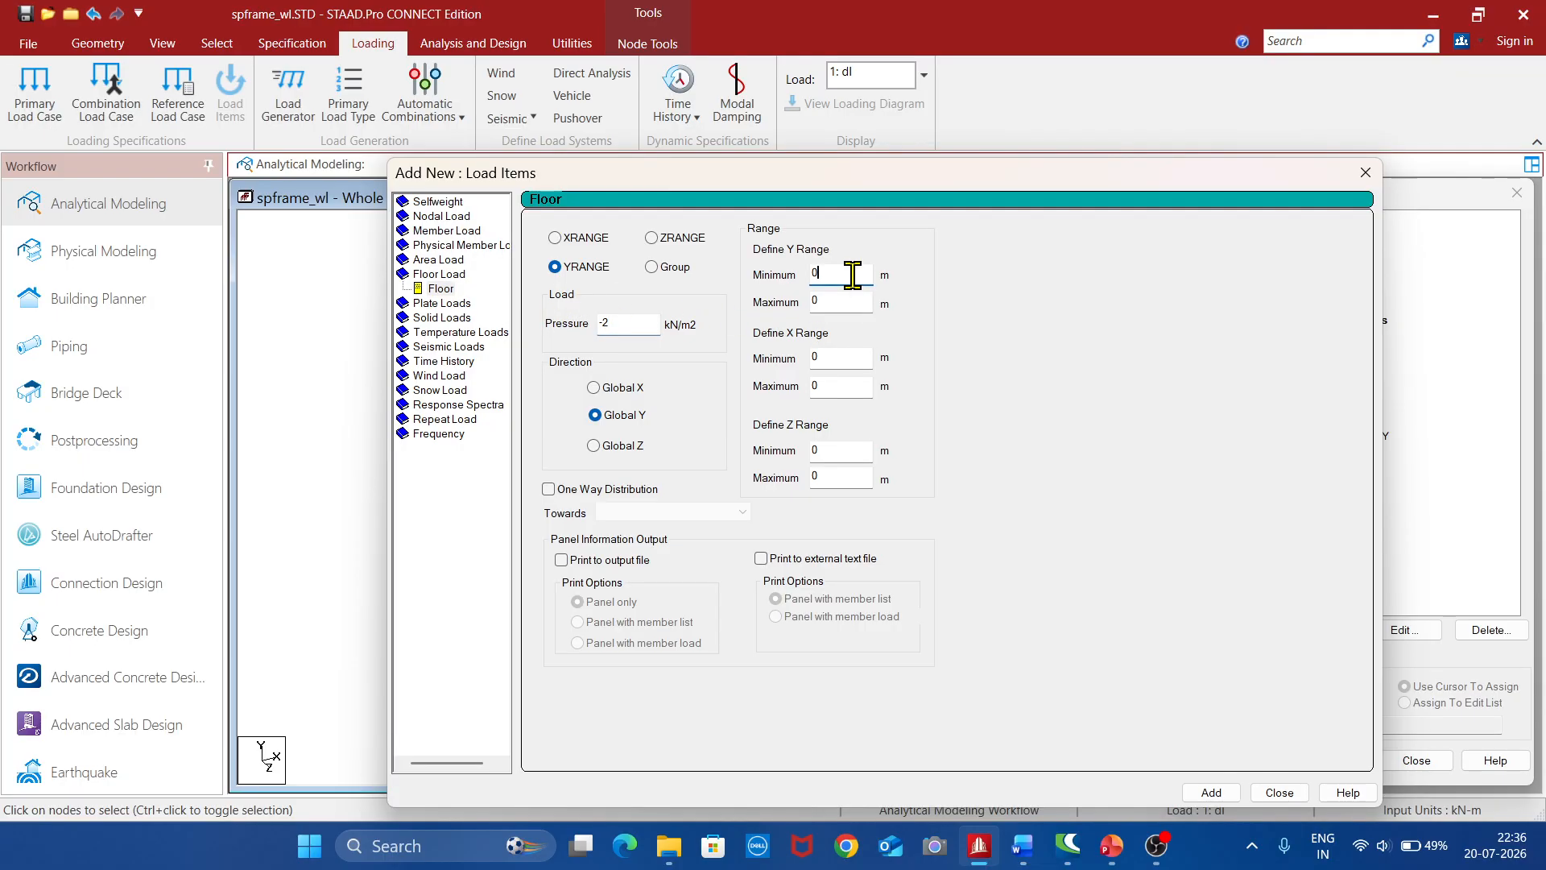
pyautogui.write('3')
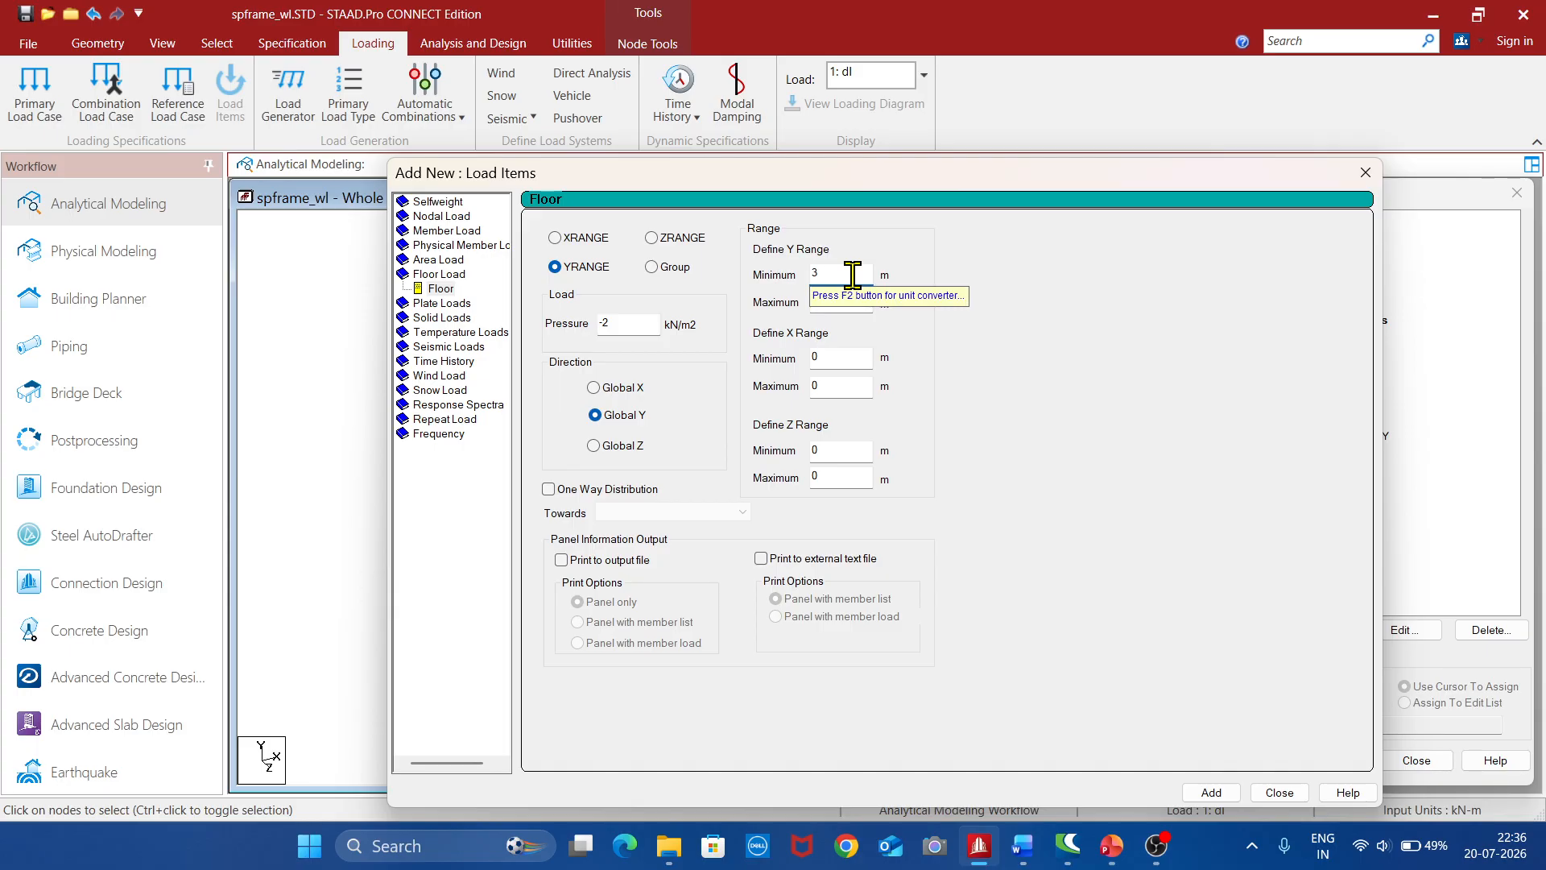
pyautogui.write('3')
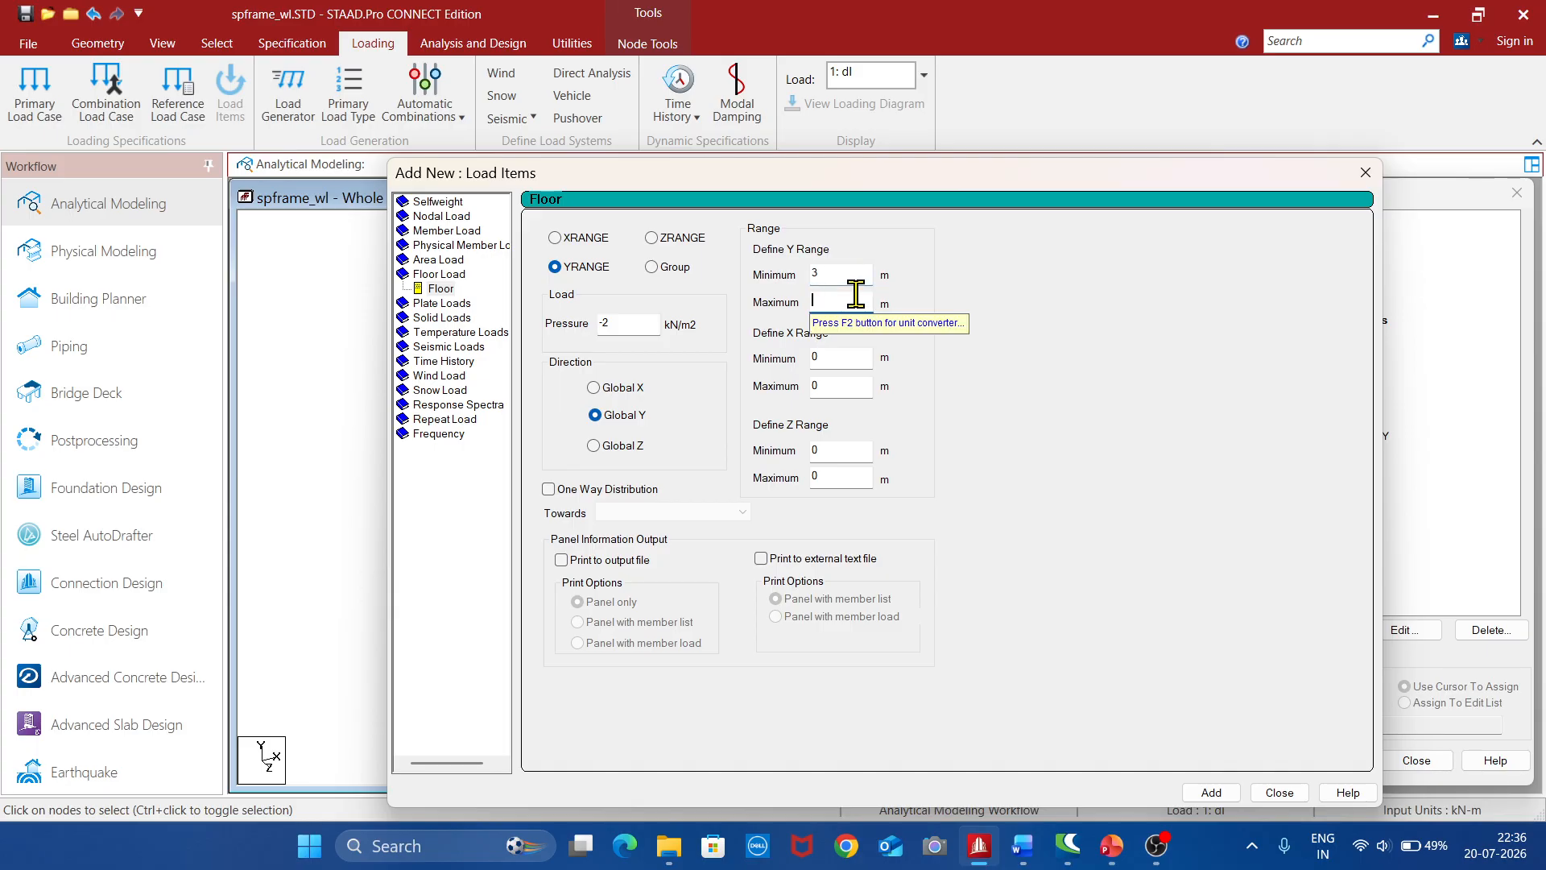
pyautogui.click(1212, 792)
pyautogui.click(1278, 793)
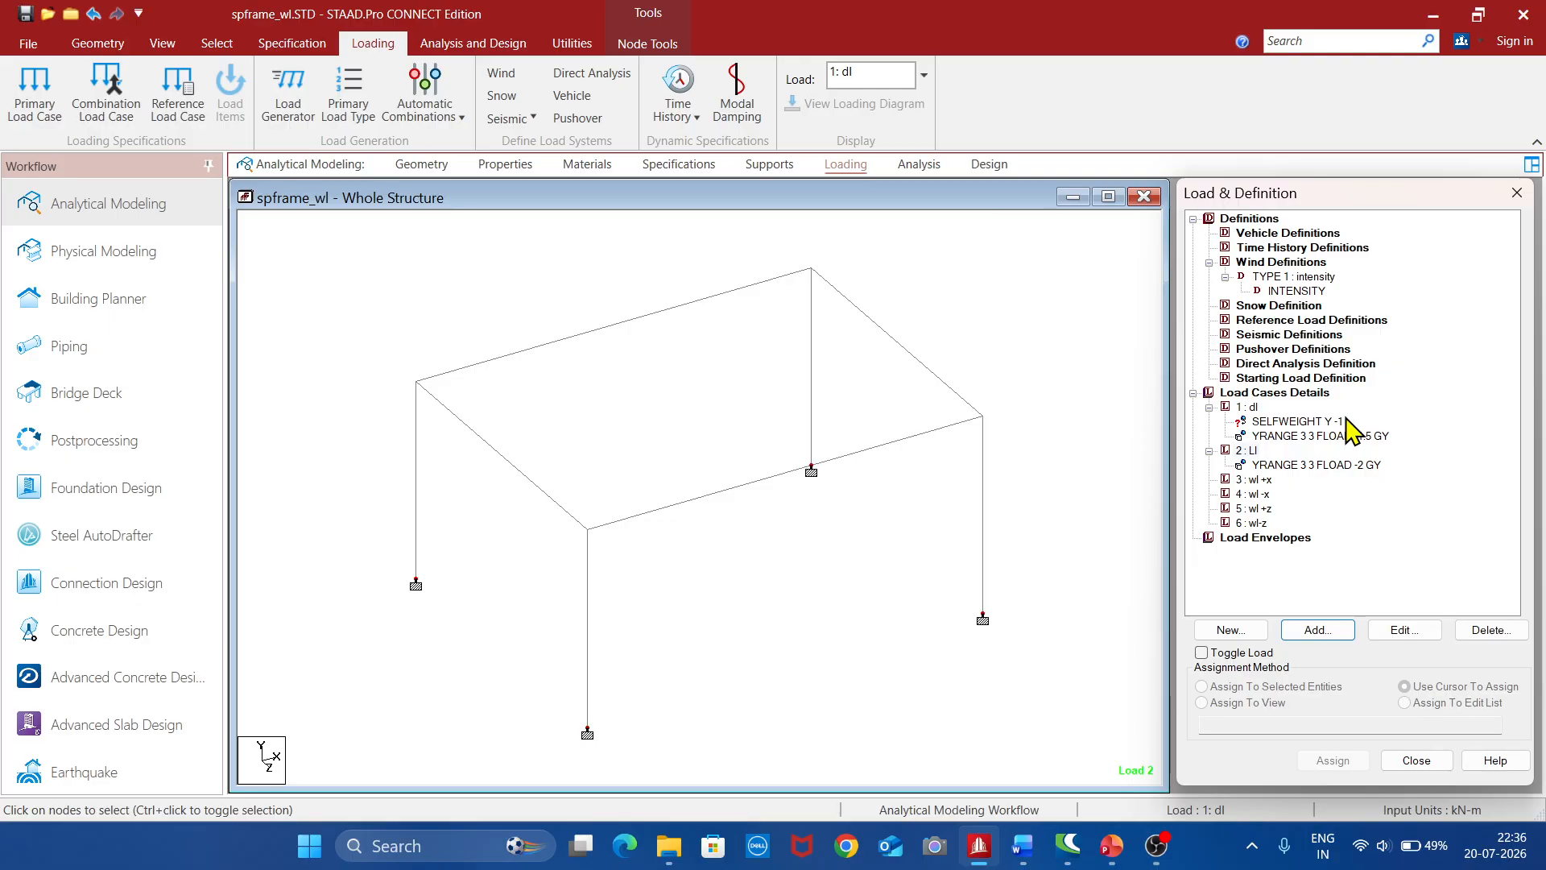
# Add type 1 wind loads with factor 1 in the X, -X and -Z directions to load case 3 "wl +x"
pyautogui.click(1254, 480)
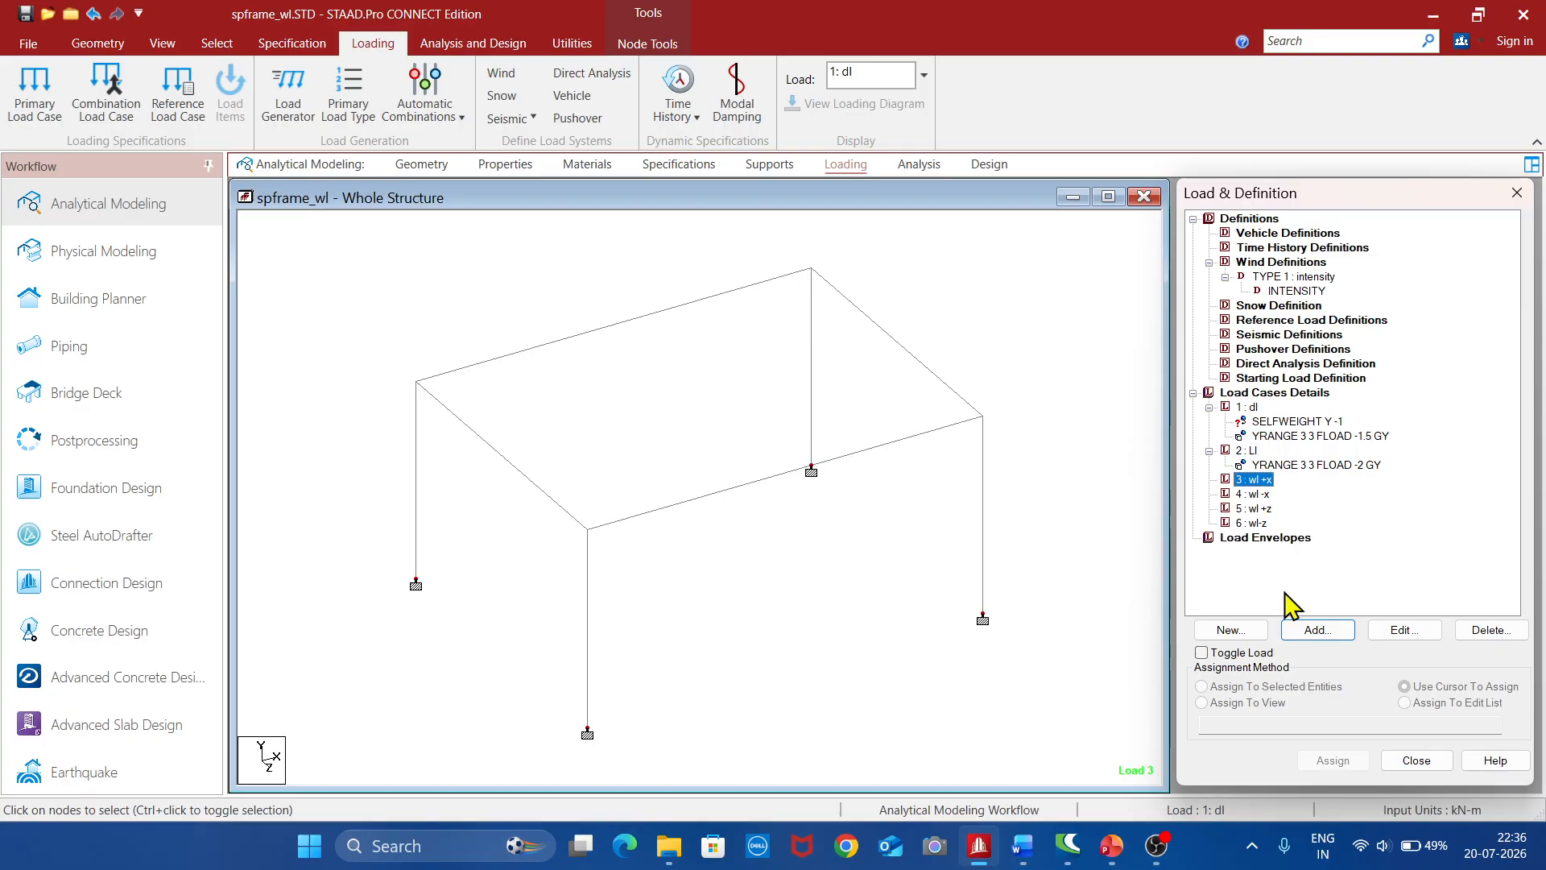
pyautogui.click(1317, 630)
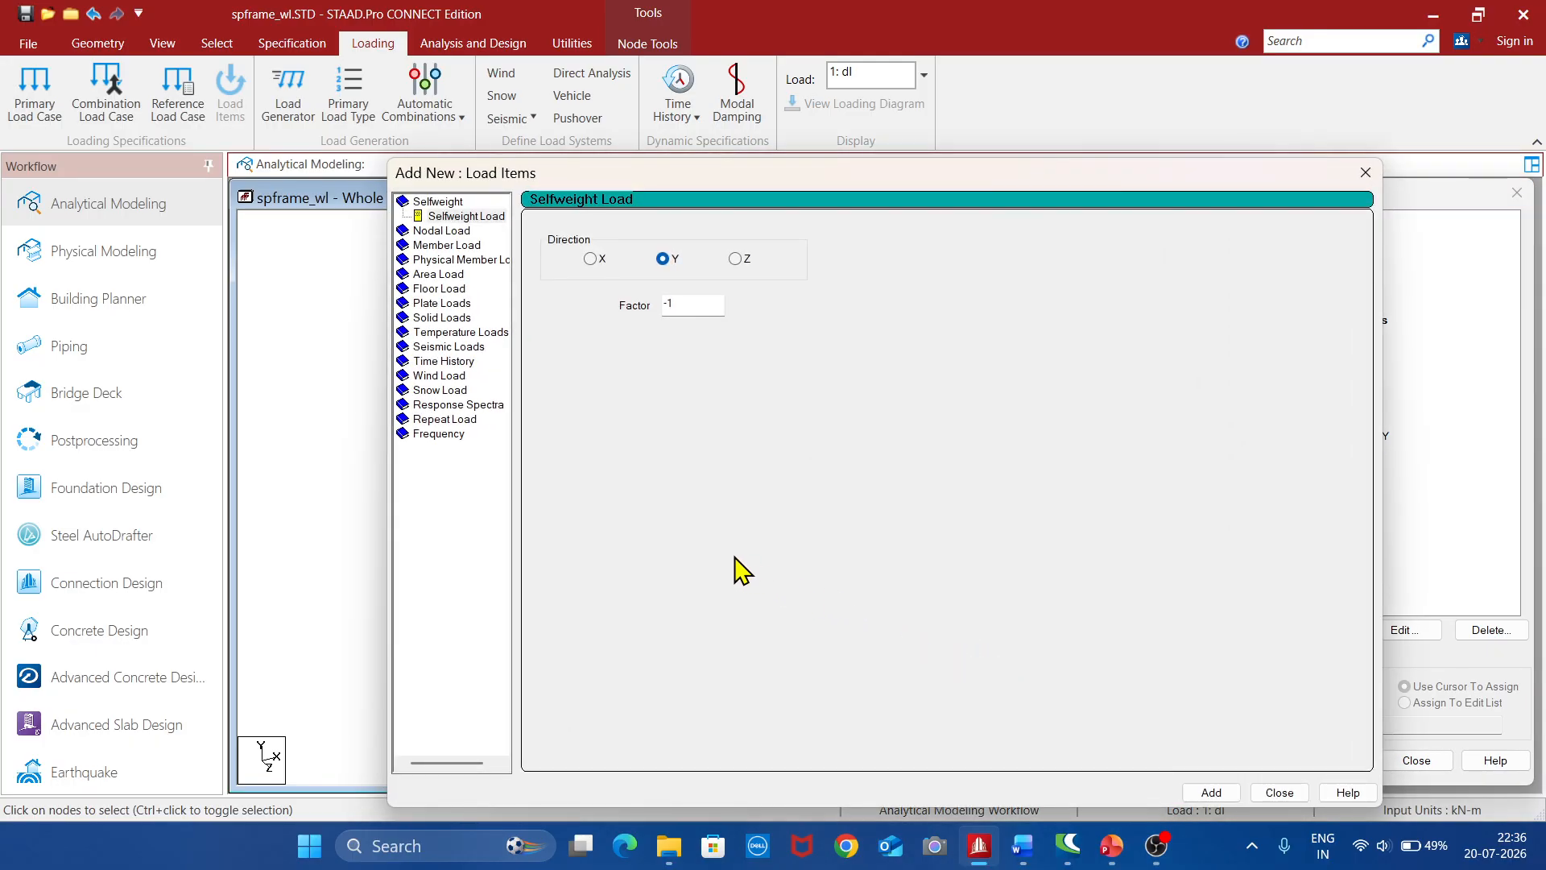
pyautogui.click(447, 377)
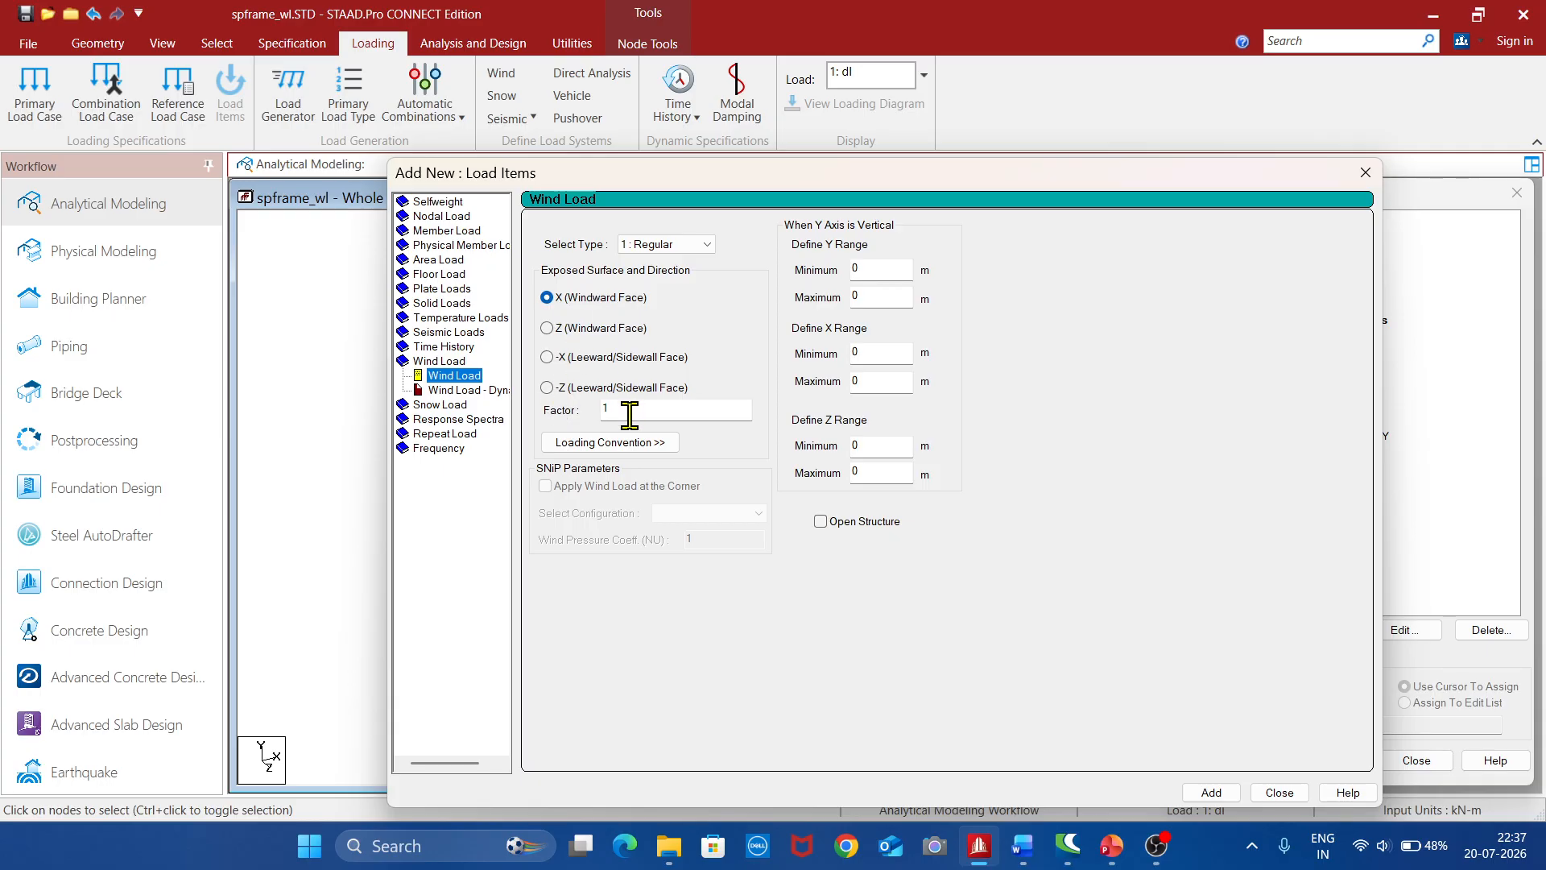
pyautogui.click(1210, 792)
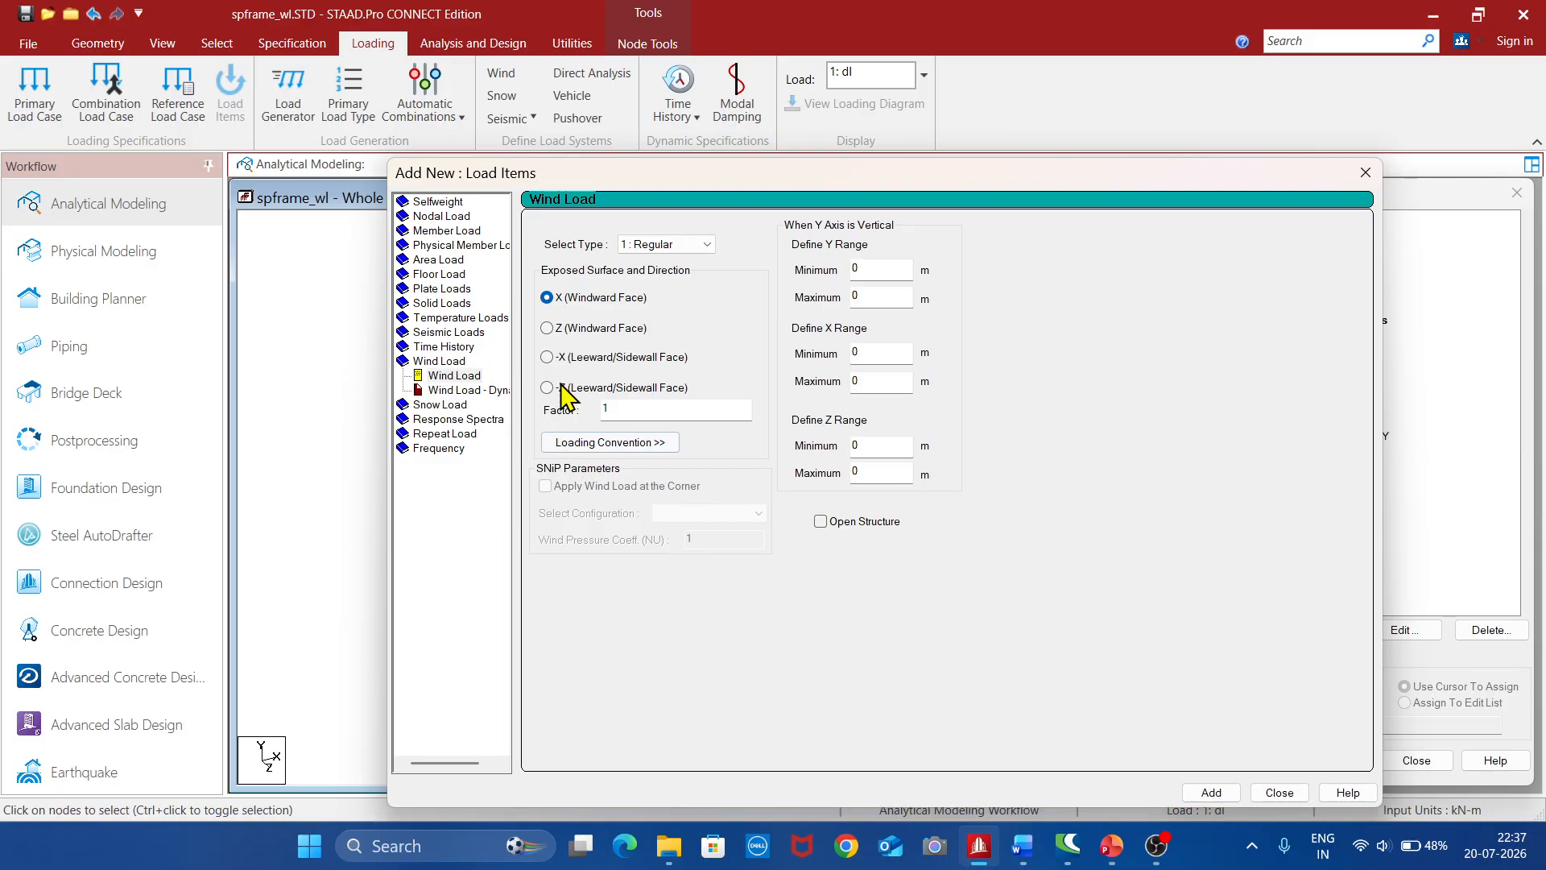
pyautogui.click(548, 357)
pyautogui.click(547, 388)
pyautogui.click(1211, 794)
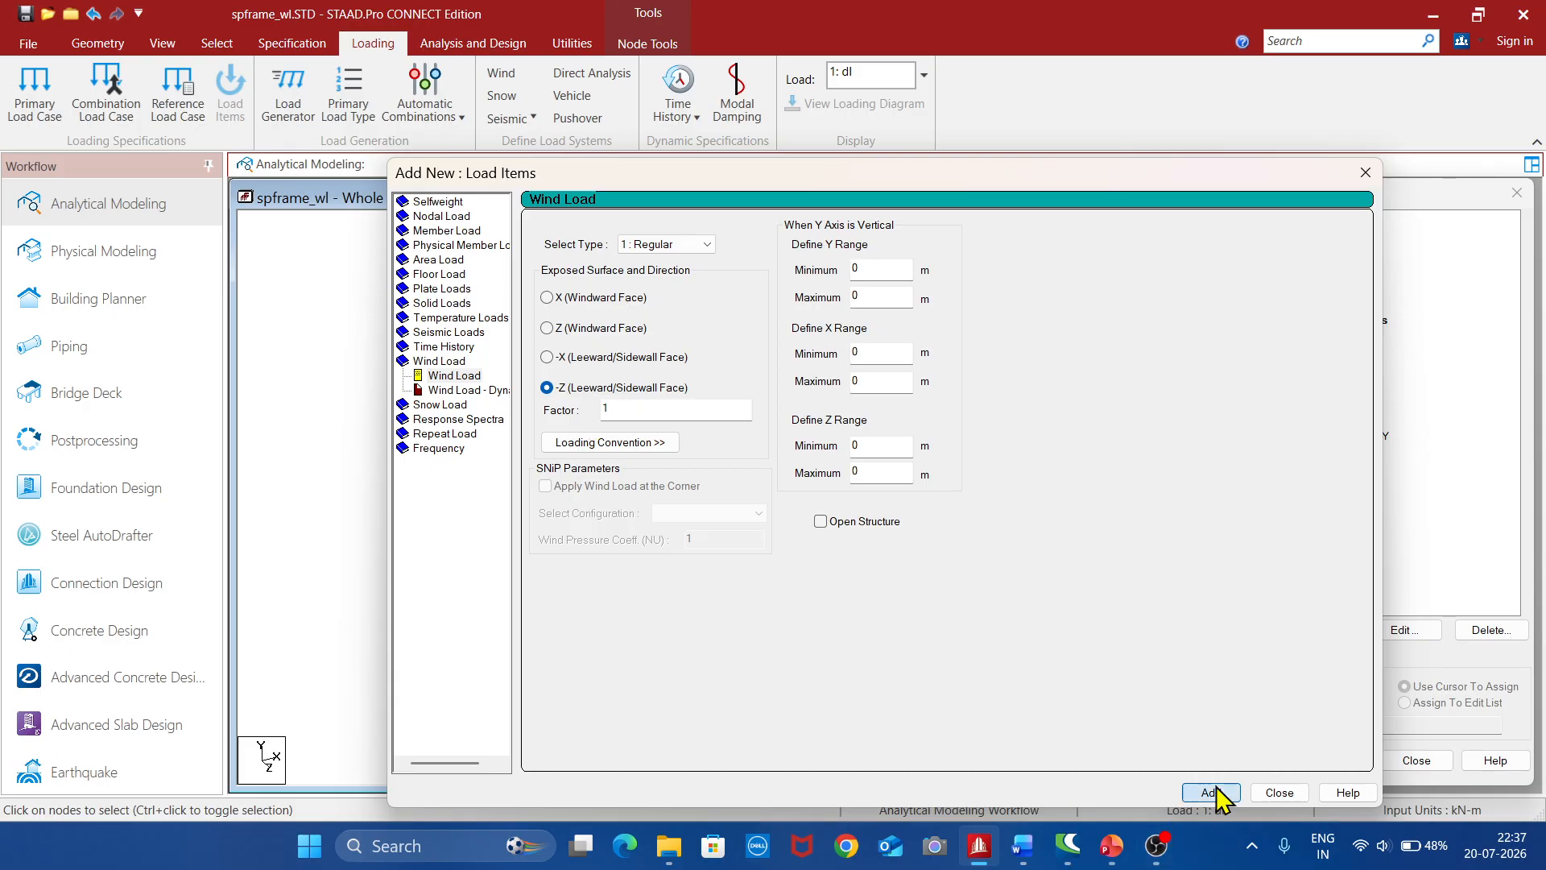
# Add another type 1 wind load in the -Z direction with factor -1 to load case 3, and finish adding items
pyautogui.click(642, 412)
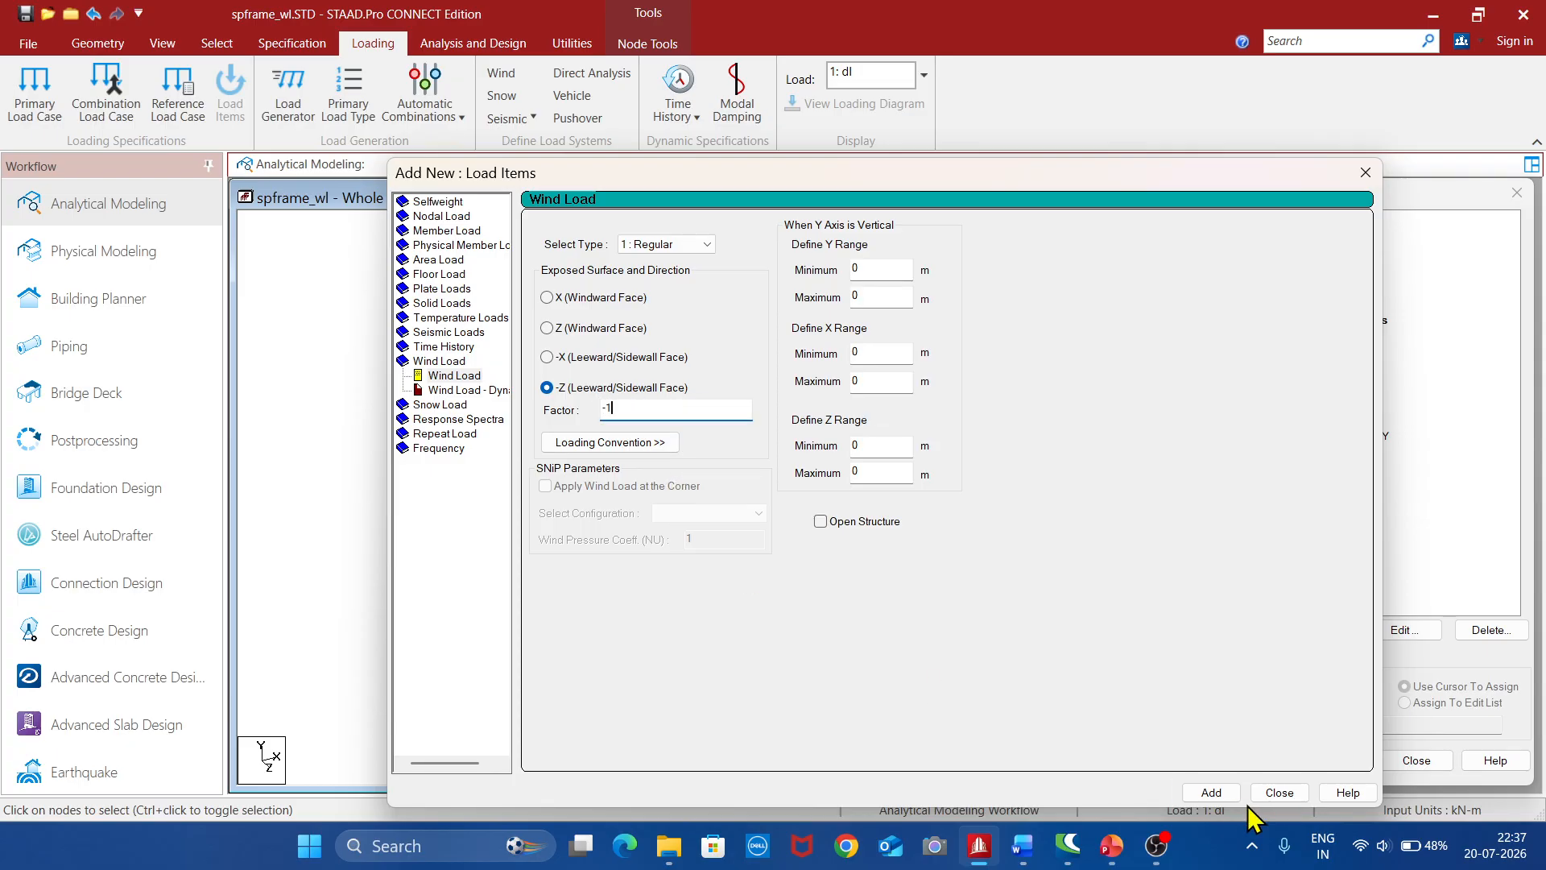
pyautogui.click(1211, 793)
pyautogui.click(1279, 791)
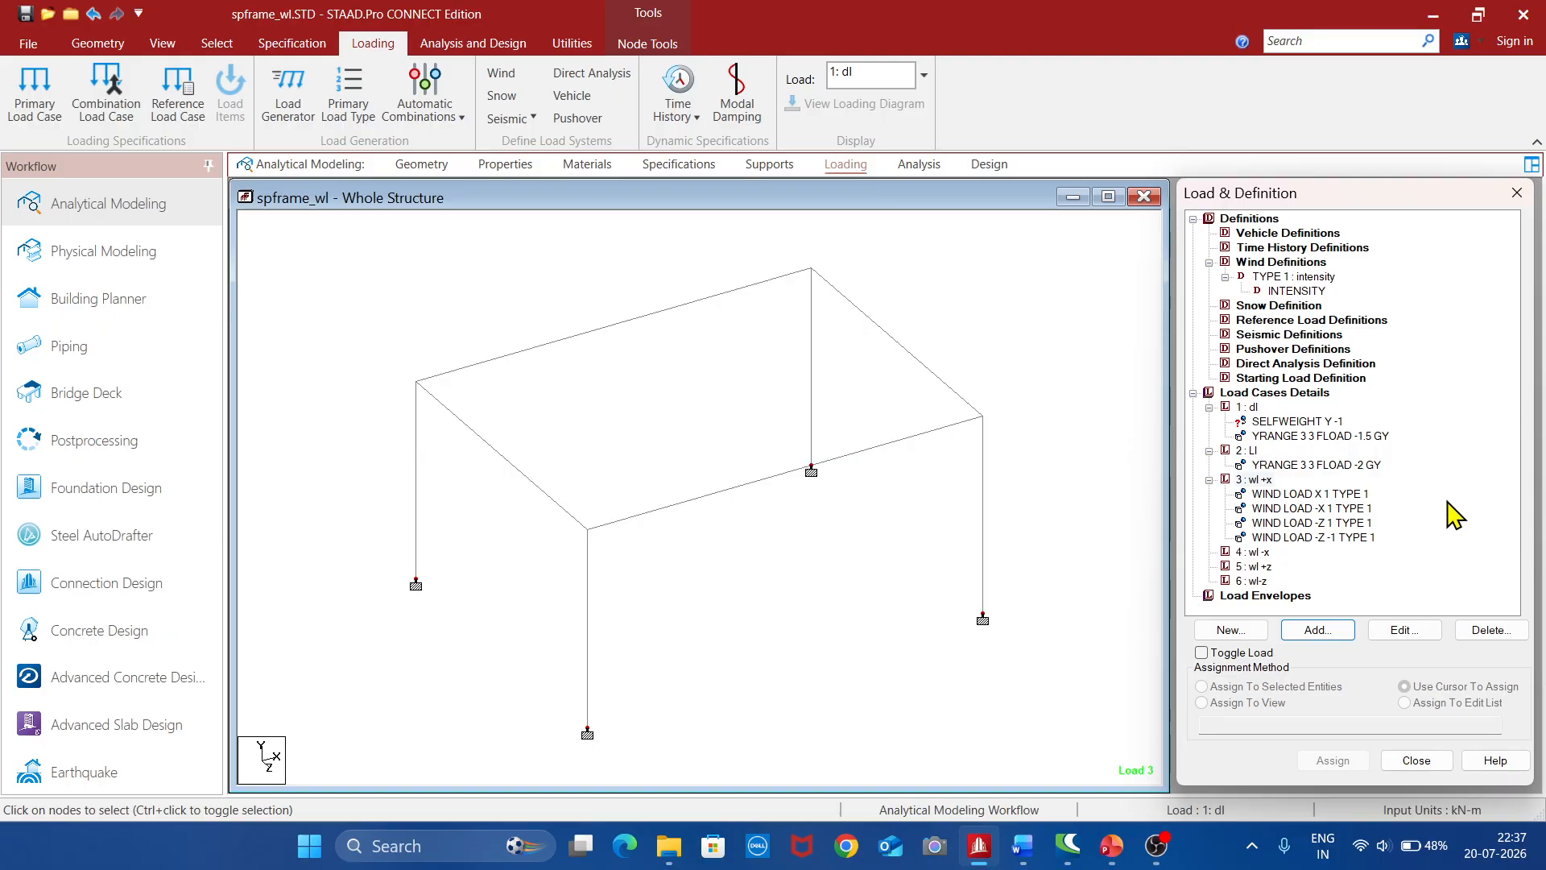
# Inspect the faces and directions of the four wind load items in load case 3 "wl +x" on the frame
pyautogui.click(1313, 494)
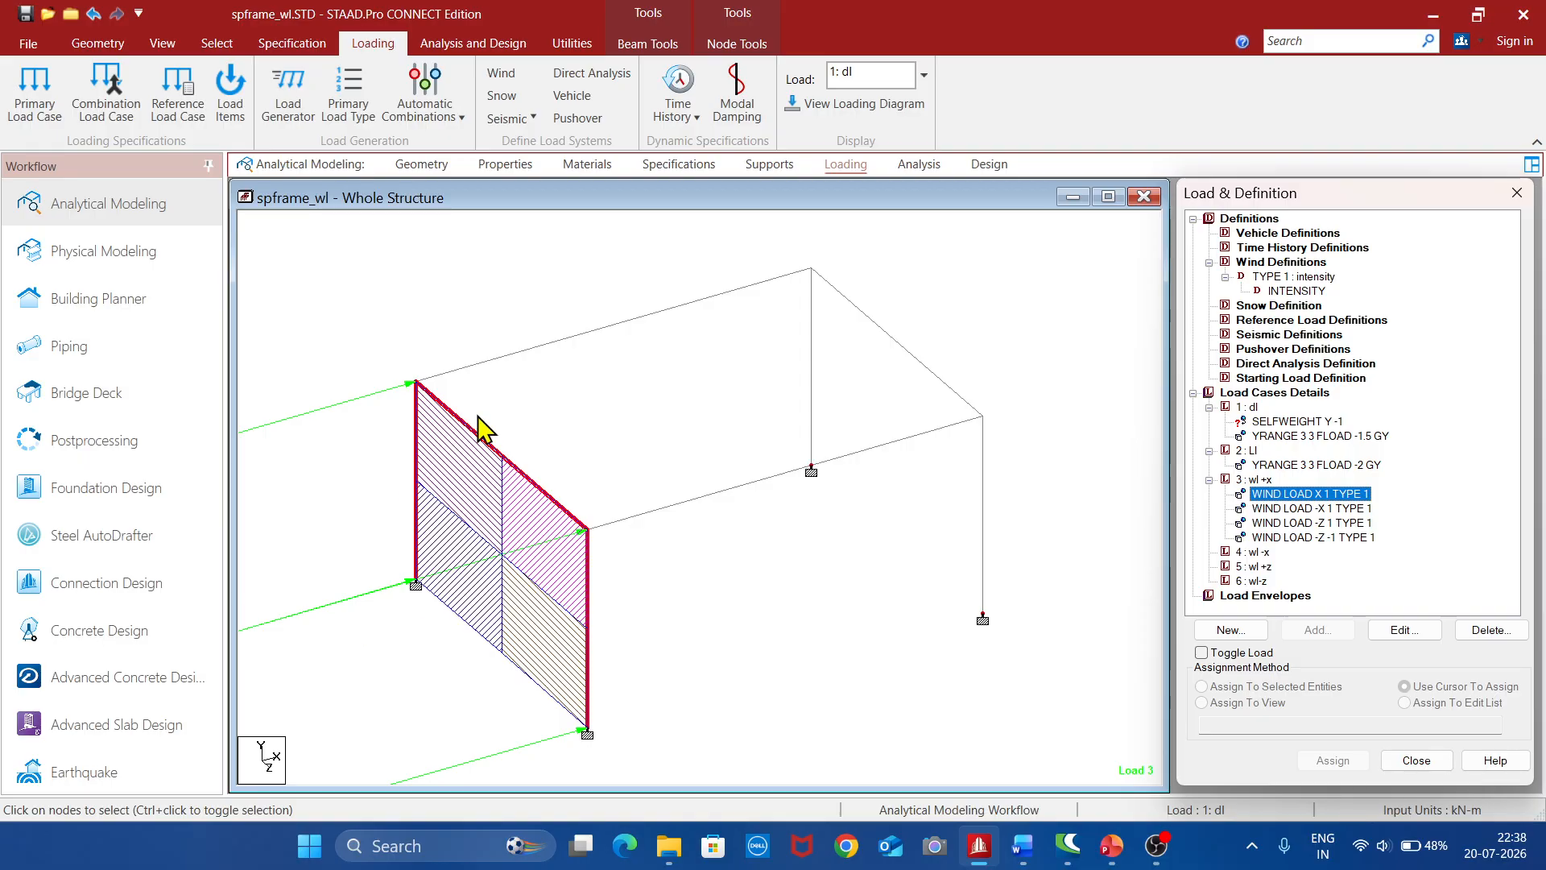
pyautogui.click(1325, 509)
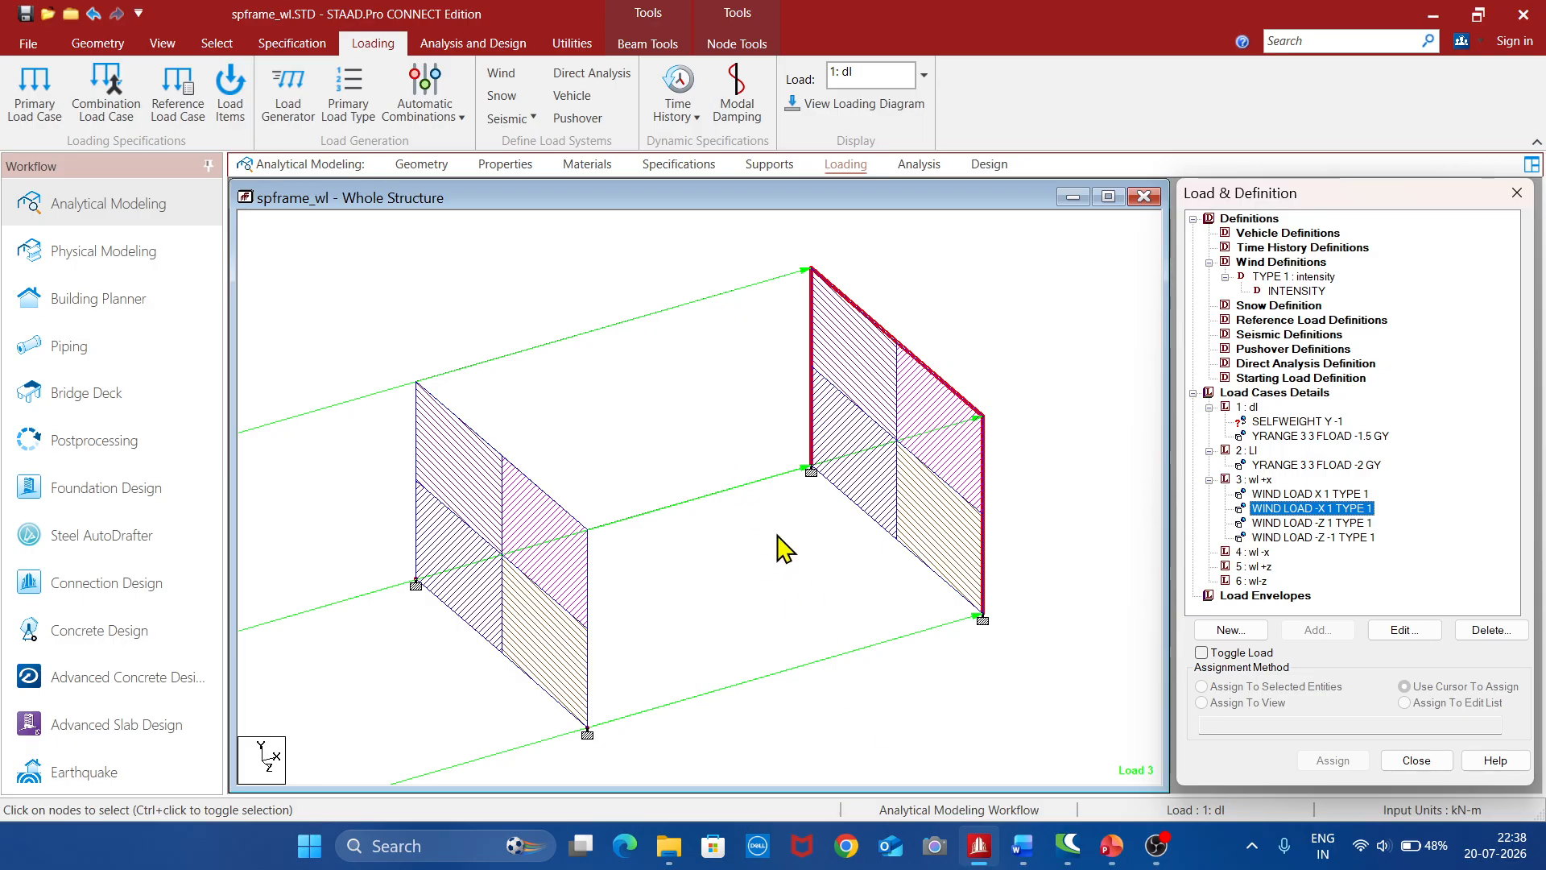
pyautogui.click(1338, 525)
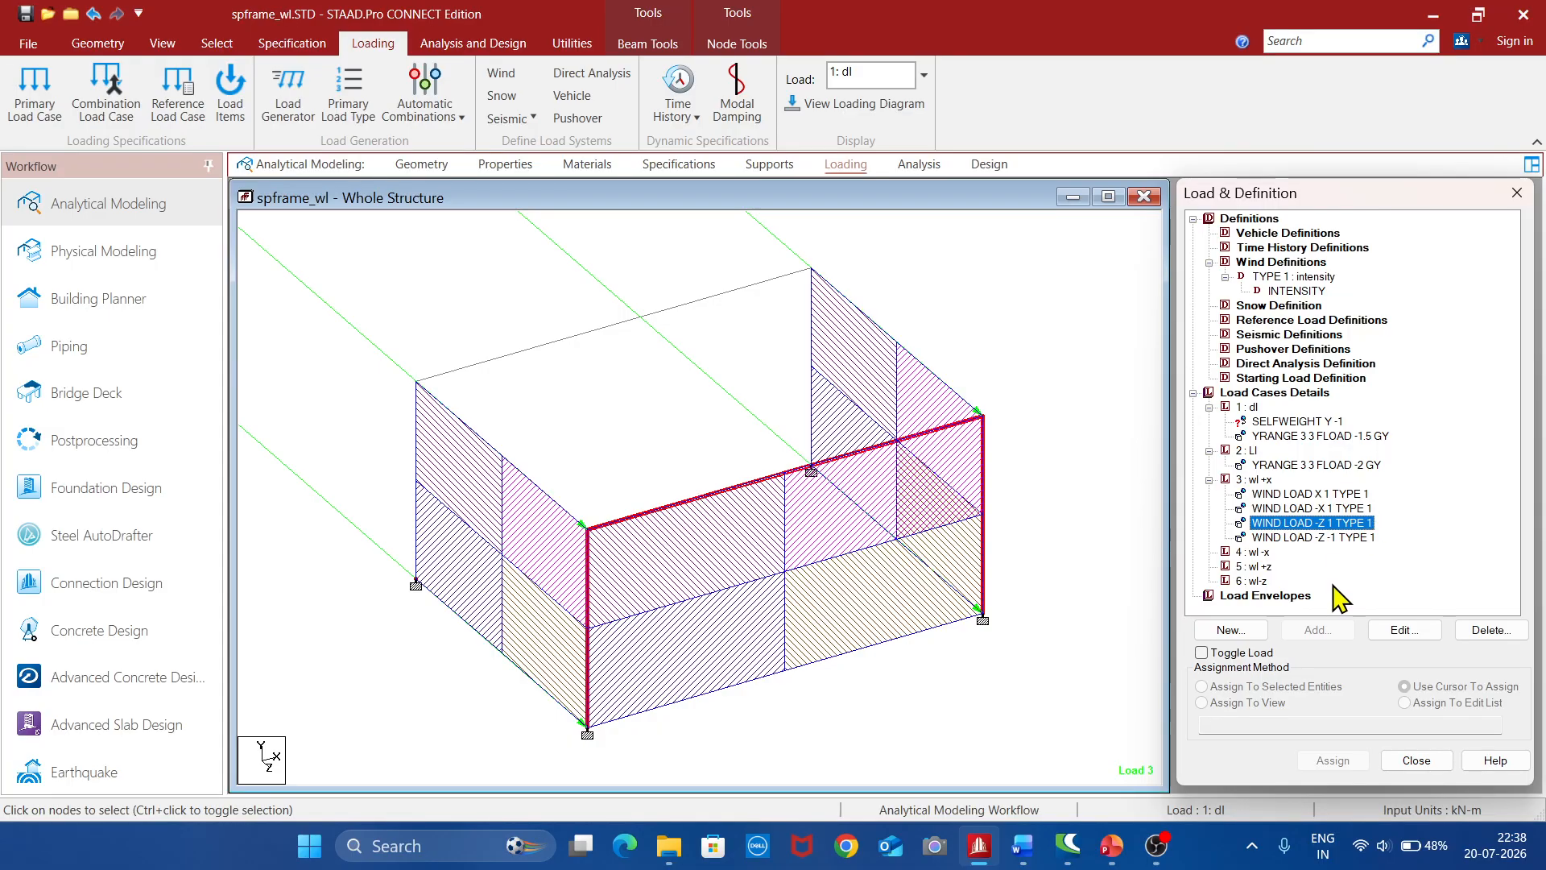
pyautogui.click(1308, 539)
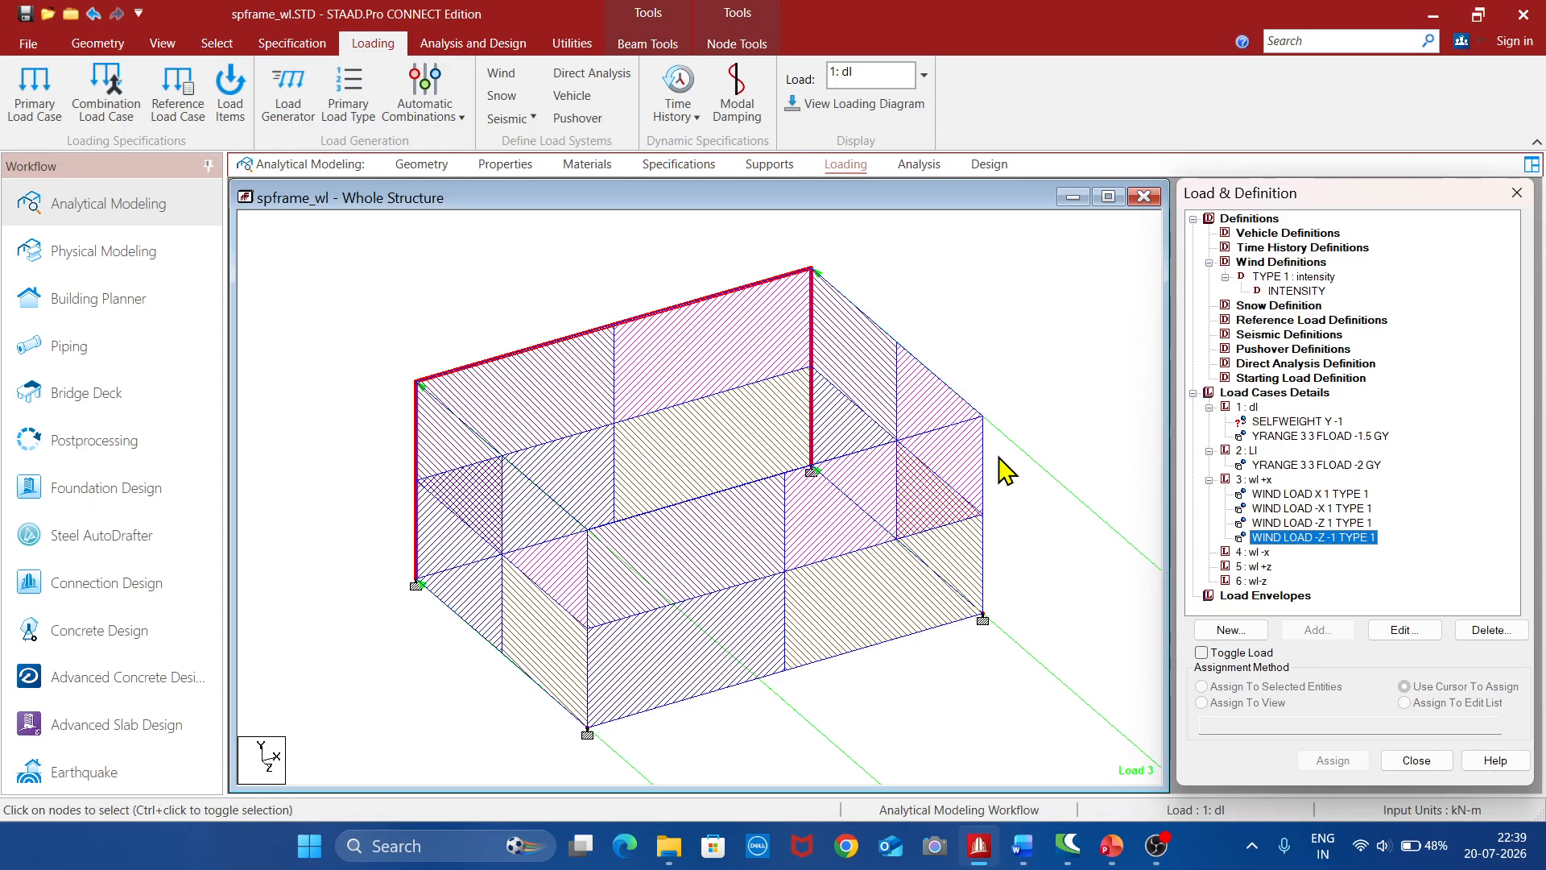
pyautogui.click(1319, 525)
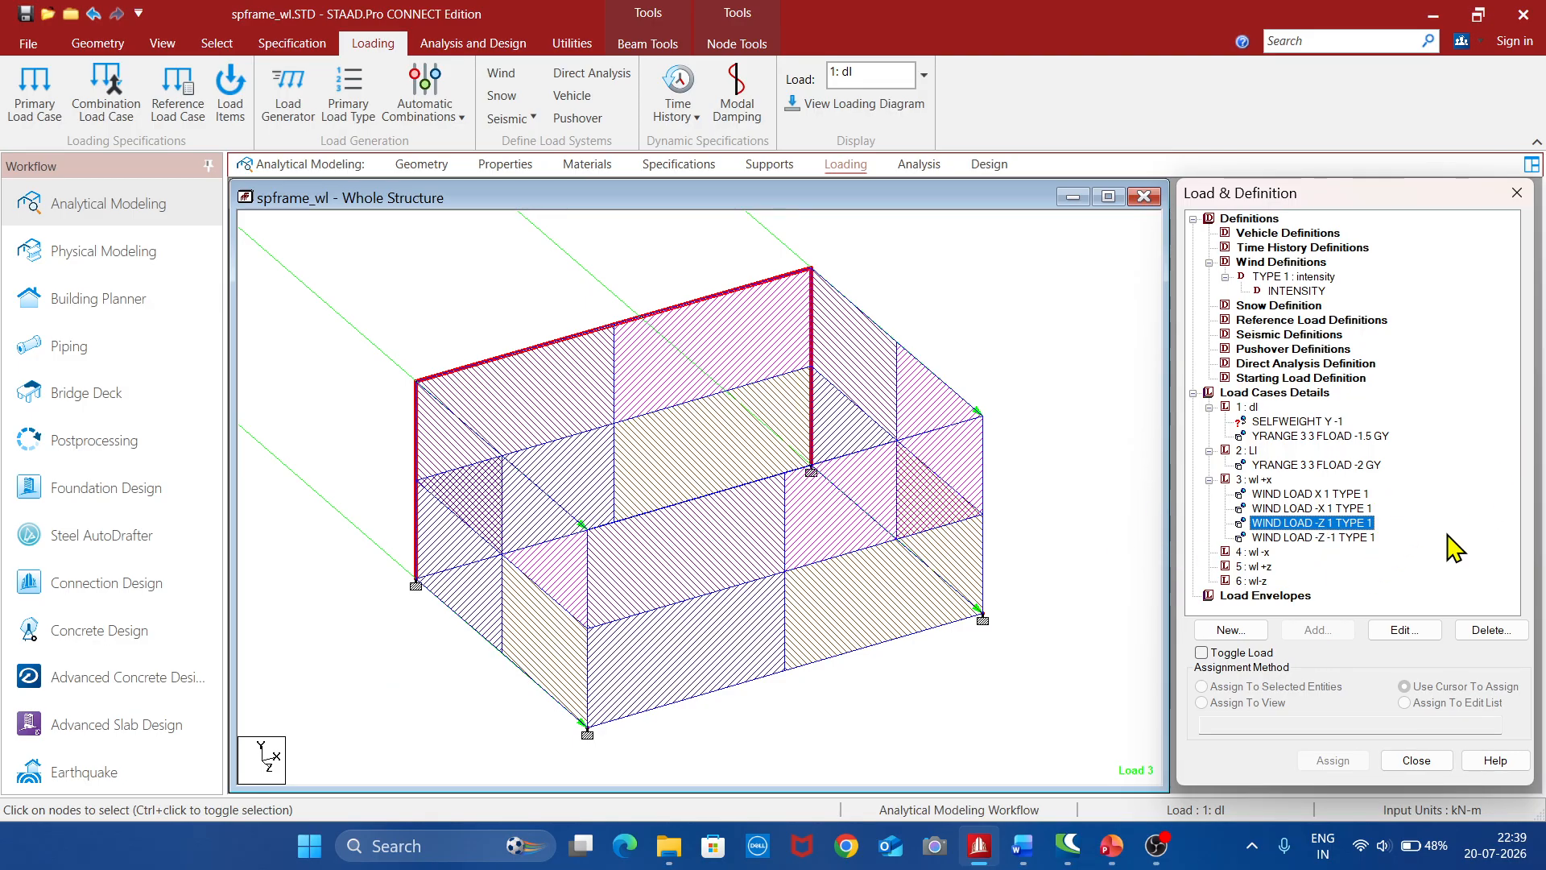
# Add type 1 wind loads with factor -1 in the X, -X and -Z directions to load case 4 "wl -x"
pyautogui.click(1253, 553)
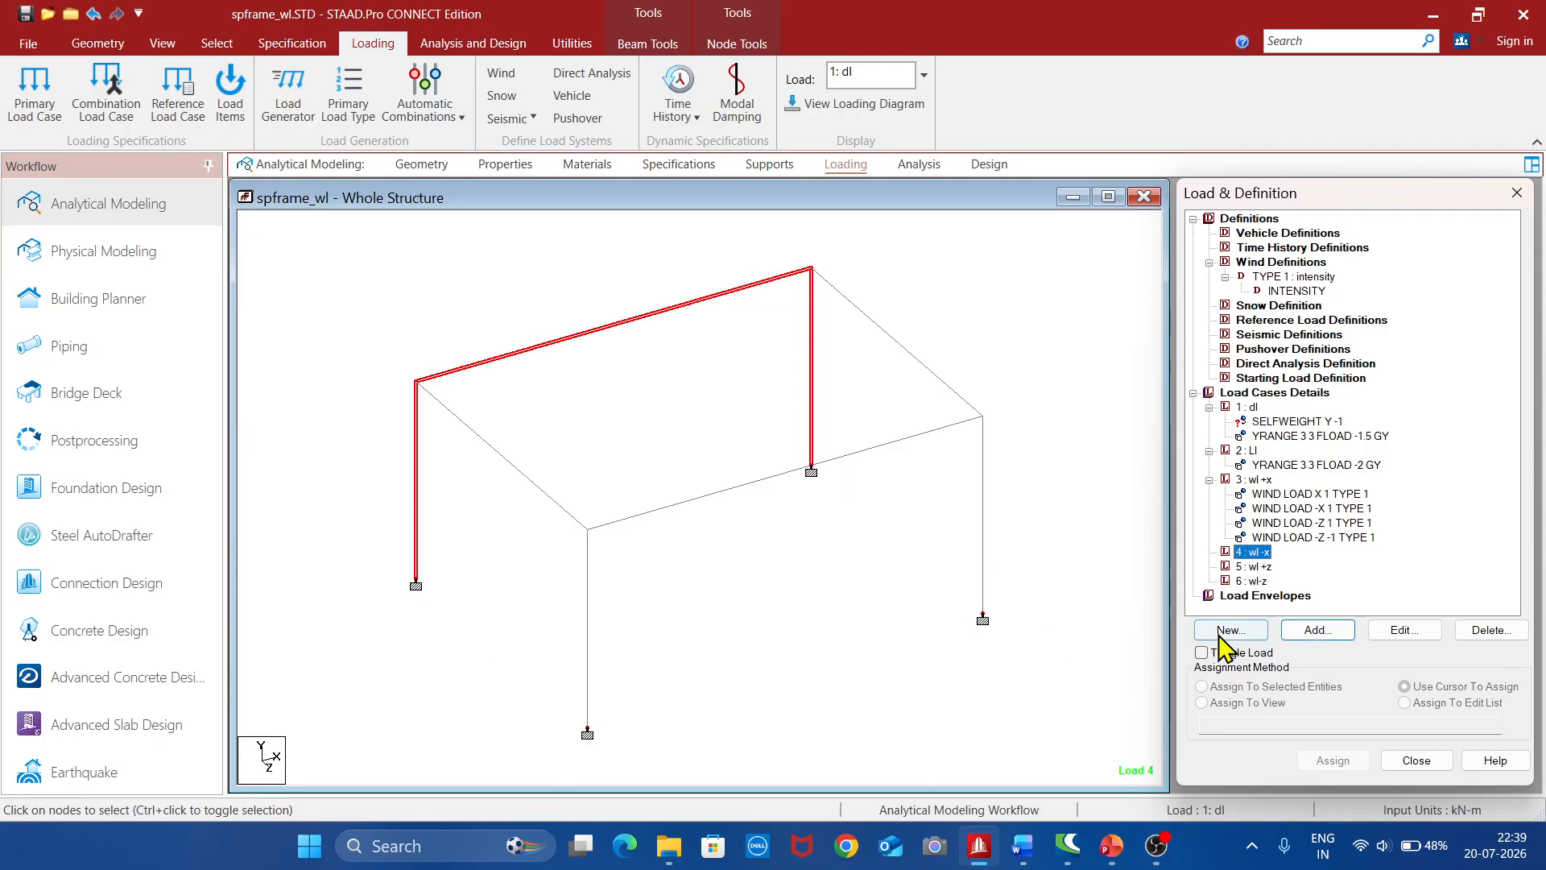
pyautogui.click(1319, 631)
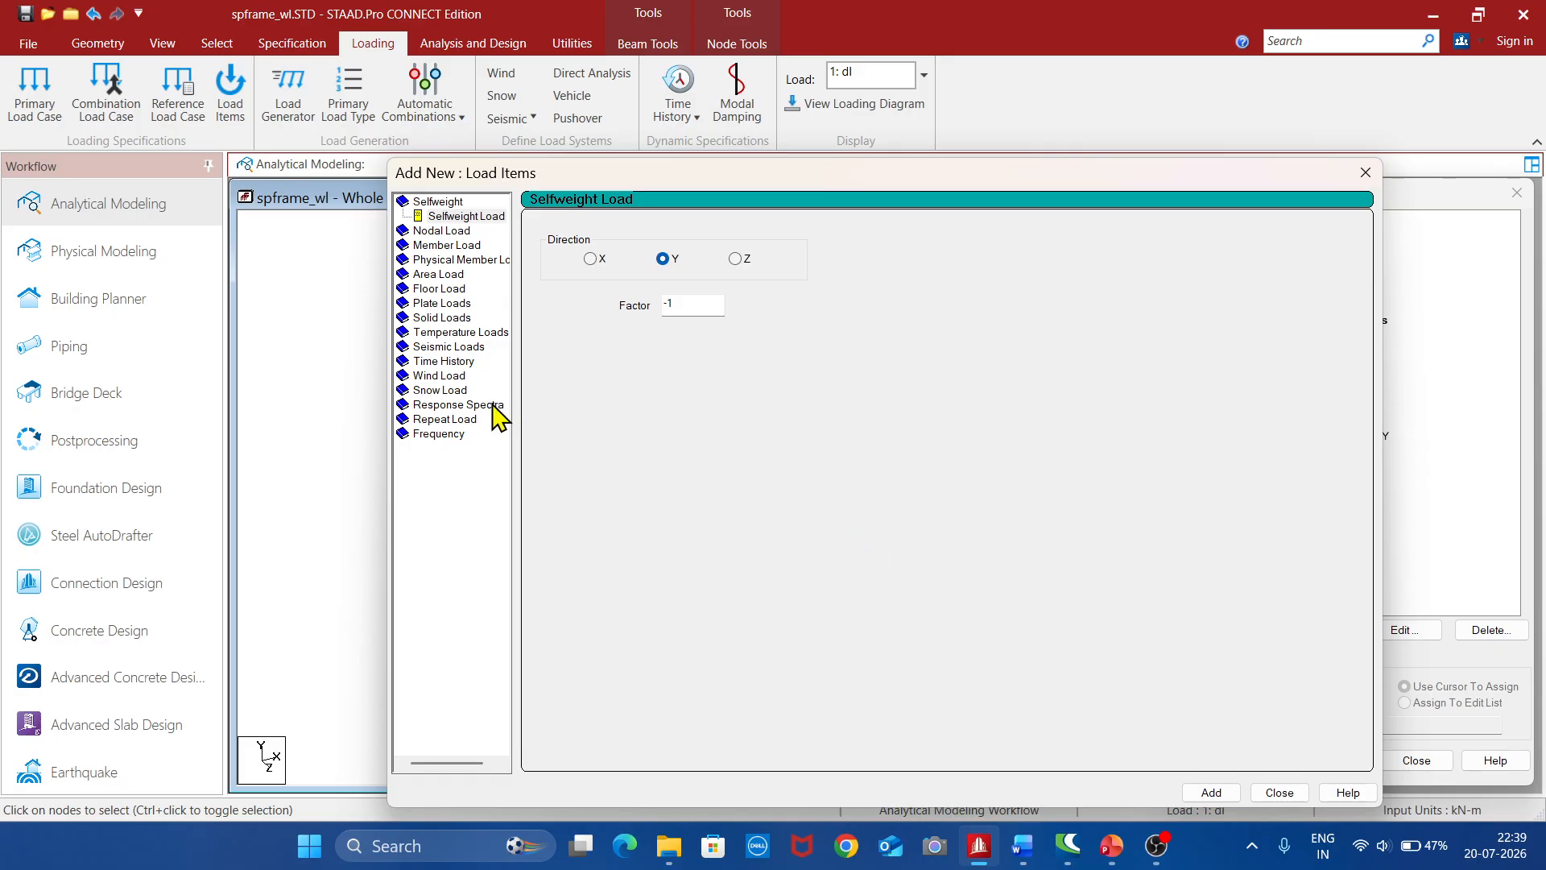
pyautogui.click(462, 376)
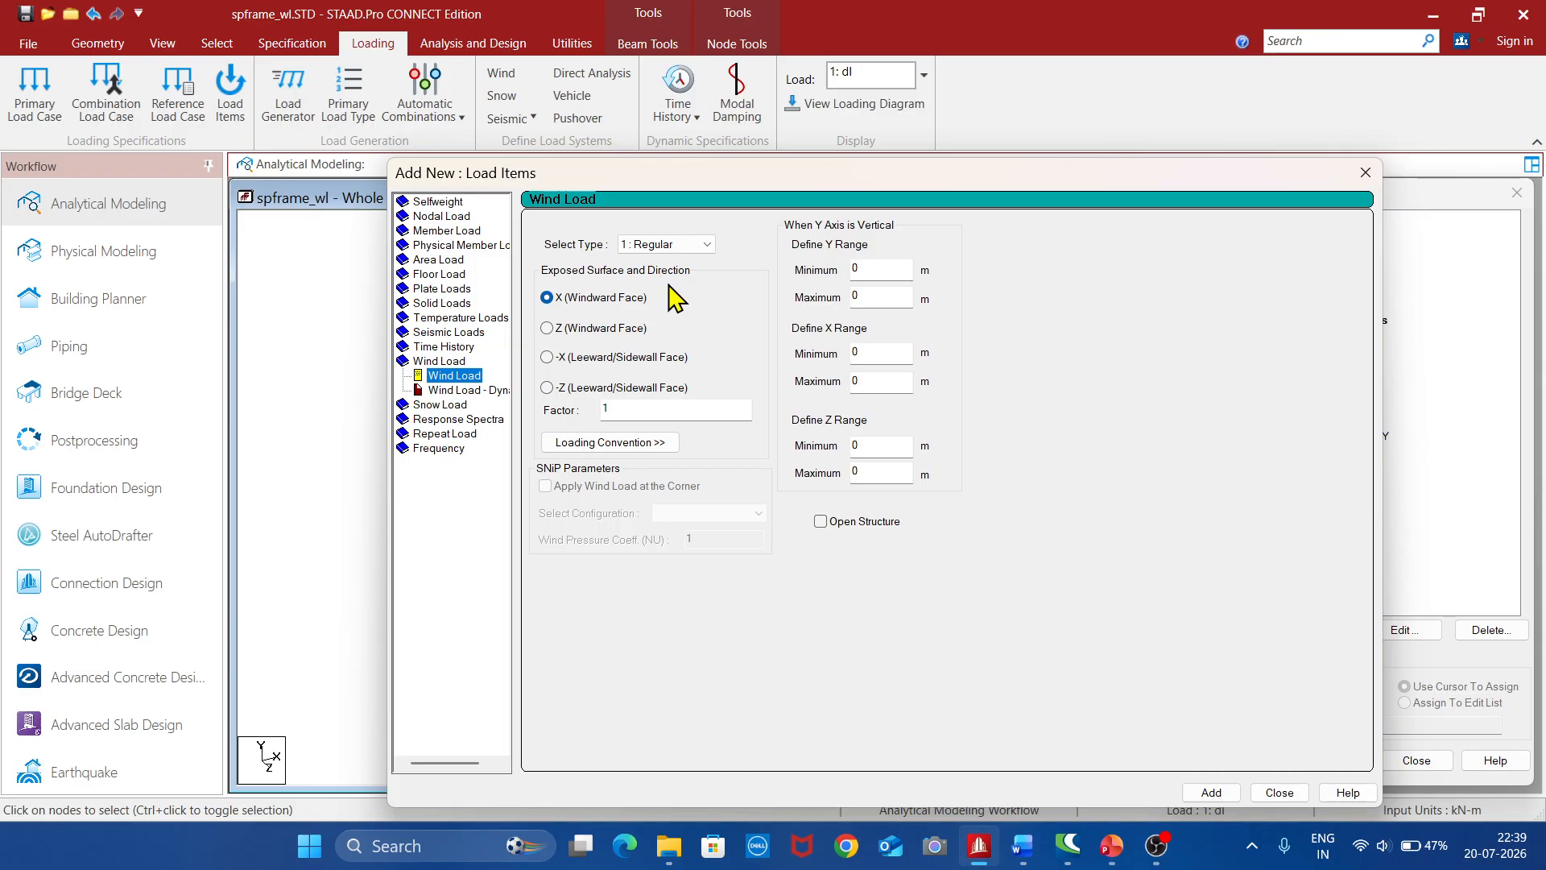
pyautogui.click(614, 409)
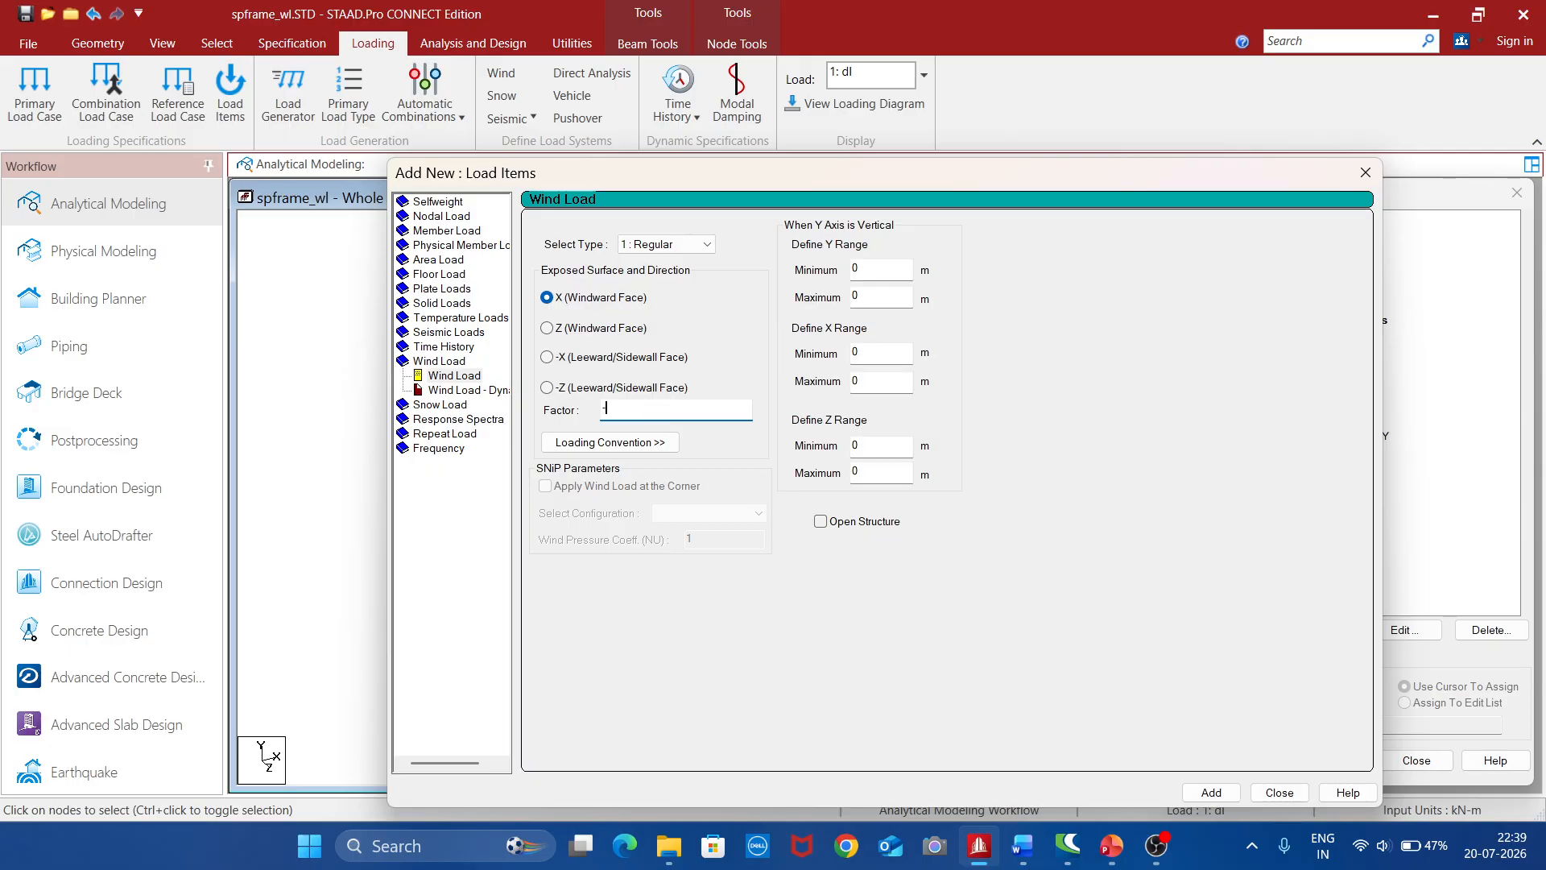
pyautogui.click(1211, 792)
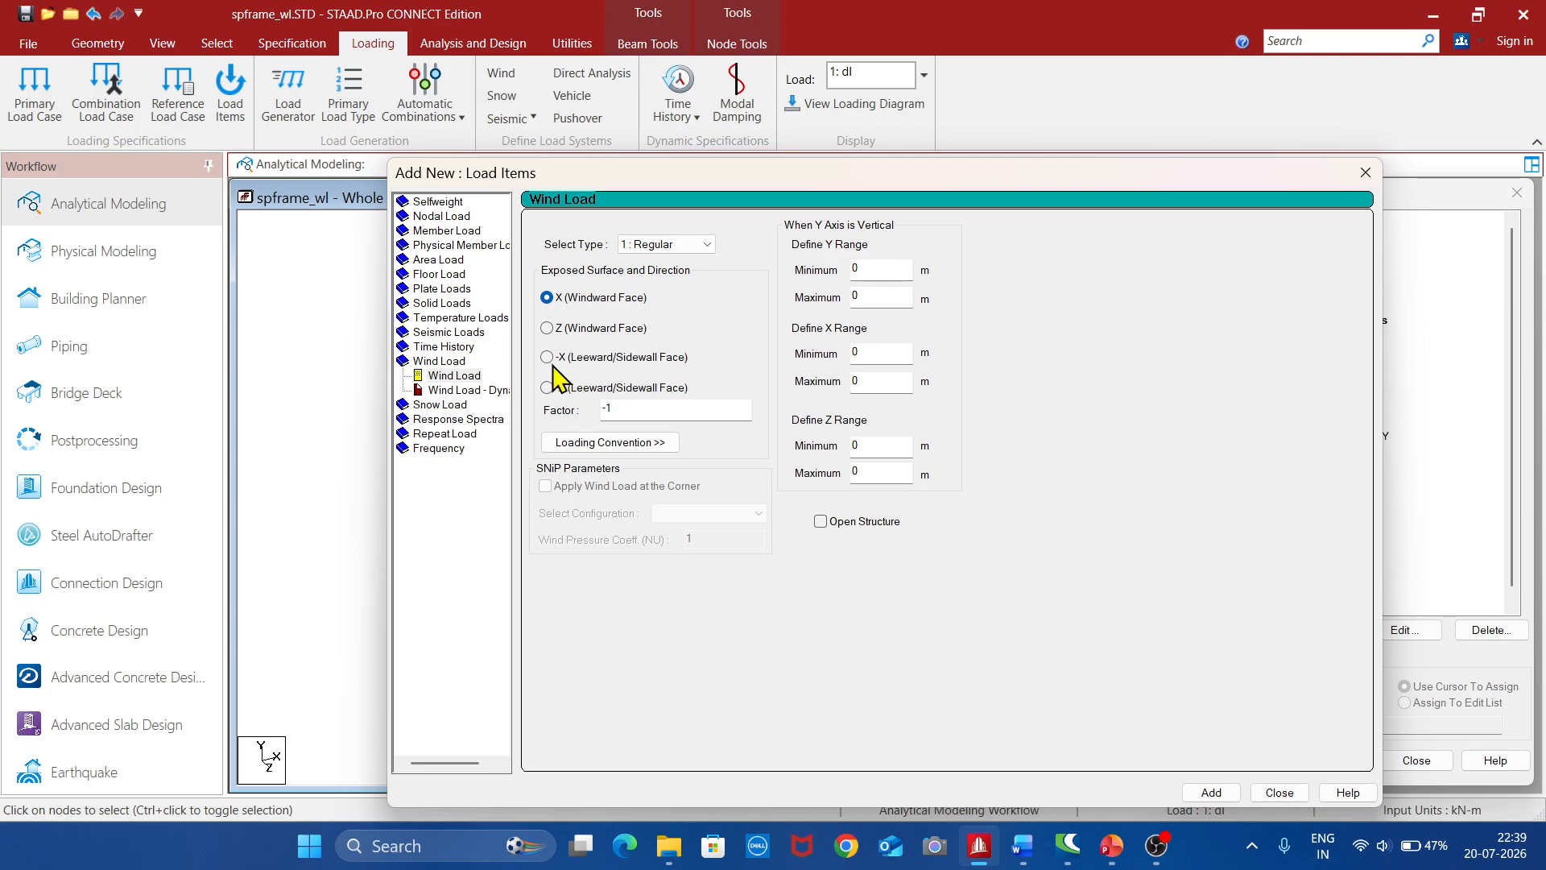
pyautogui.click(547, 358)
pyautogui.click(1216, 792)
pyautogui.click(547, 388)
pyautogui.click(1211, 792)
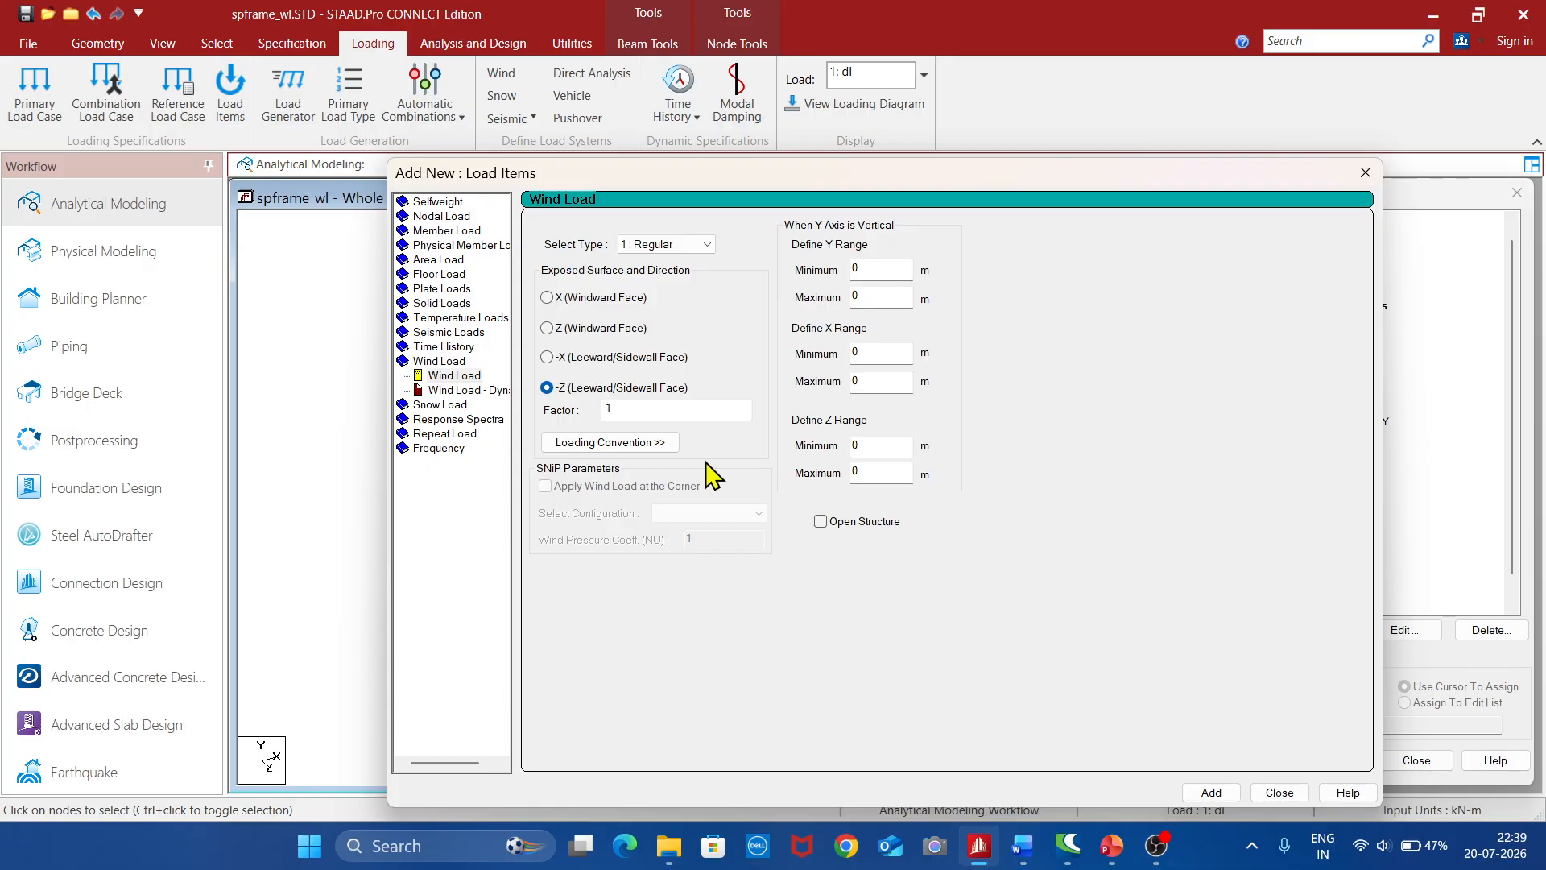
# Add another type 1 wind load in the -Z direction with factor 1 to load case 4, and finish adding items
pyautogui.click(649, 411)
pyautogui.click(1215, 796)
pyautogui.click(1277, 793)
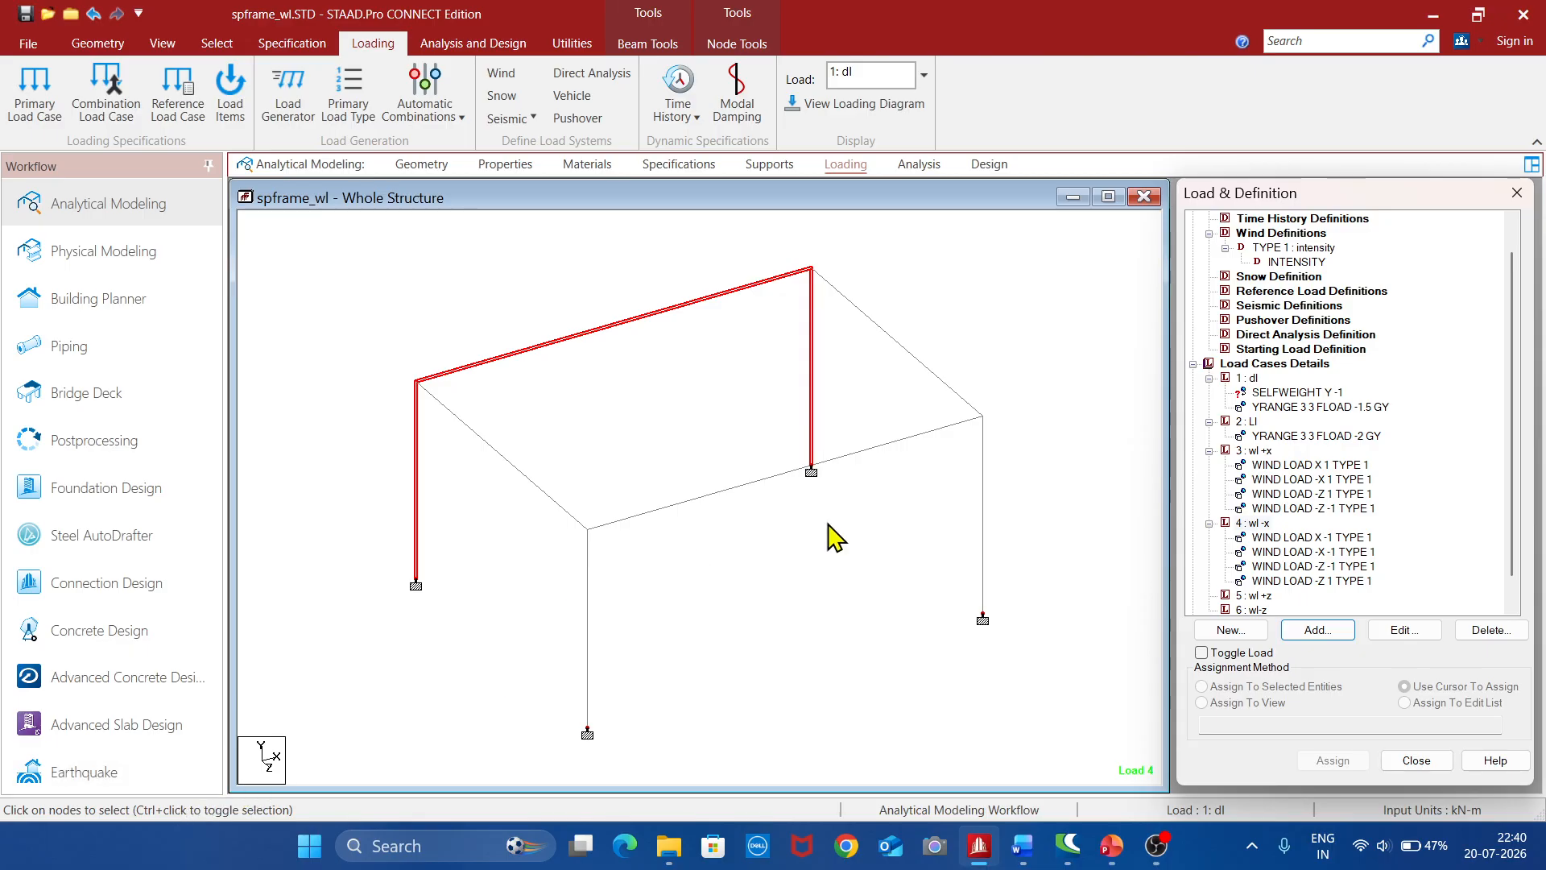
# Inspect the faces and directions of the four wind load items in load case 4 "wl -x" on the frame
pyautogui.click(1327, 538)
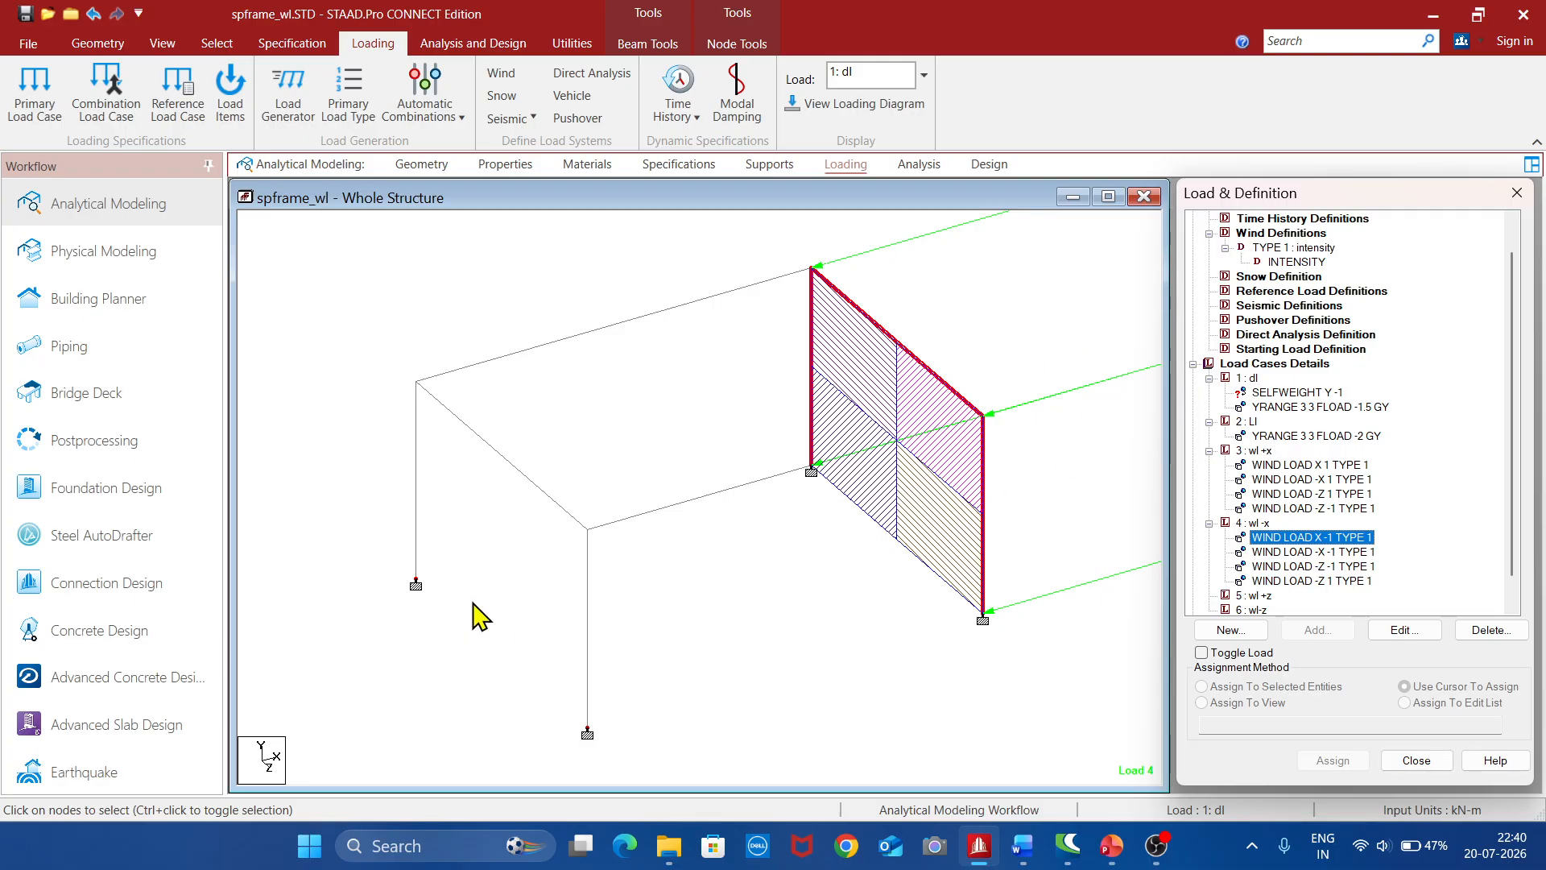
pyautogui.click(1333, 554)
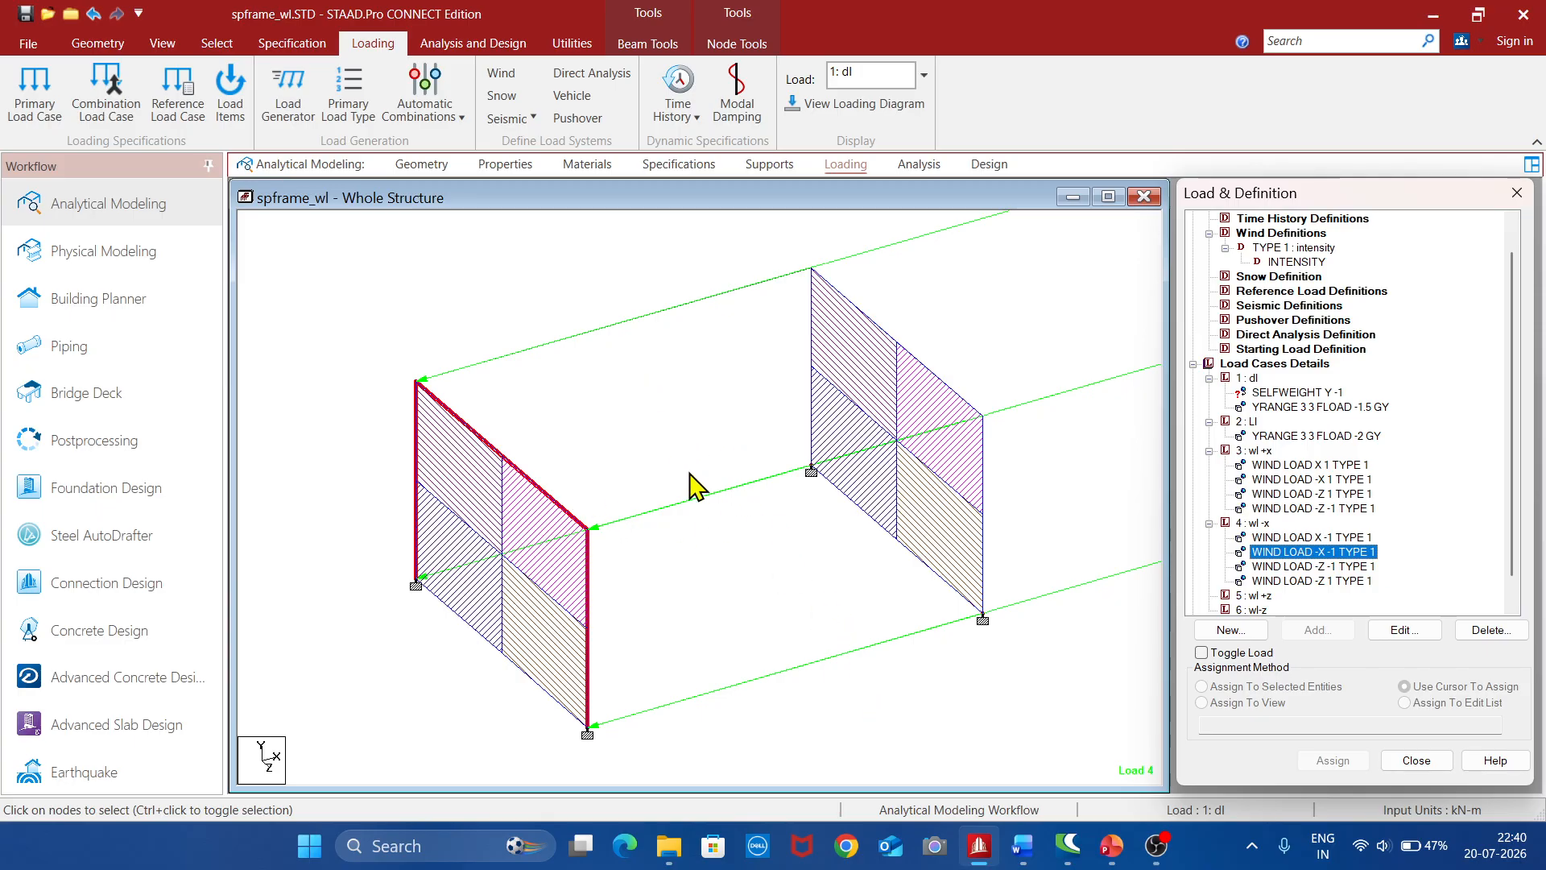
pyautogui.click(1328, 568)
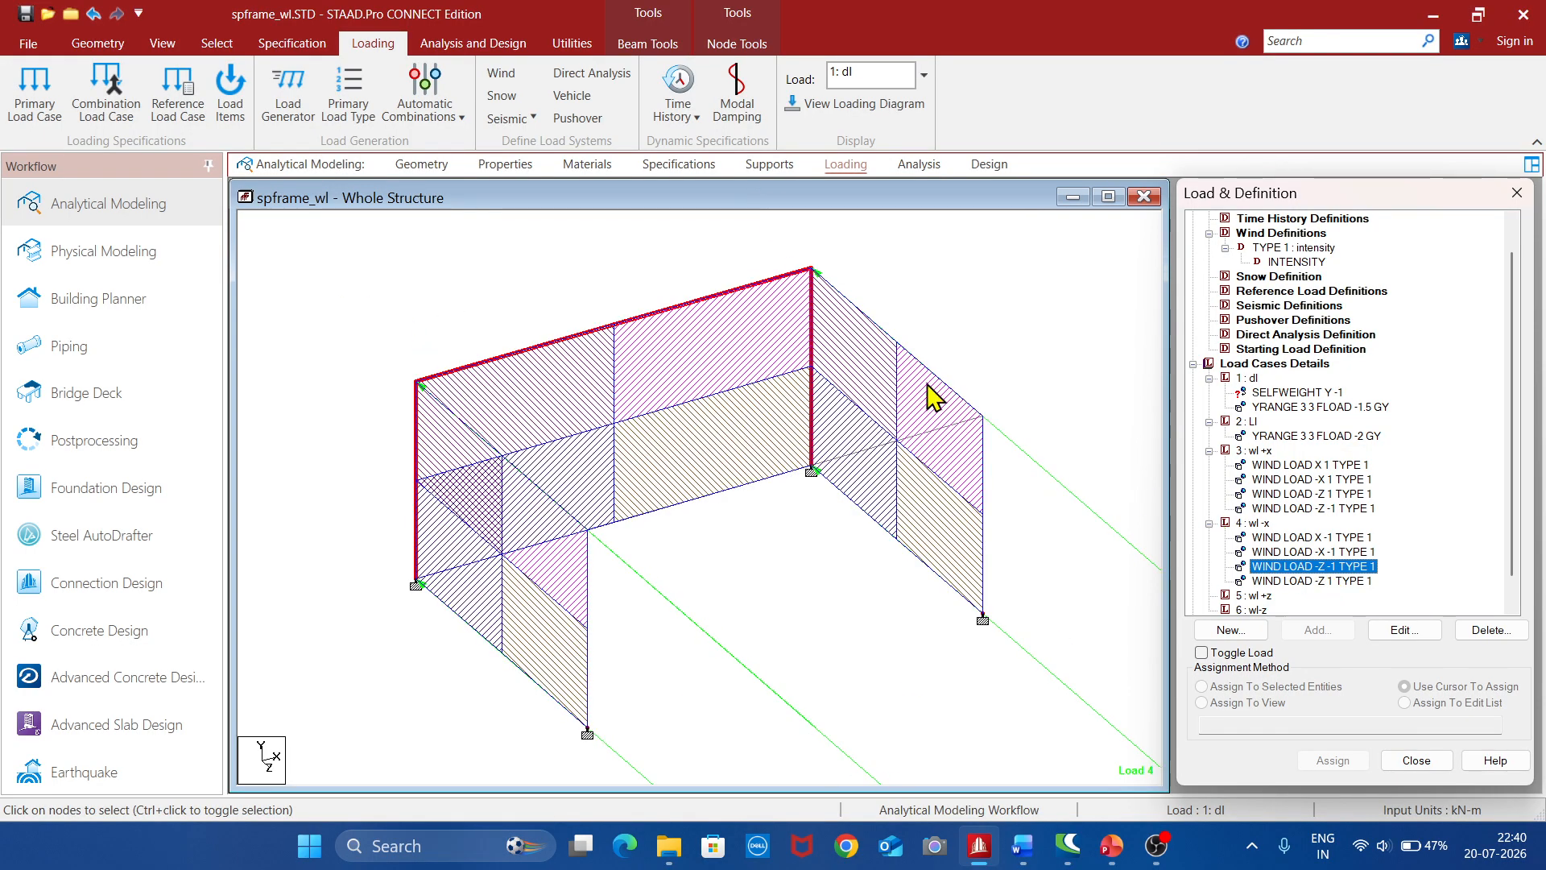
pyautogui.click(1335, 581)
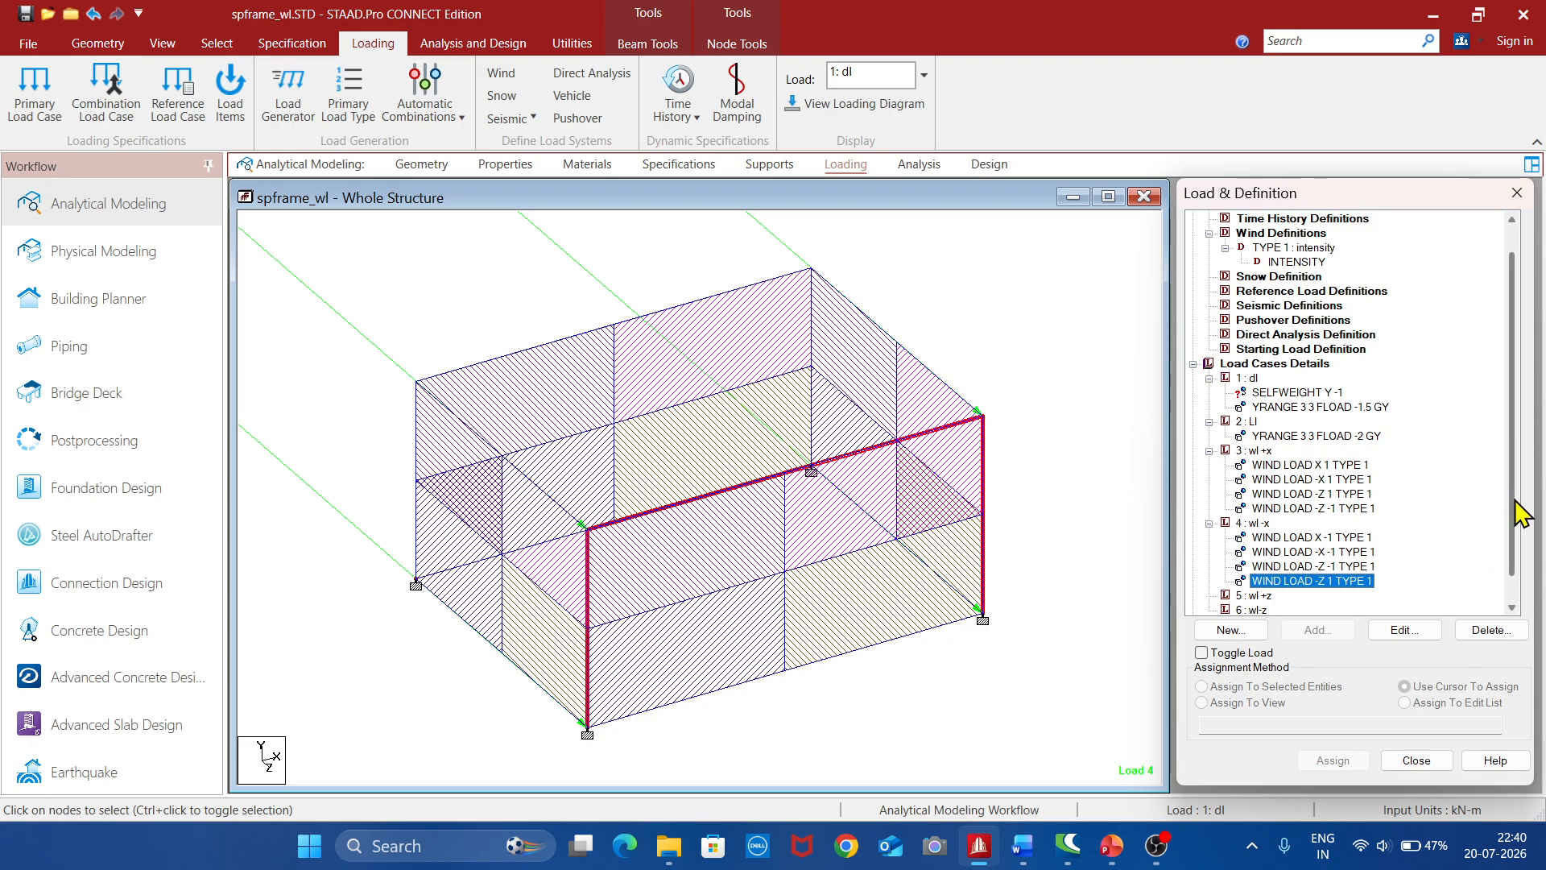
# Add type 1 wind loads to load case 5 "wl +z" in Z, -Z and -X with factor 1, plus one in -X with factor -1
pyautogui.scroll(-1, 1518, 516)
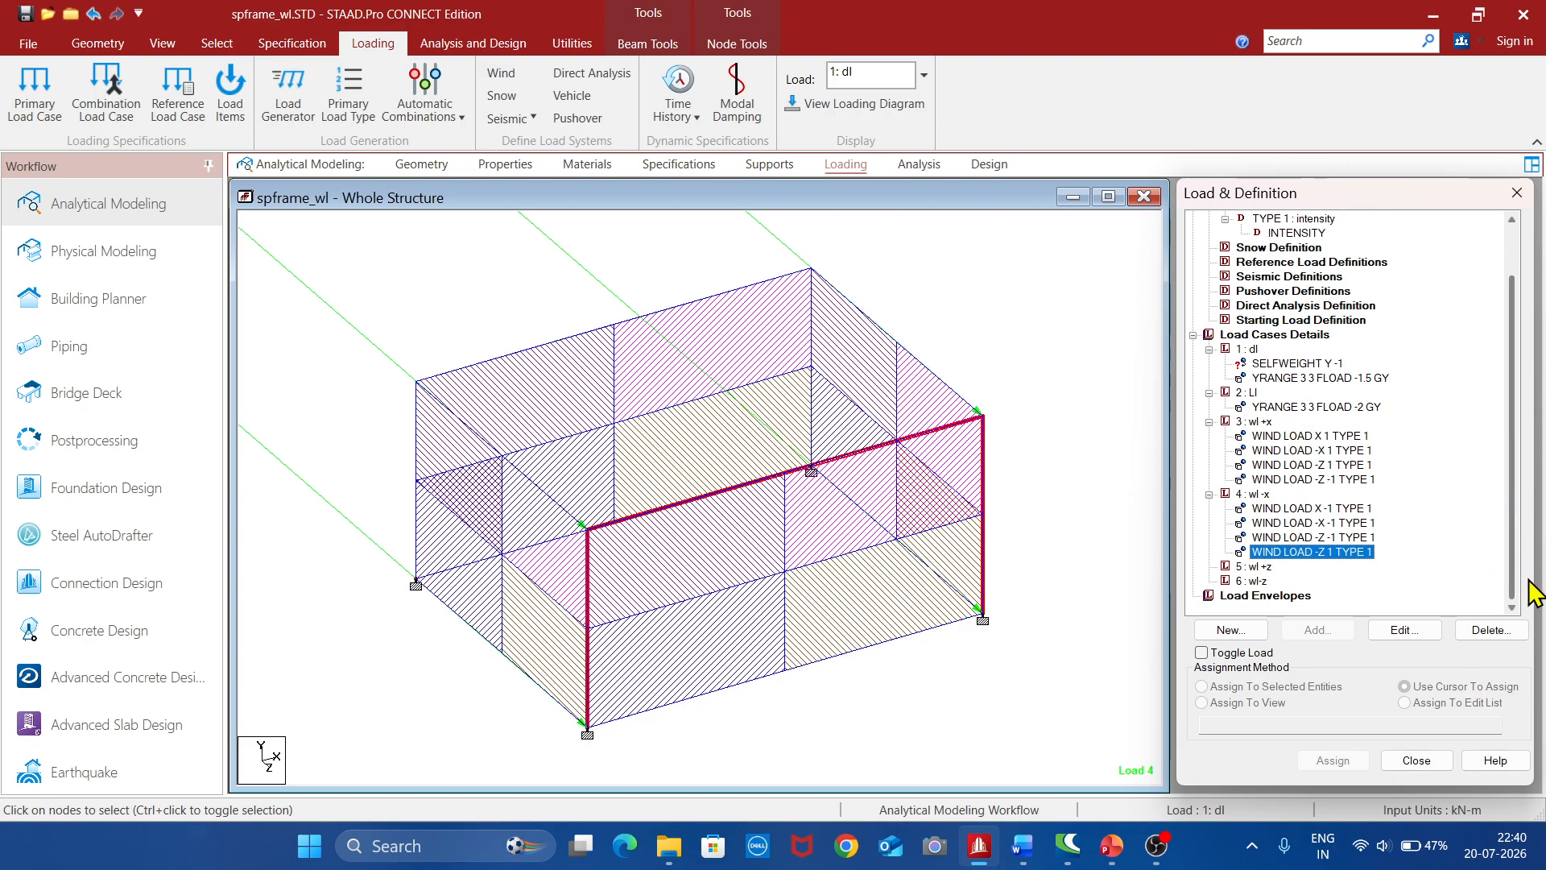
pyautogui.click(1258, 566)
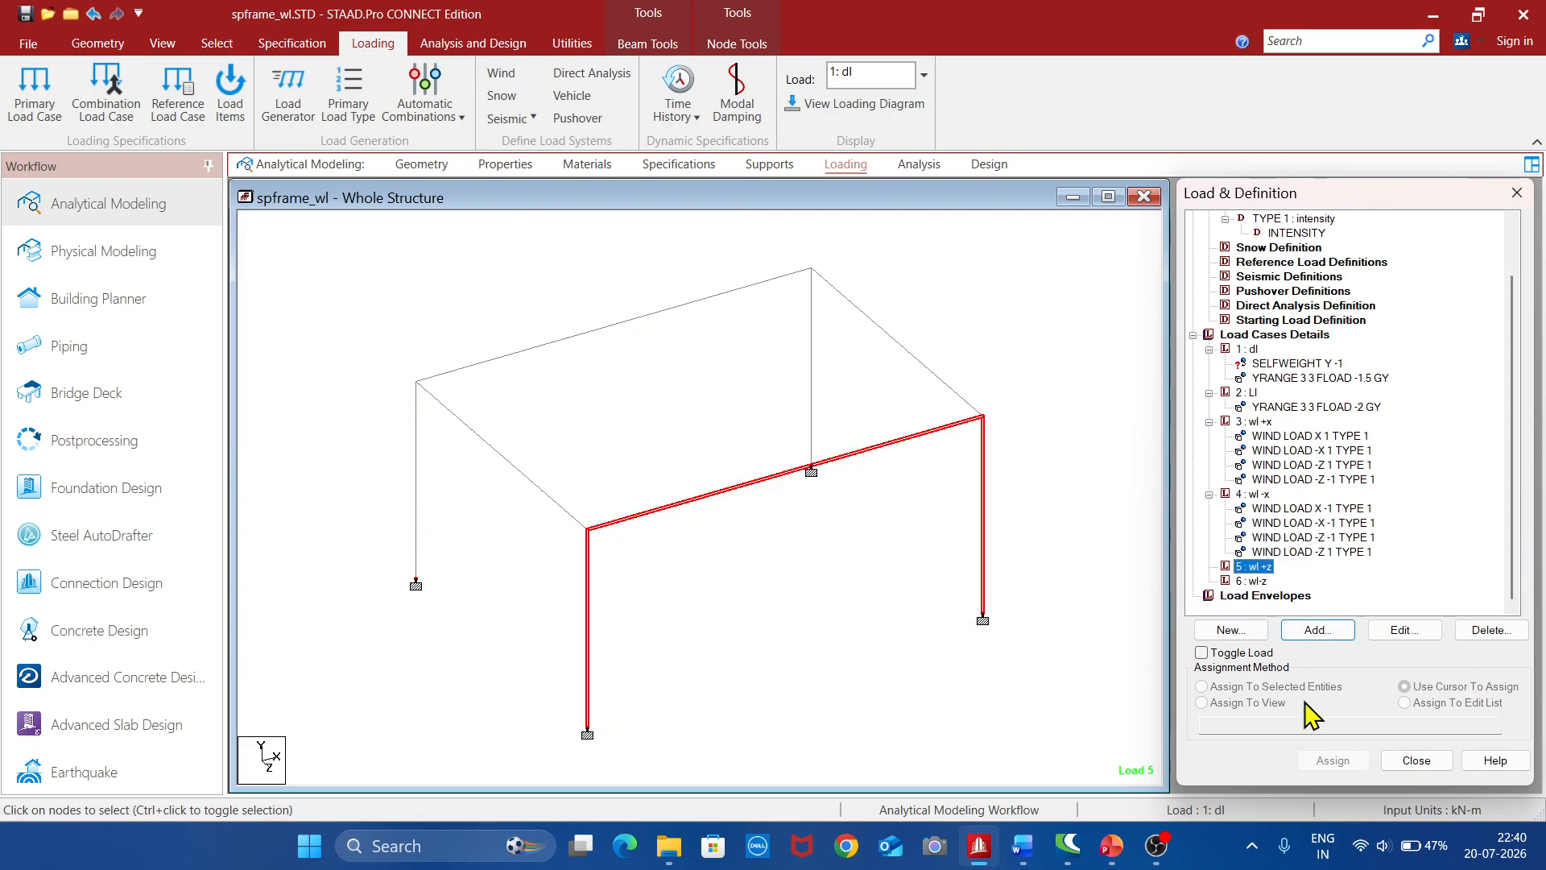
pyautogui.click(1279, 635)
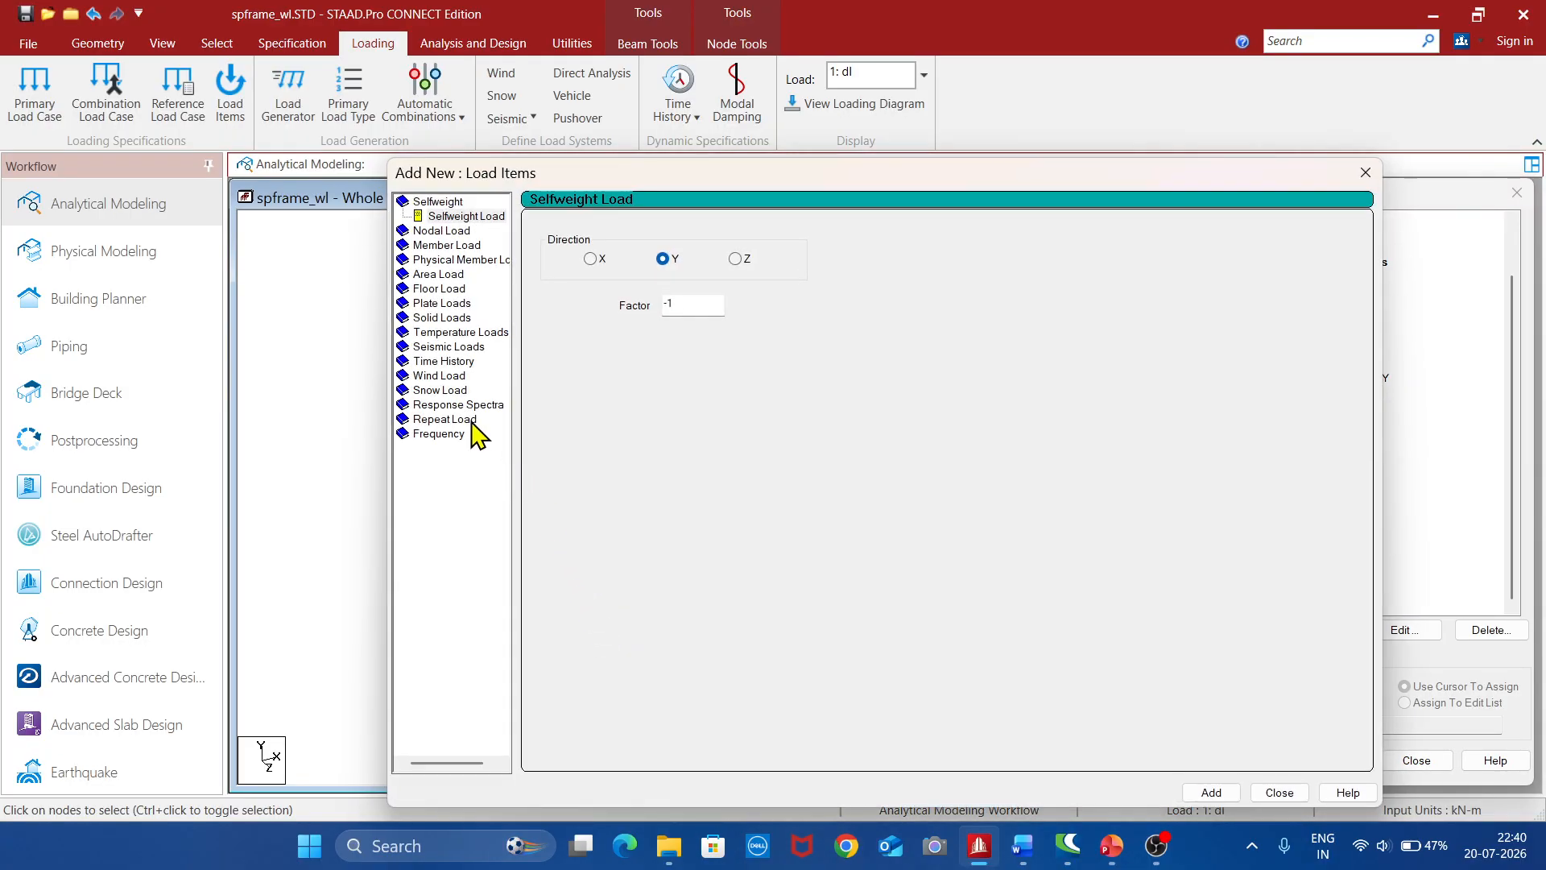
pyautogui.click(452, 376)
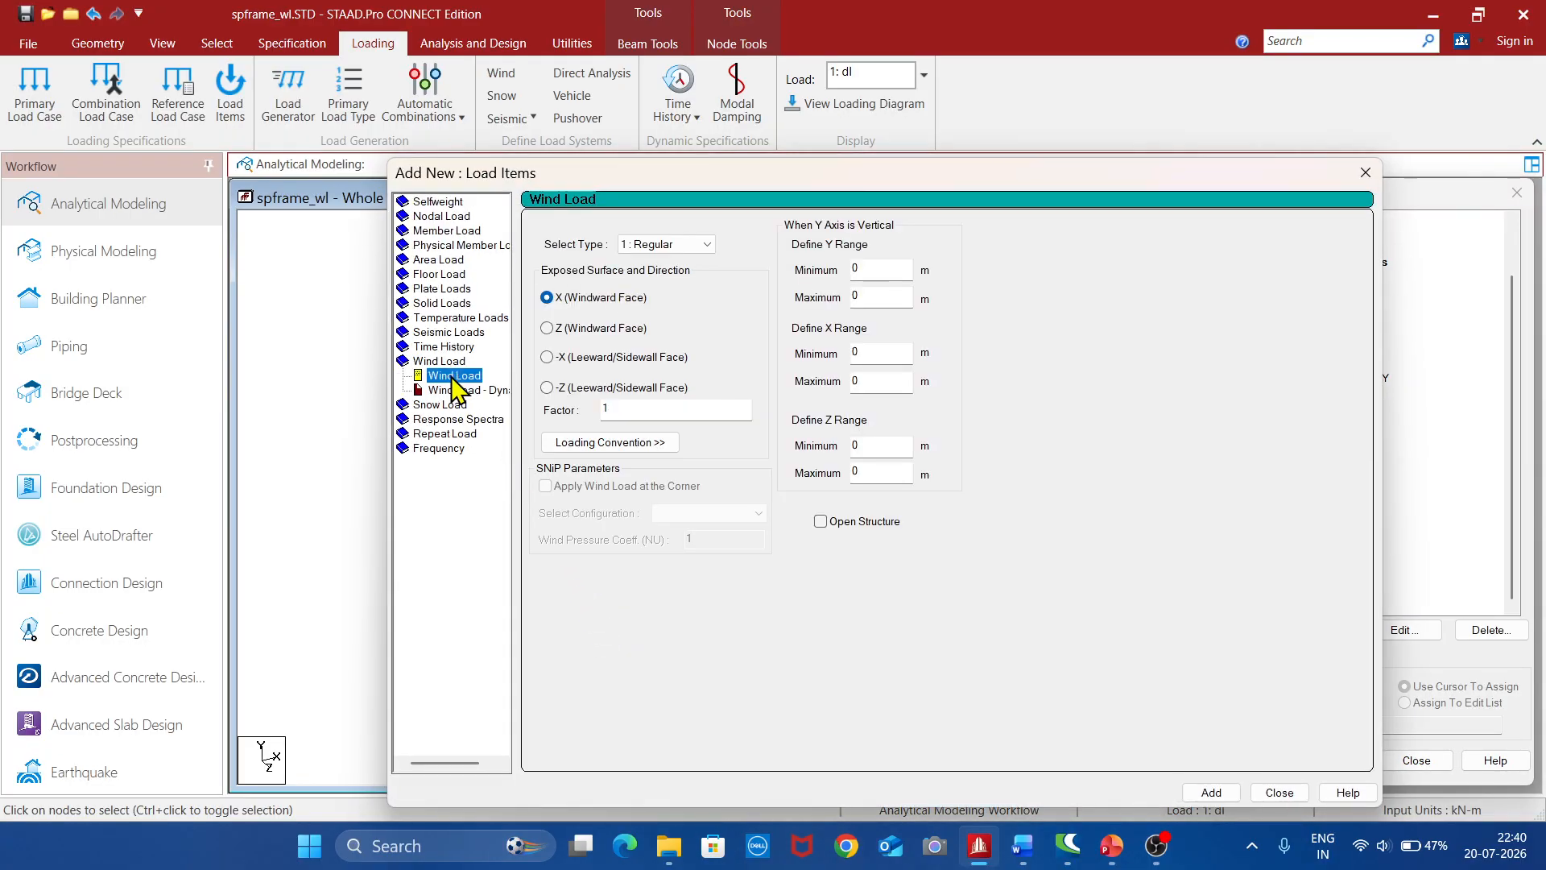
pyautogui.click(548, 327)
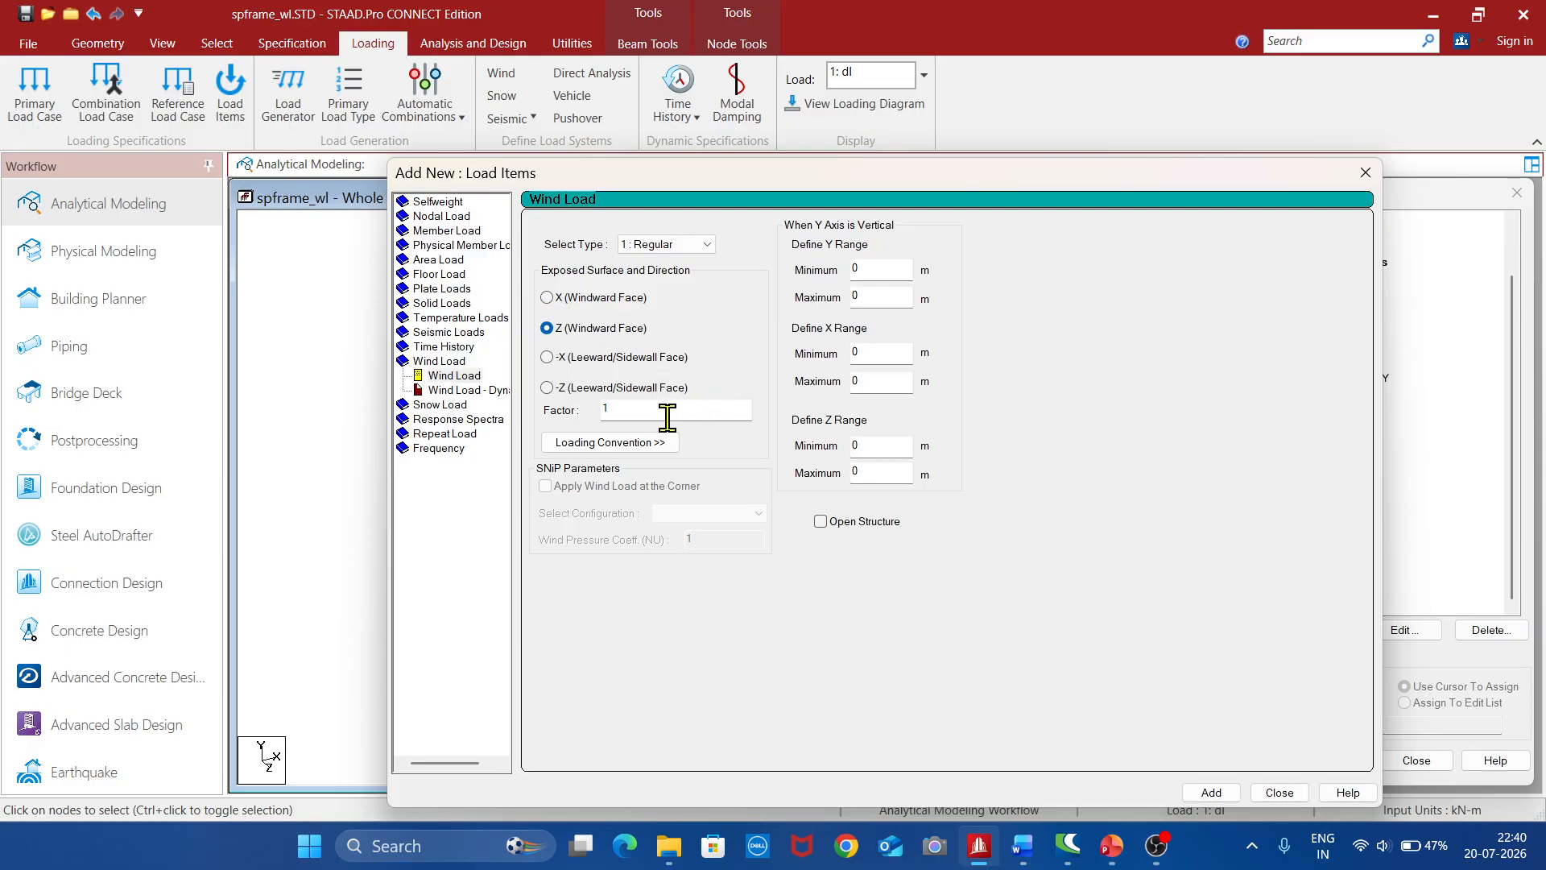
pyautogui.click(1206, 797)
pyautogui.click(547, 388)
pyautogui.click(1208, 792)
pyautogui.click(1192, 793)
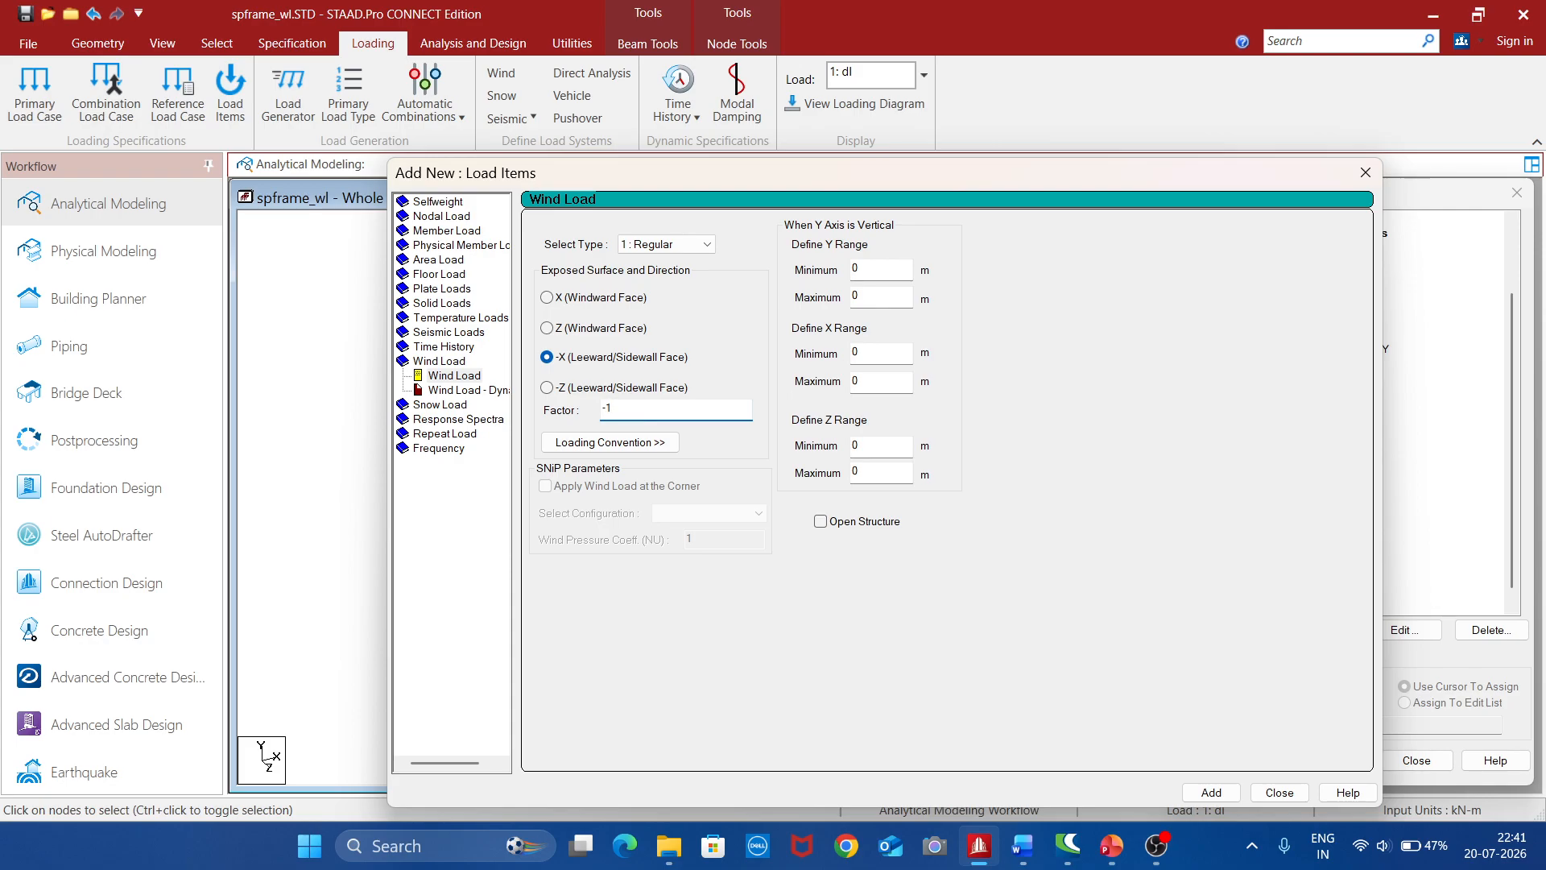
pyautogui.click(1212, 793)
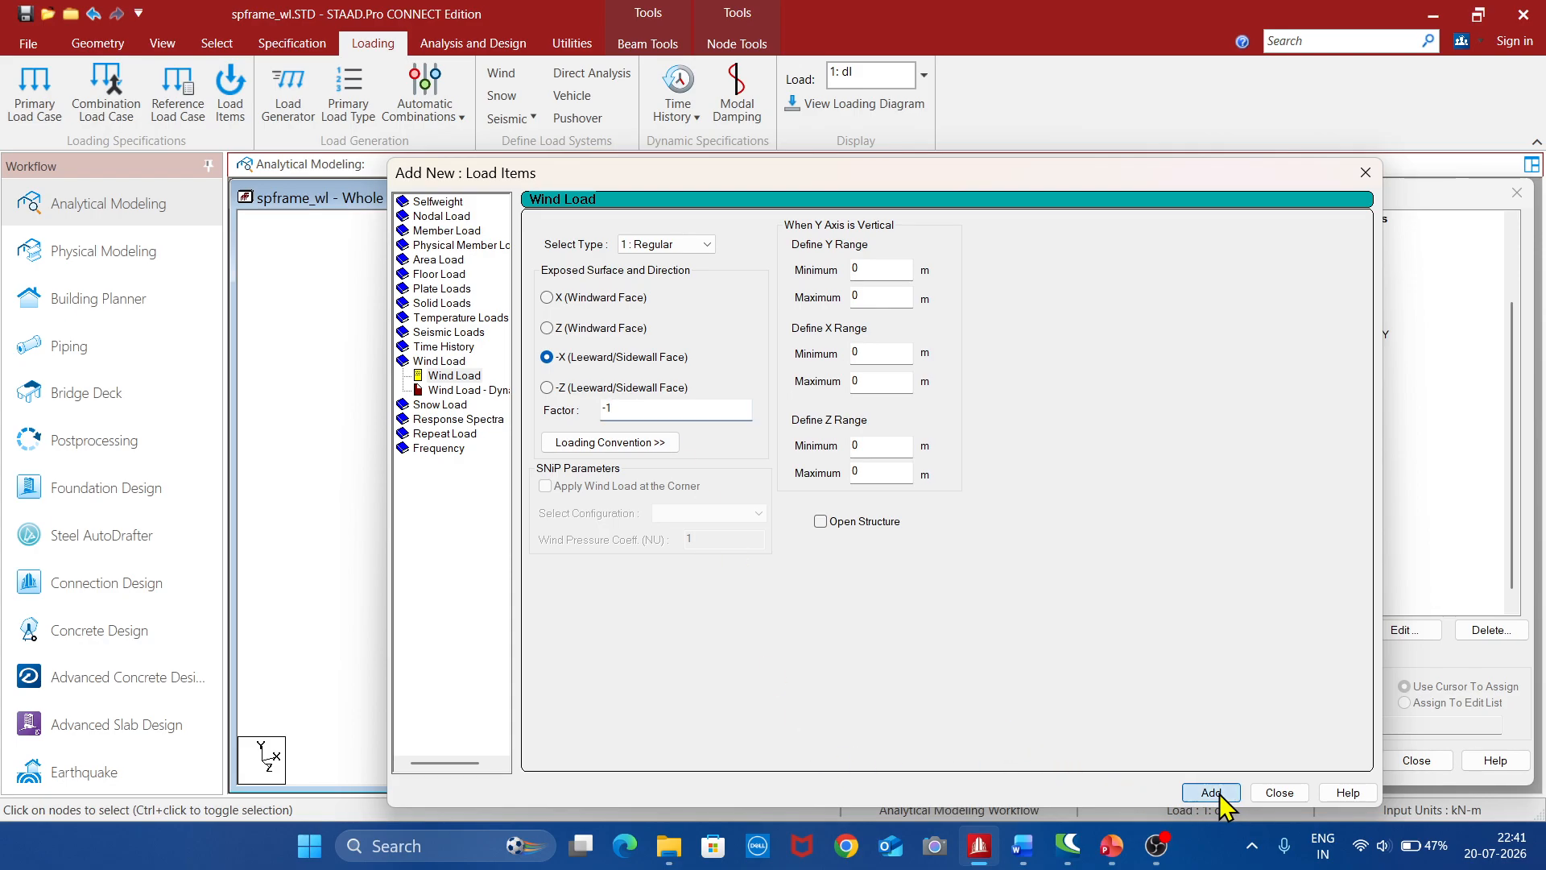
pyautogui.click(1280, 793)
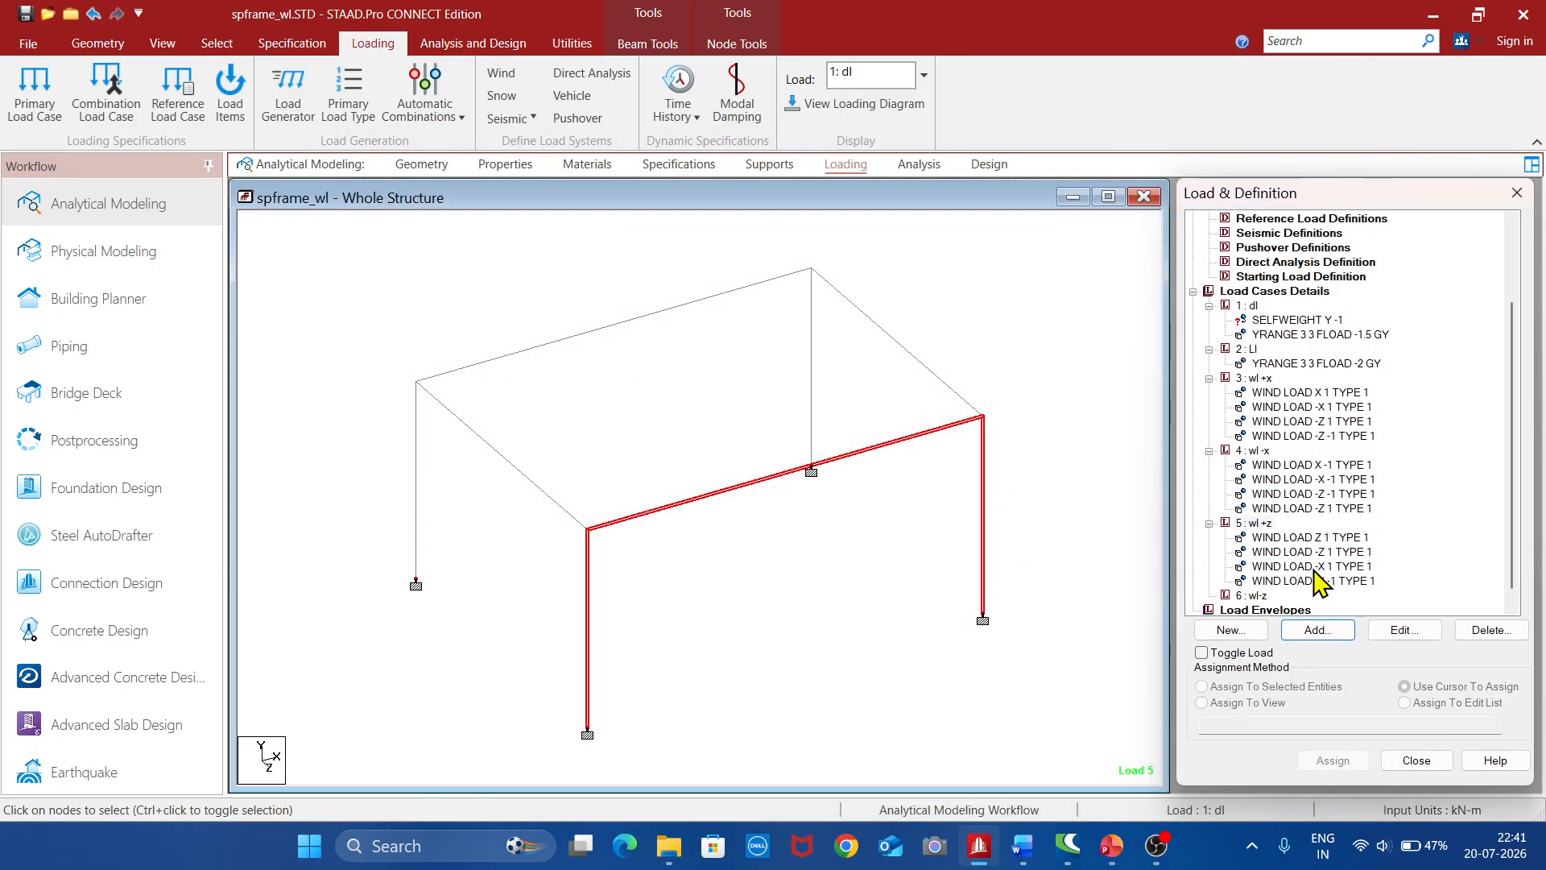
# Inspect the faces and directions of the four wind load items in load case 5 "wl +z" on the frame
pyautogui.click(1319, 539)
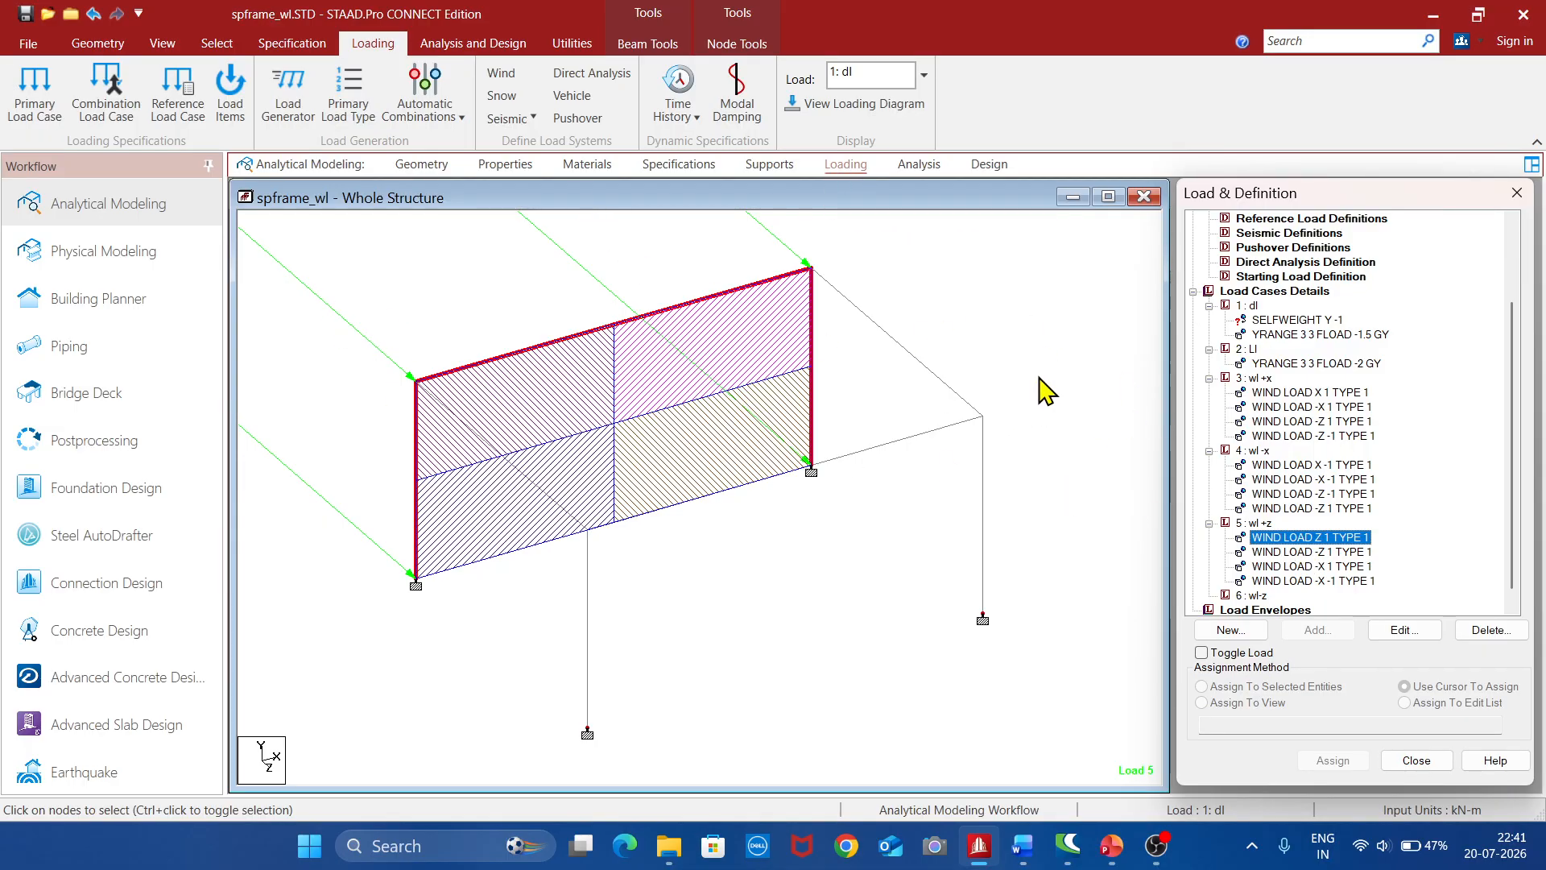
pyautogui.click(1322, 553)
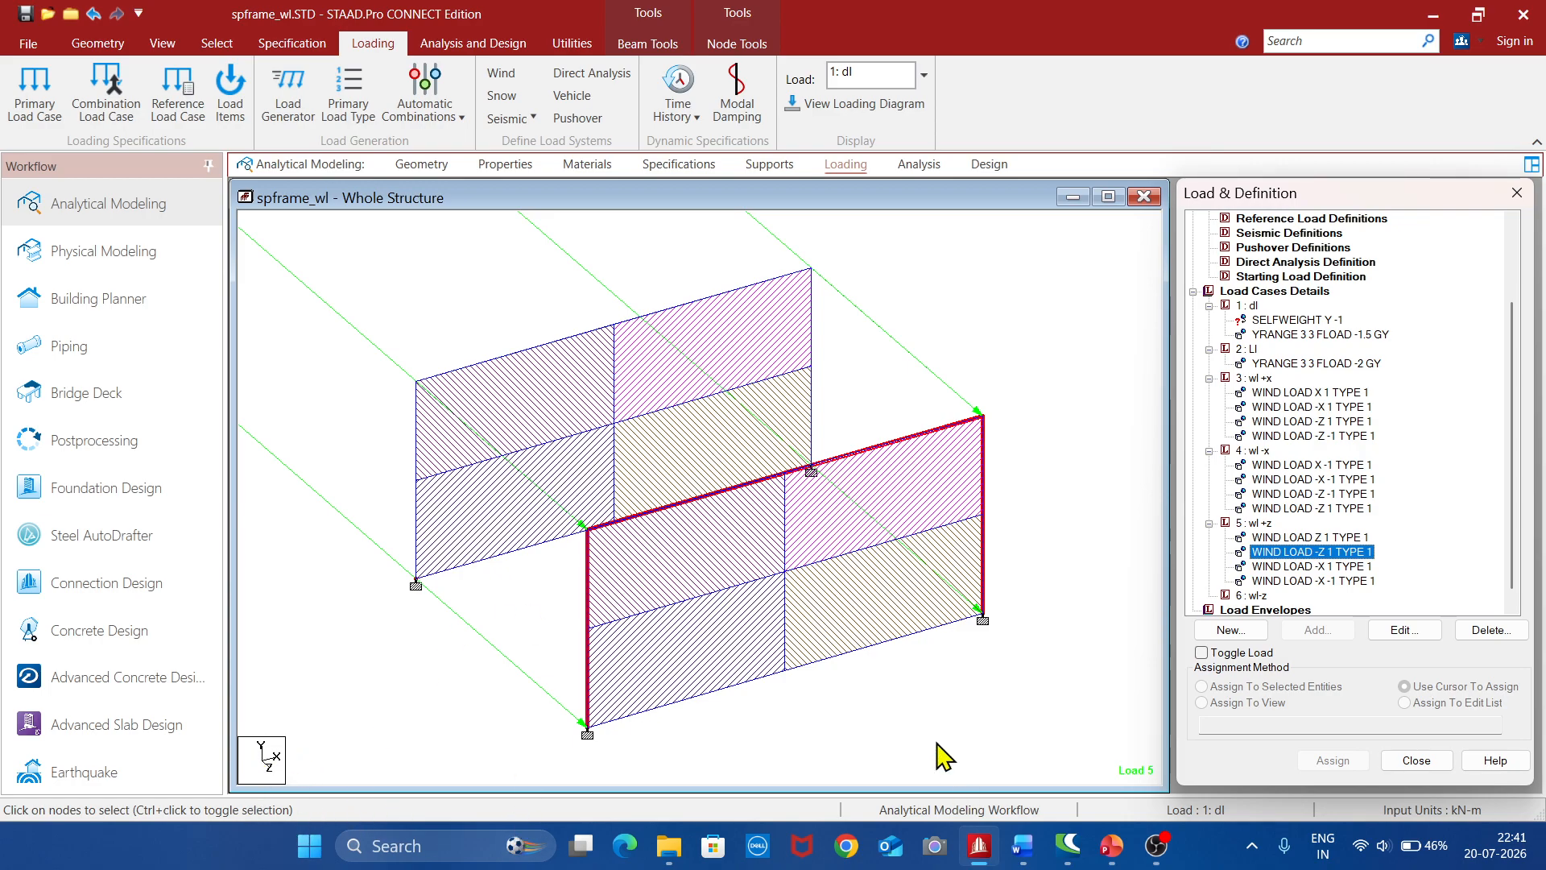
pyautogui.click(1337, 566)
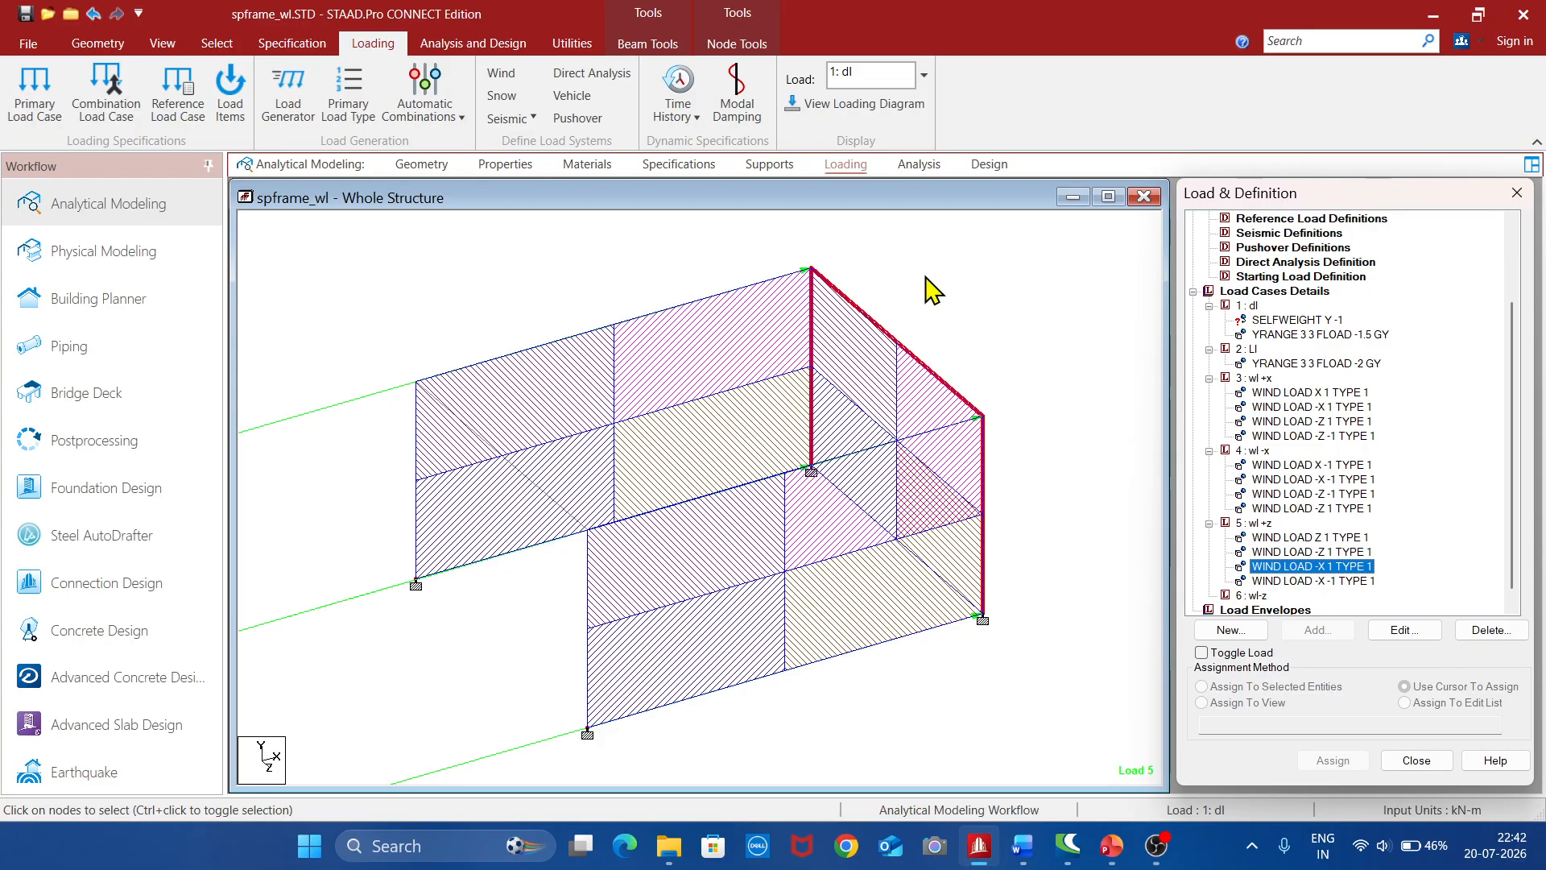
pyautogui.click(1320, 580)
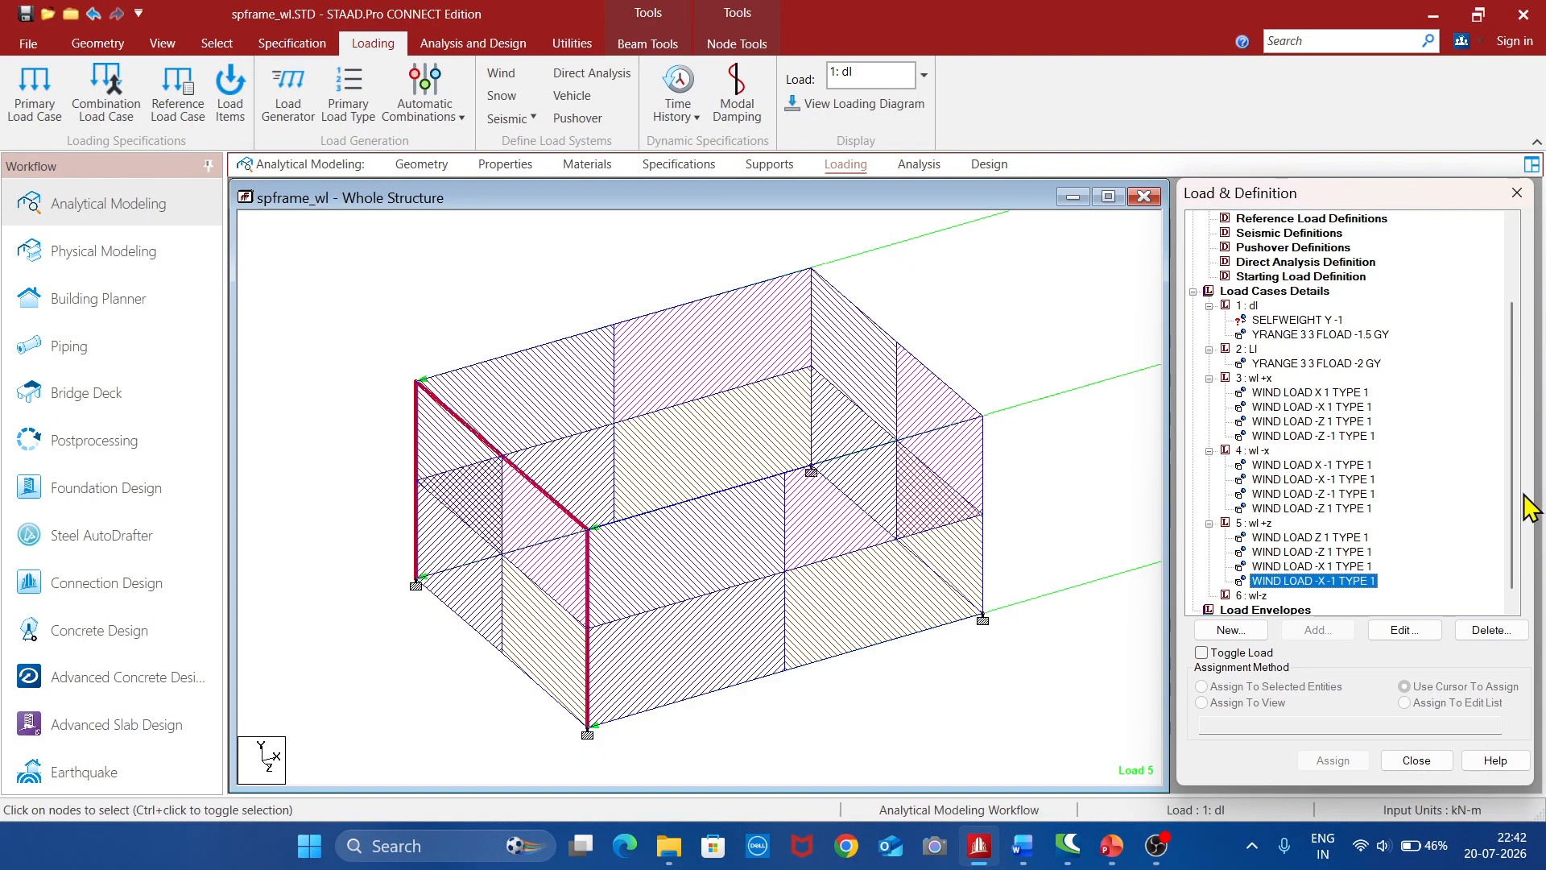
# Add type 1 wind loads to load case 6 "wl-z" in Z, -Z and -X with factor -1, plus one in -X with factor 1
pyautogui.moveTo(1512, 505); pyautogui.dragTo(1512, 557)
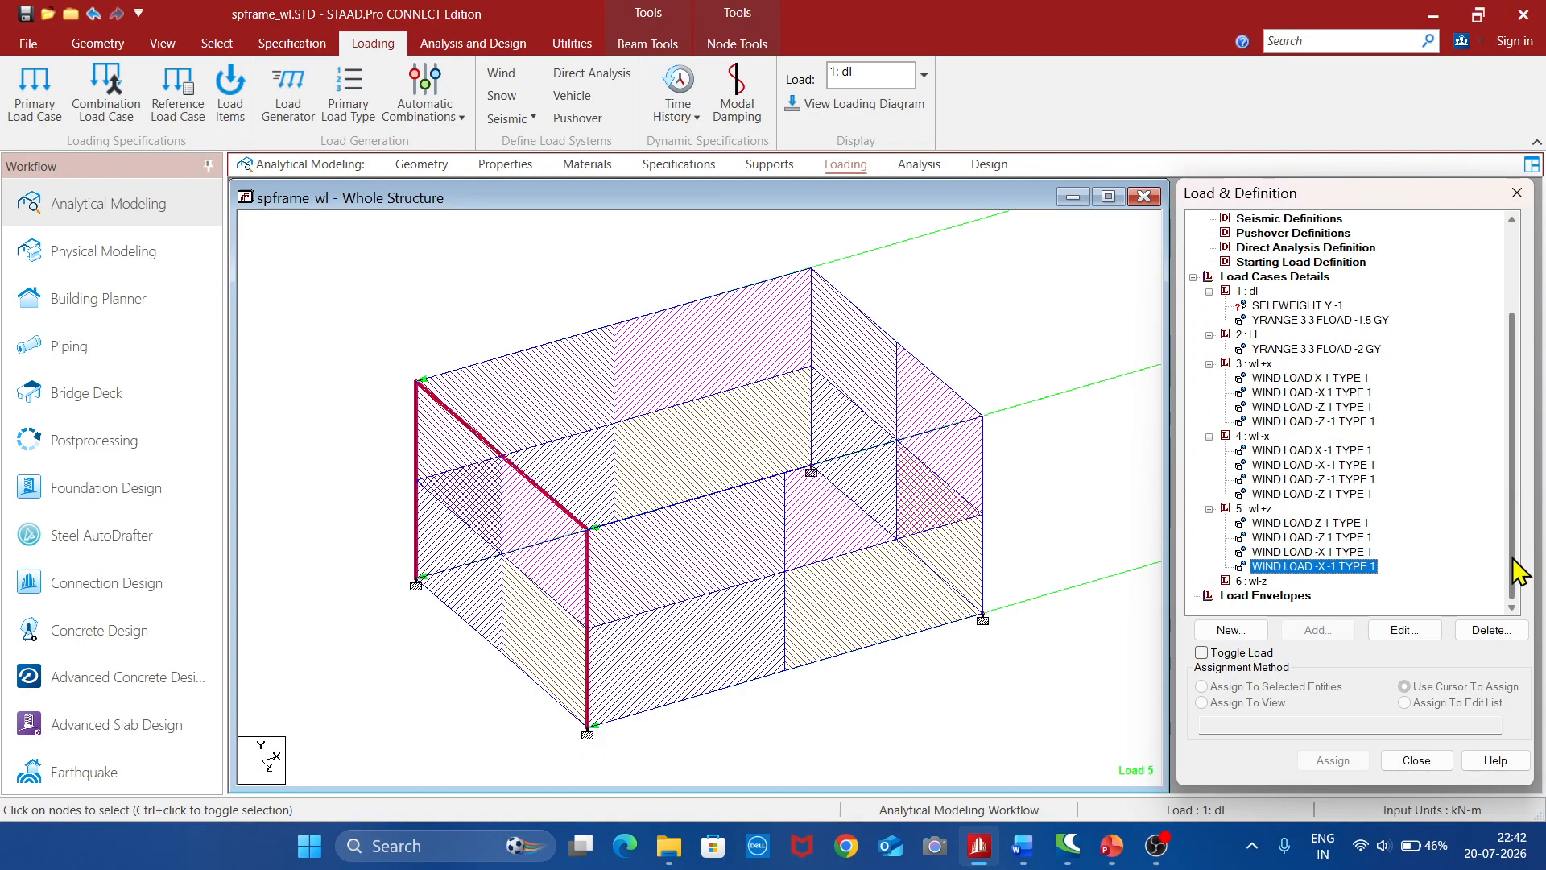
pyautogui.click(1254, 583)
pyautogui.click(1316, 630)
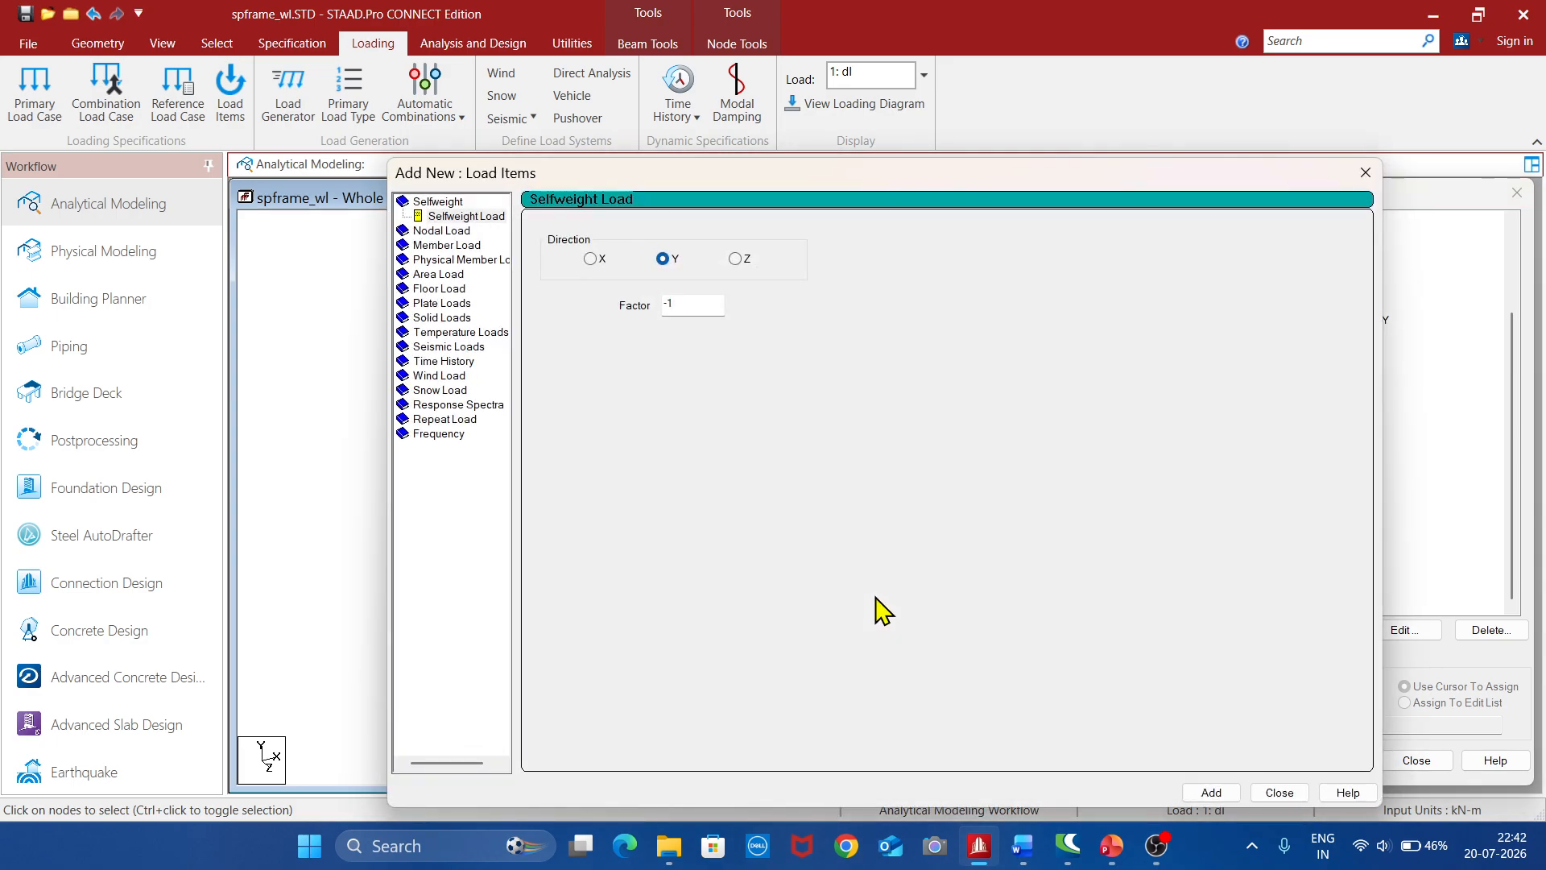
pyautogui.click(447, 377)
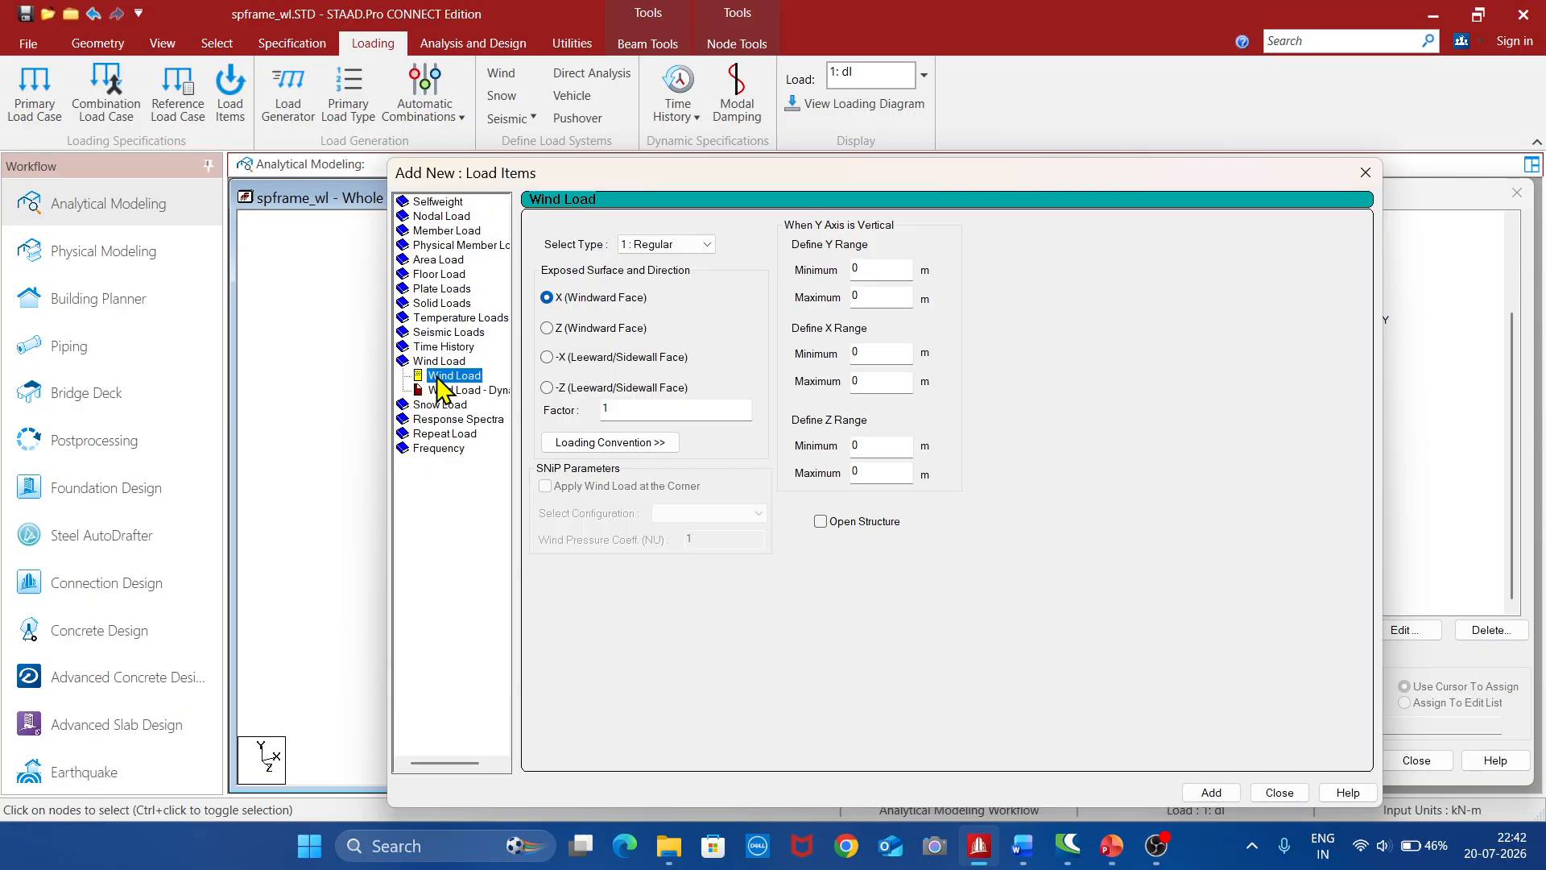
pyautogui.click(547, 328)
pyautogui.click(632, 408)
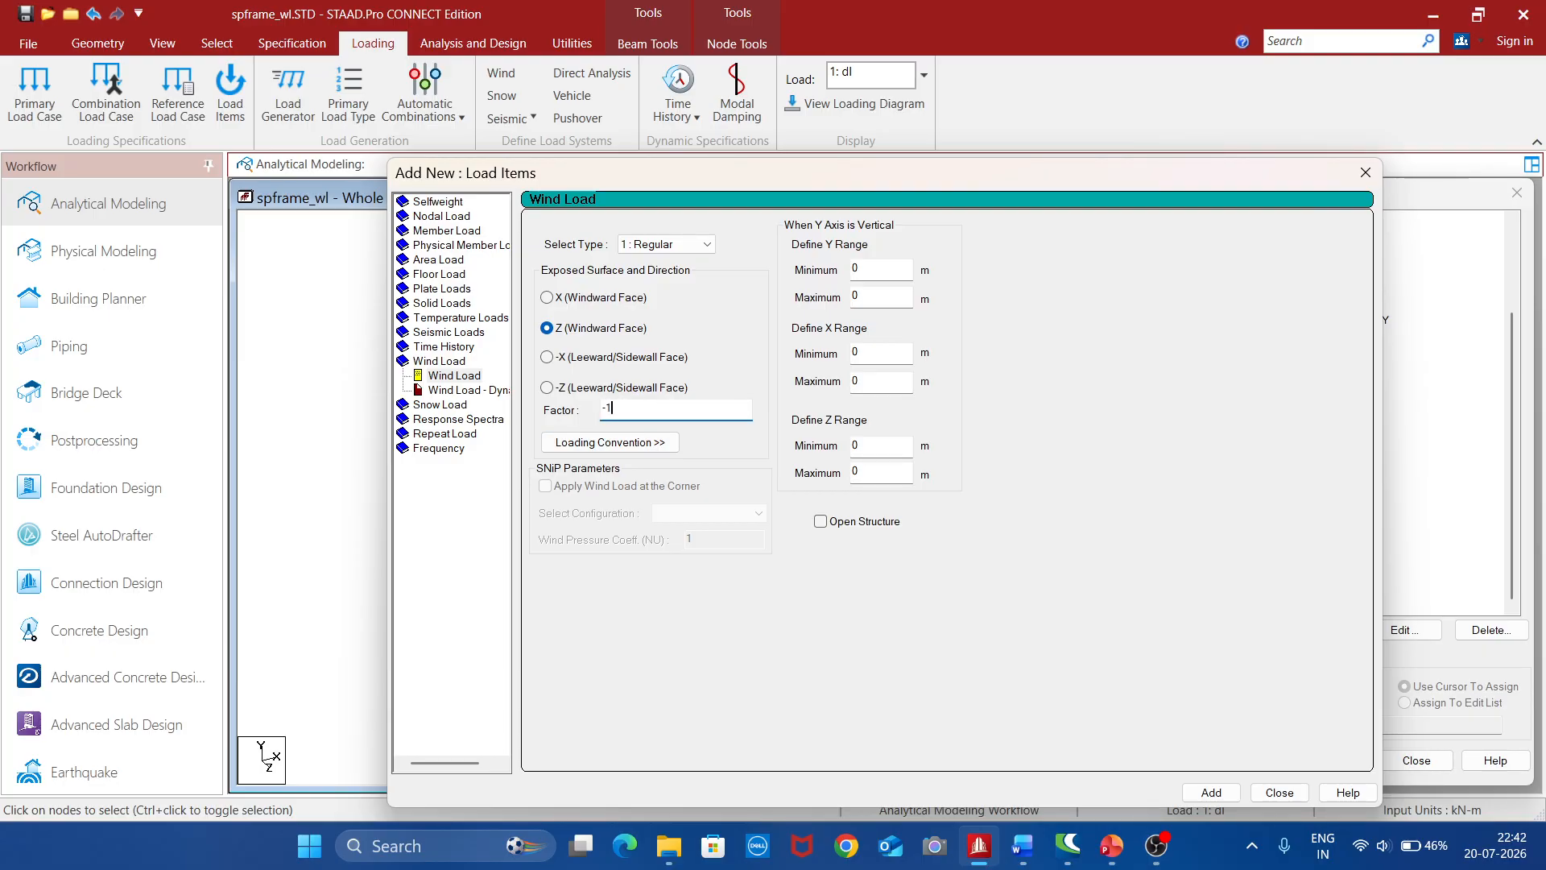
pyautogui.click(1212, 794)
pyautogui.click(547, 388)
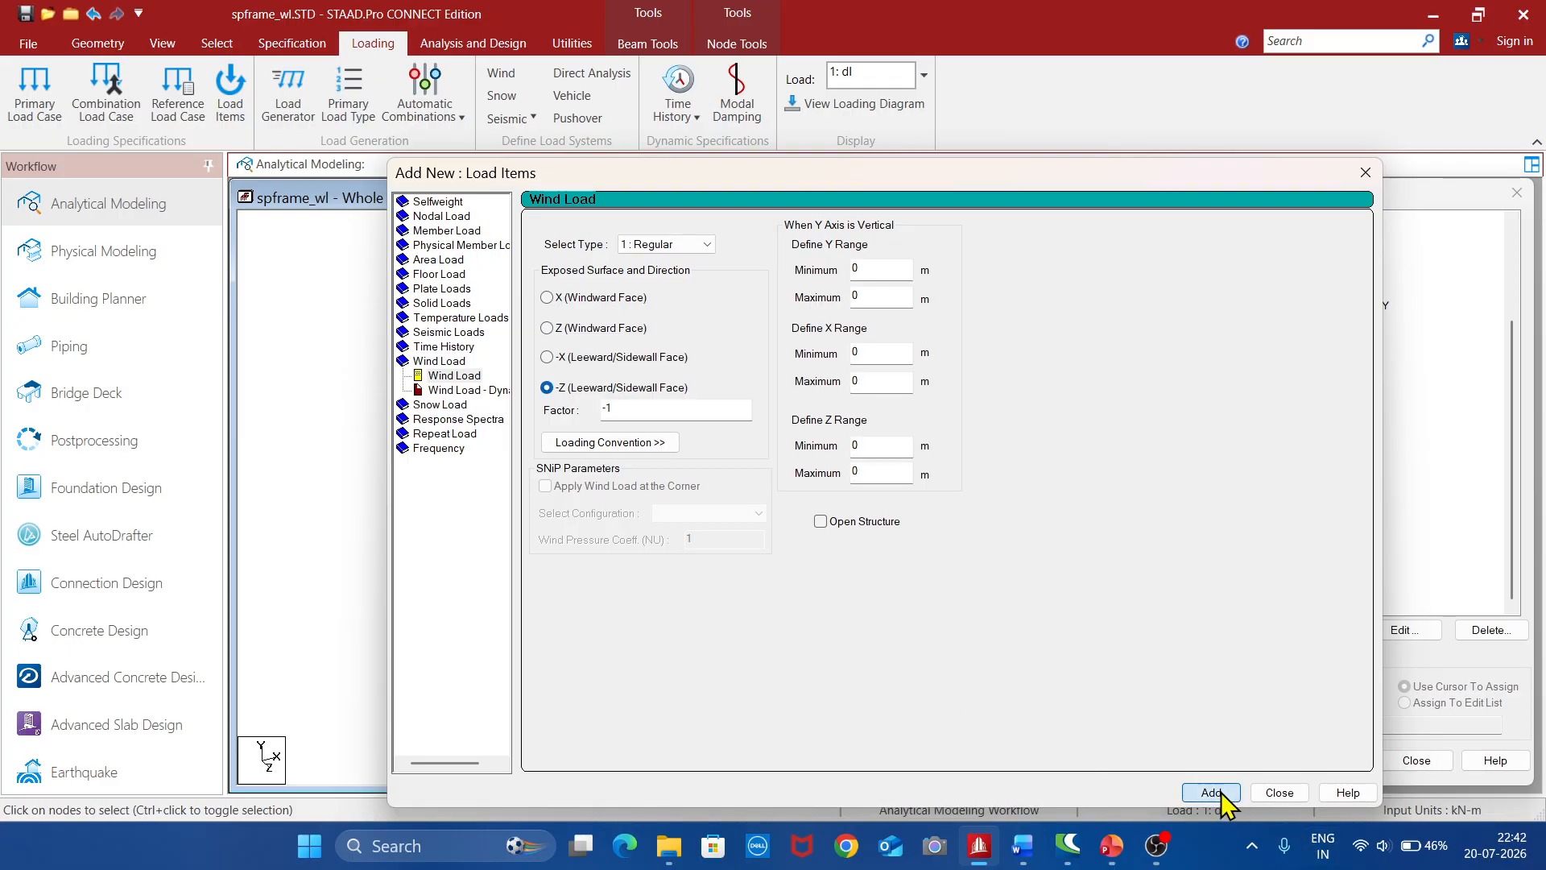
pyautogui.click(548, 358)
pyautogui.click(636, 412)
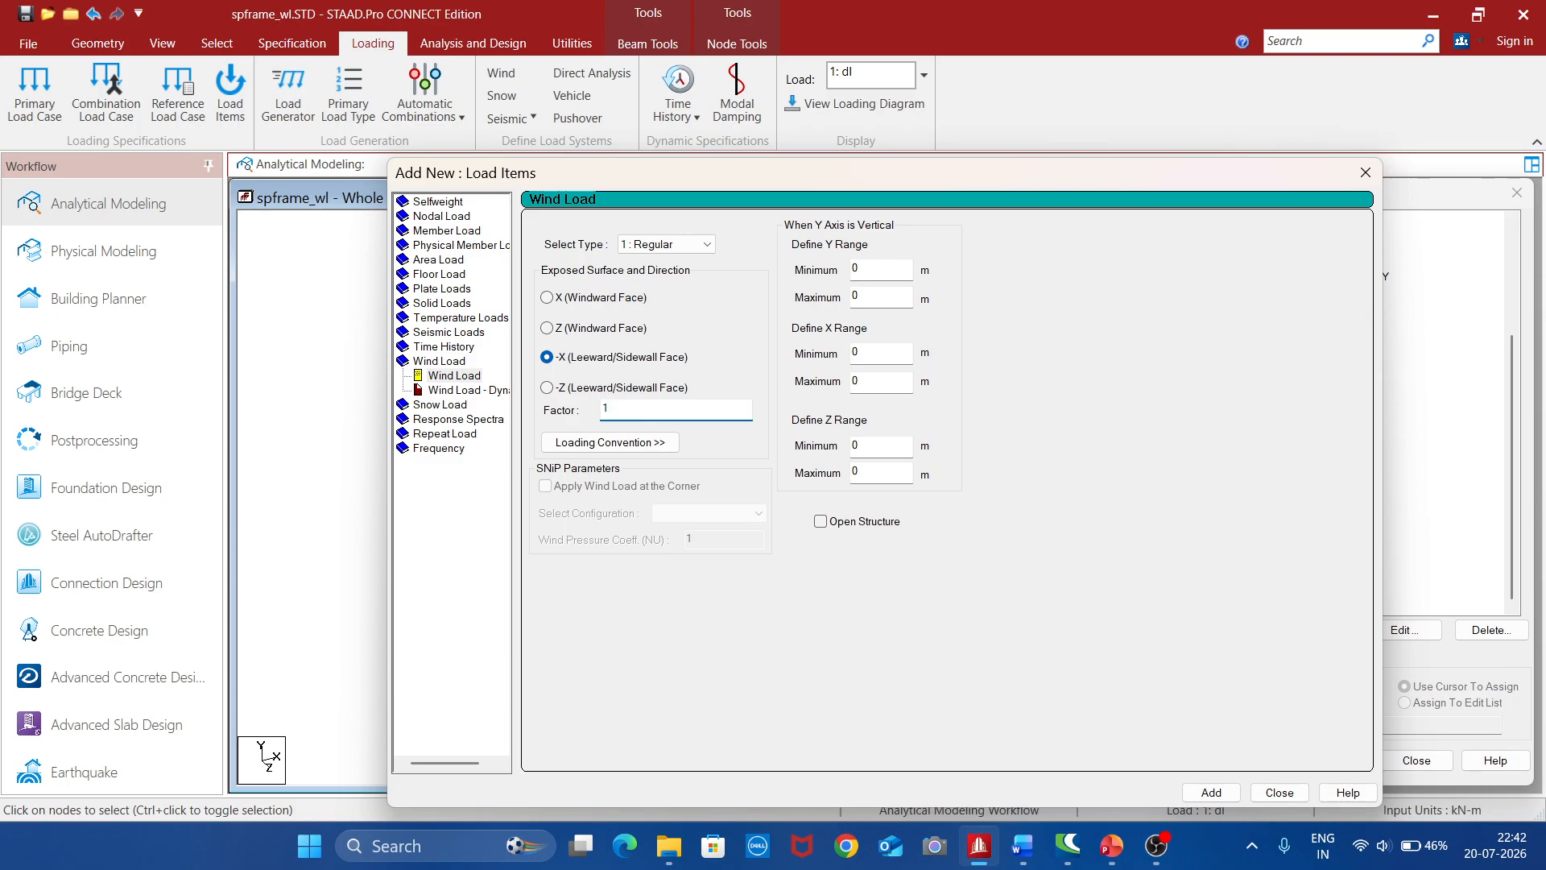
pyautogui.click(1211, 792)
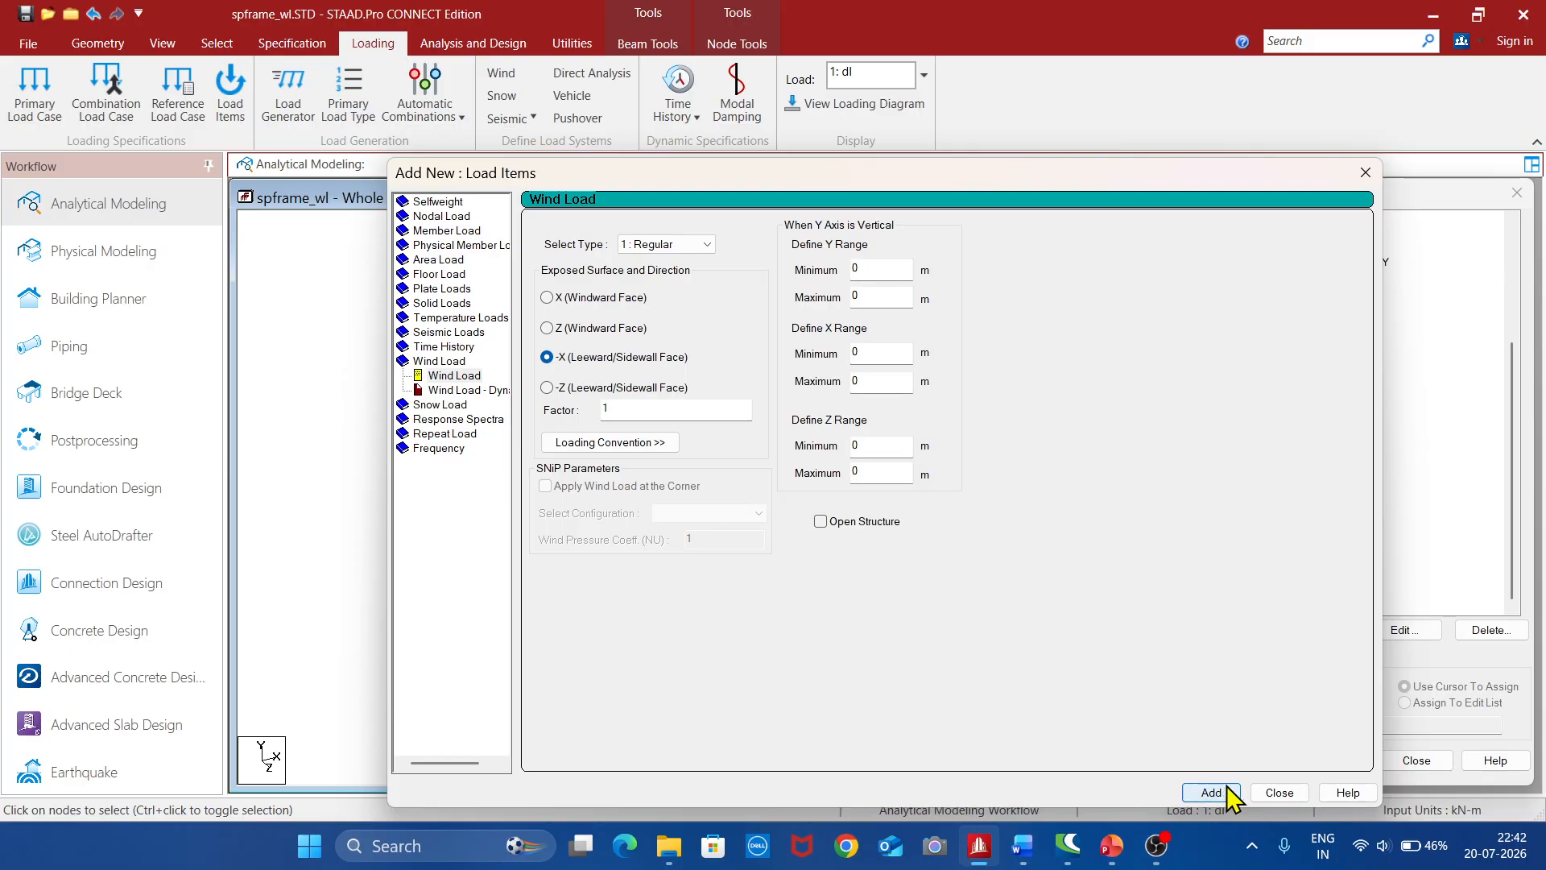
# Inspect the faces and directions of the four wind load items in load case 6 "wl-z" on the frame
pyautogui.click(1279, 792)
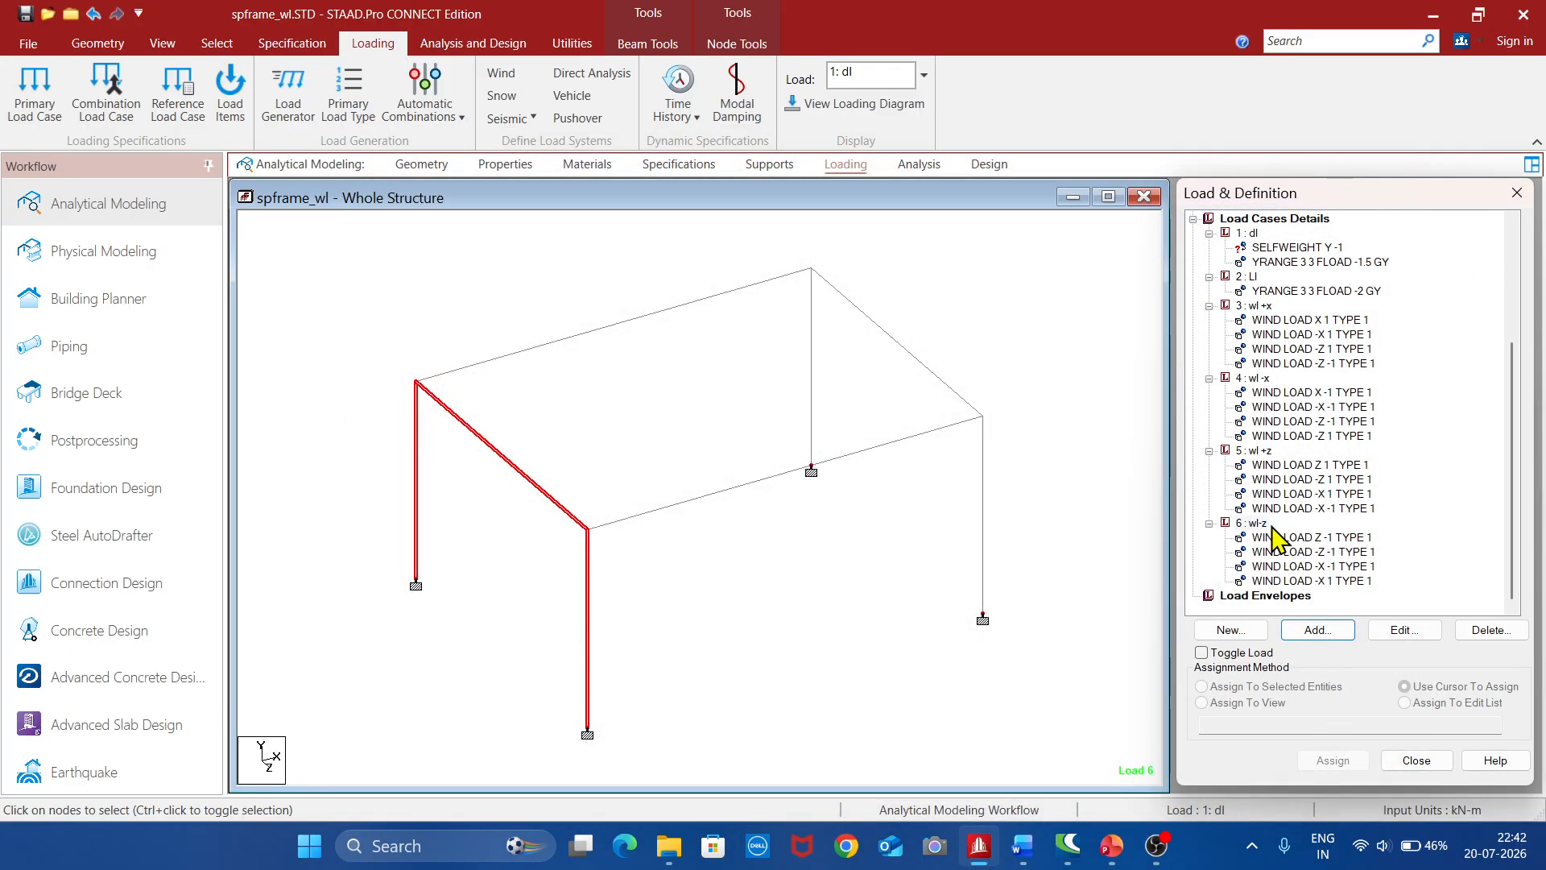
pyautogui.click(1329, 538)
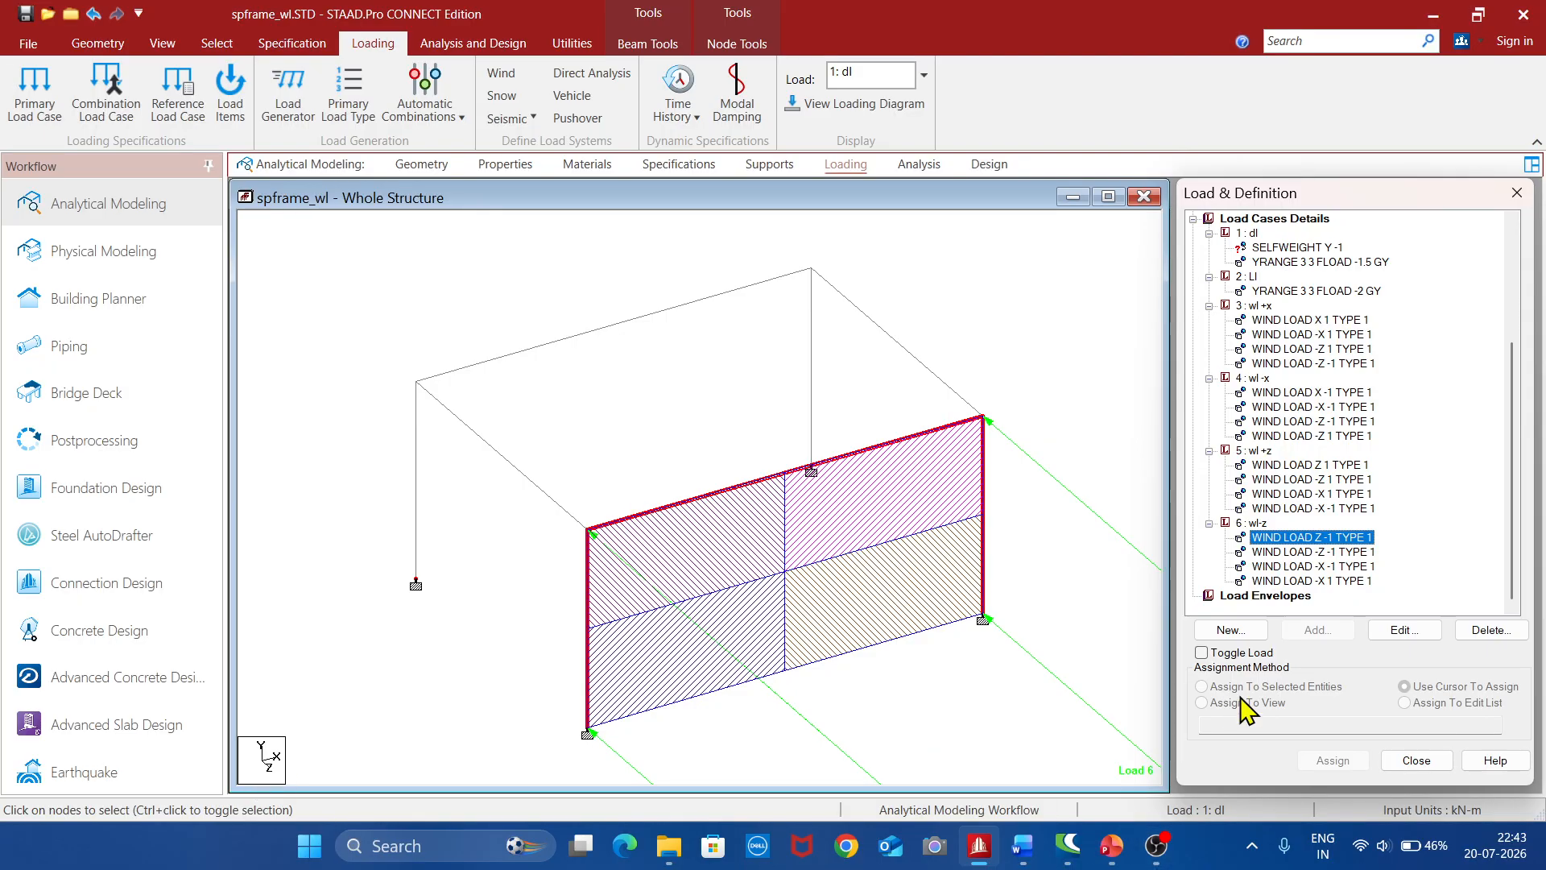
pyautogui.click(1334, 554)
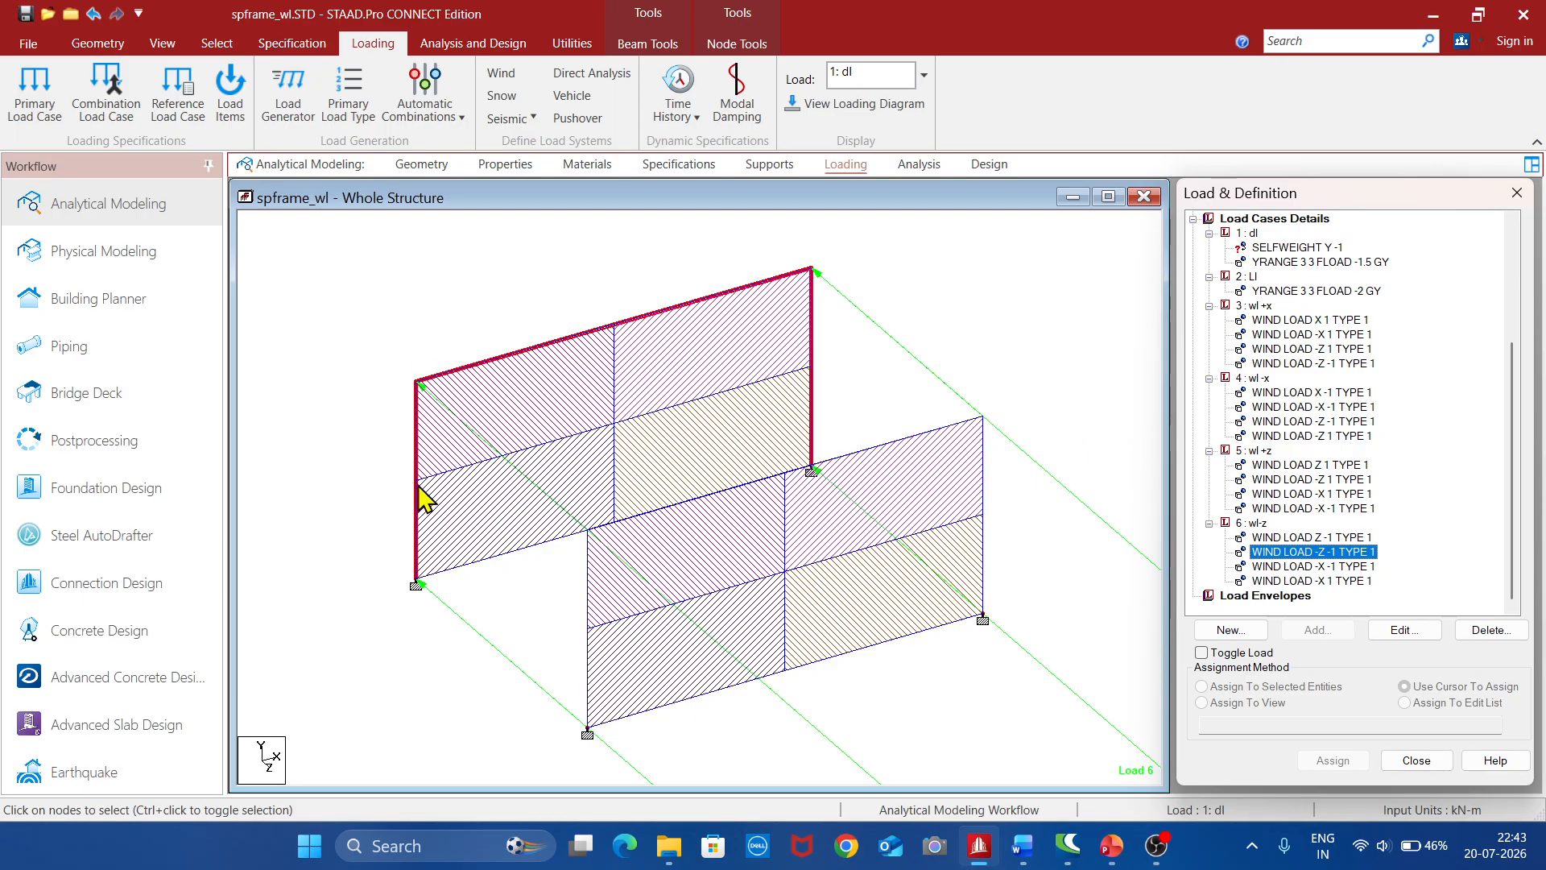
pyautogui.click(1320, 566)
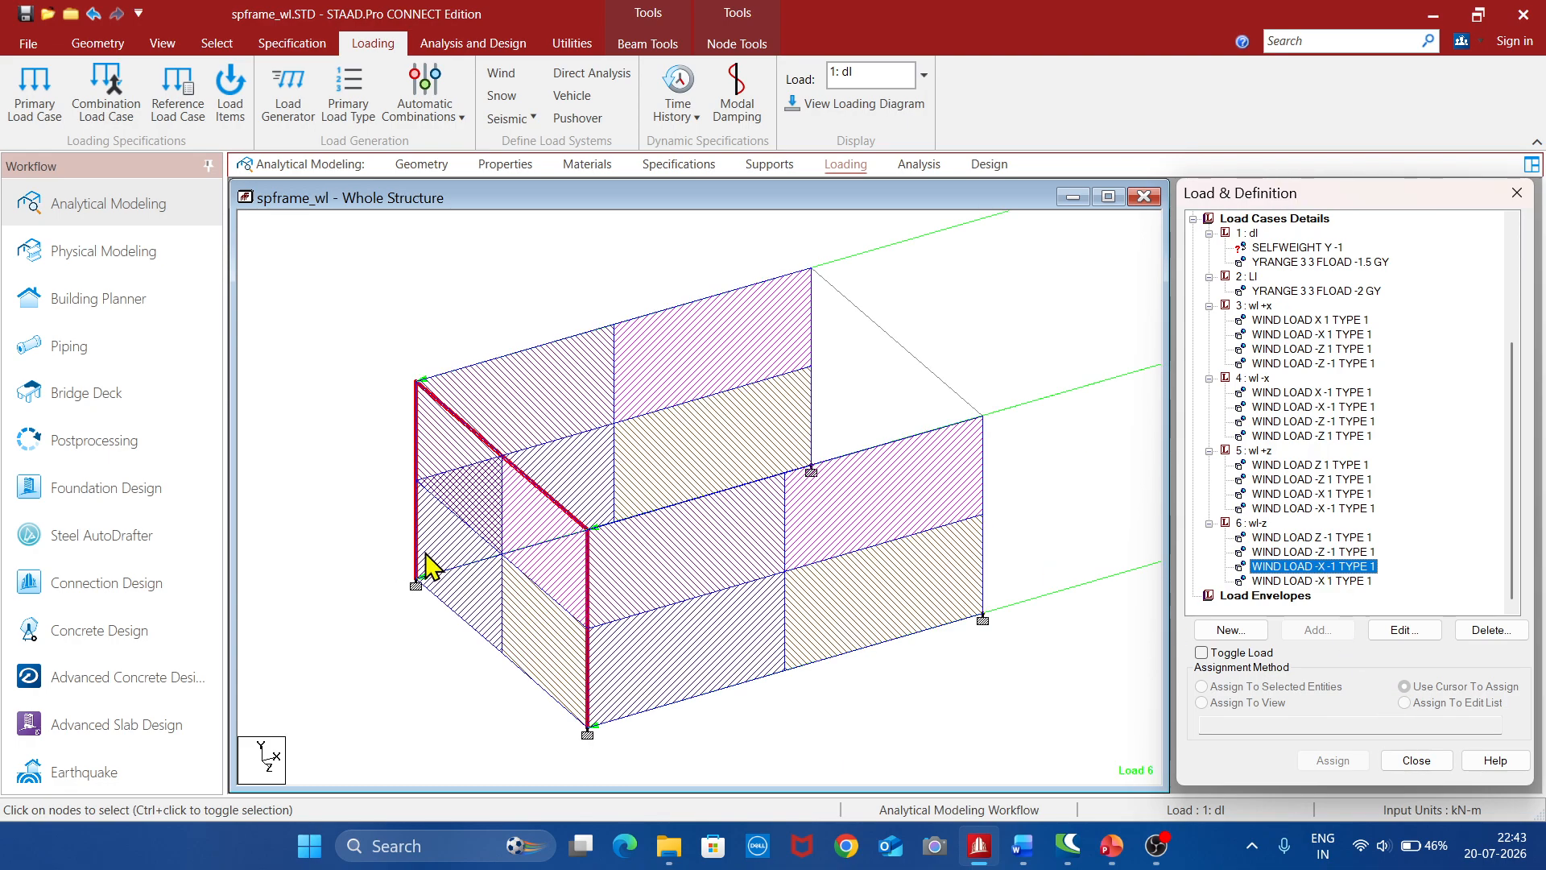
pyautogui.click(1318, 580)
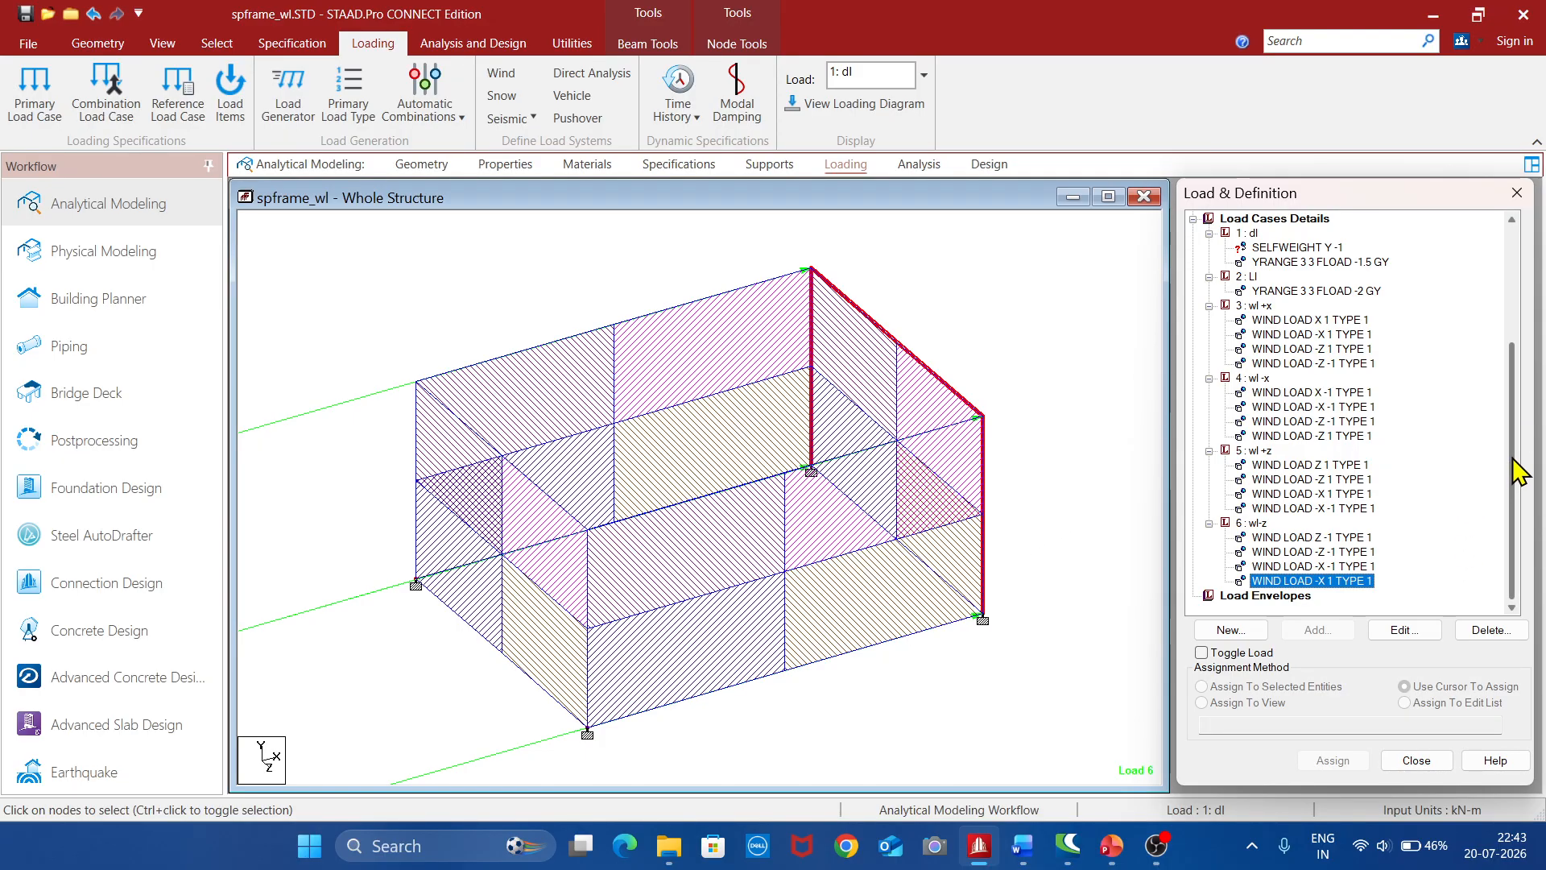
pyautogui.moveTo(1517, 497)
pyautogui.mouseDown()
pyautogui.moveTo(1528, 387)
pyautogui.moveTo(1529, 473)
pyautogui.mouseUp()
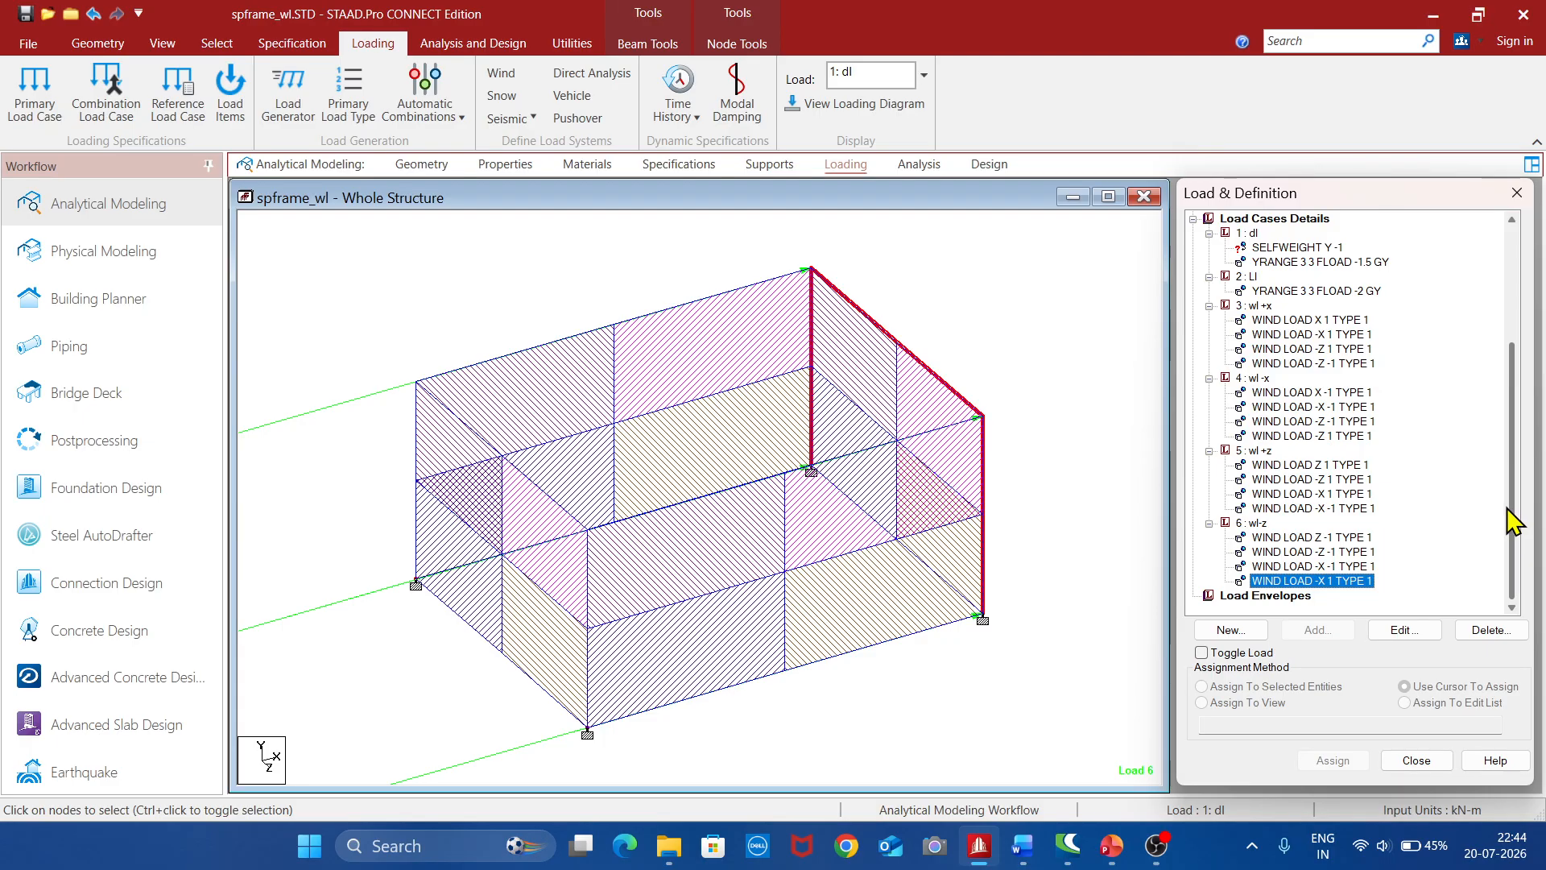
# Generate automatic load combinations for code IS:456/IS:800, category IS456:2000 Table18, starting at number 7, and add them to the load cases
pyautogui.scroll(3, 1521, 506)
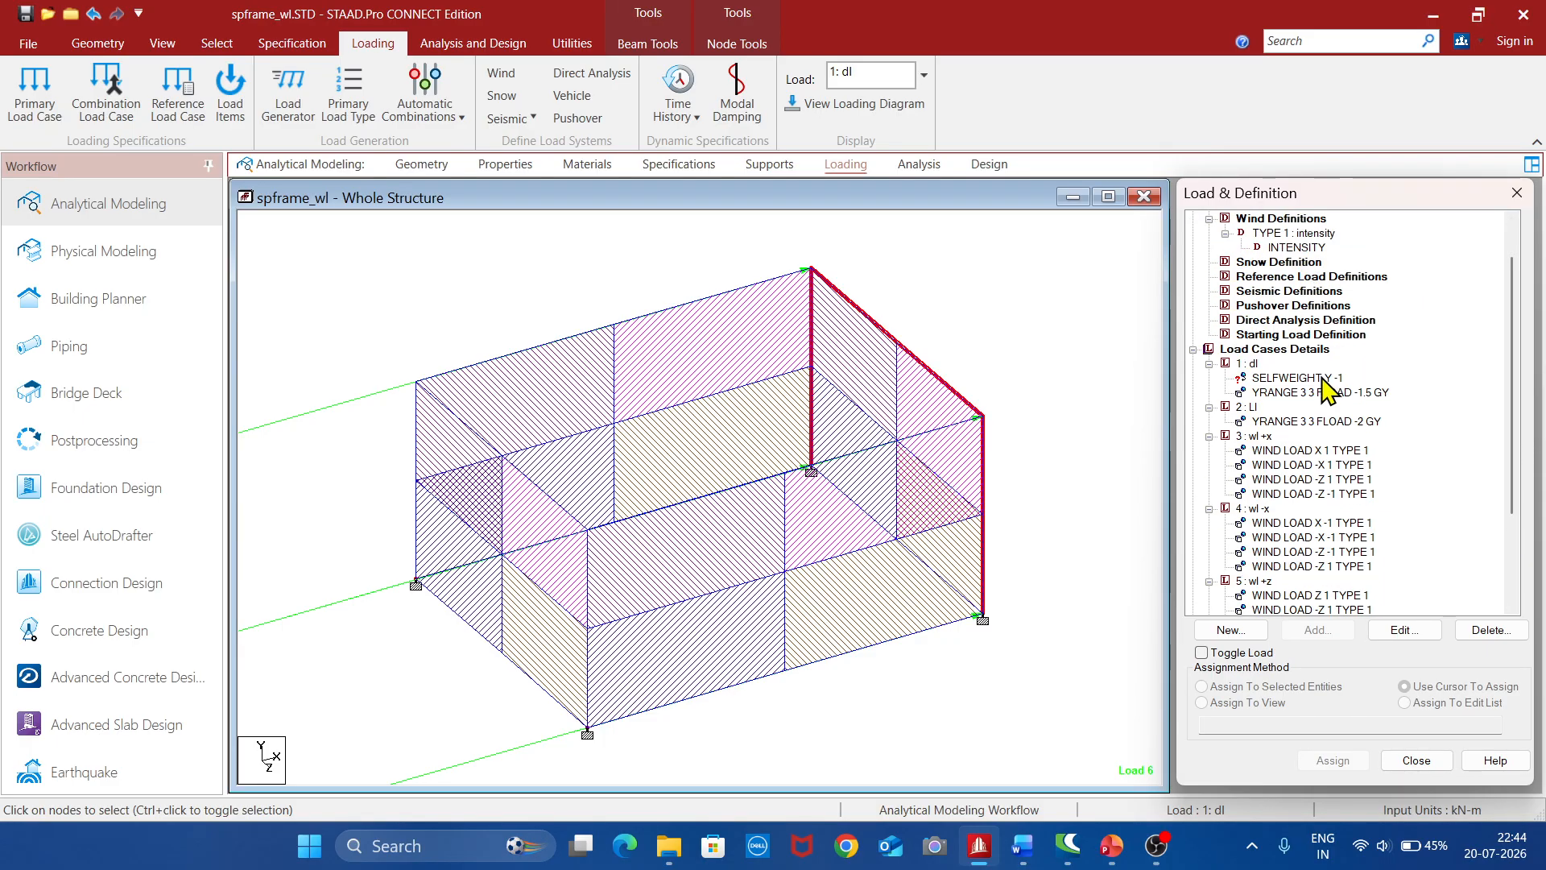
pyautogui.click(1284, 355)
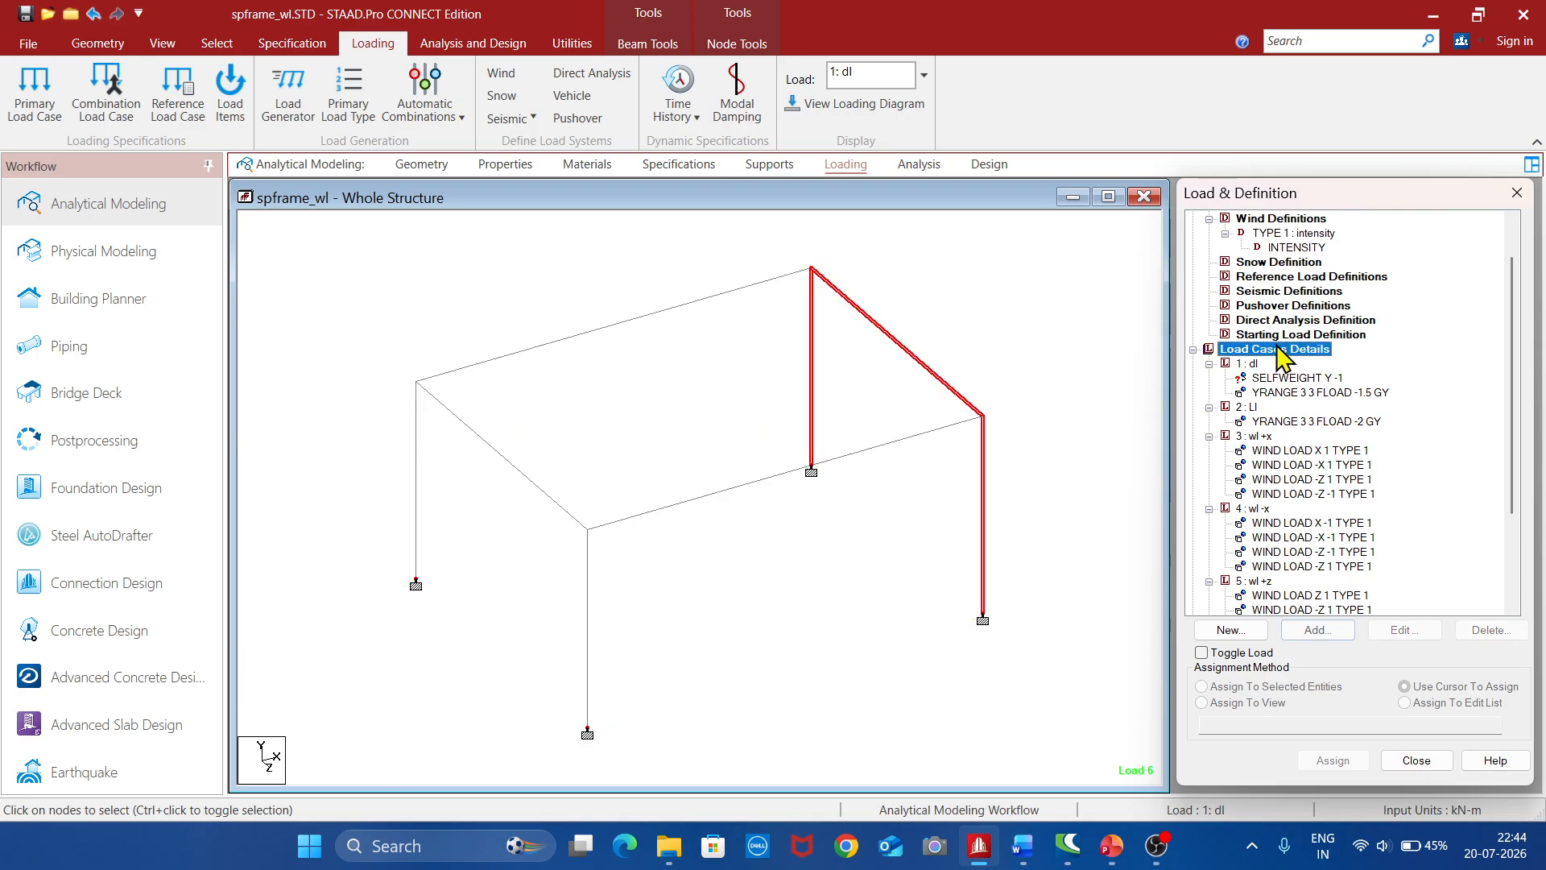
pyautogui.click(1318, 630)
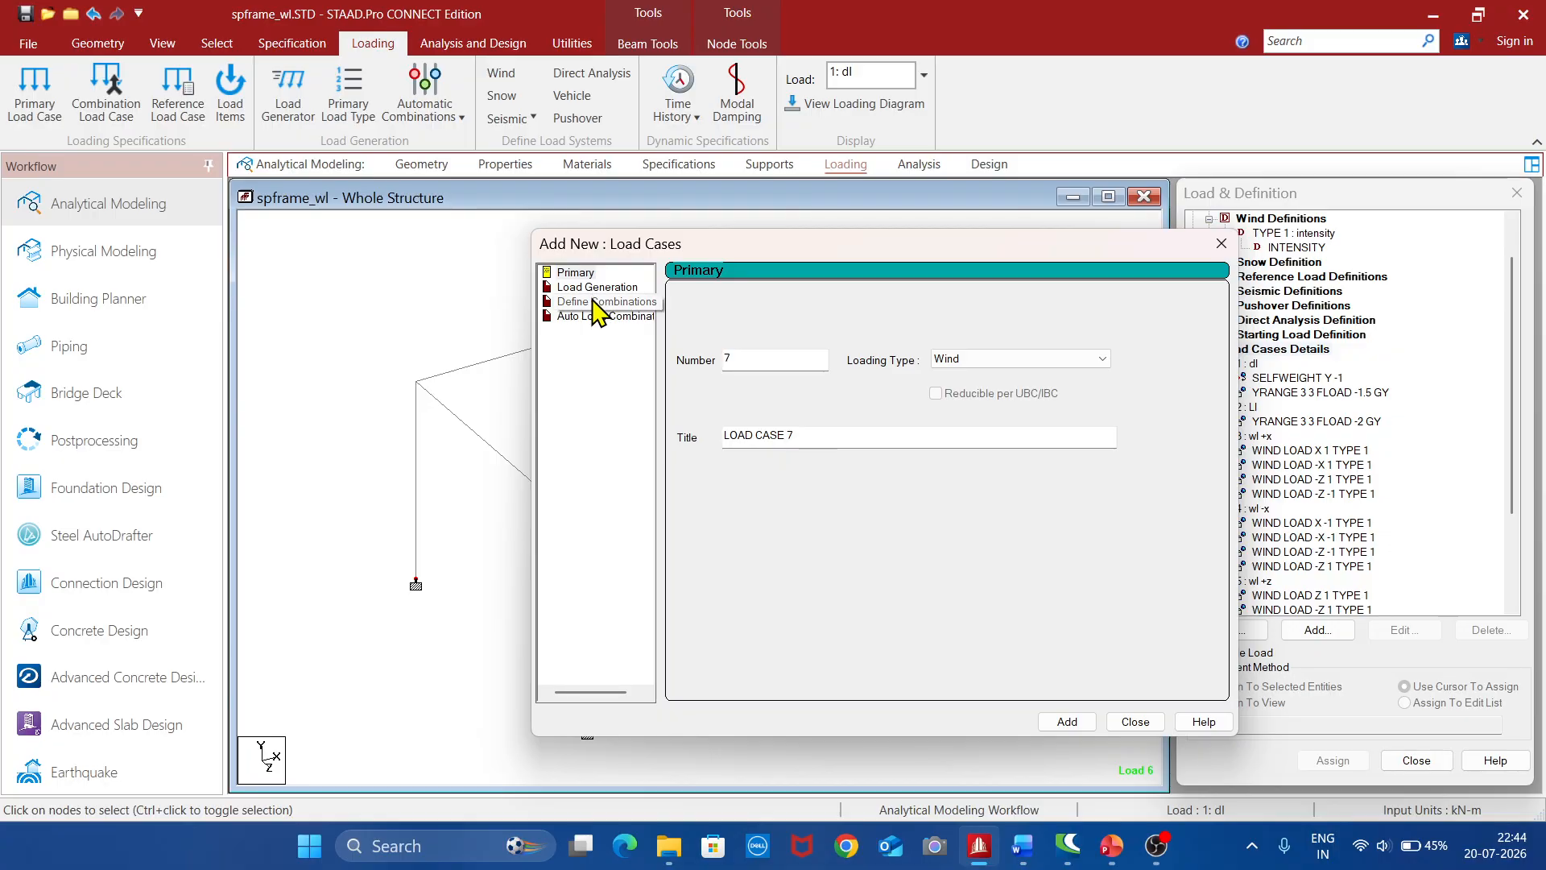
pyautogui.click(603, 316)
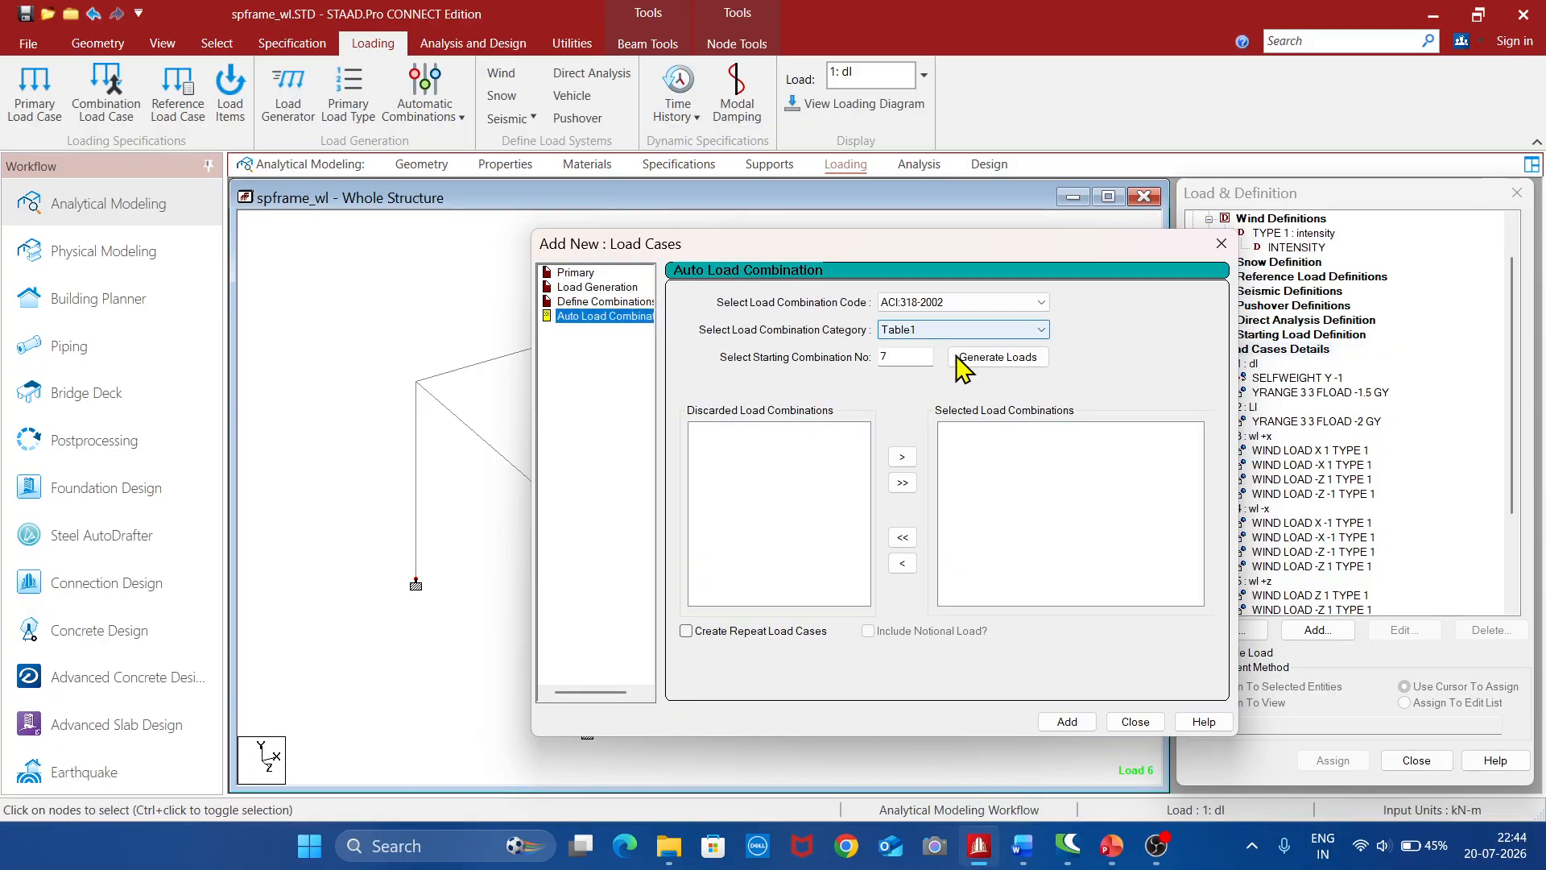
pyautogui.click(1006, 304)
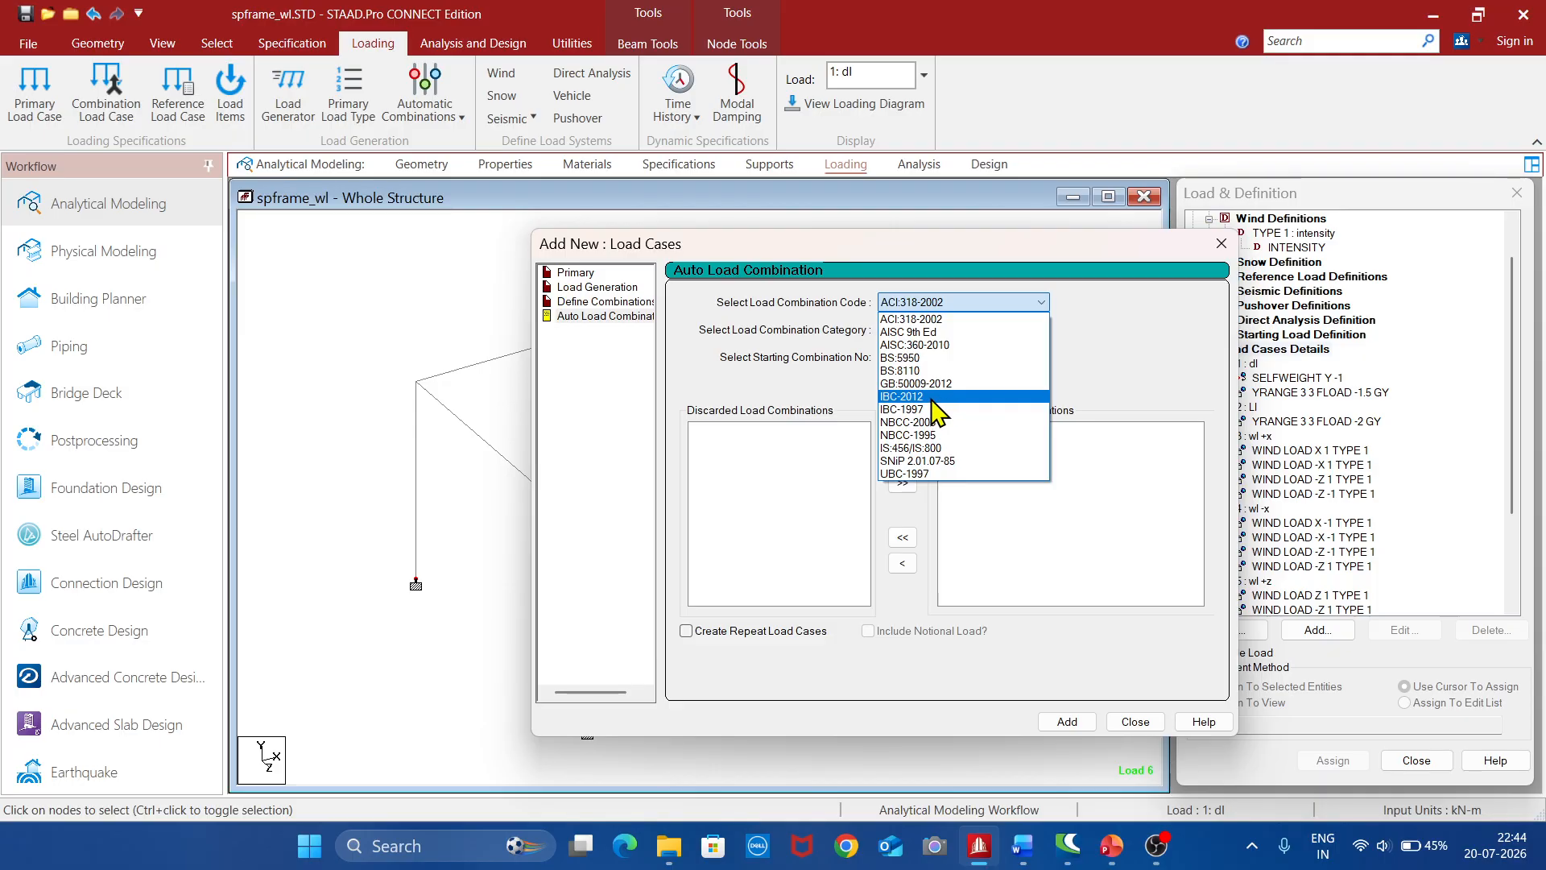
pyautogui.click(938, 447)
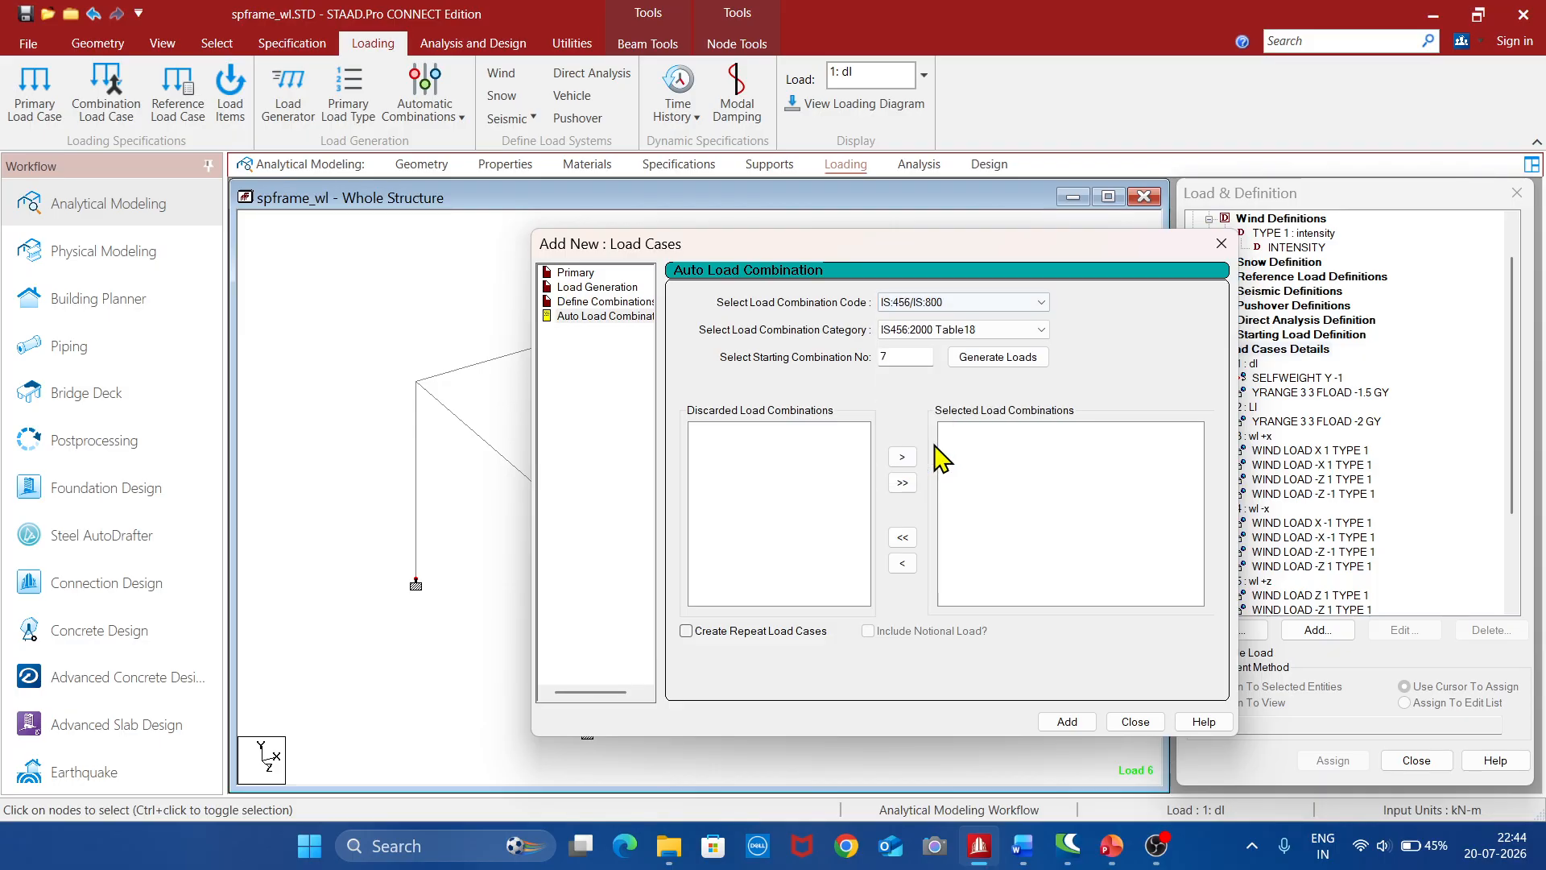
pyautogui.click(1005, 357)
pyautogui.scroll(-5, 1031, 524)
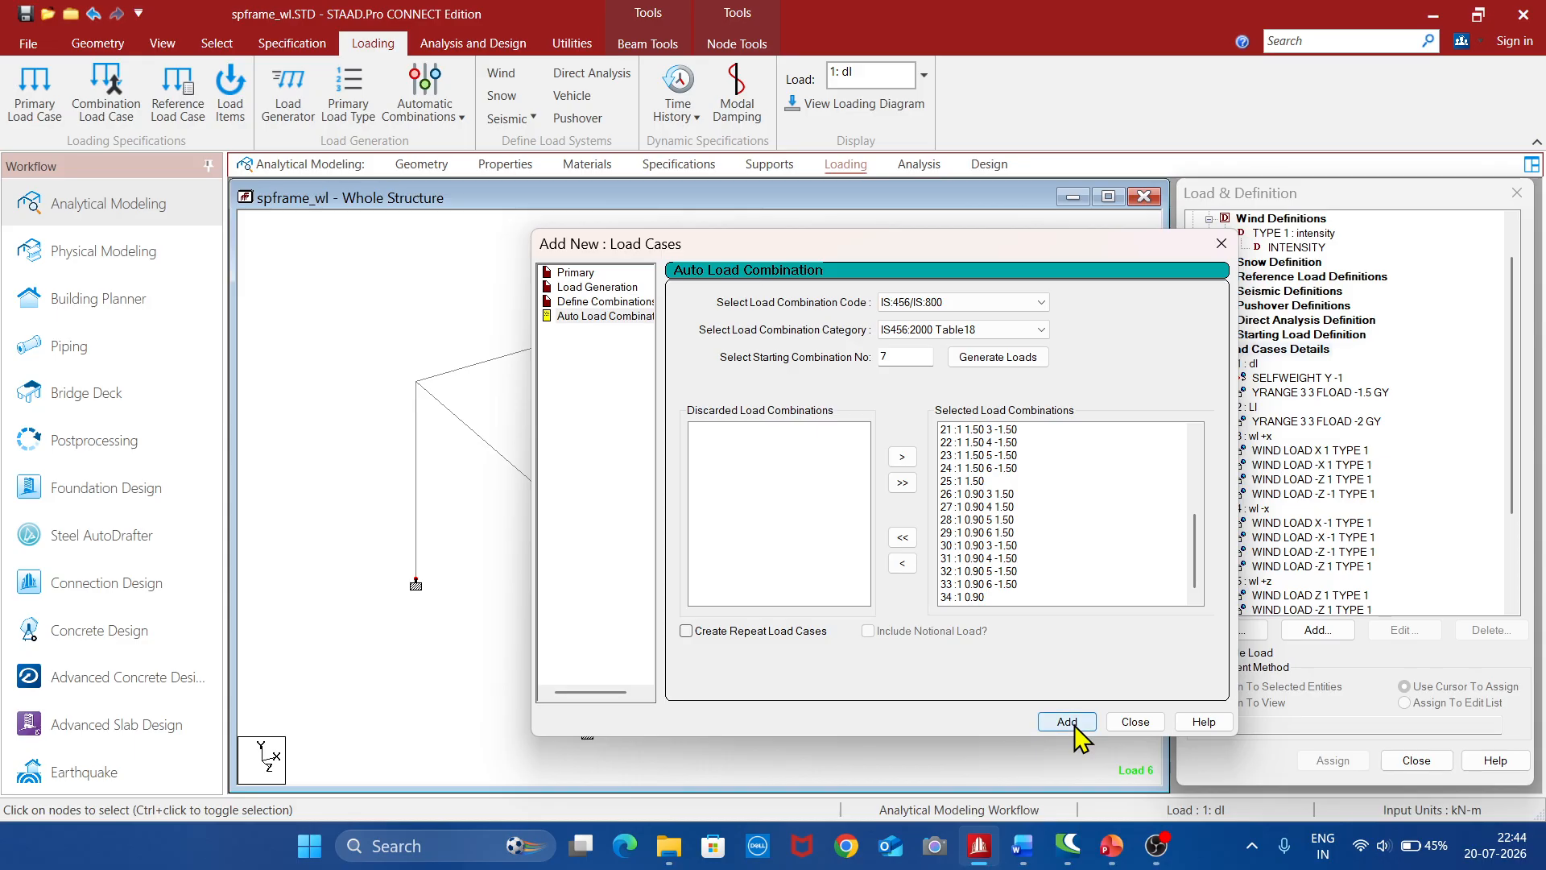
pyautogui.click(1132, 722)
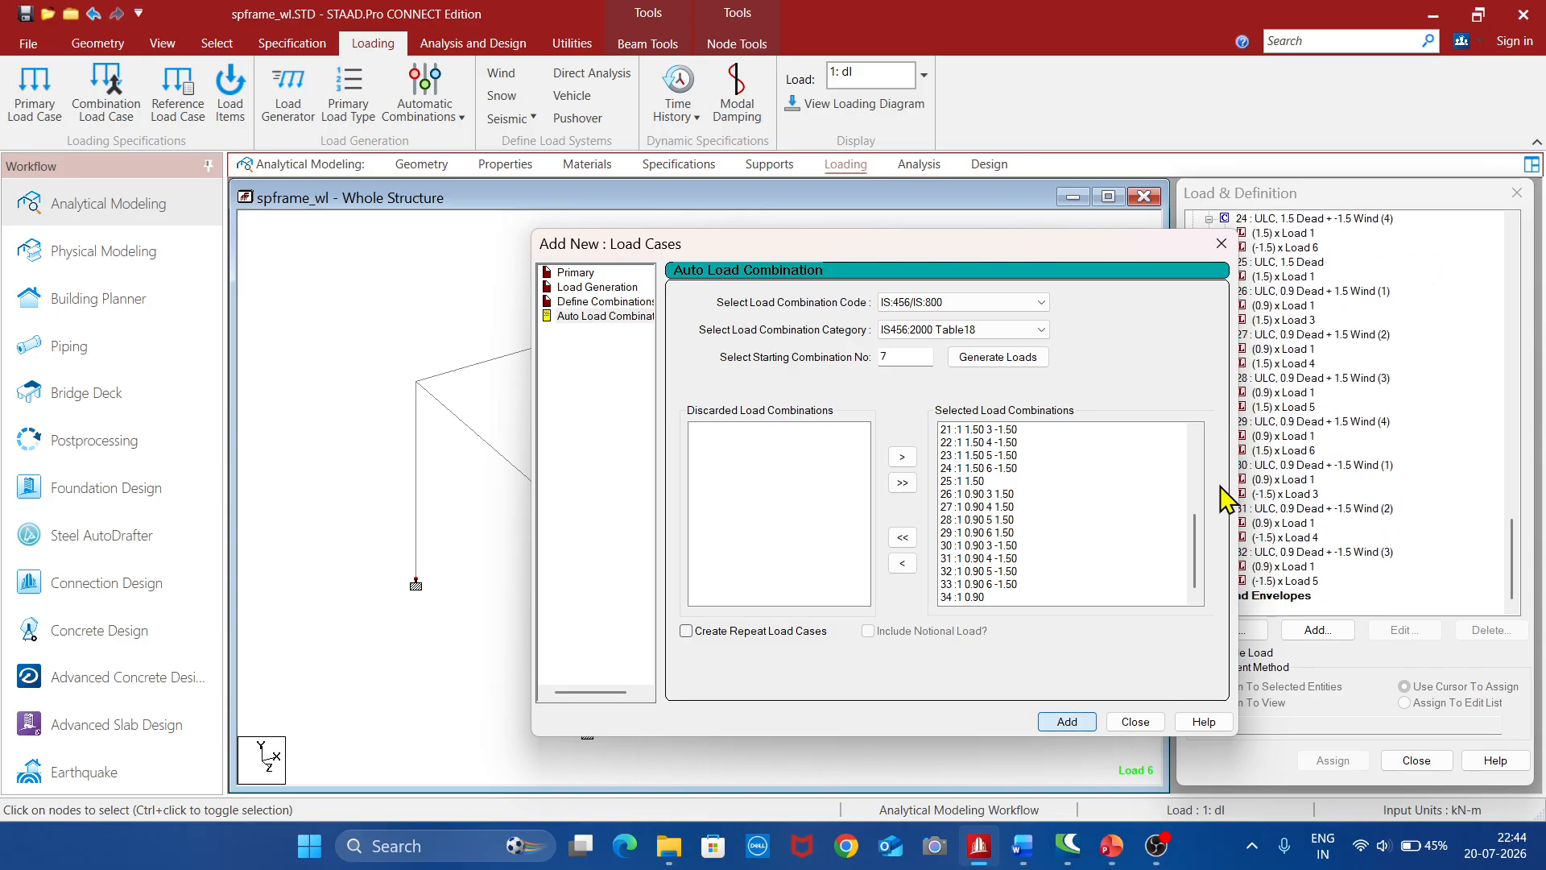
pyautogui.moveTo(1521, 580)
pyautogui.mouseDown()
pyautogui.moveTo(1521, 407)
pyautogui.moveTo(1518, 594)
pyautogui.mouseUp()
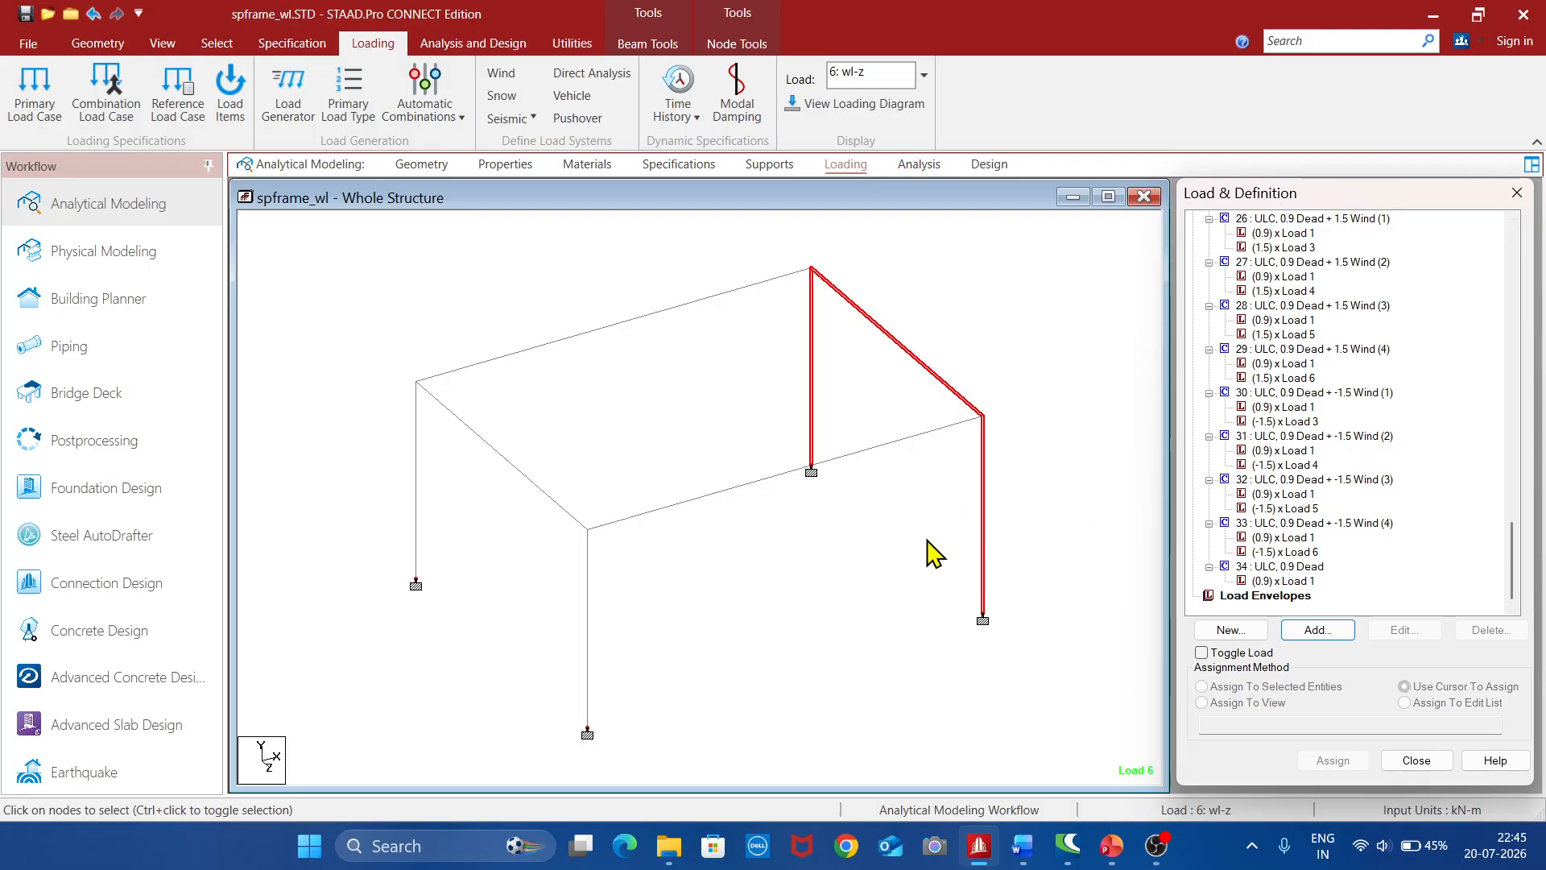
# Add a Perform Analysis command with the print option All
pyautogui.click(922, 166)
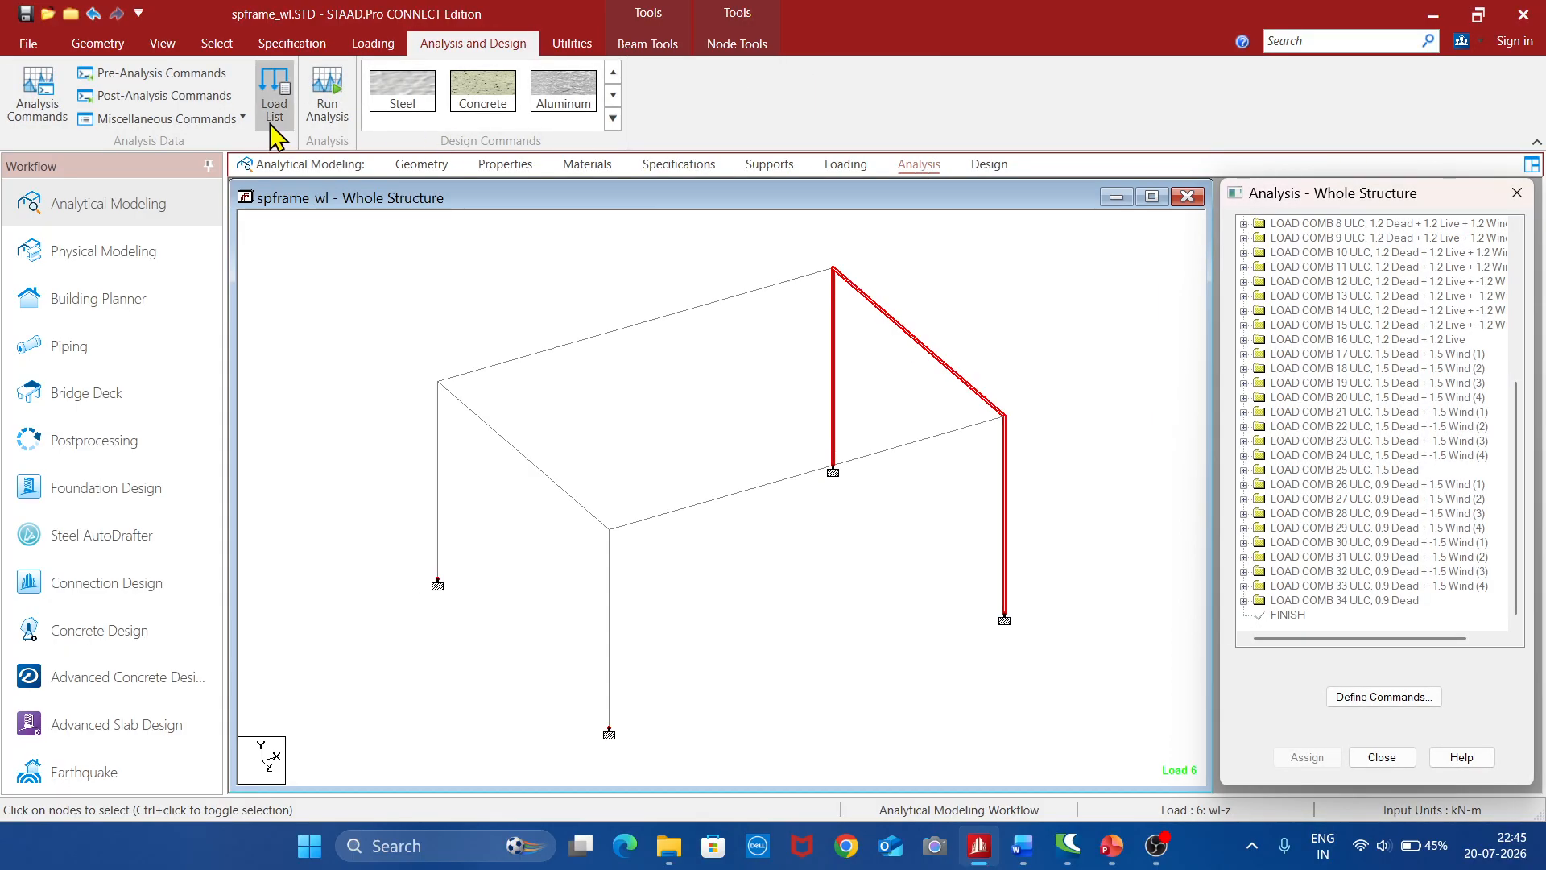
pyautogui.click(46, 107)
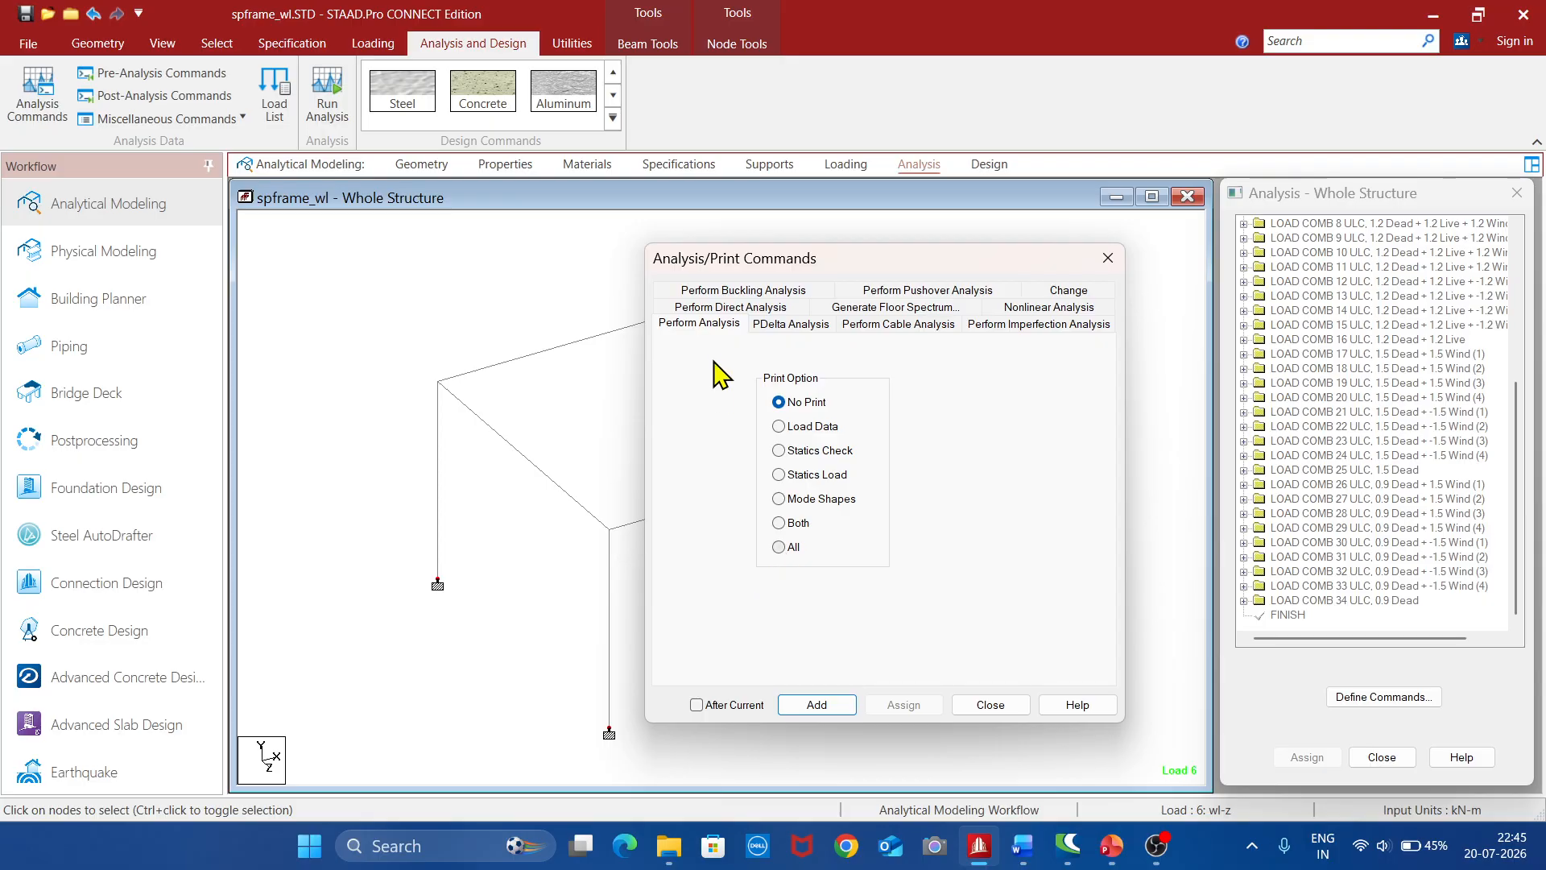
pyautogui.click(780, 548)
pyautogui.click(839, 705)
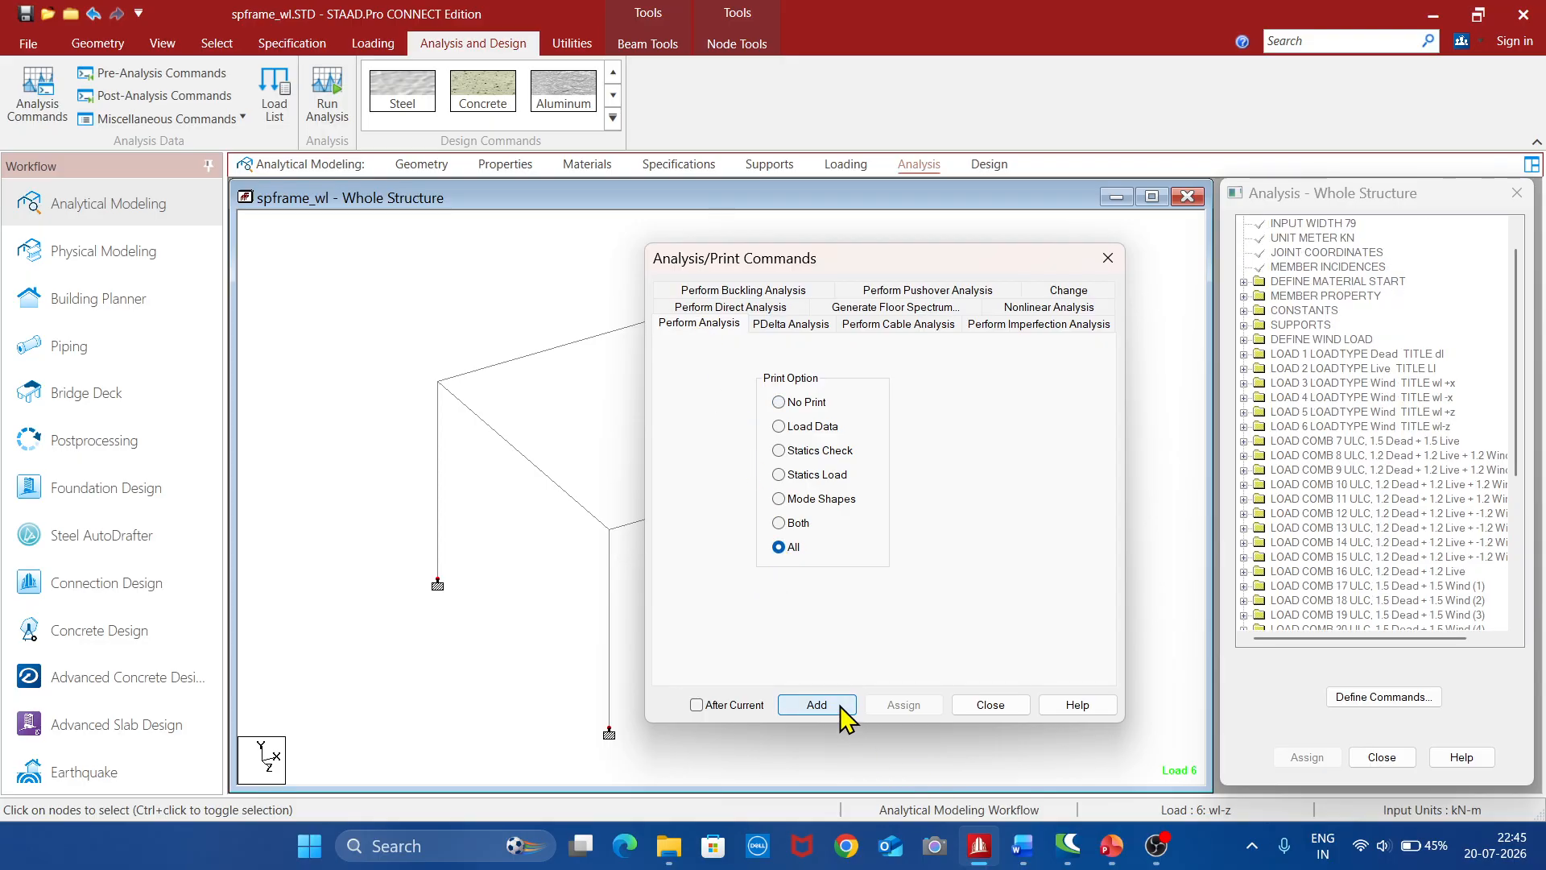
pyautogui.click(991, 706)
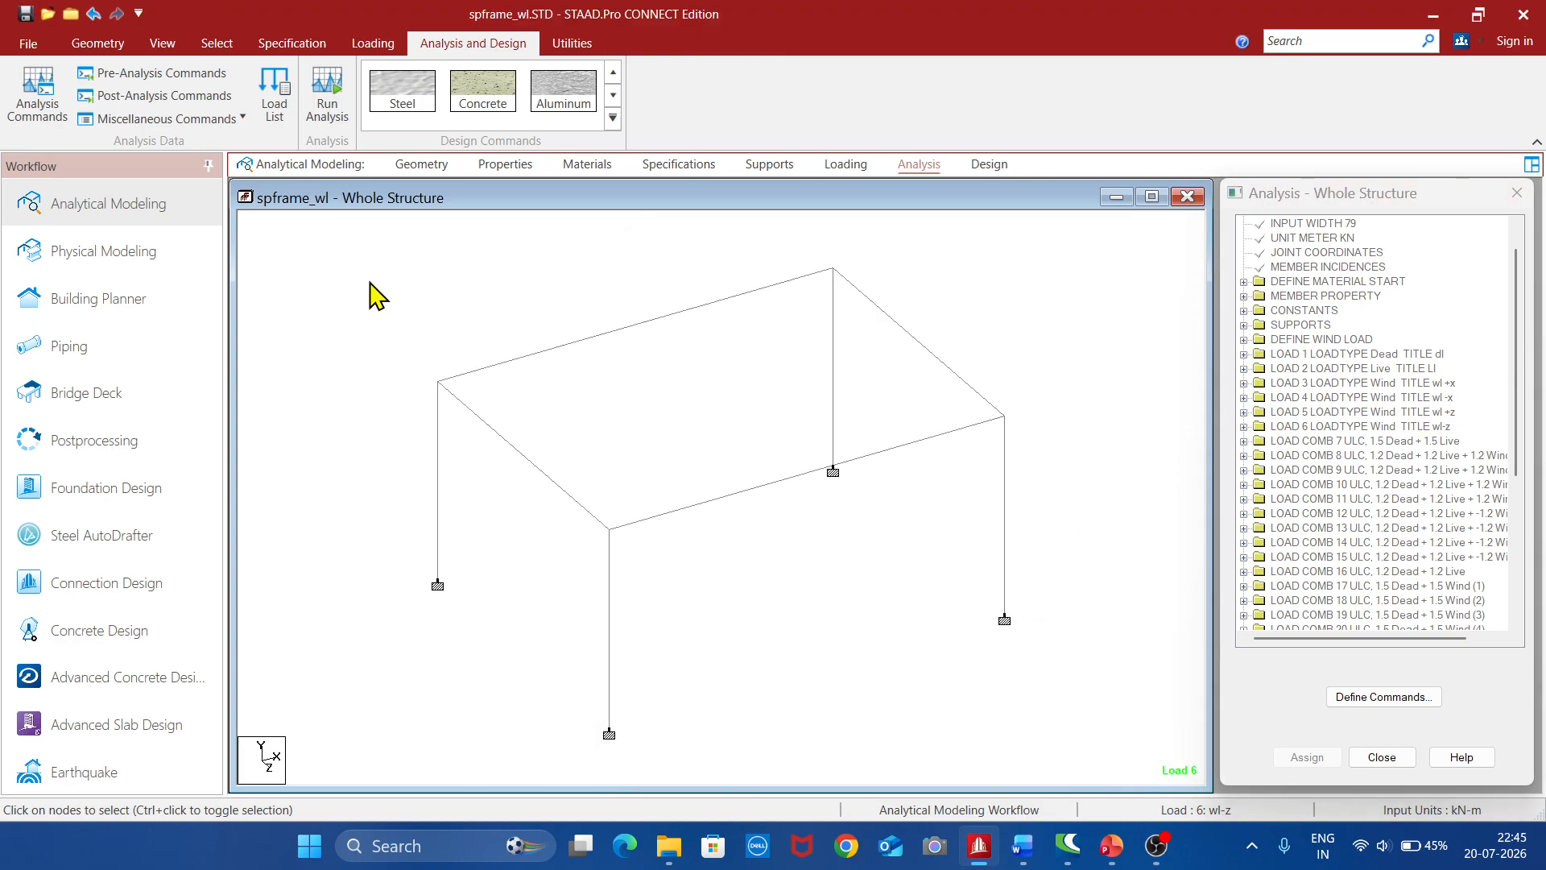
# Select all members of the frame and set the concrete design code to IS456
pyautogui.moveTo(362, 264); pyautogui.dragTo(1043, 747)
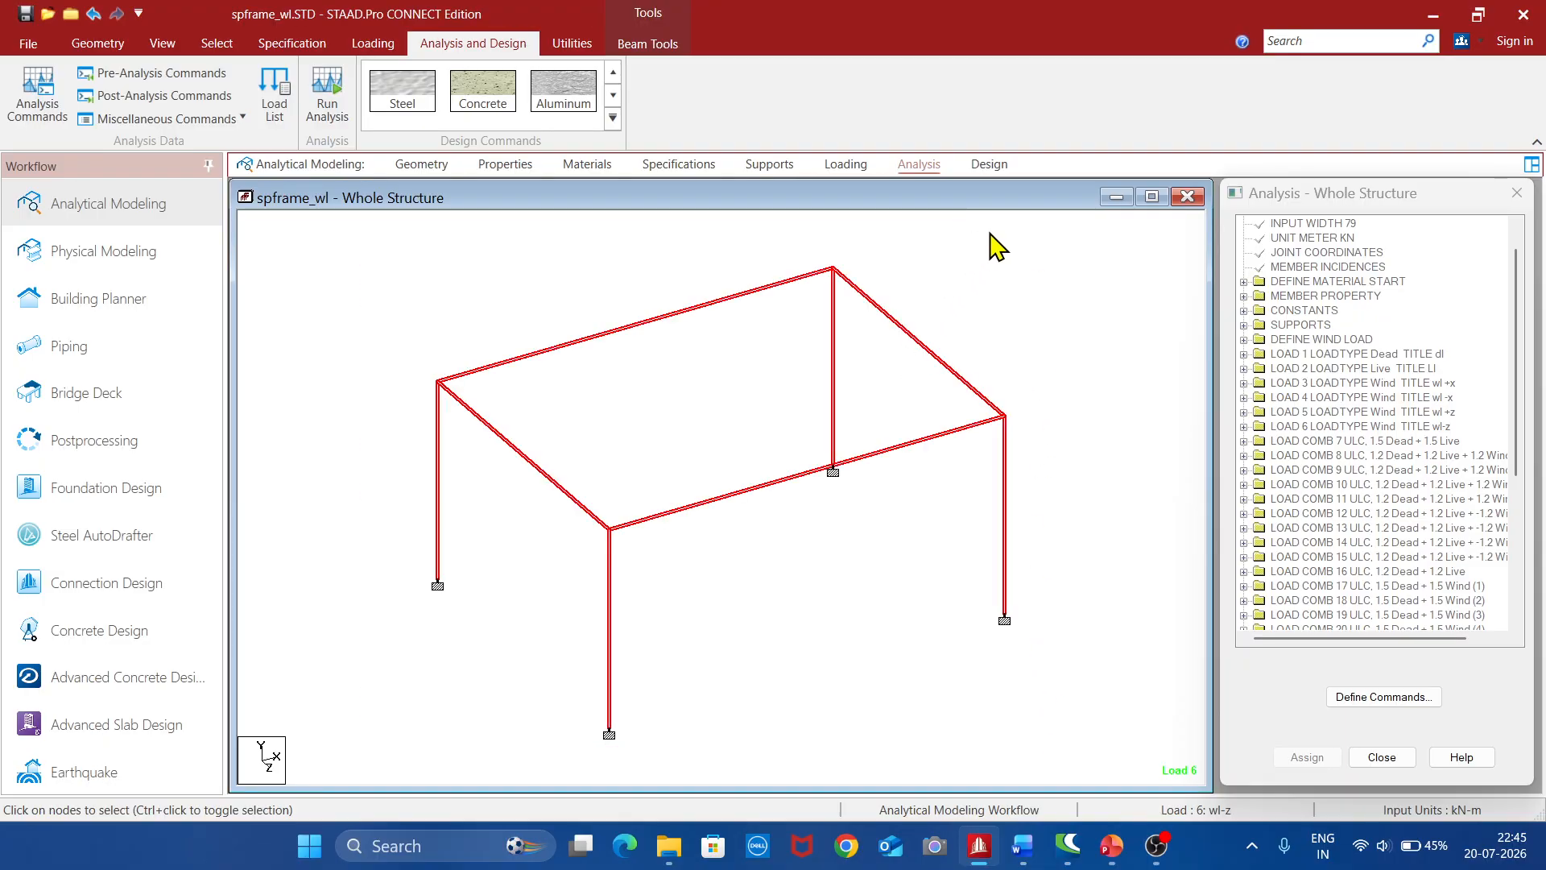
pyautogui.click(991, 165)
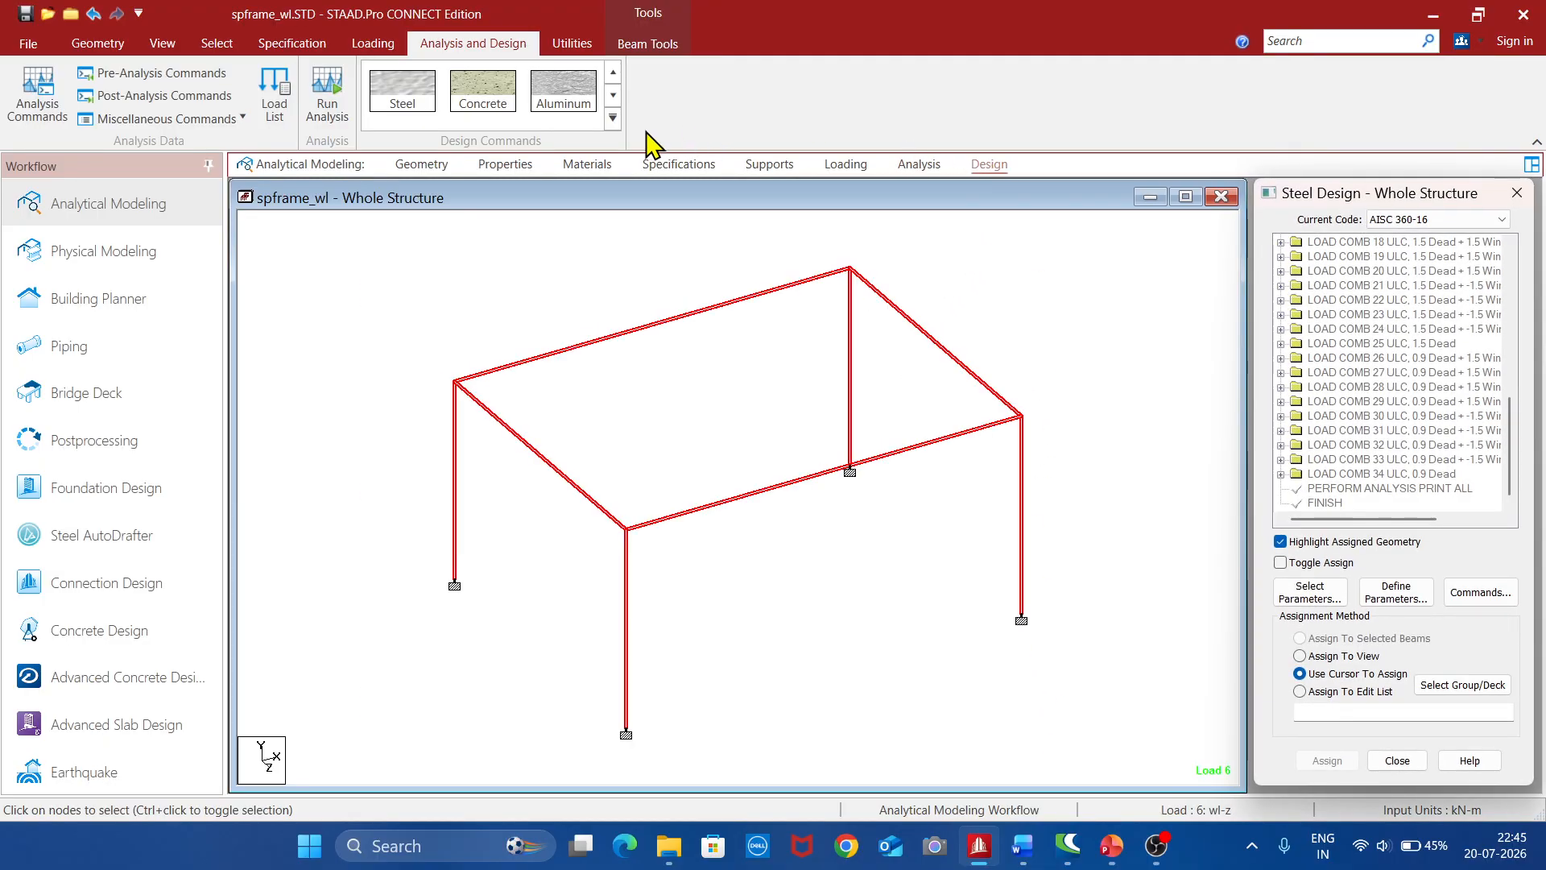
pyautogui.click(492, 109)
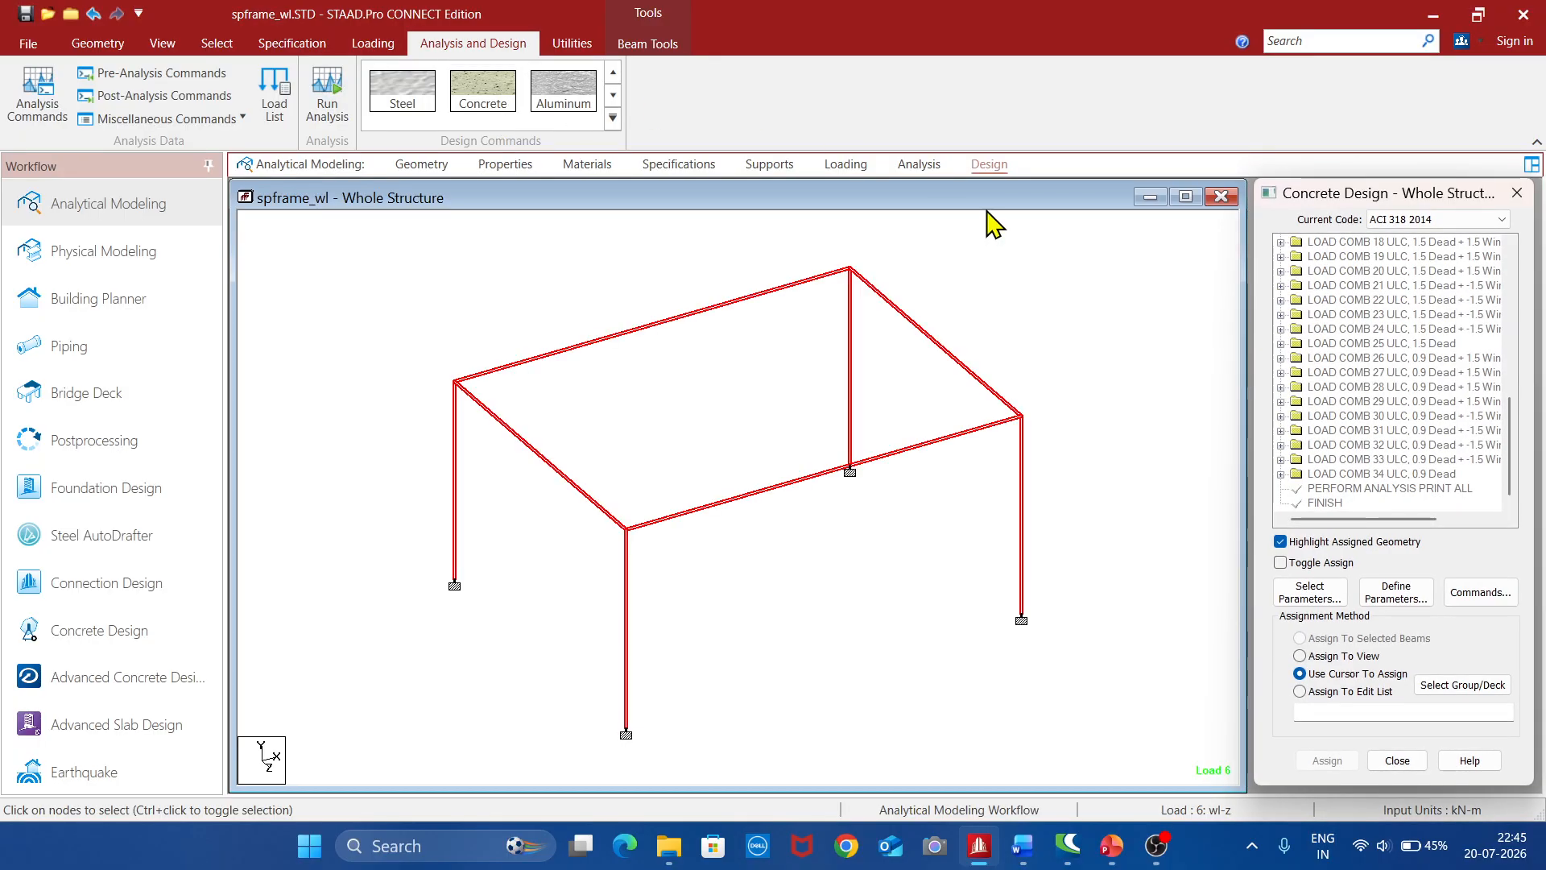
pyautogui.click(1490, 221)
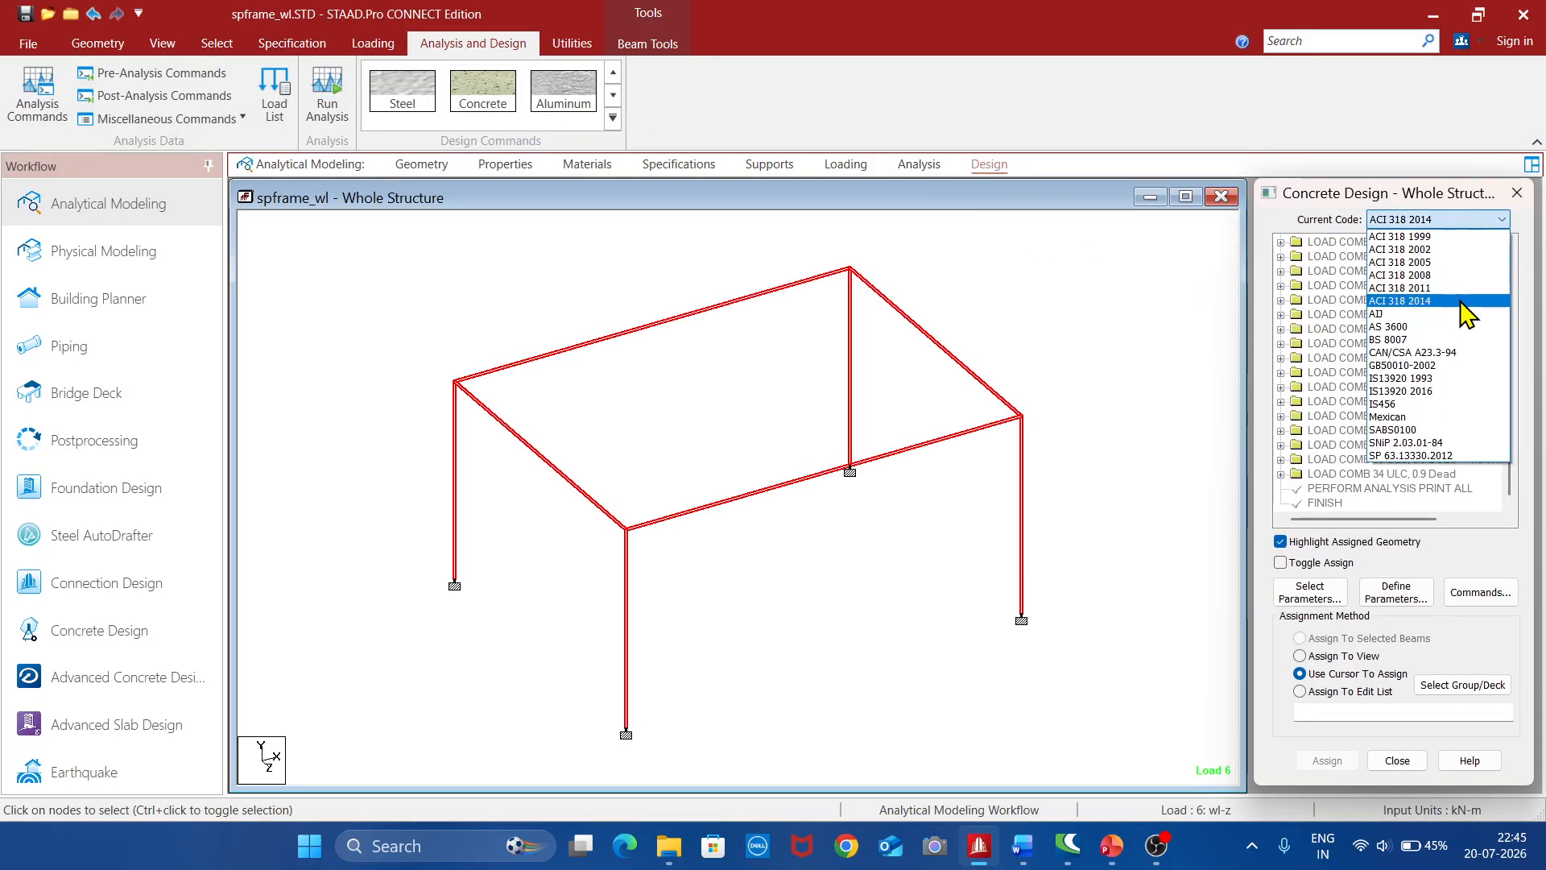
pyautogui.click(1423, 405)
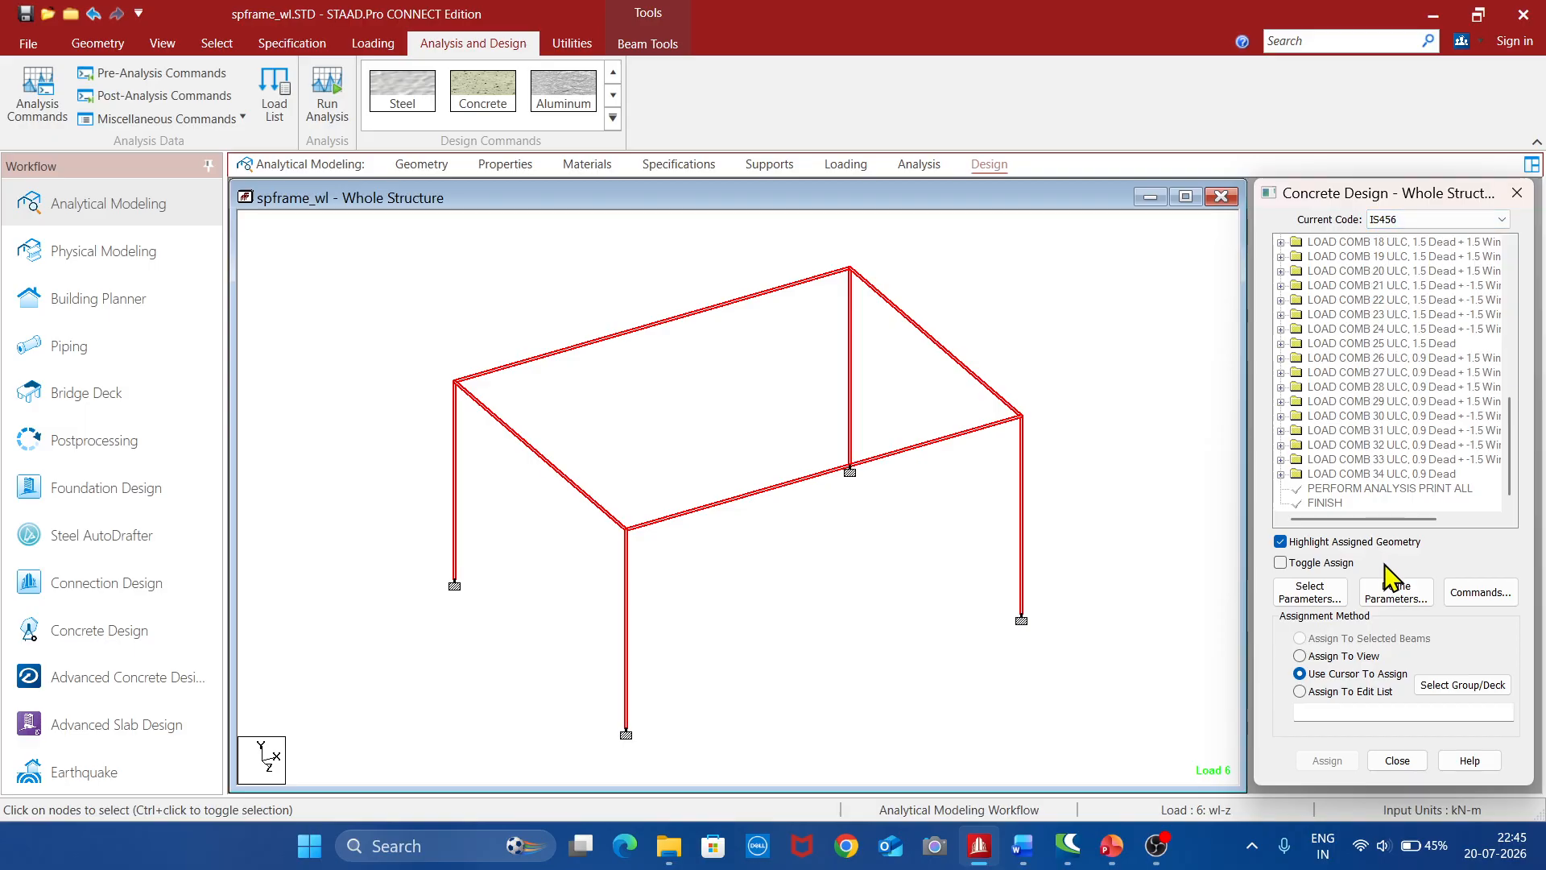
# Limit the selected concrete design parameters to Fc, Fymain, Fysec, Maxmain, Maxsec, Minmain and Minsec
pyautogui.click(1330, 596)
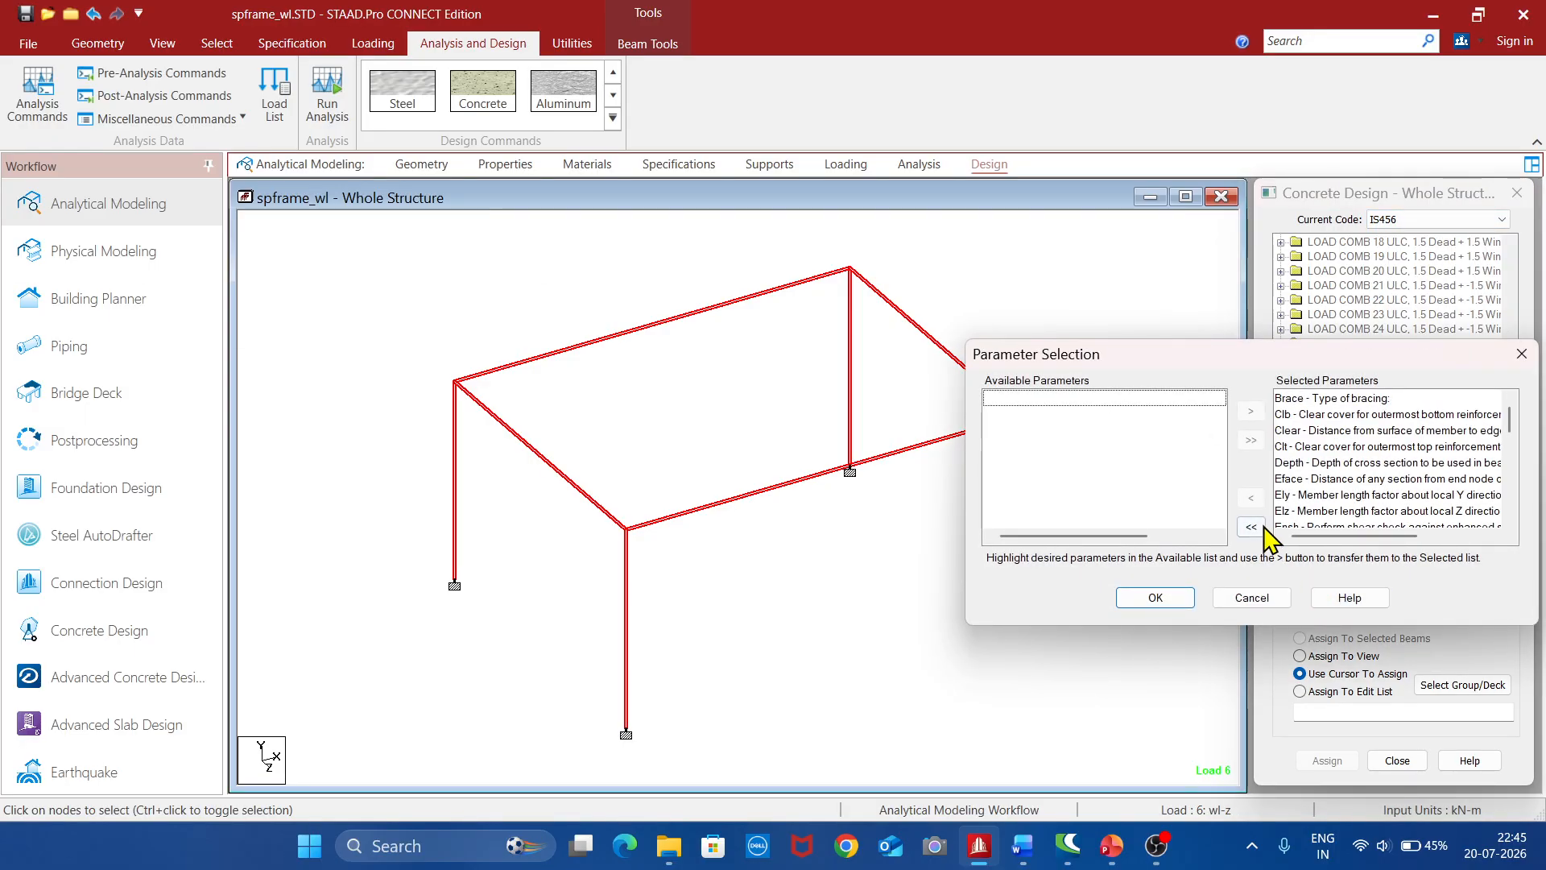
pyautogui.scroll(-5, 1139, 483)
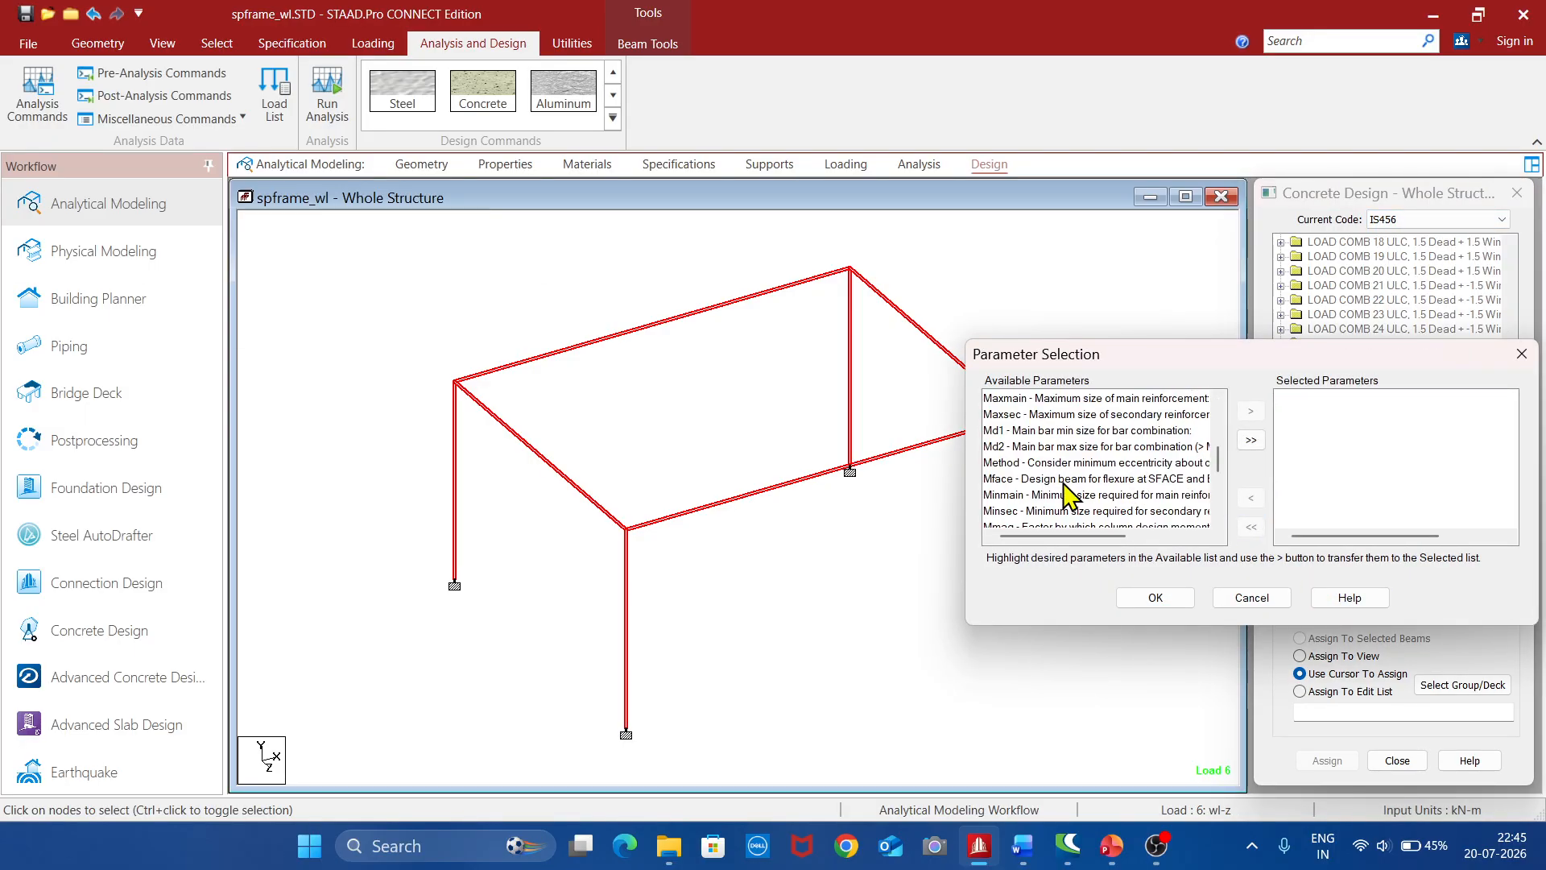
pyautogui.scroll(2, 1063, 493)
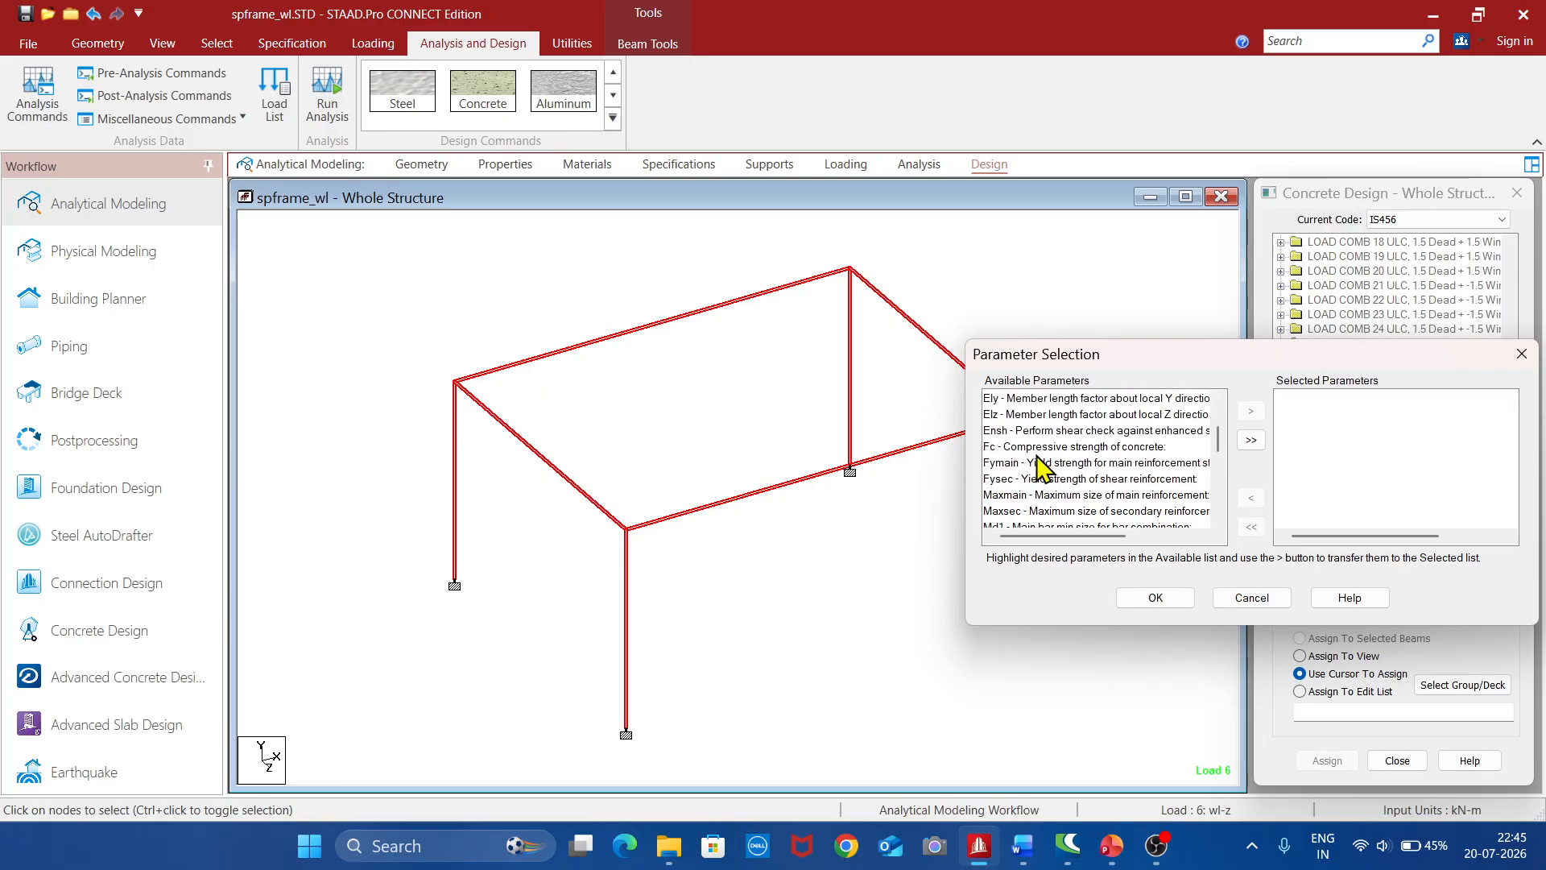
pyautogui.click(1041, 448)
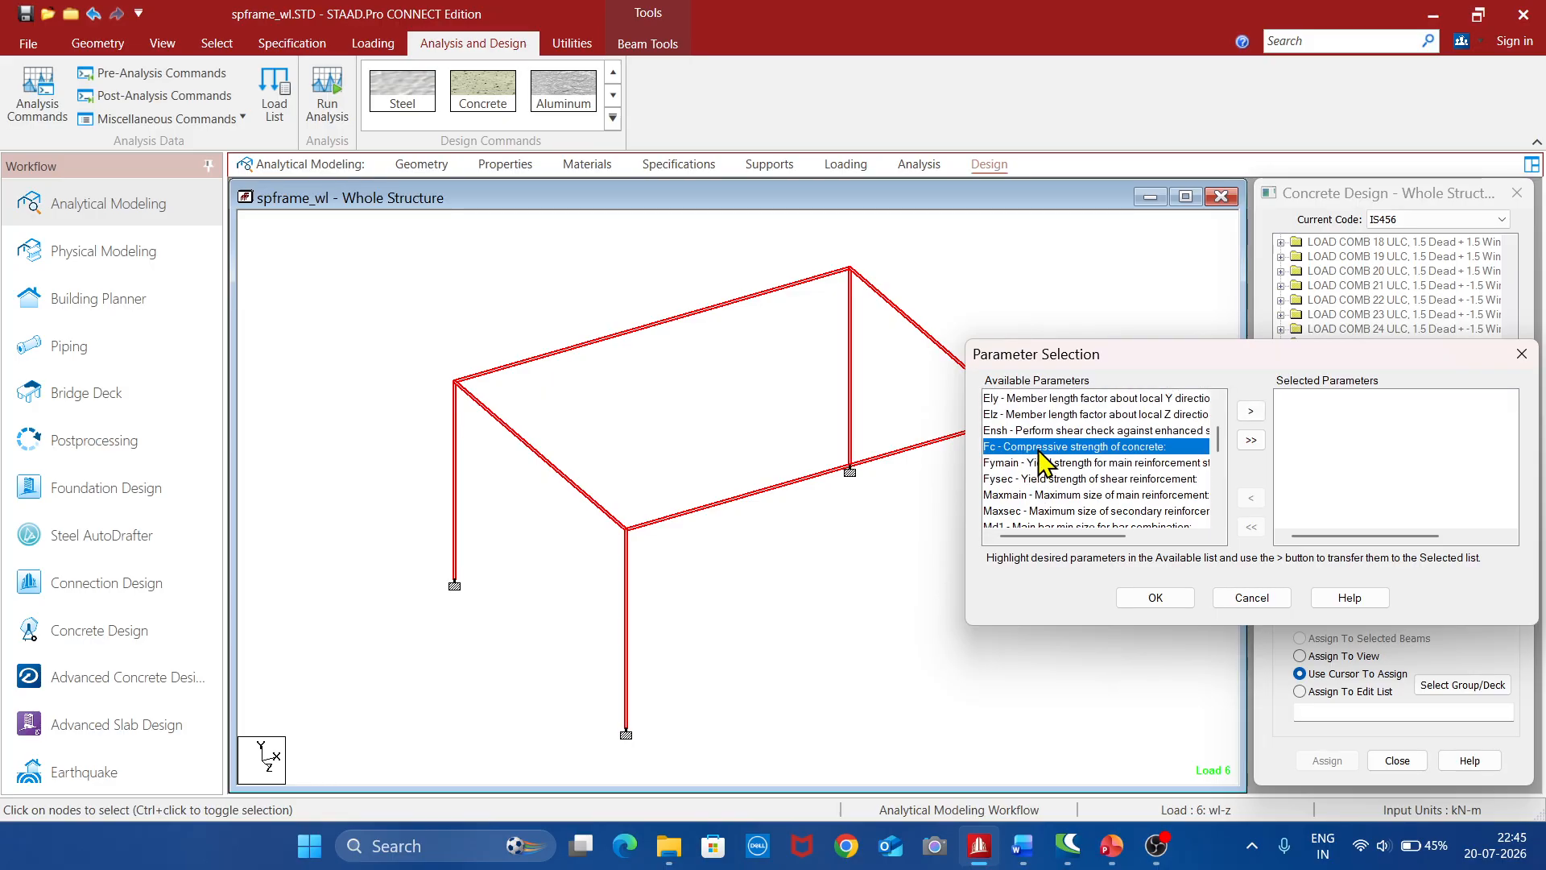
pyautogui.moveTo(1041, 465); pyautogui.dragTo(1052, 510)
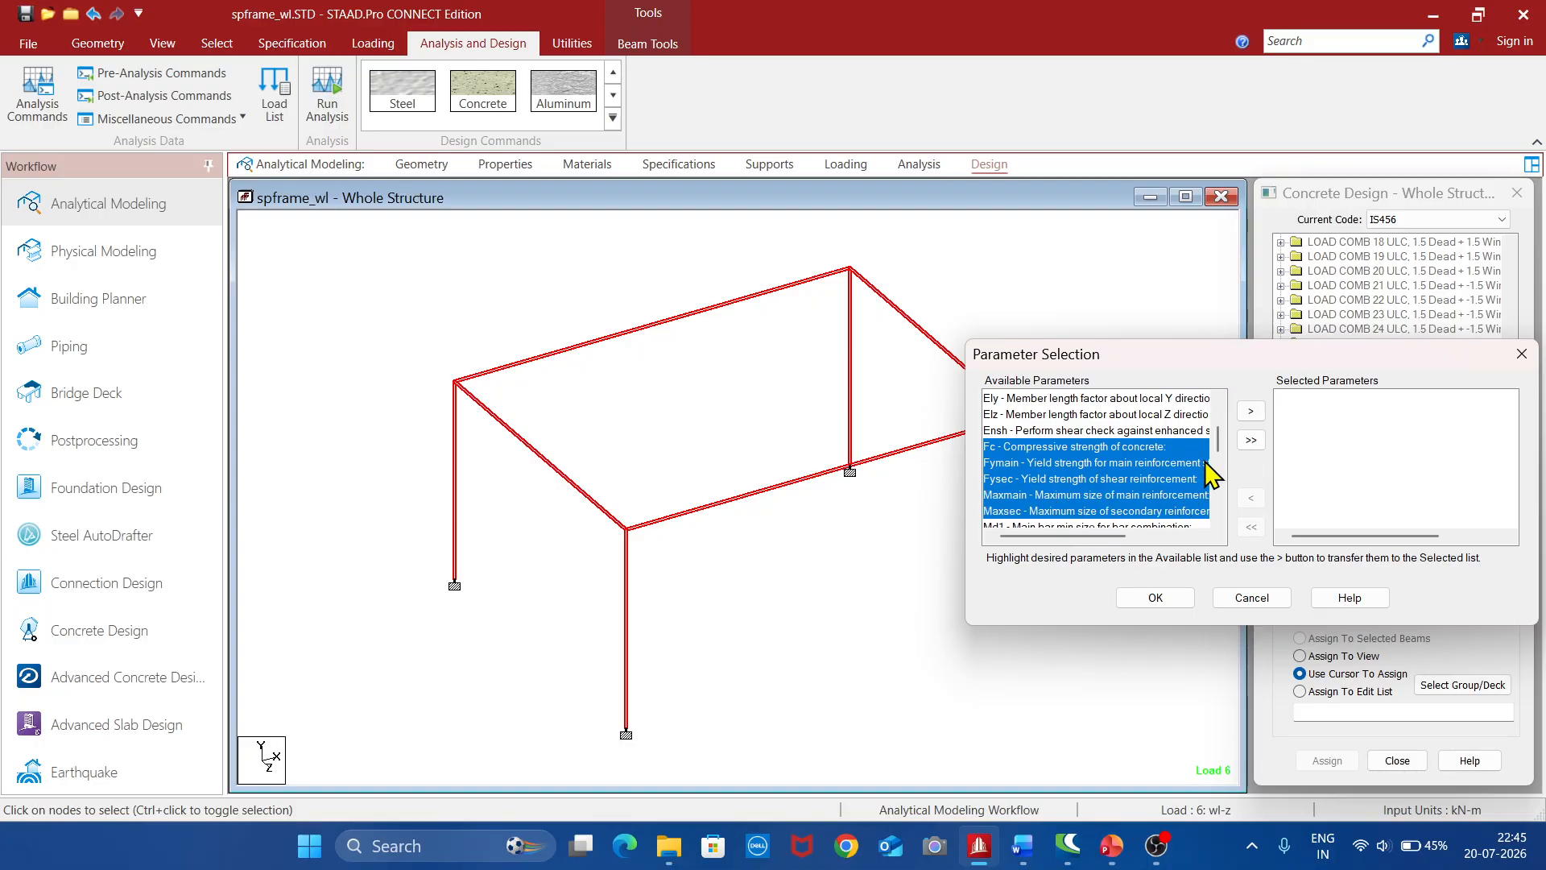
pyautogui.scroll(-2, 1222, 475)
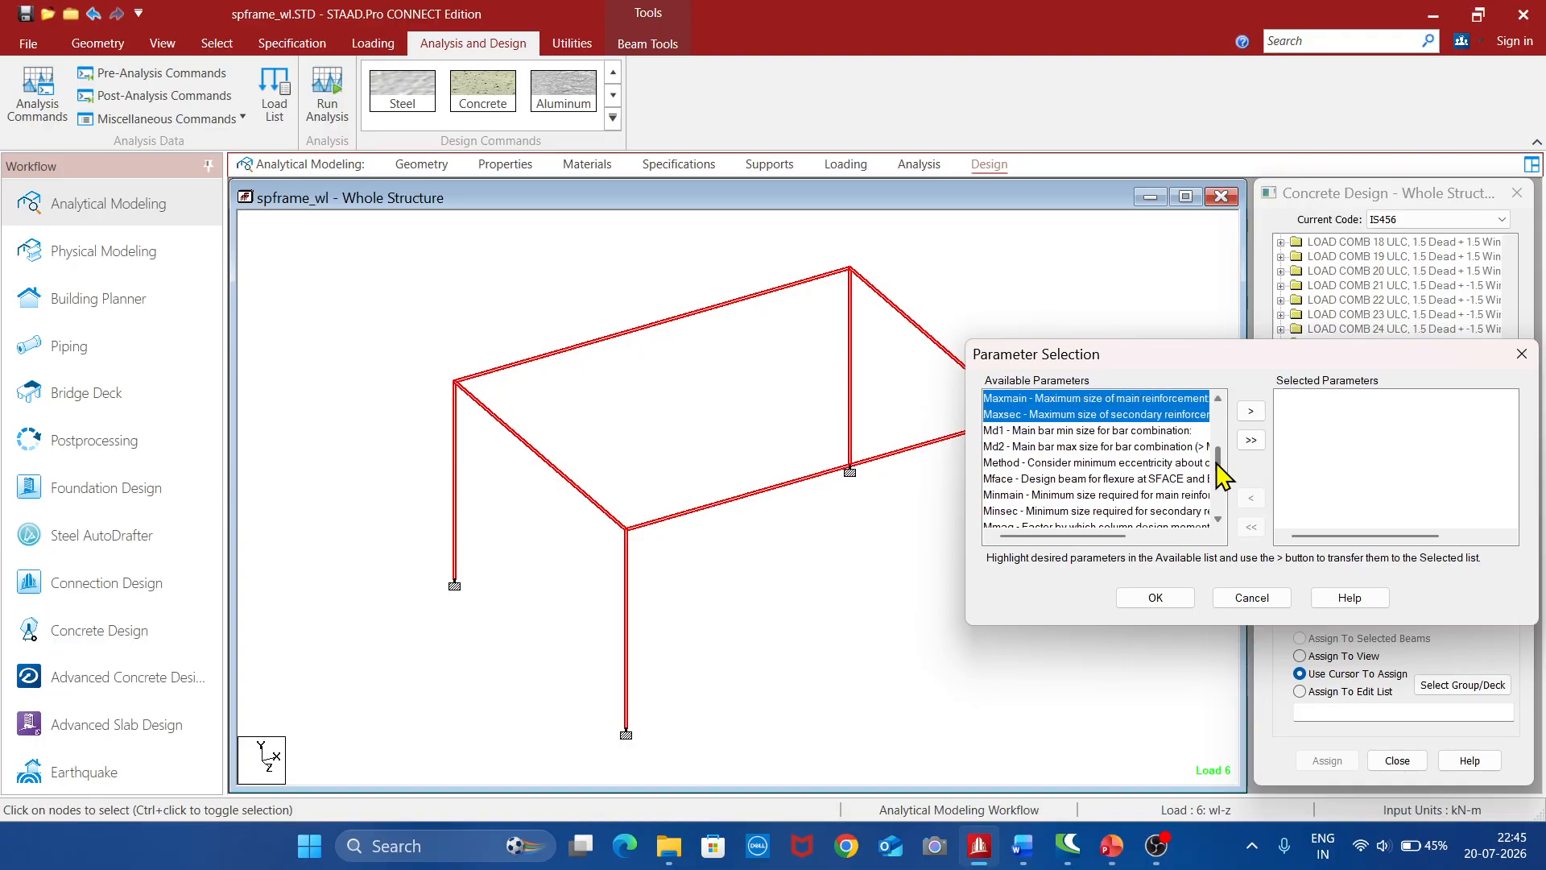
pyautogui.keyDown('ctrl'); pyautogui.click(1079, 494); pyautogui.keyUp('ctrl')
pyautogui.keyDown('ctrl'); pyautogui.click(1083, 511); pyautogui.keyUp('ctrl')
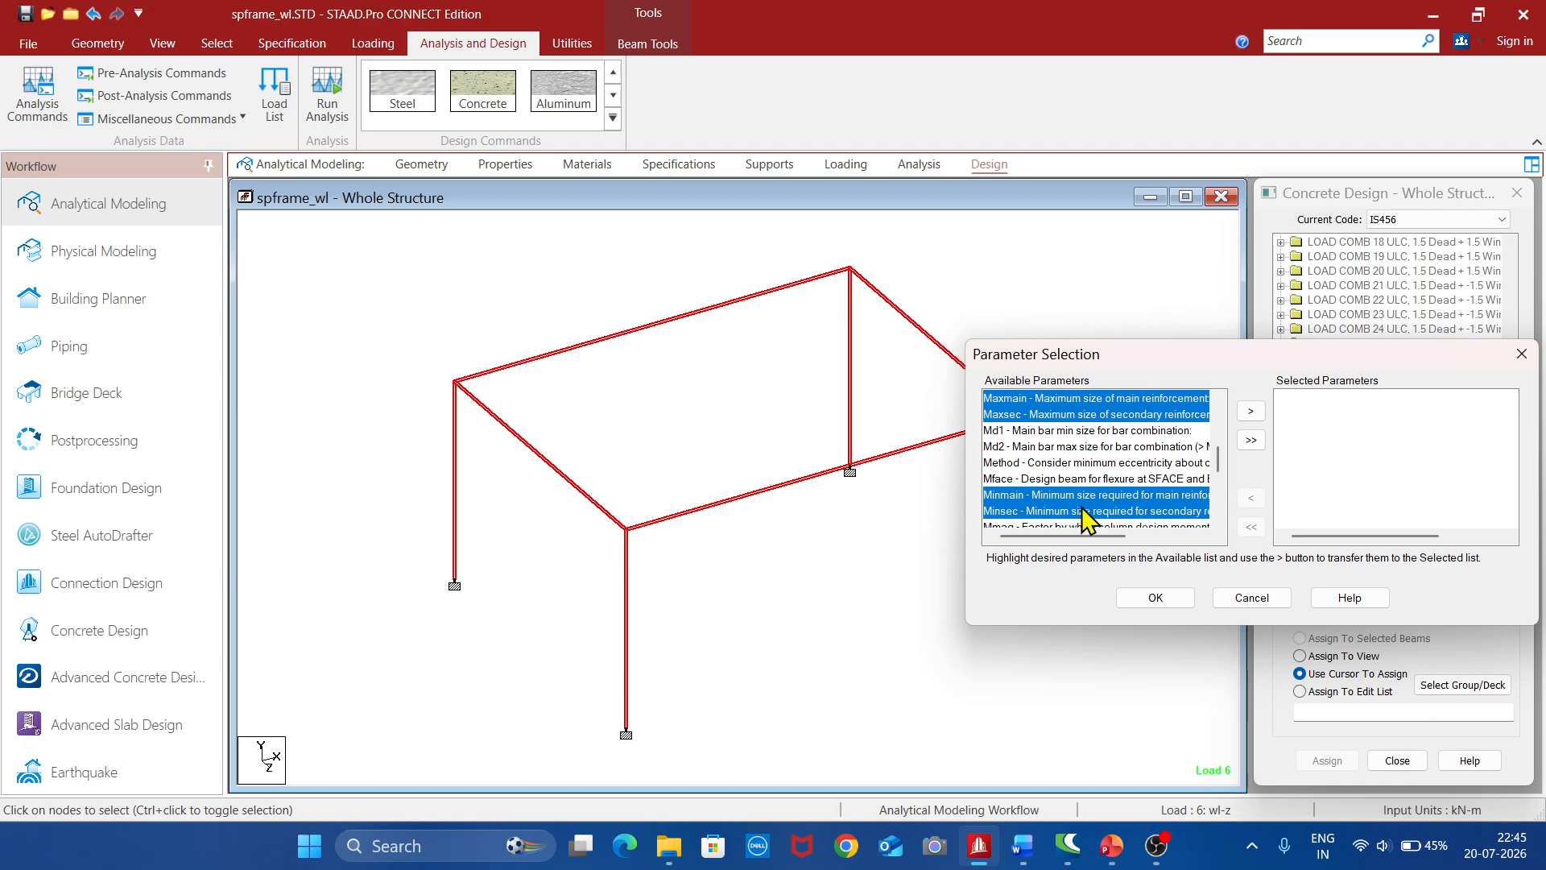
pyautogui.click(1251, 411)
pyautogui.click(1184, 600)
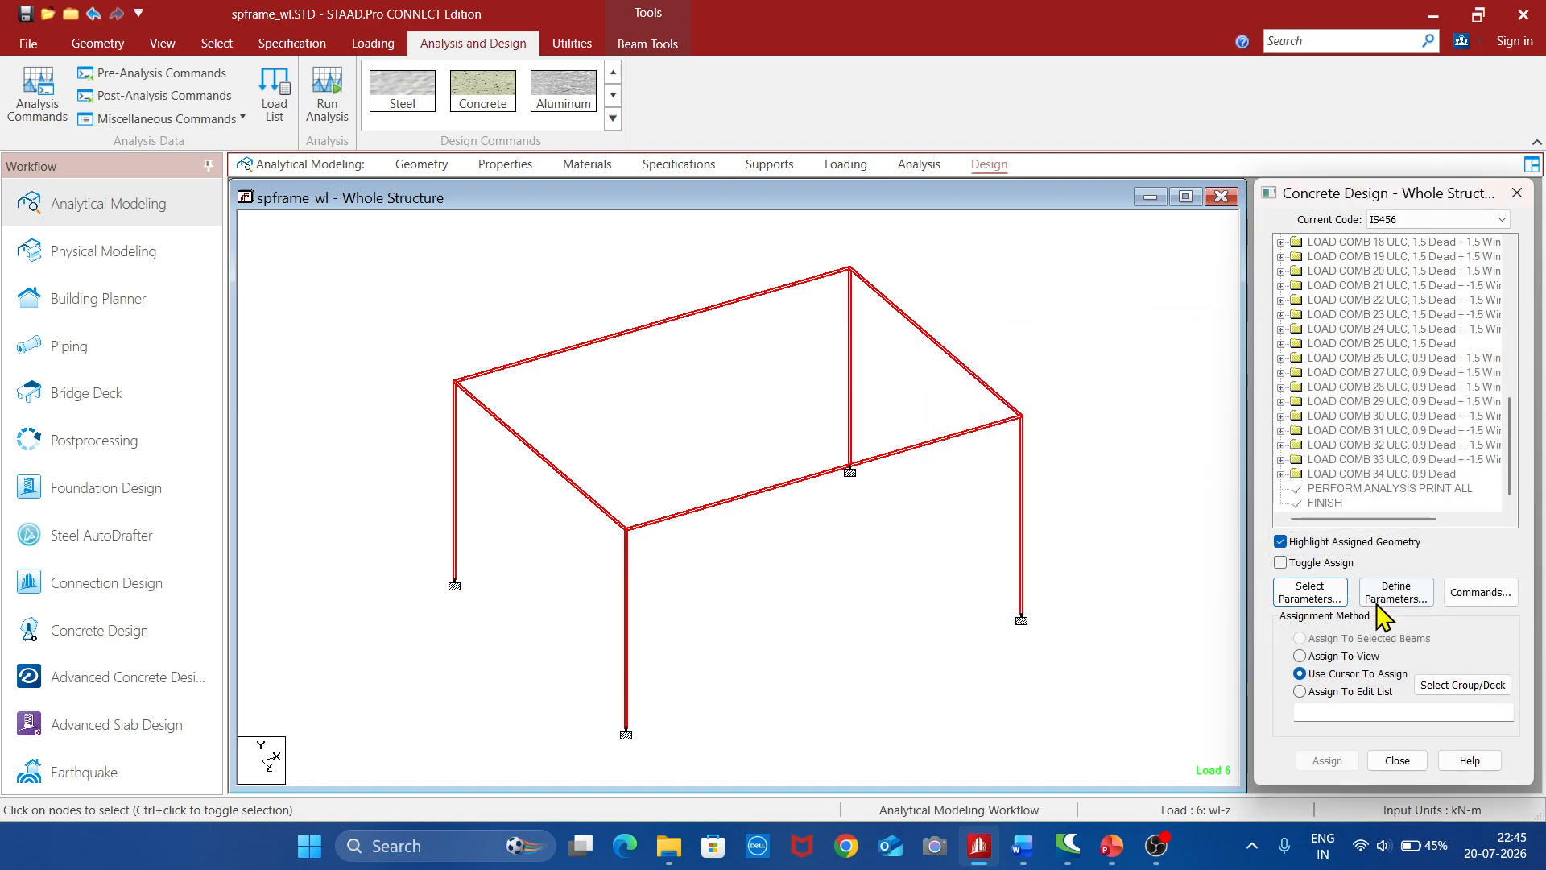
# Define the FC compressive strength of concrete as 20000 kN/m2 and assign it to the selected frame members
pyautogui.click(1396, 596)
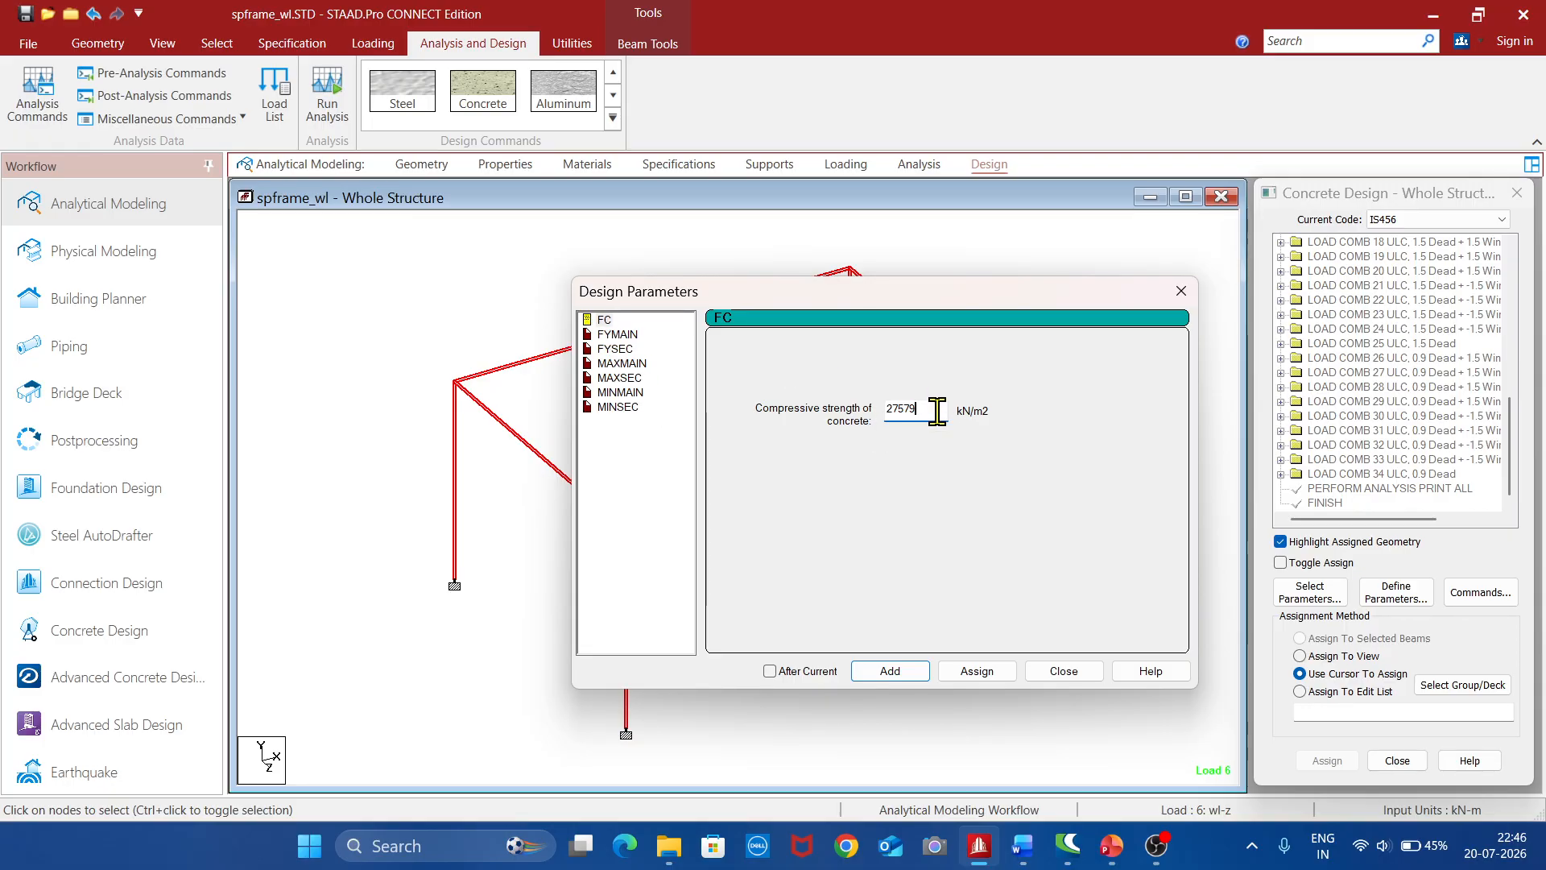
pyautogui.press('BackSpace')
pyautogui.write('0000')
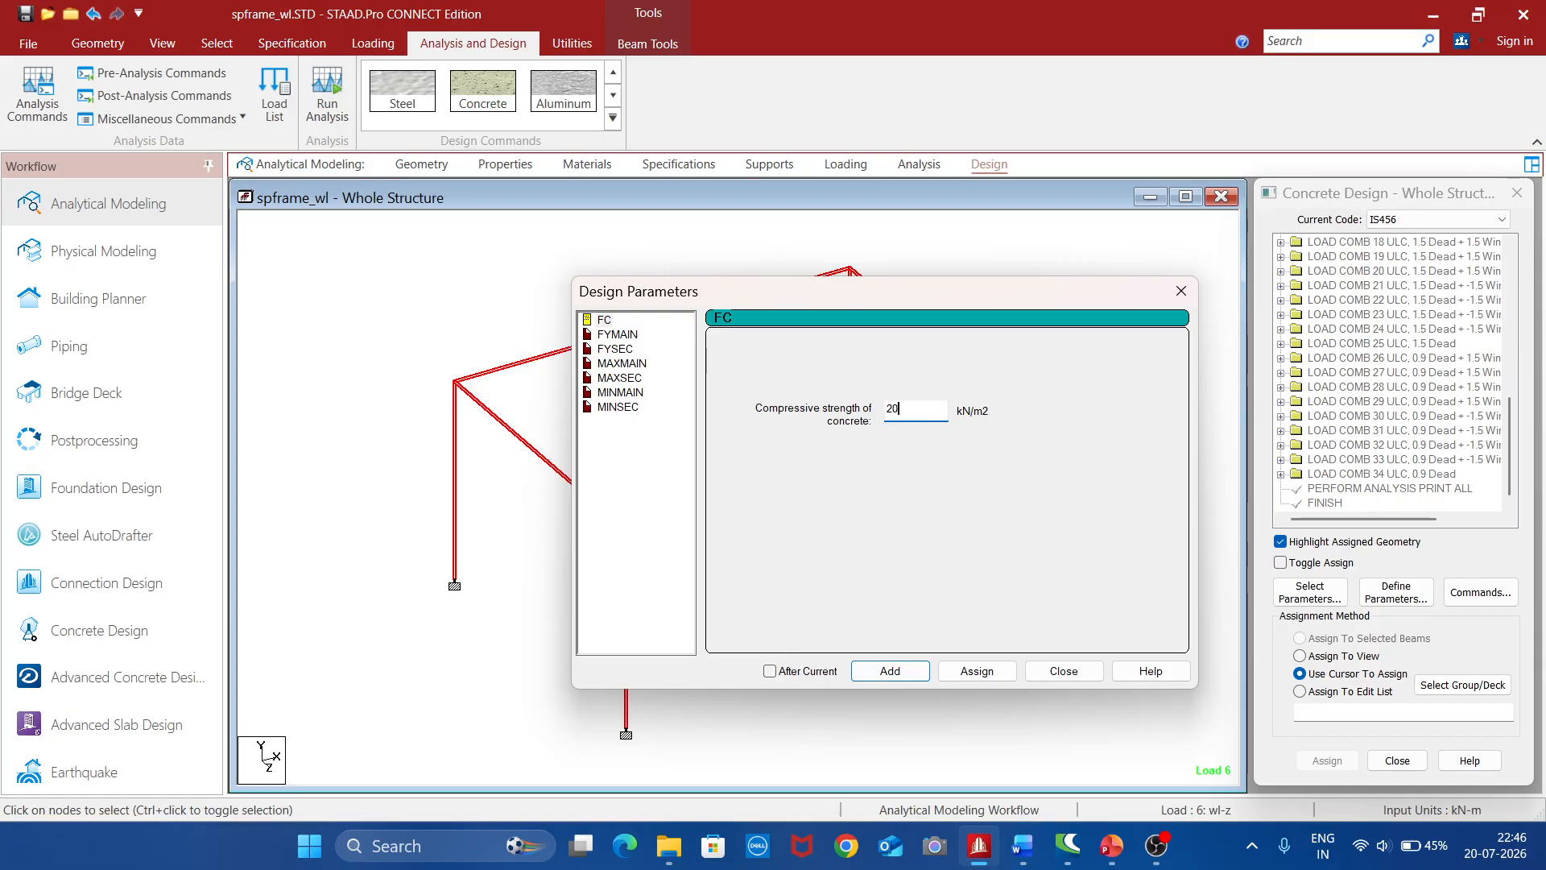
pyautogui.click(991, 674)
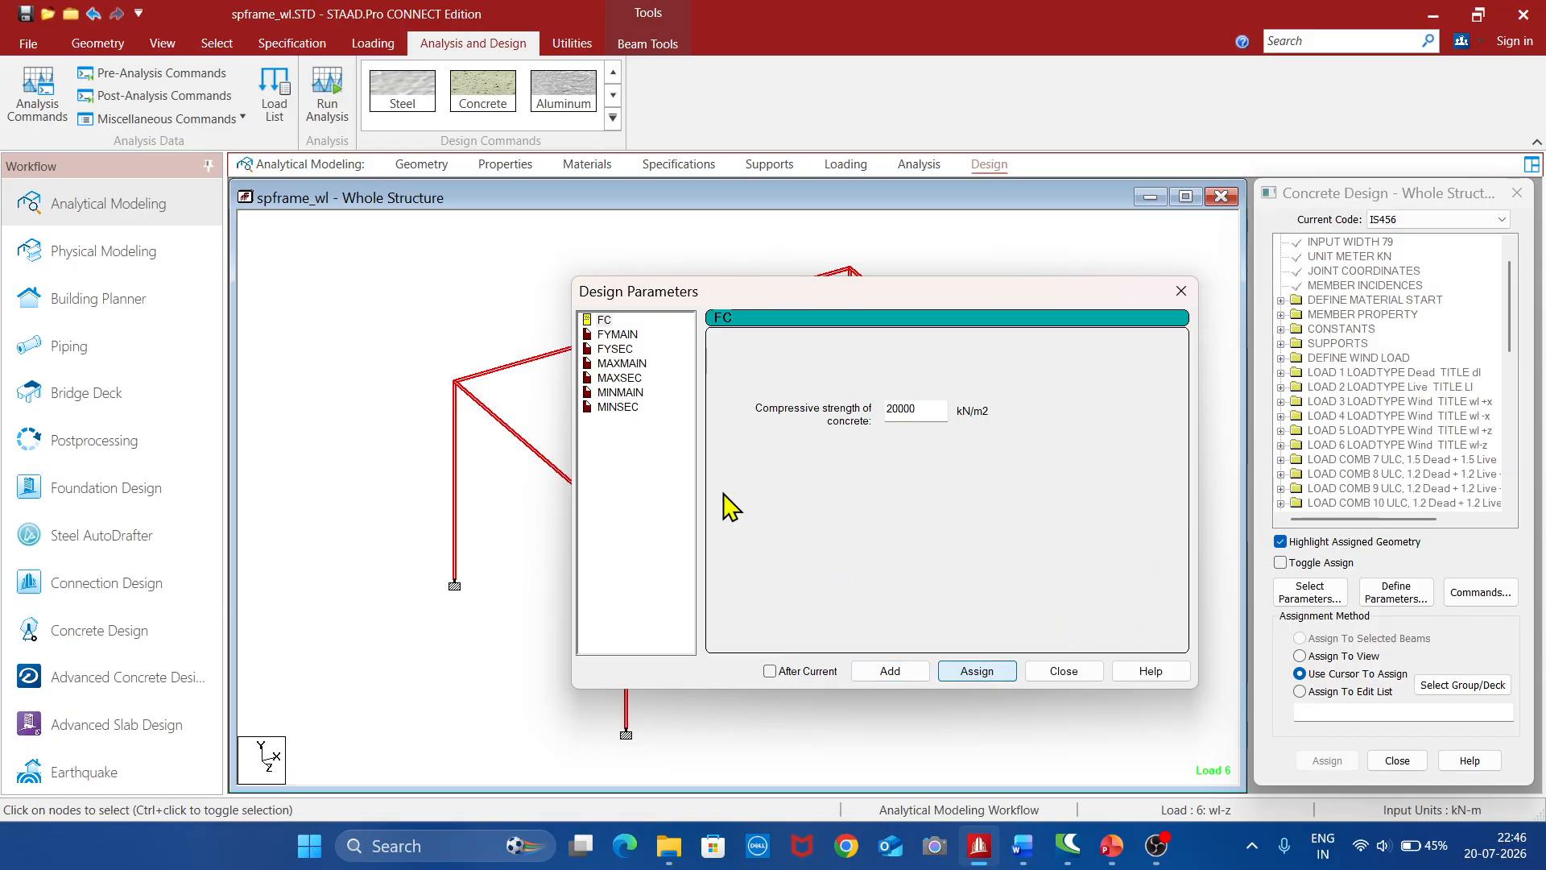
# Define the FYMAIN and FYSEC reinforcement yield strengths as 415000 kN/m2 each and assign both to the selected frame members
pyautogui.click(618, 336)
pyautogui.click(932, 415)
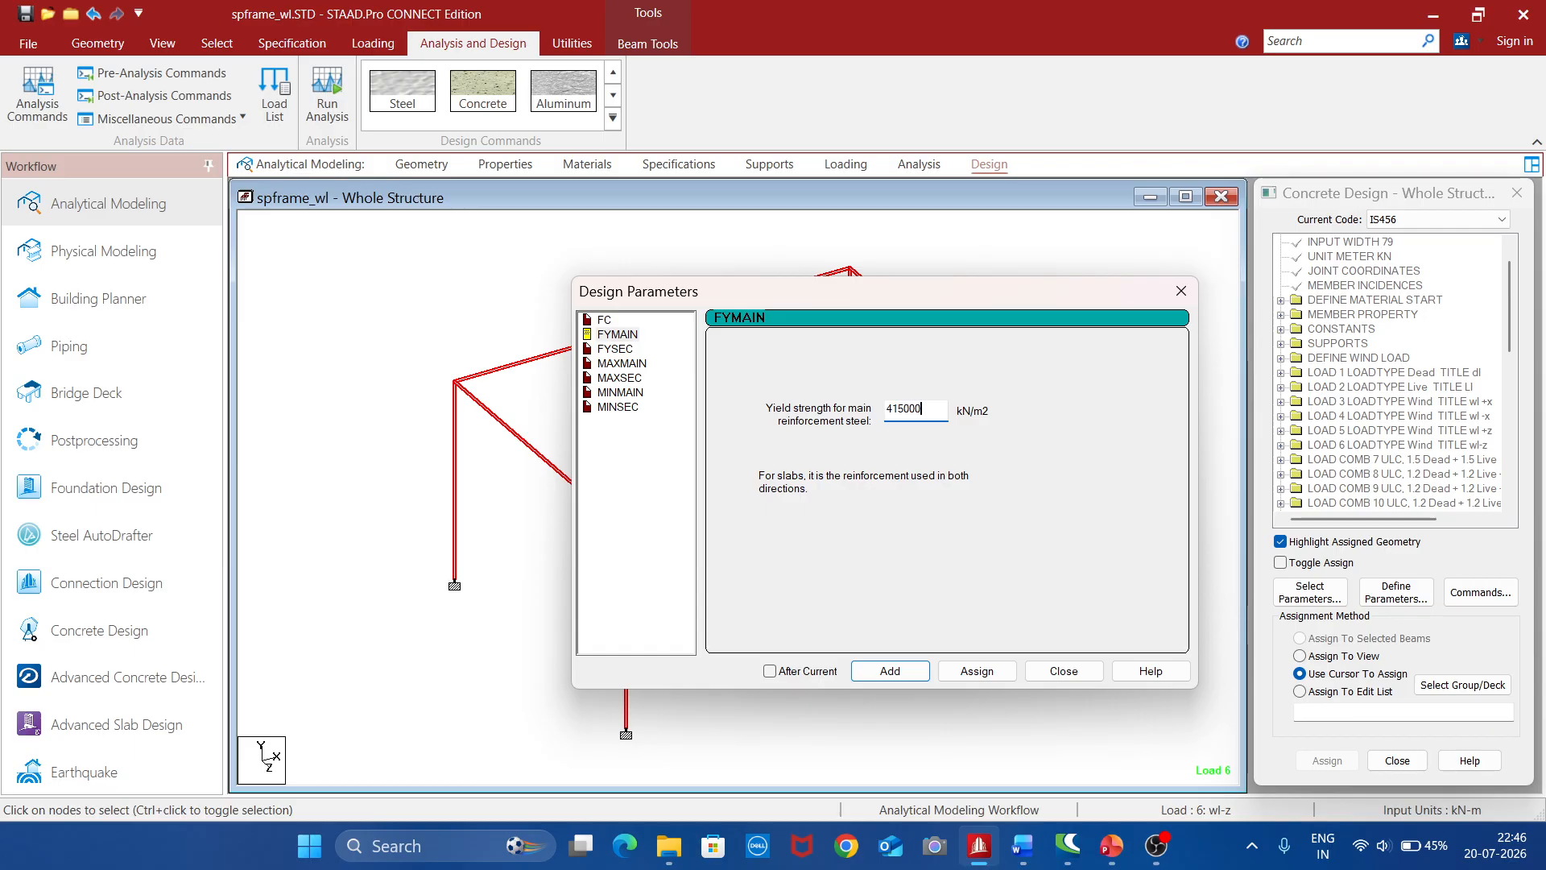
pyautogui.click(976, 672)
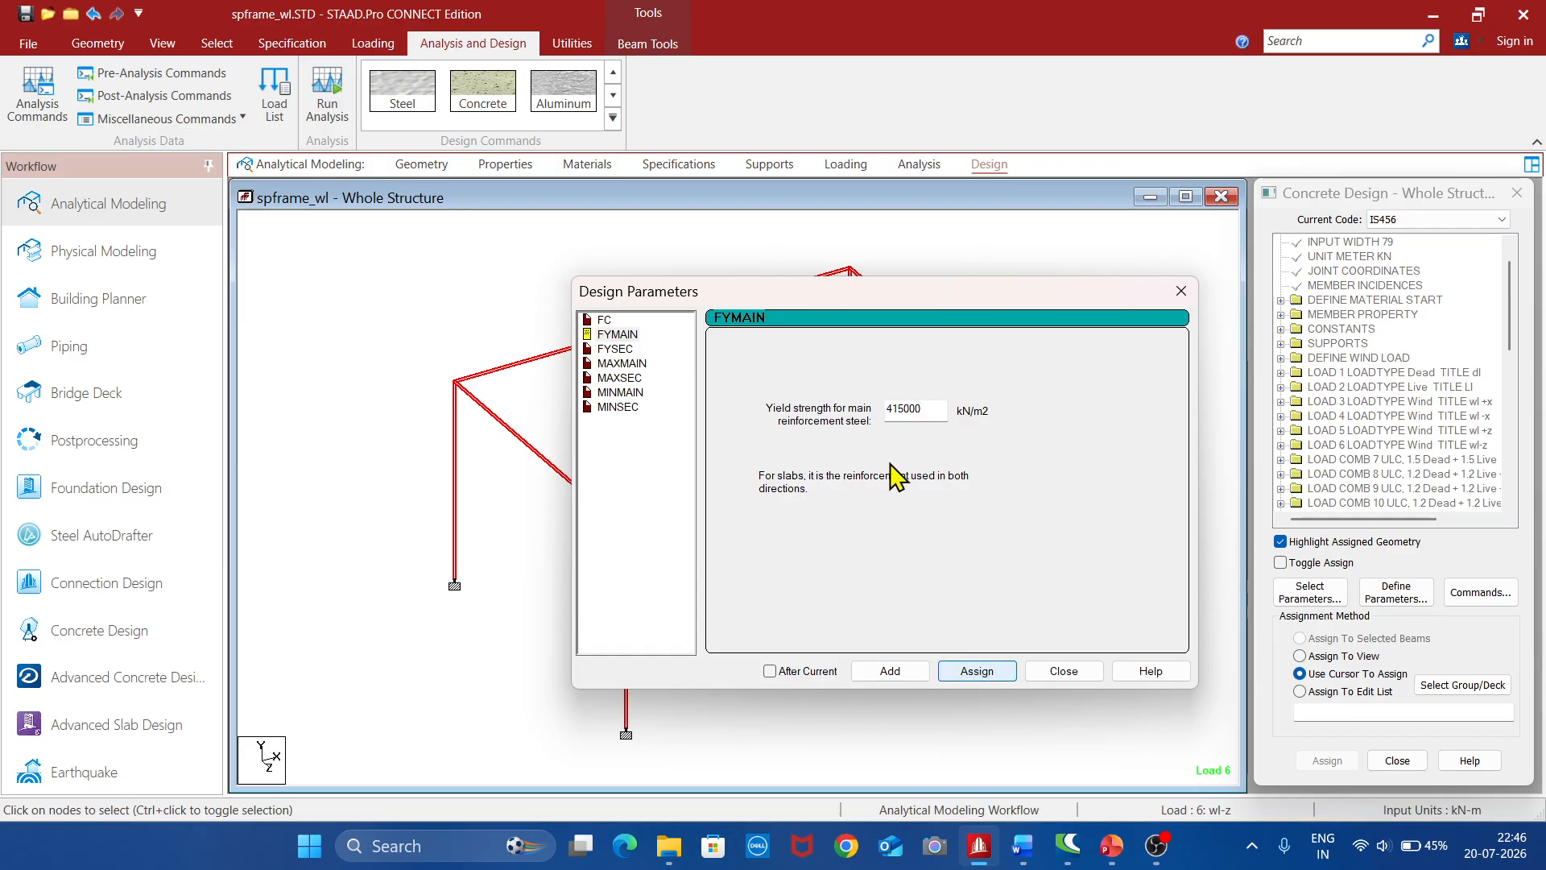
pyautogui.click(615, 349)
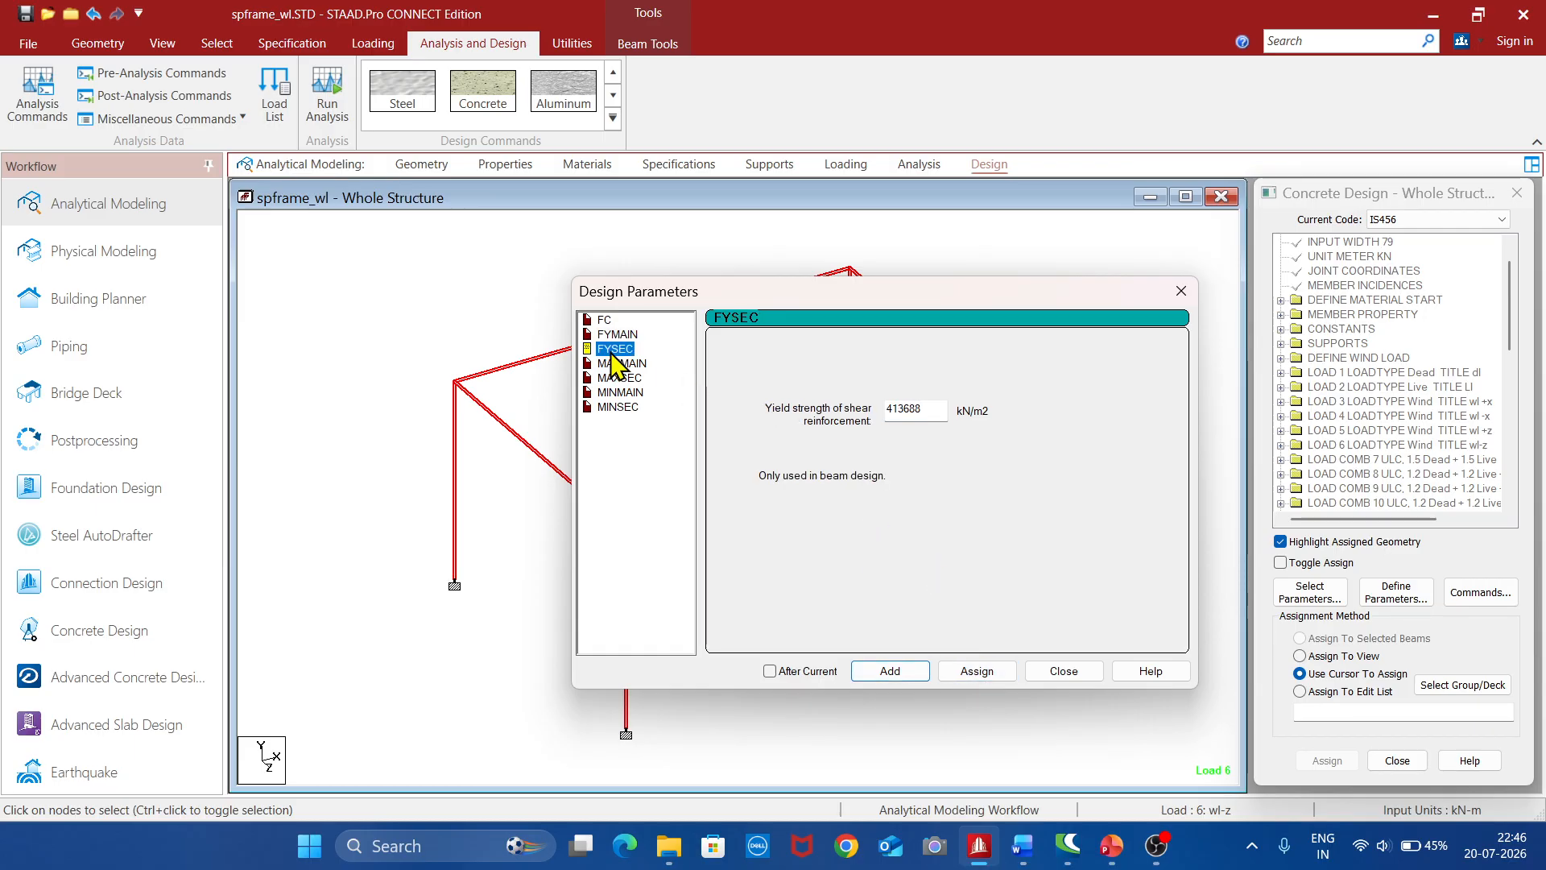
pyautogui.click(930, 413)
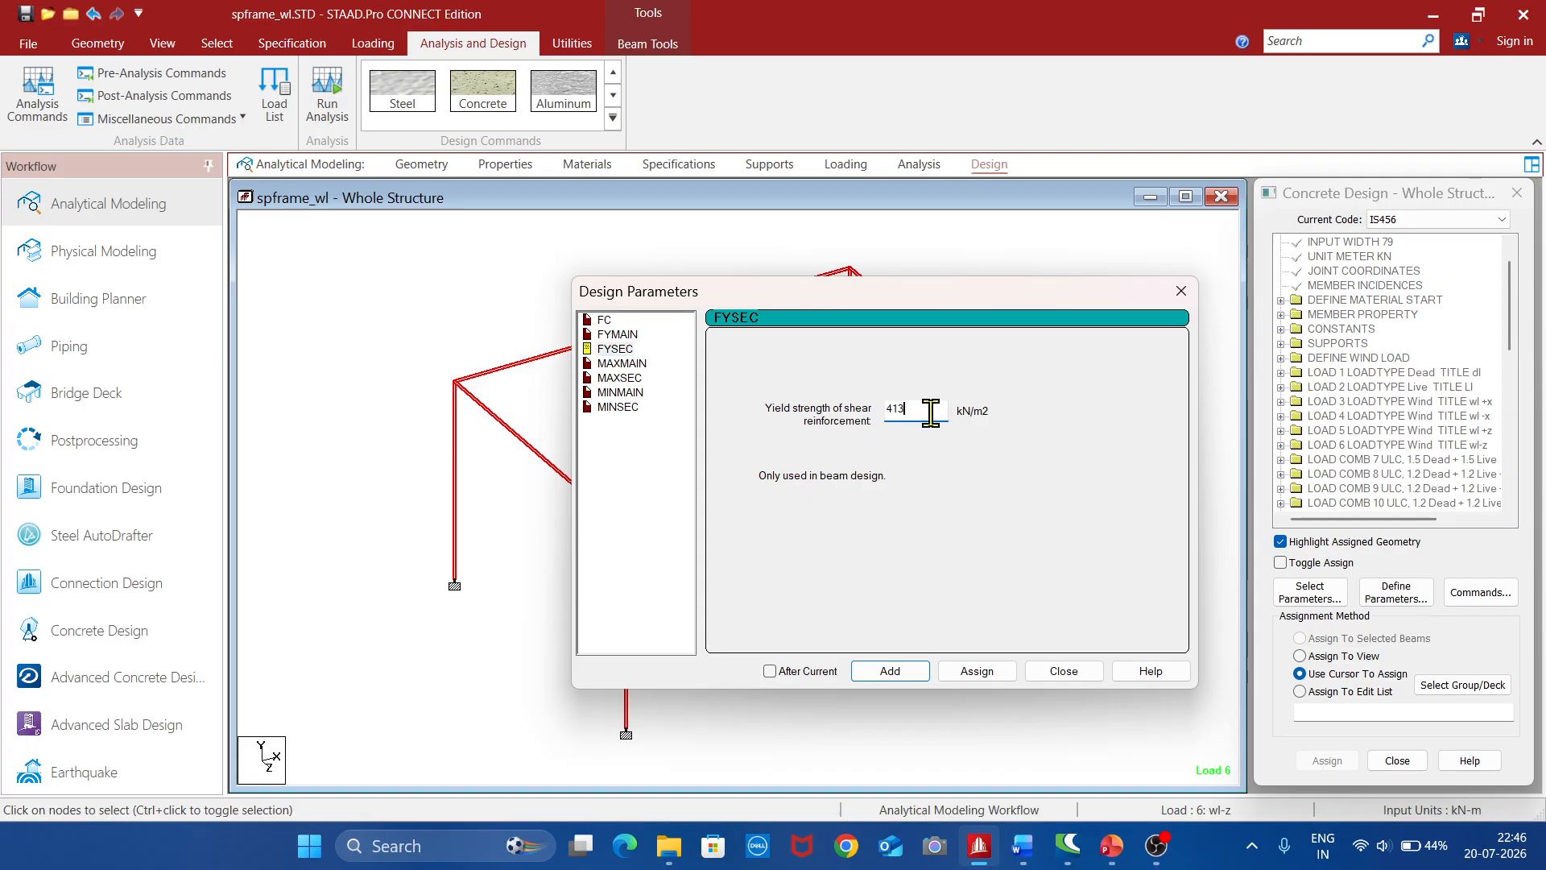
pyautogui.write('415000')
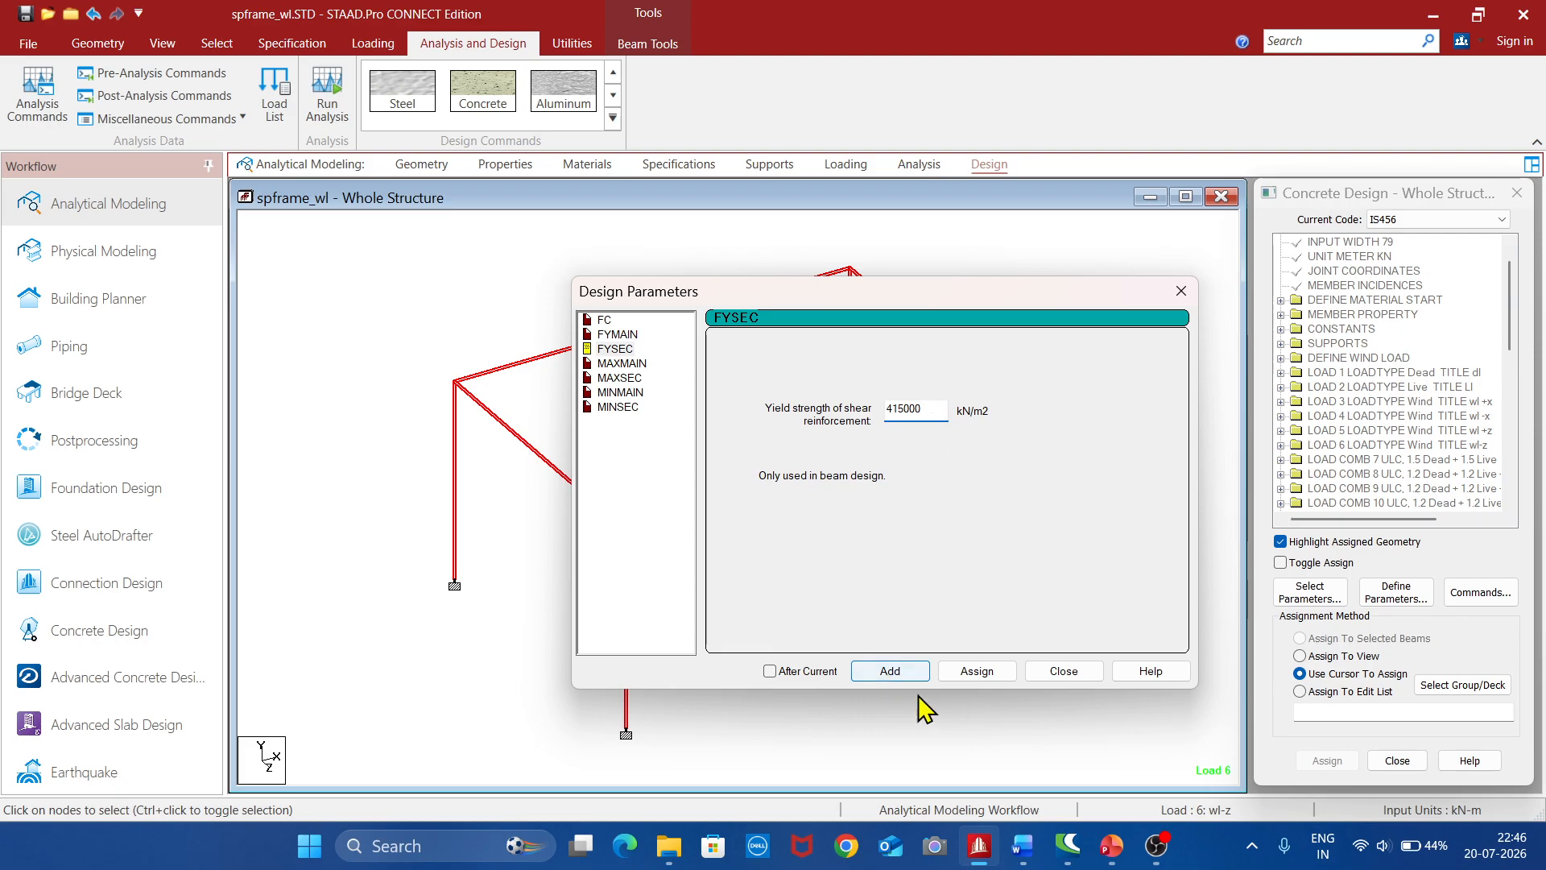
pyautogui.click(985, 673)
# Assign a maximum main reinforcement size of 20 mm and the default maximum secondary reinforcement size to the selected members
pyautogui.click(621, 363)
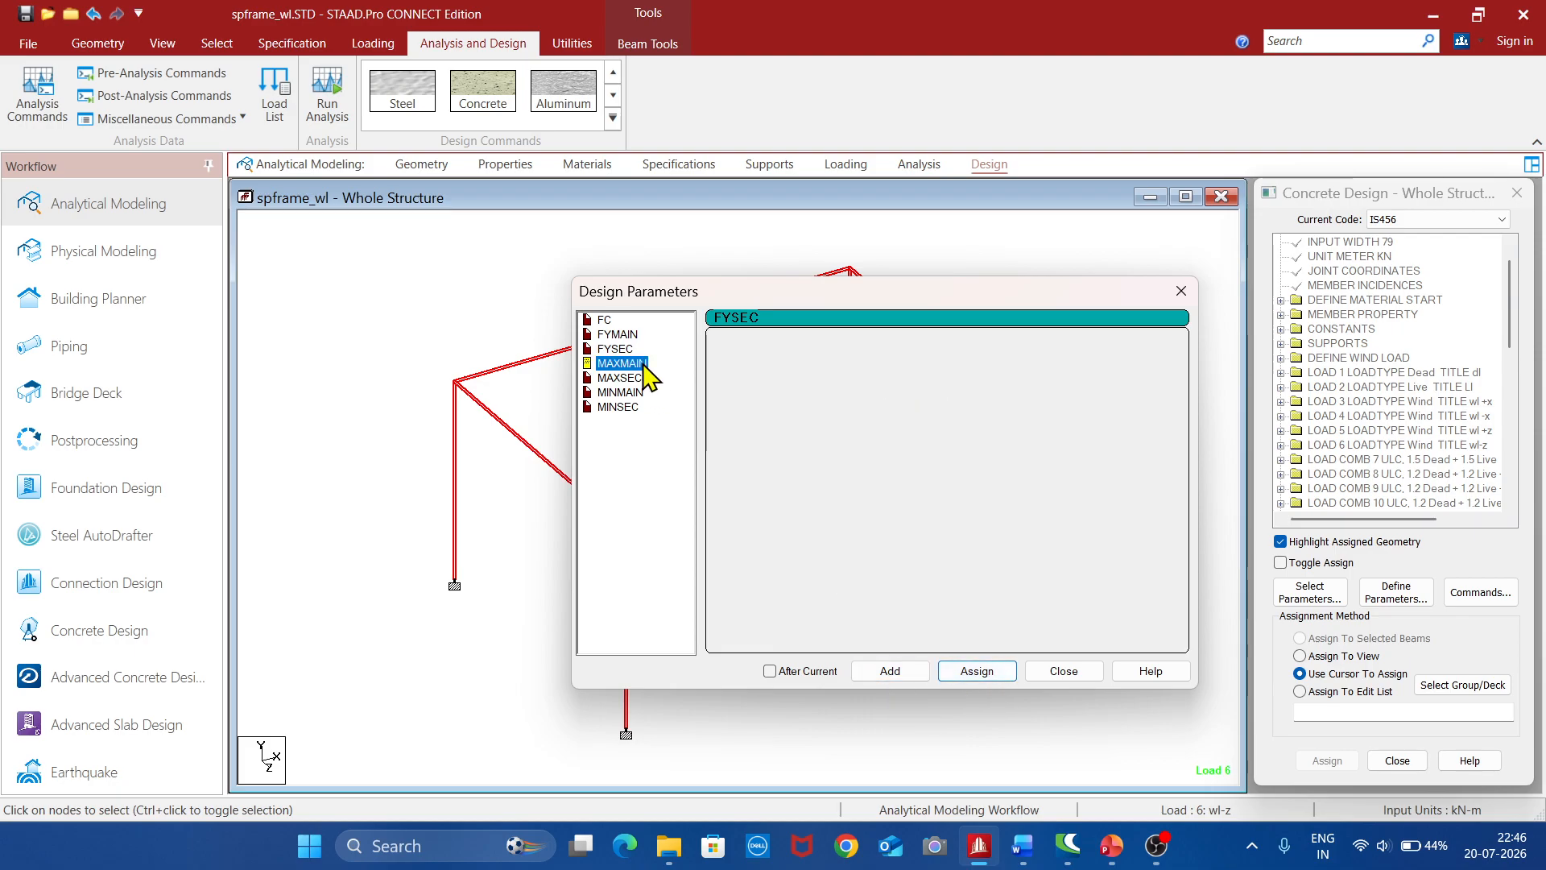
pyautogui.click(727, 450)
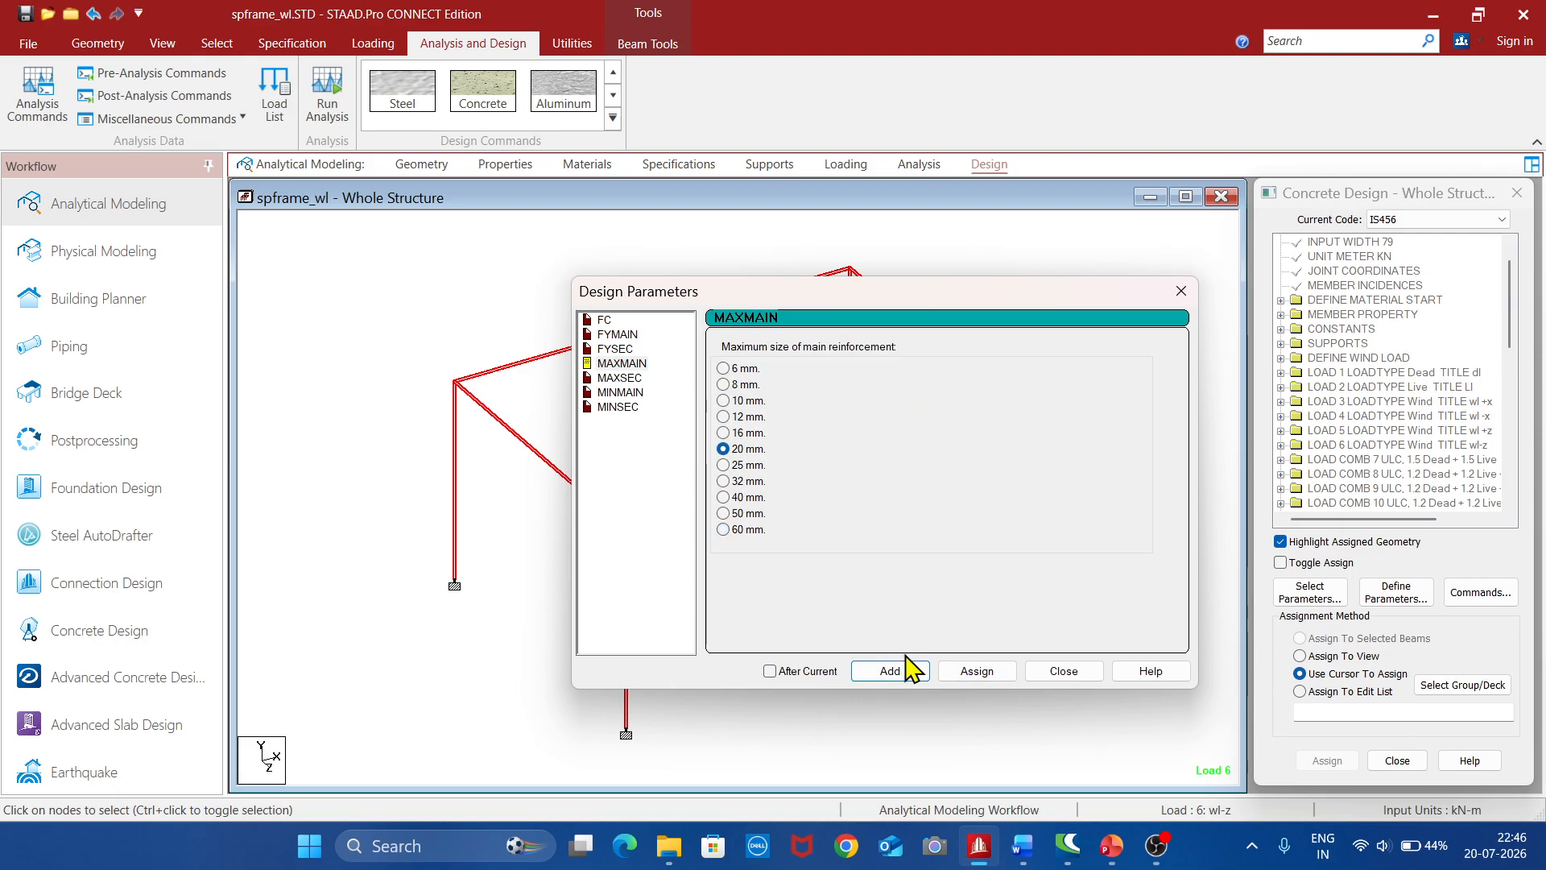
pyautogui.click(997, 675)
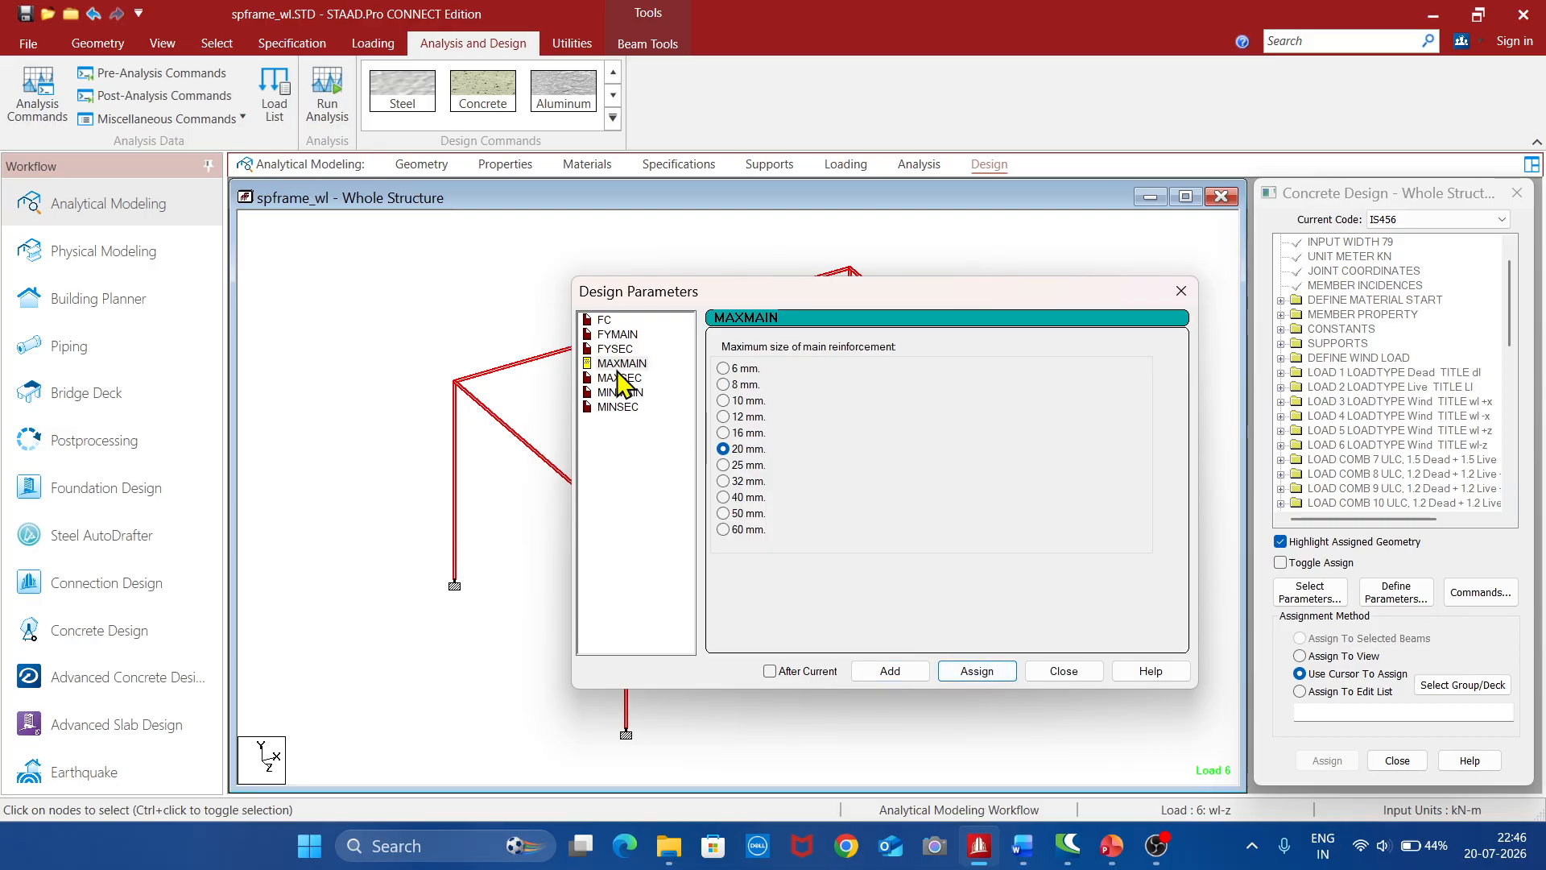
pyautogui.click(620, 379)
pyautogui.click(960, 675)
# Assign minimum reinforcement sizes of 12 mm for main and 8 mm for secondary bars to the selected members
pyautogui.click(626, 394)
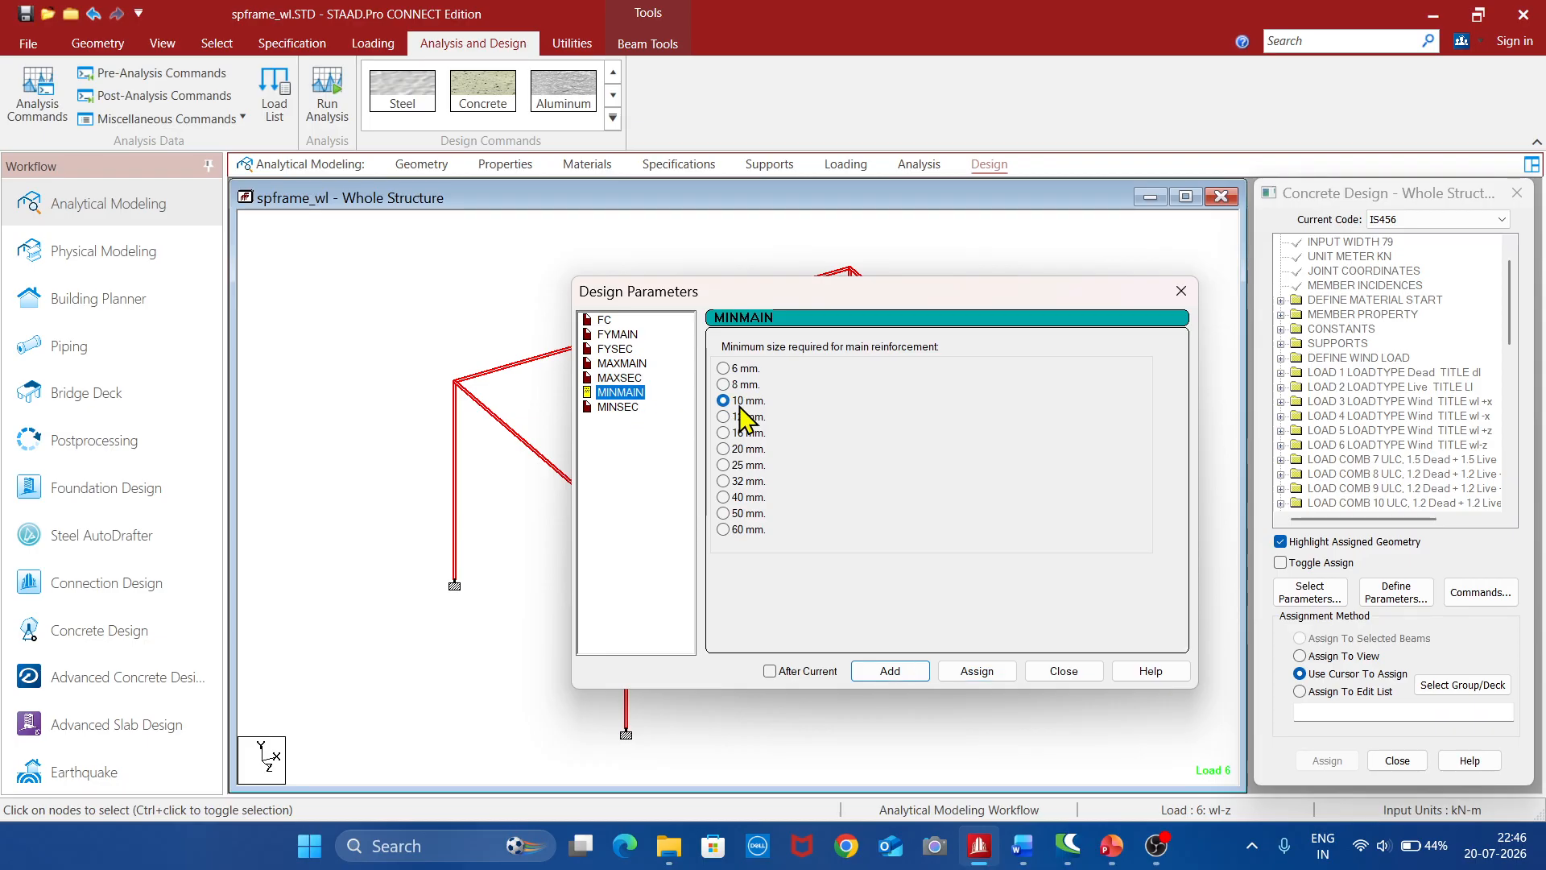
pyautogui.click(723, 416)
pyautogui.click(979, 675)
pyautogui.click(626, 408)
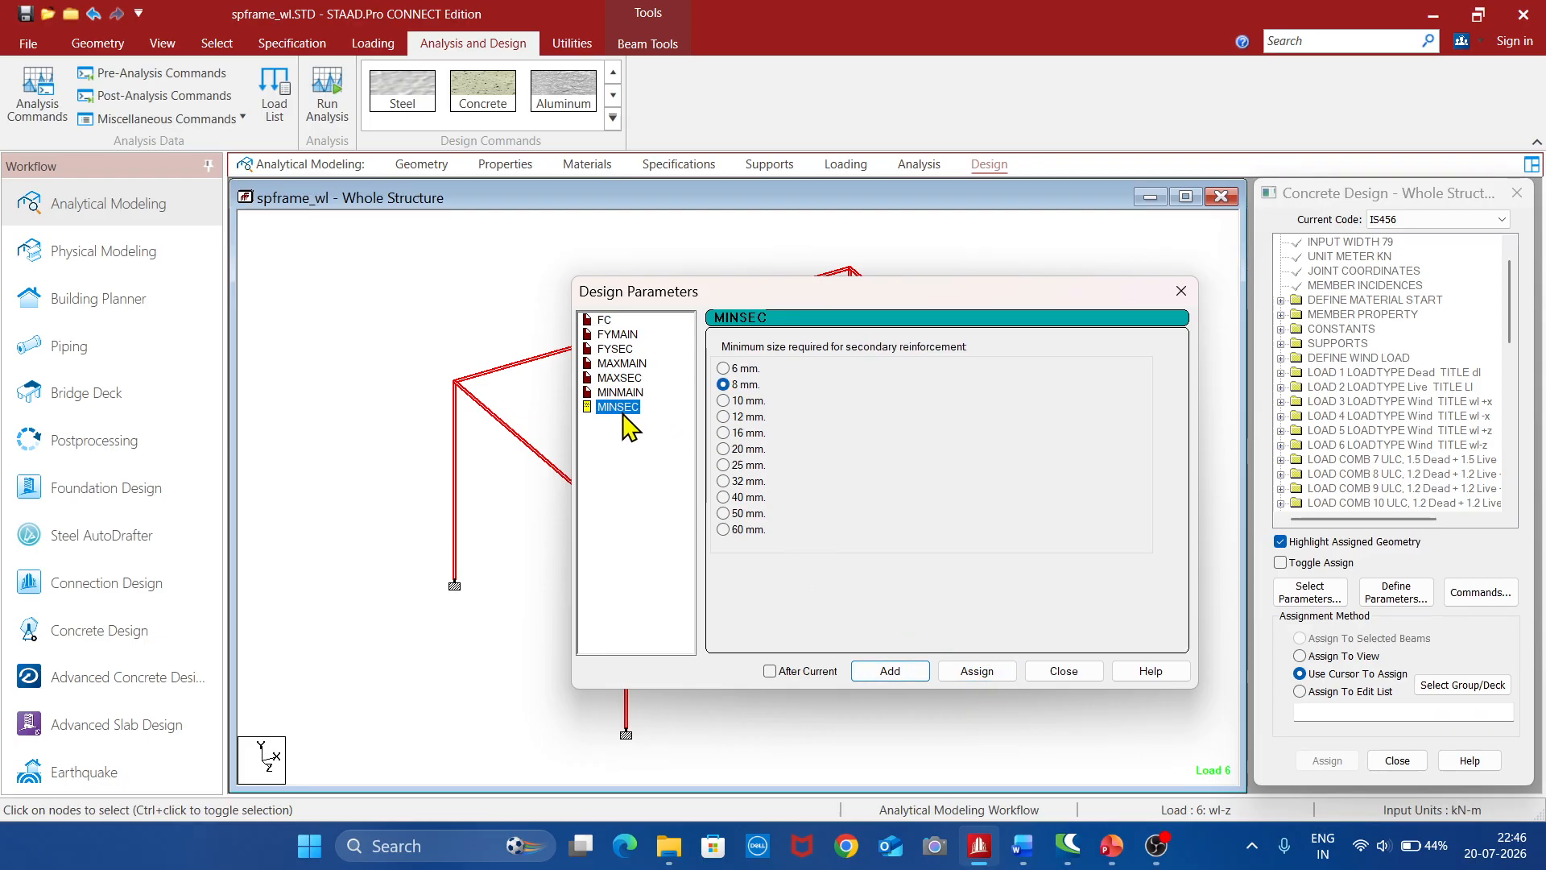
pyautogui.click(983, 675)
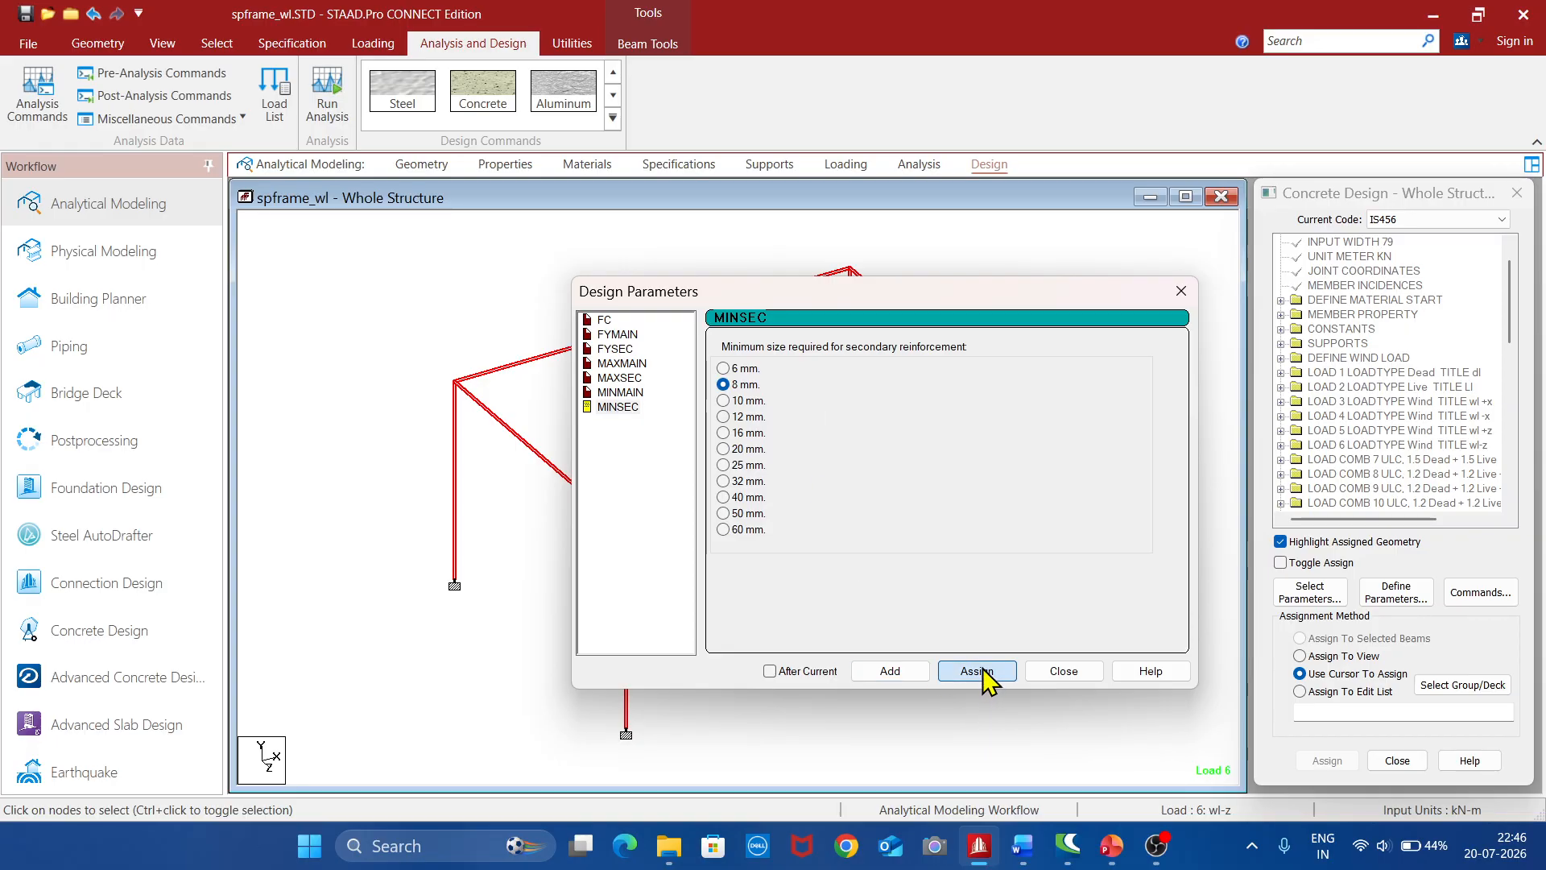
pyautogui.click(1065, 671)
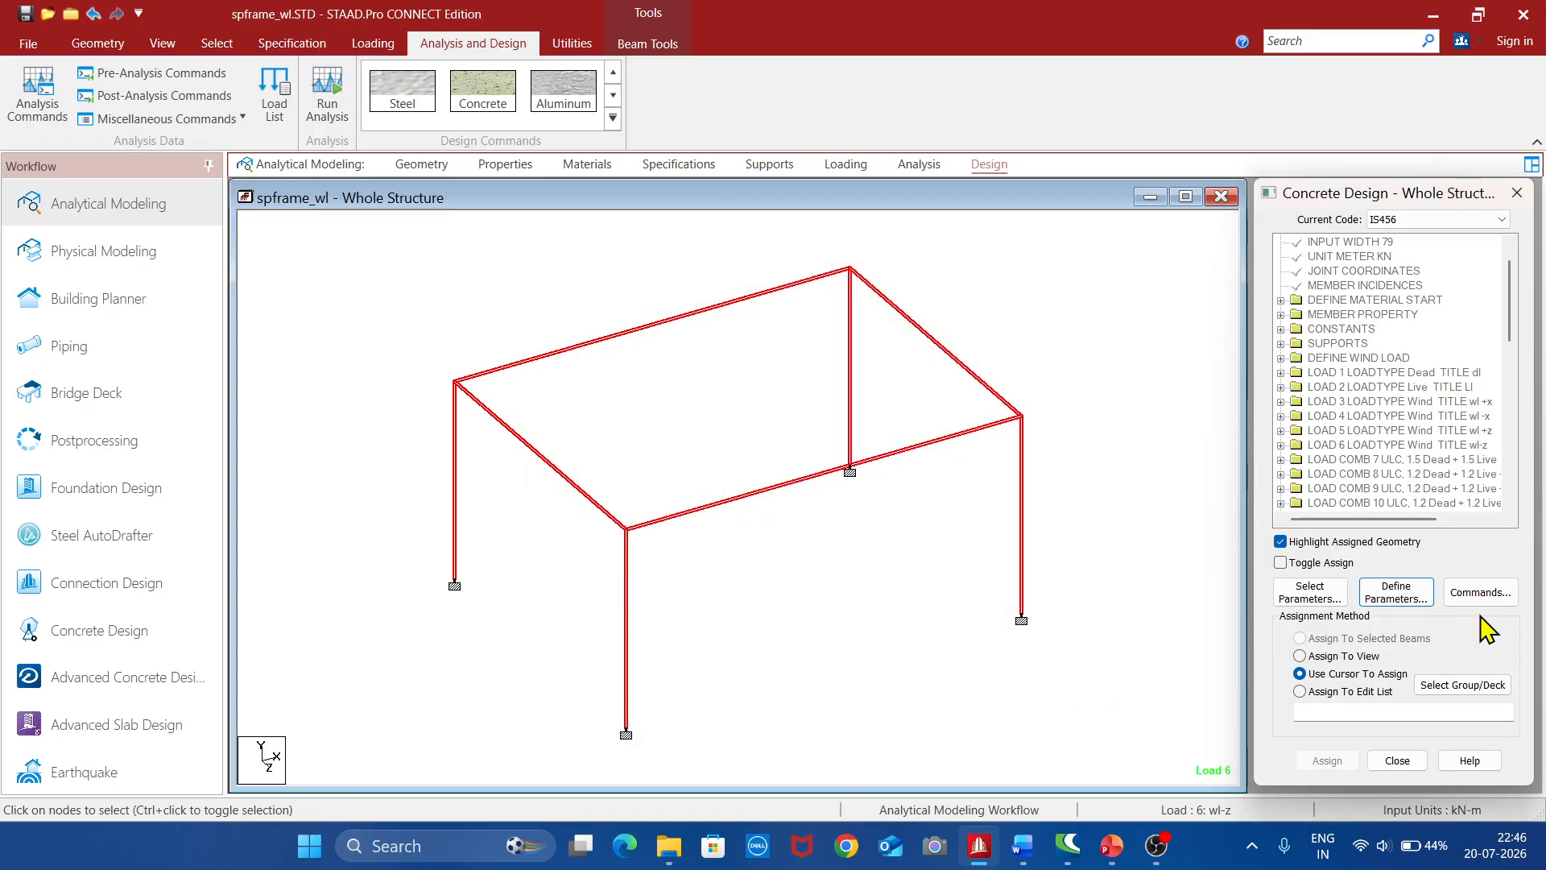
# Select only the beams parallel to X and Z and assign the Design Beam command to them
pyautogui.click(856, 550)
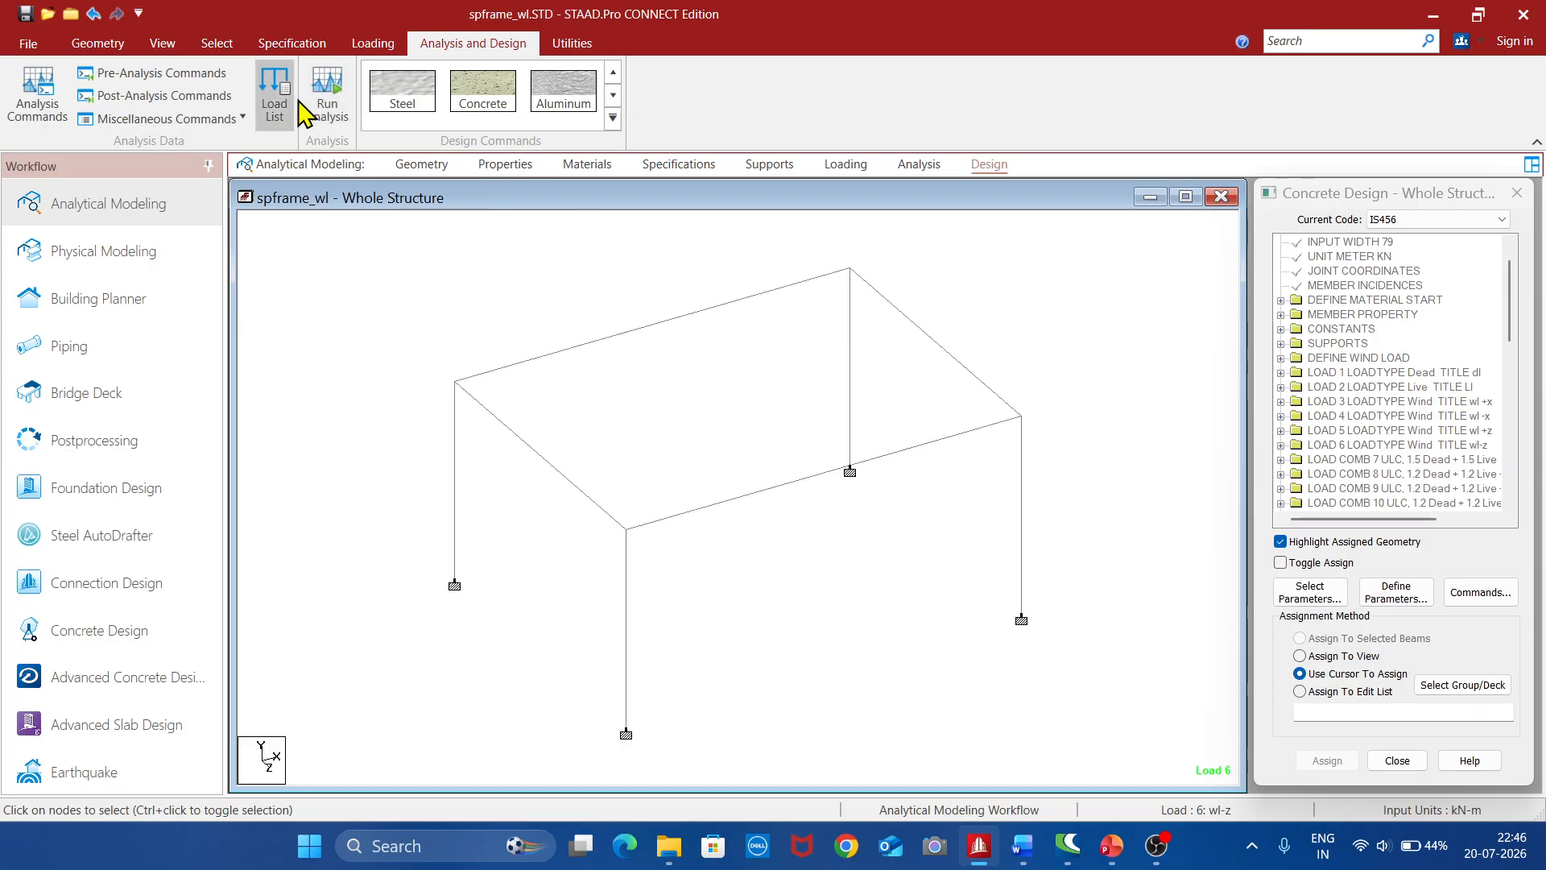
pyautogui.click(216, 44)
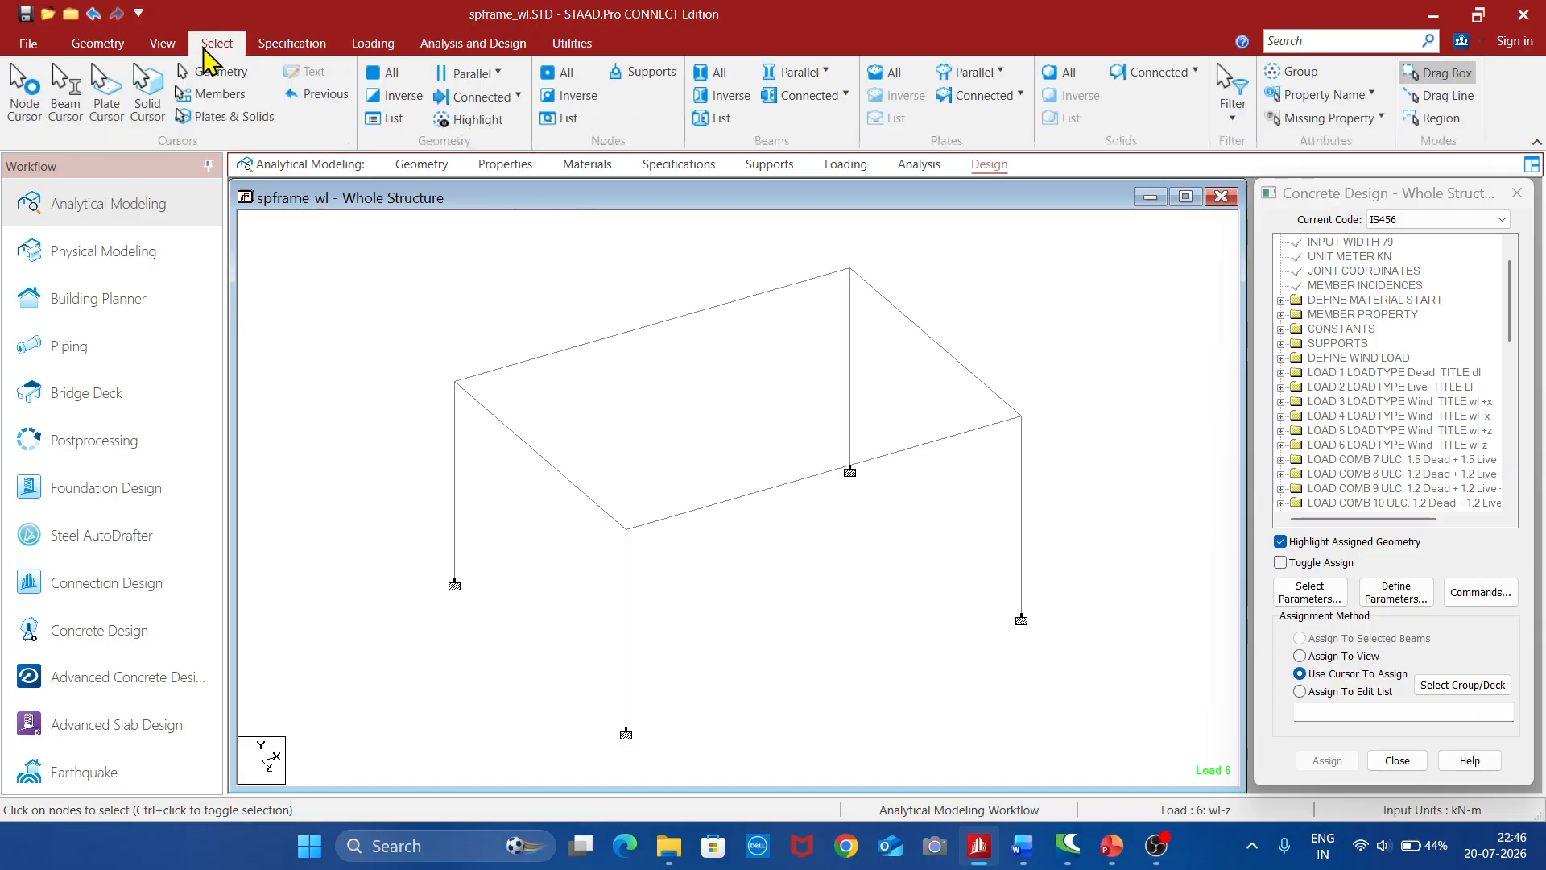
pyautogui.click(799, 71)
pyautogui.click(801, 101)
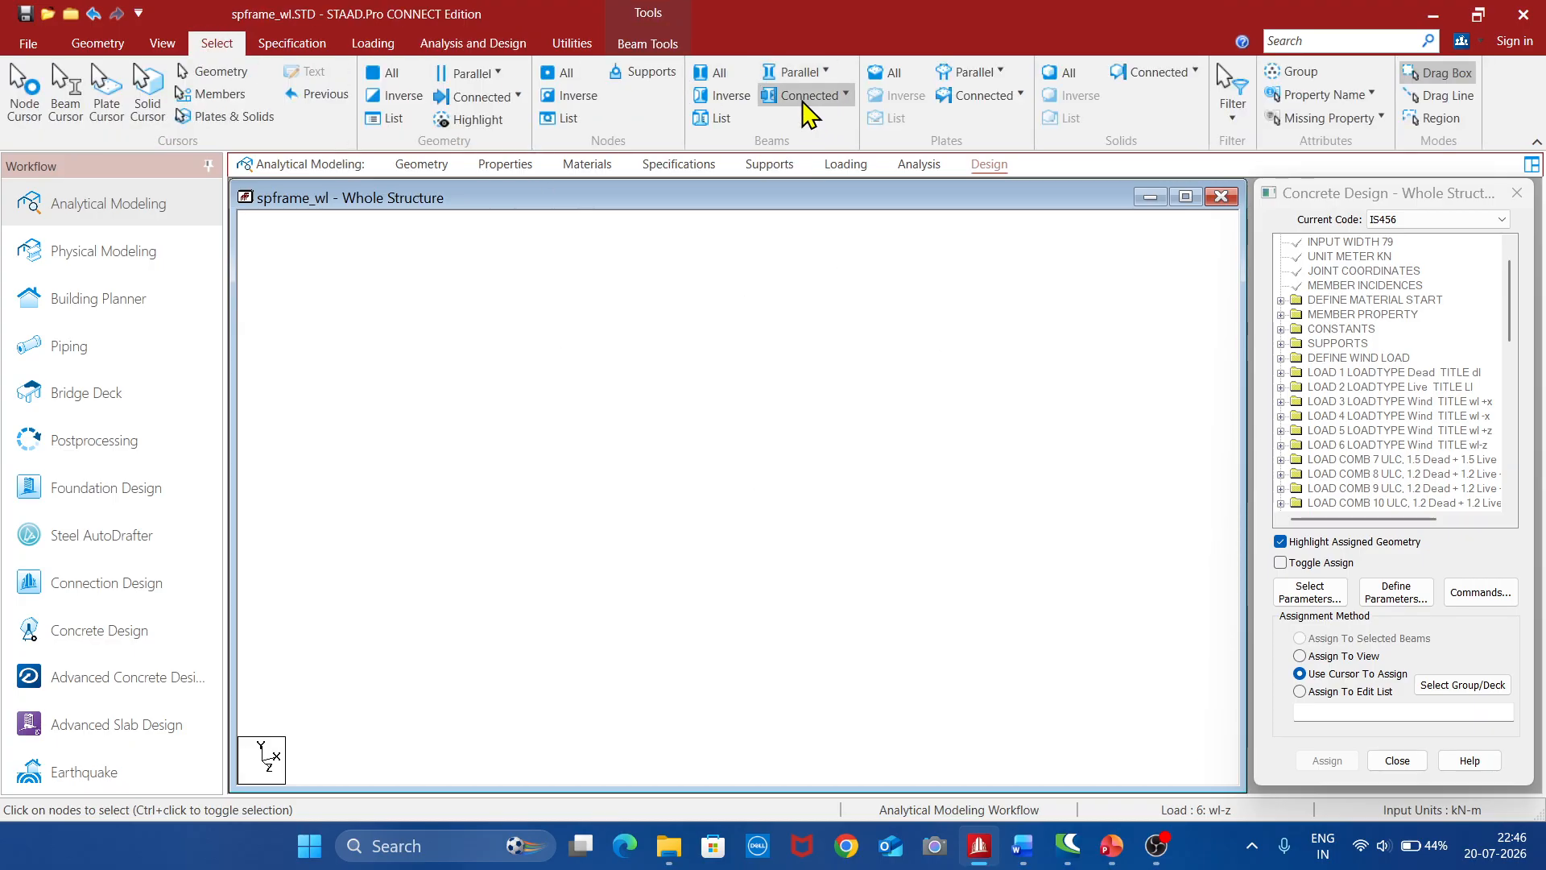
pyautogui.click(802, 72)
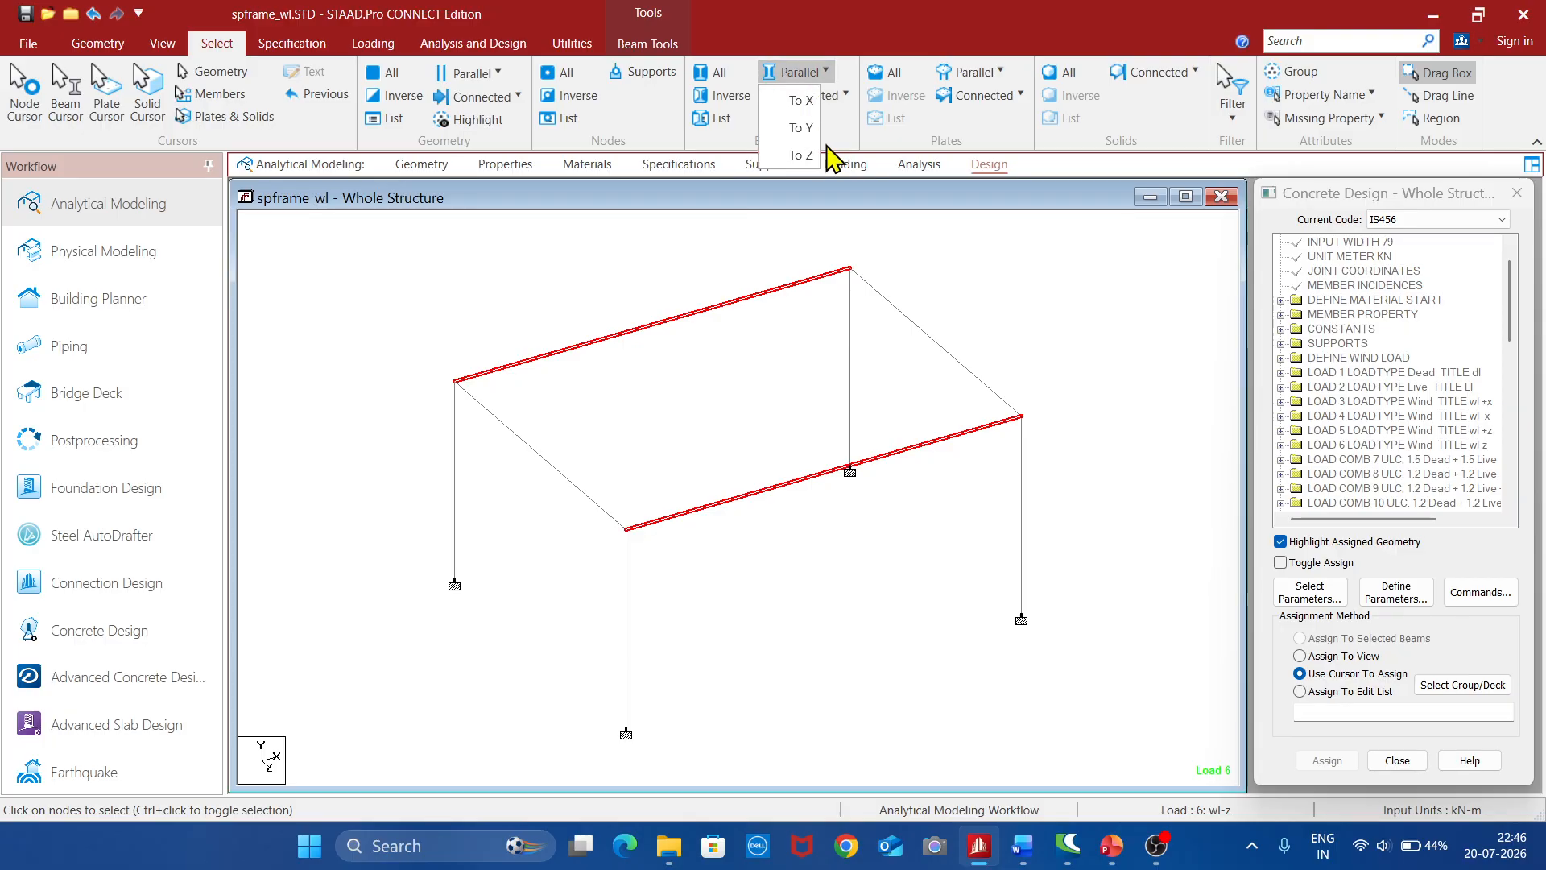
pyautogui.click(804, 155)
pyautogui.click(1503, 590)
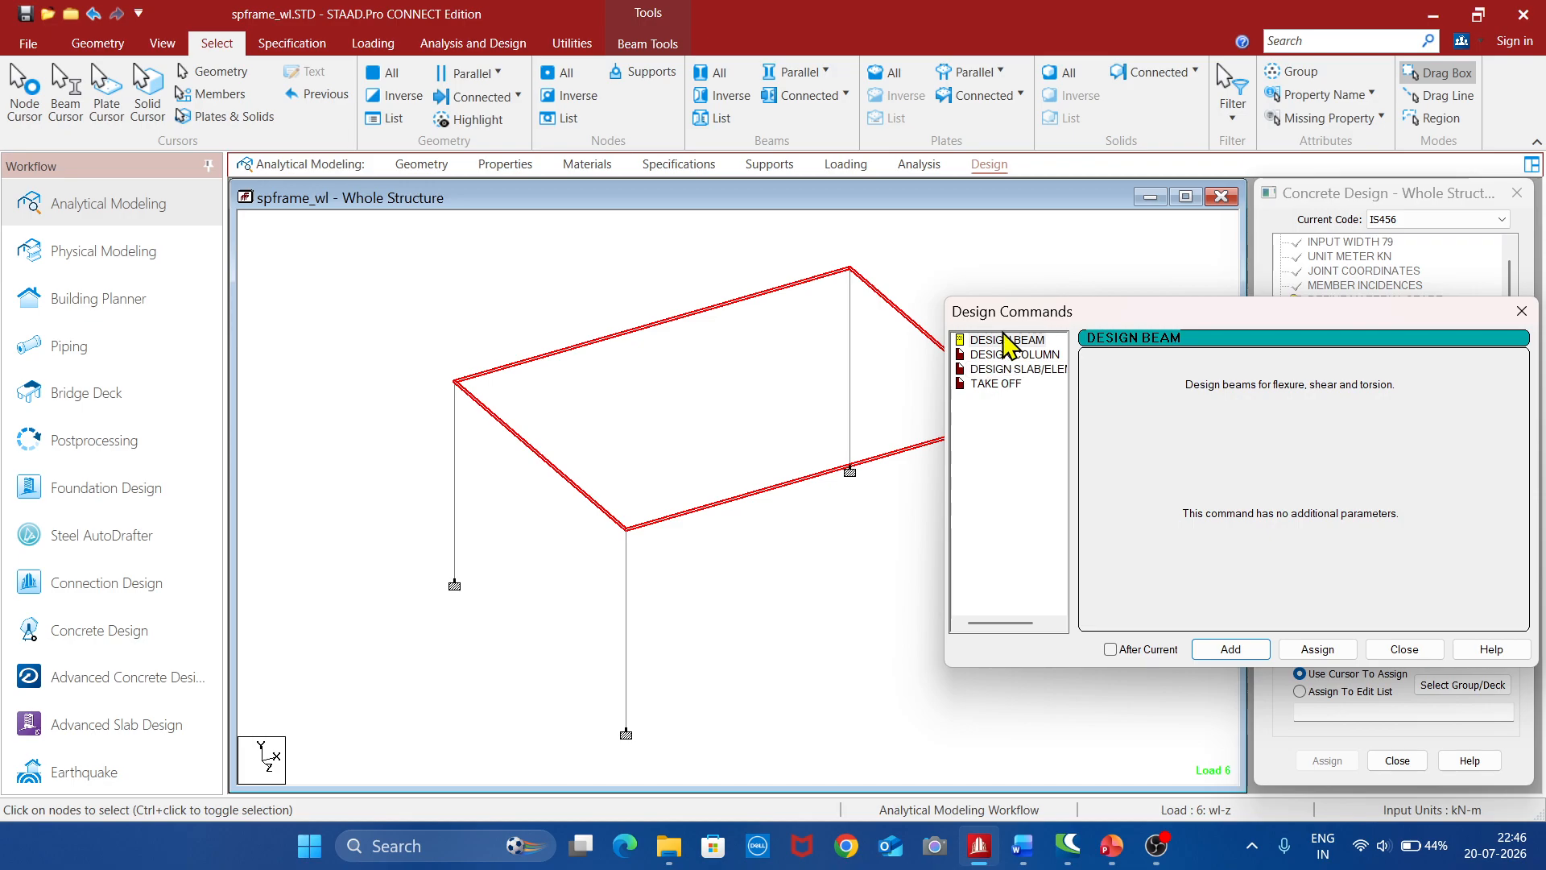
pyautogui.click(1005, 340)
pyautogui.click(1300, 650)
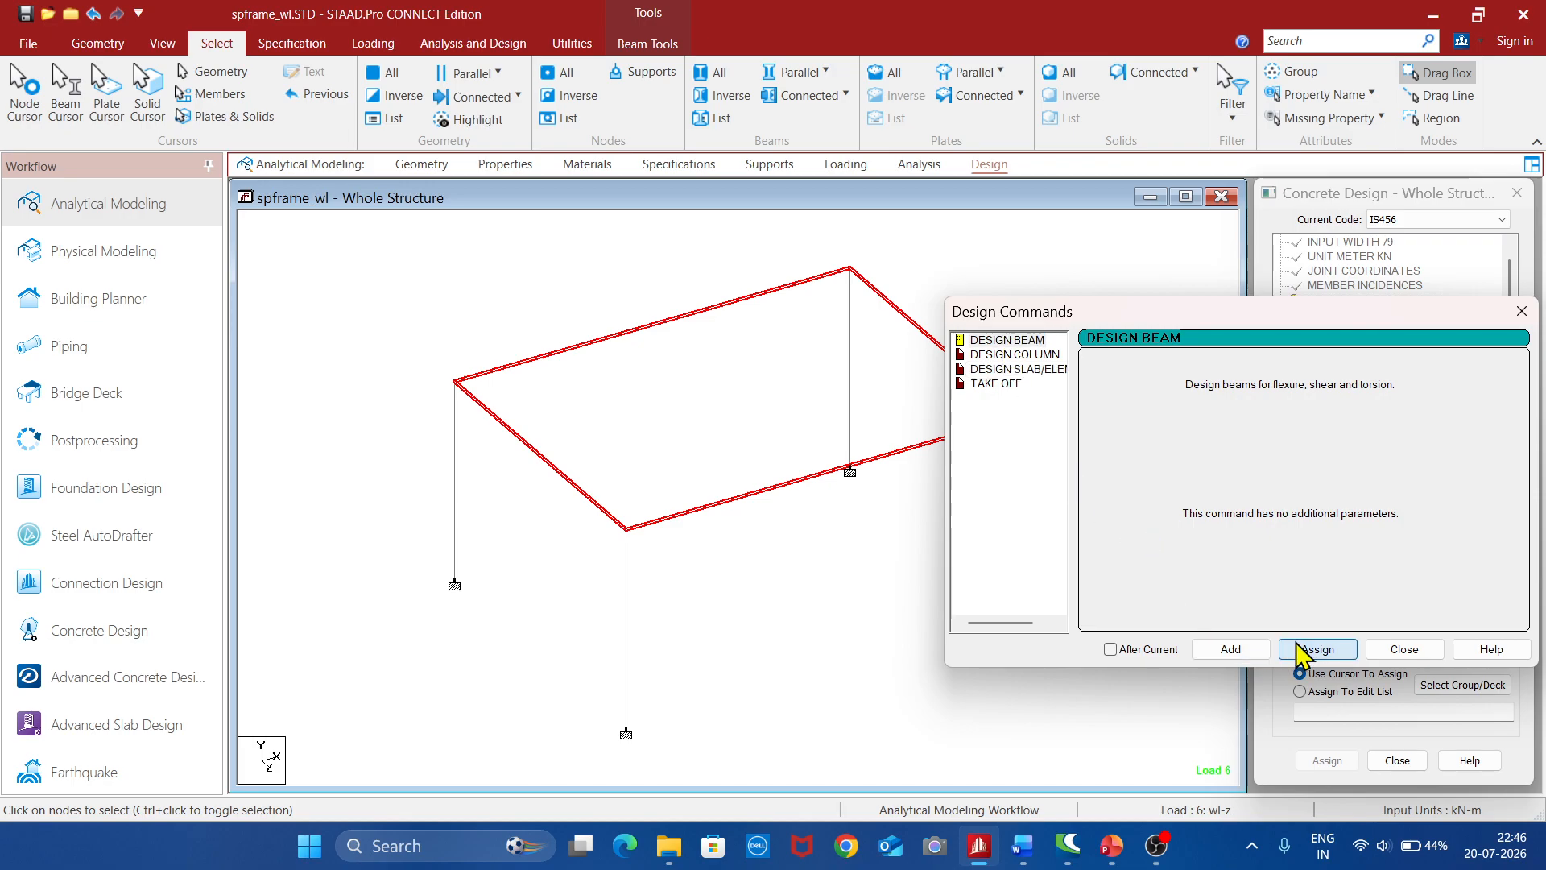
pyautogui.click(1405, 649)
# Select only the columns parallel to Y and assign the Design Column command to them
pyautogui.click(916, 601)
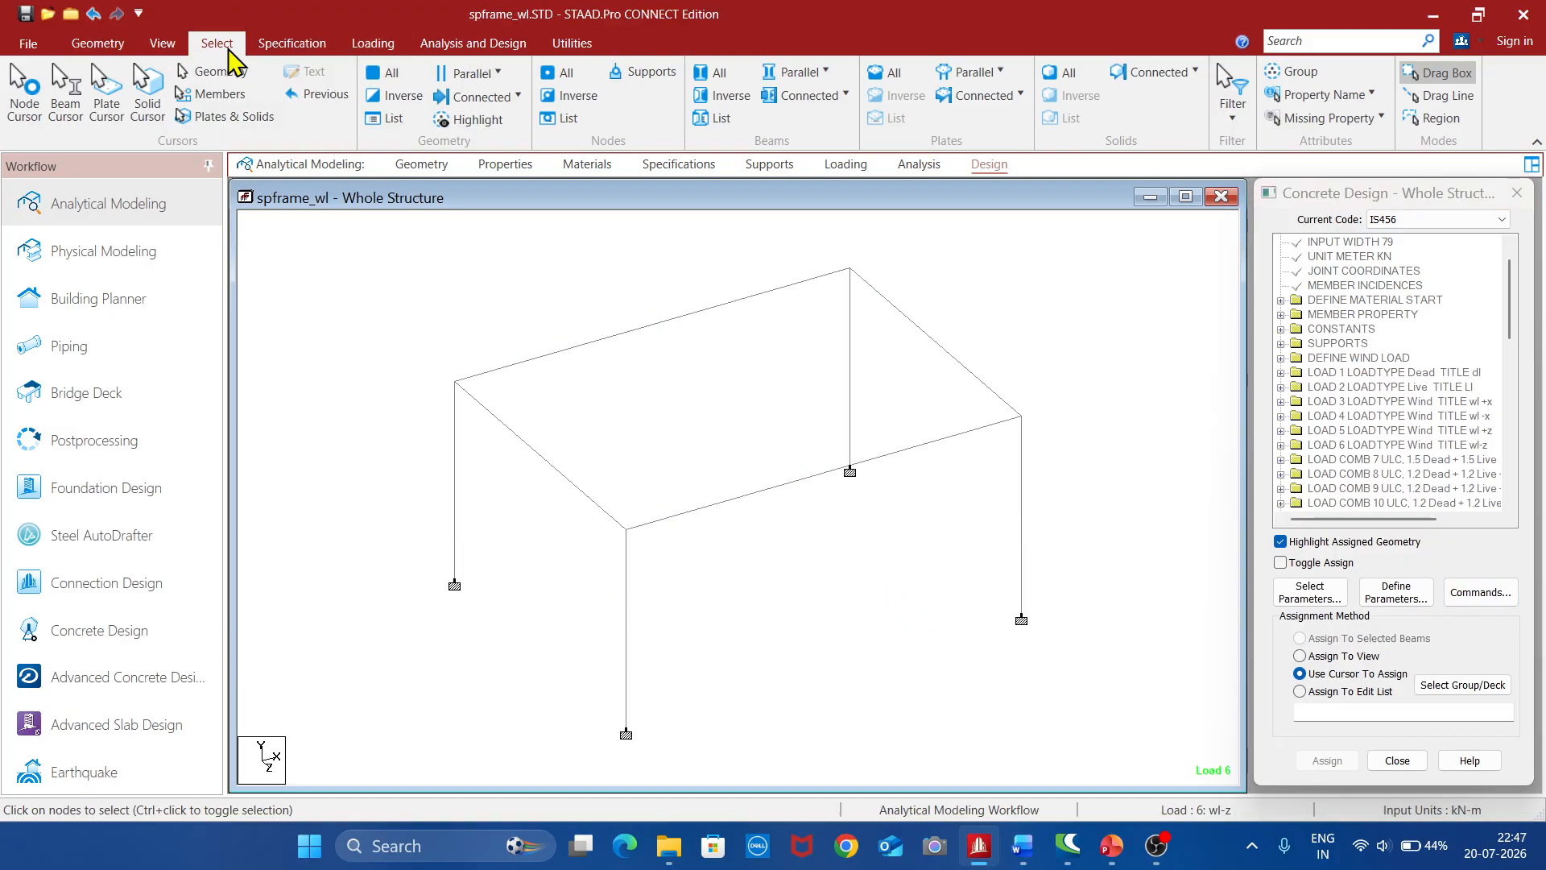
pyautogui.click(800, 73)
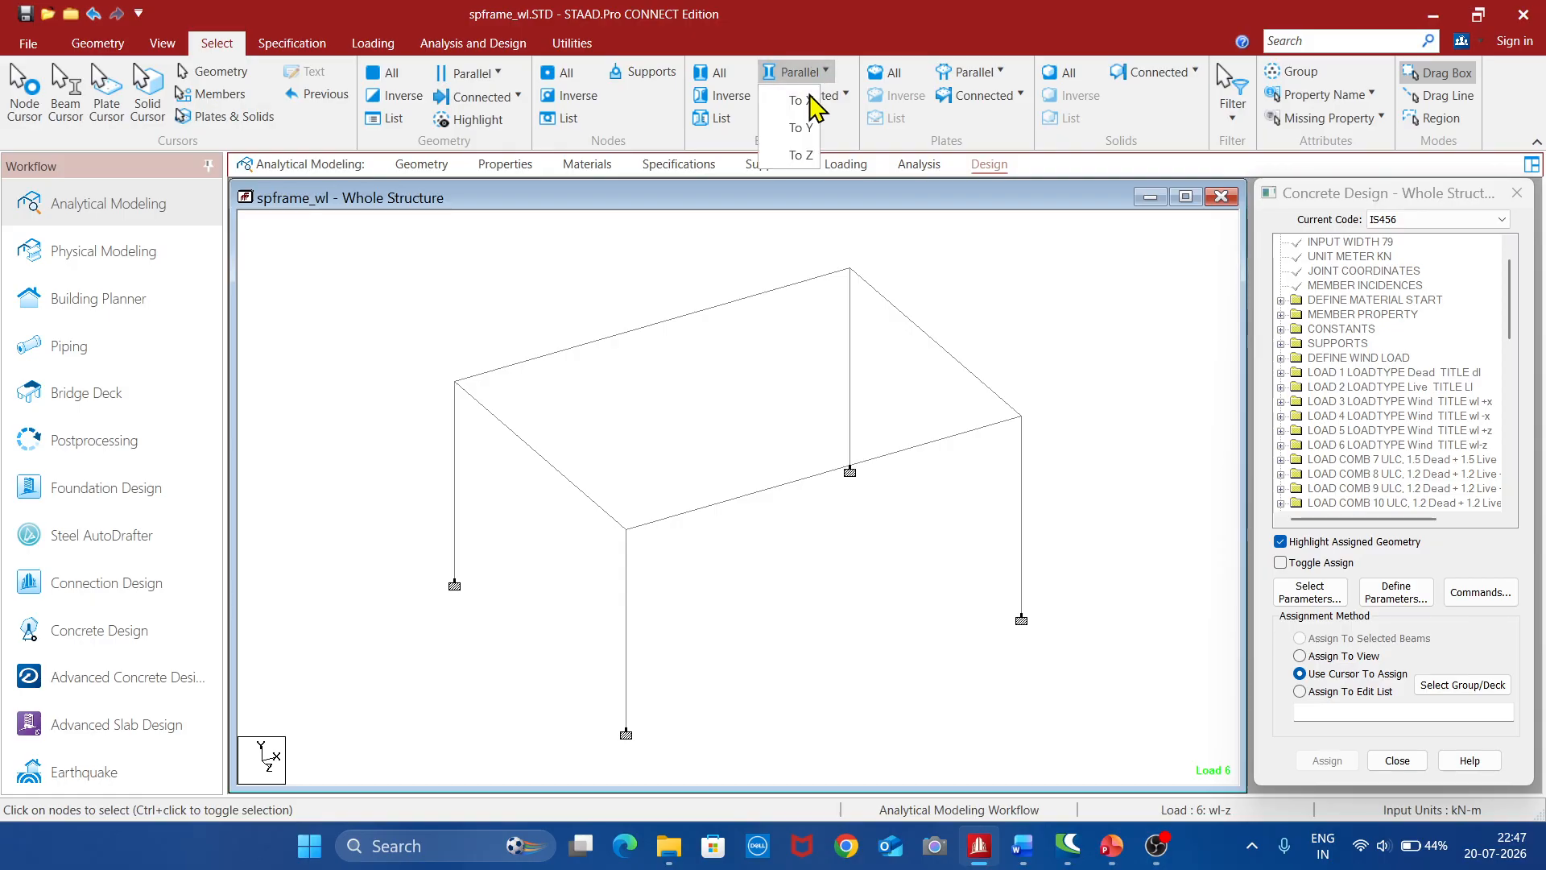
pyautogui.click(801, 131)
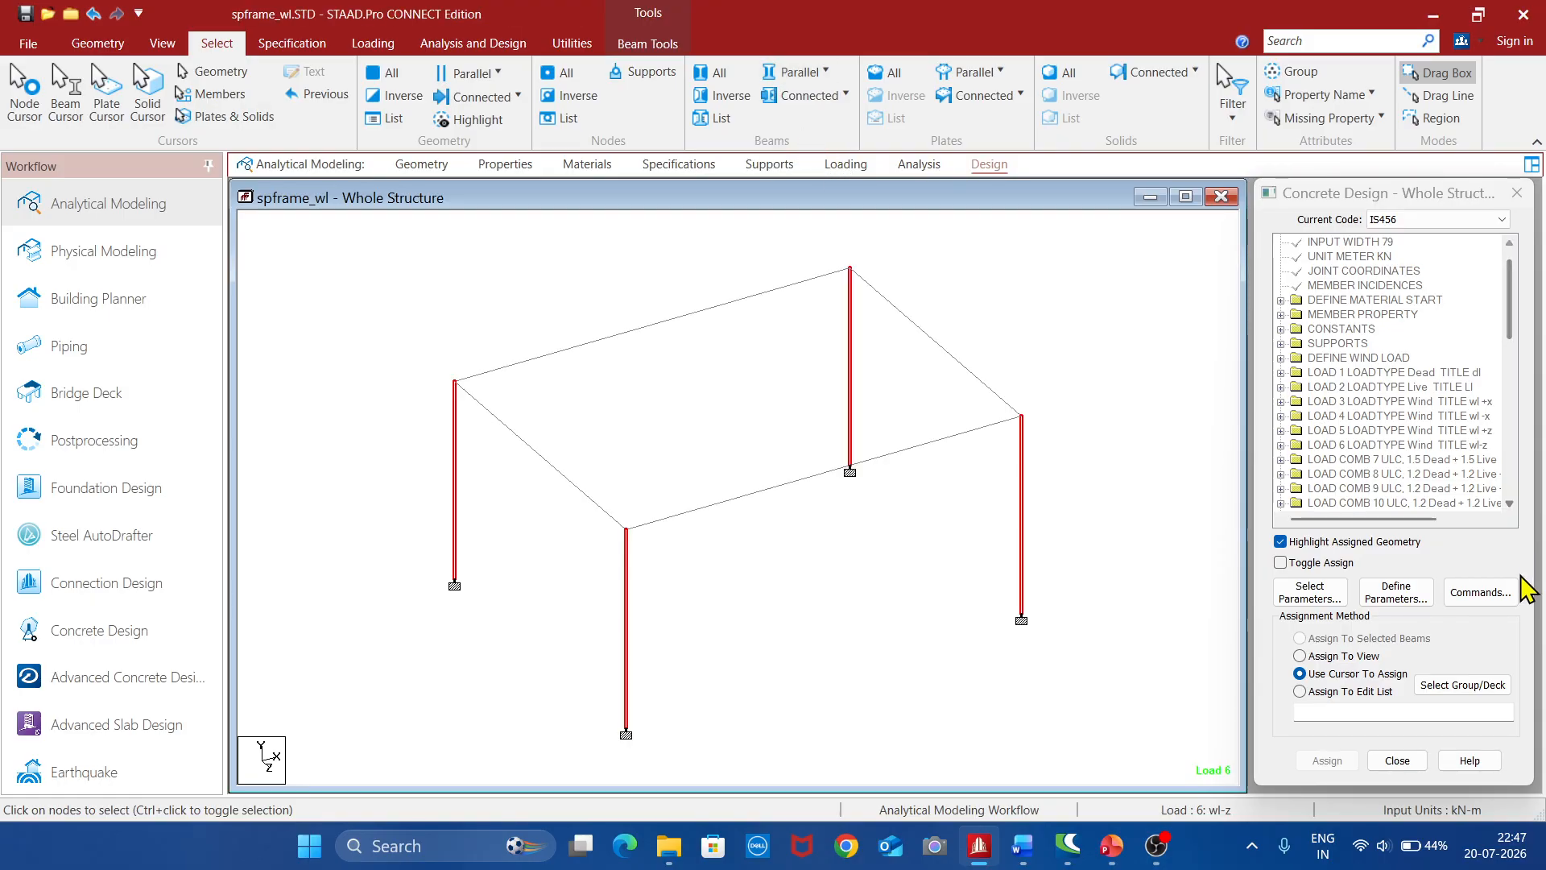
pyautogui.click(1481, 593)
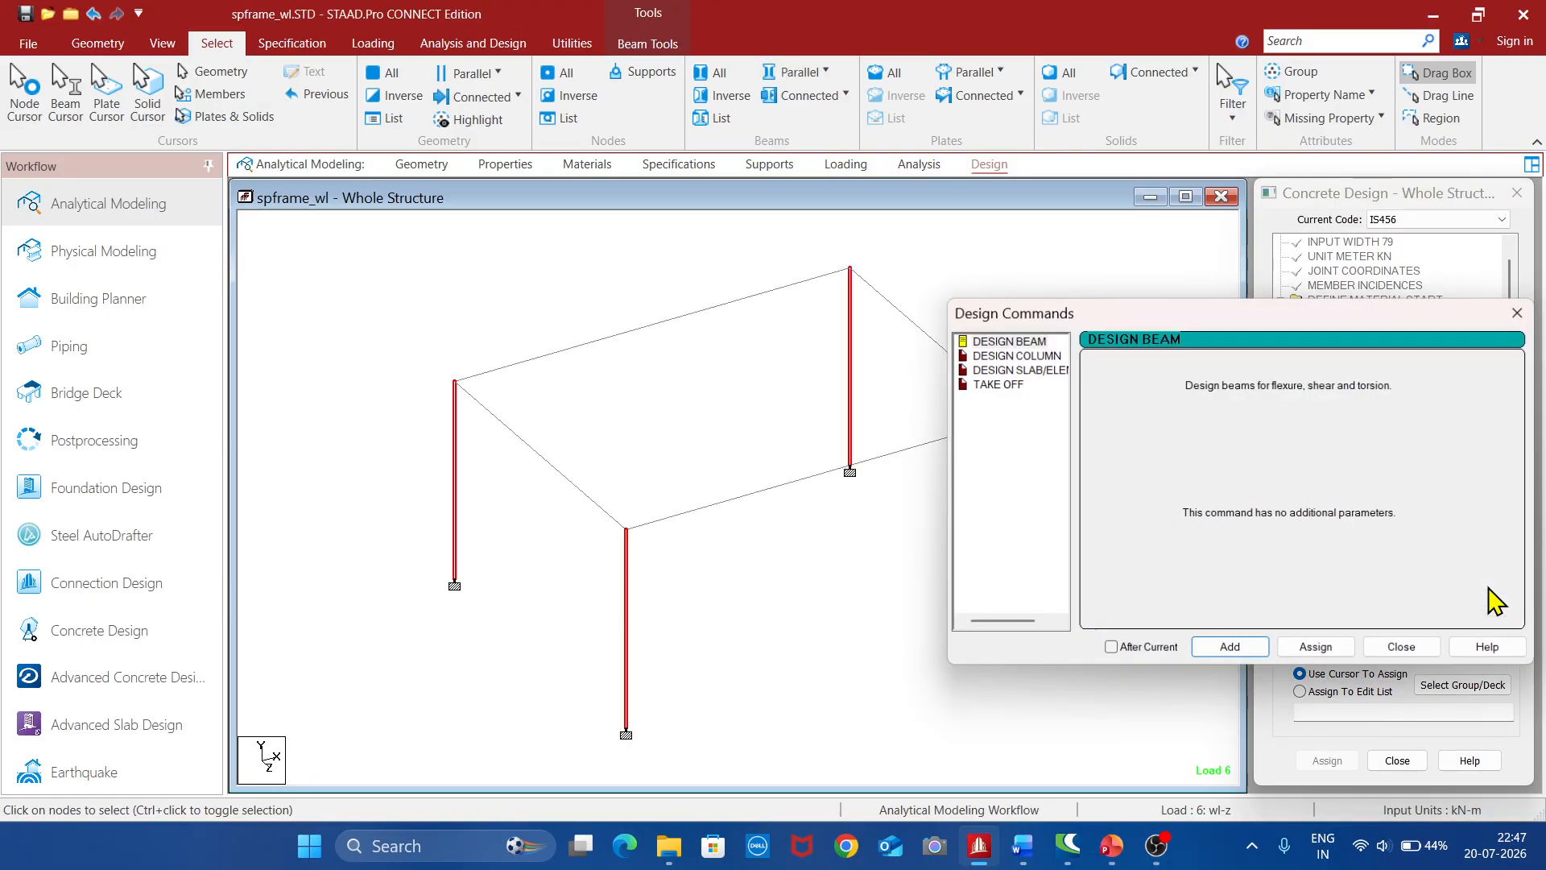
pyautogui.click(1005, 355)
pyautogui.click(1316, 649)
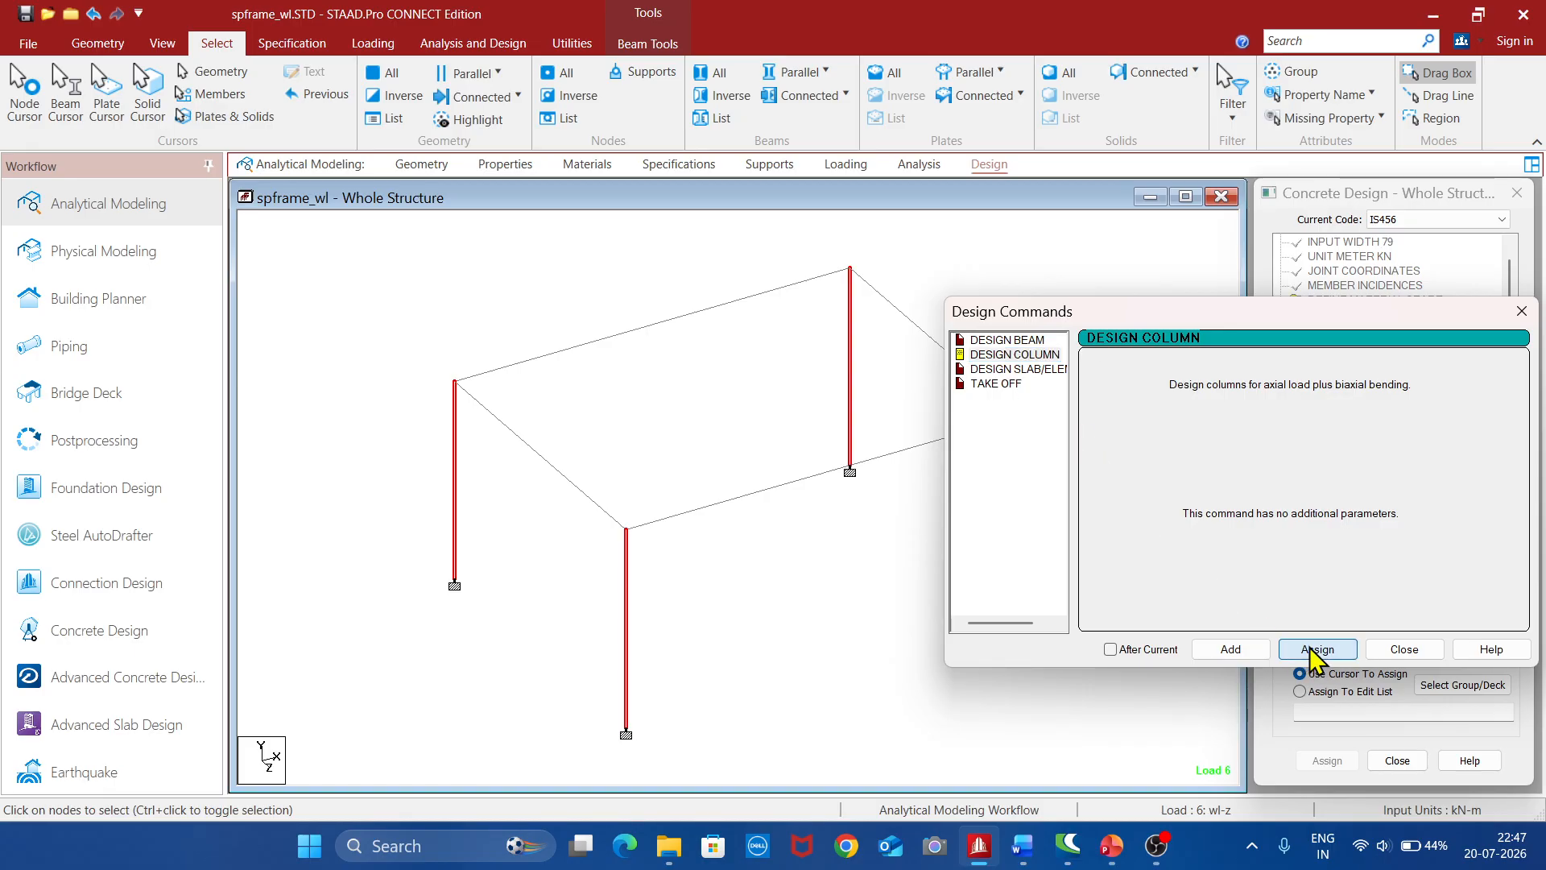
pyautogui.click(1403, 654)
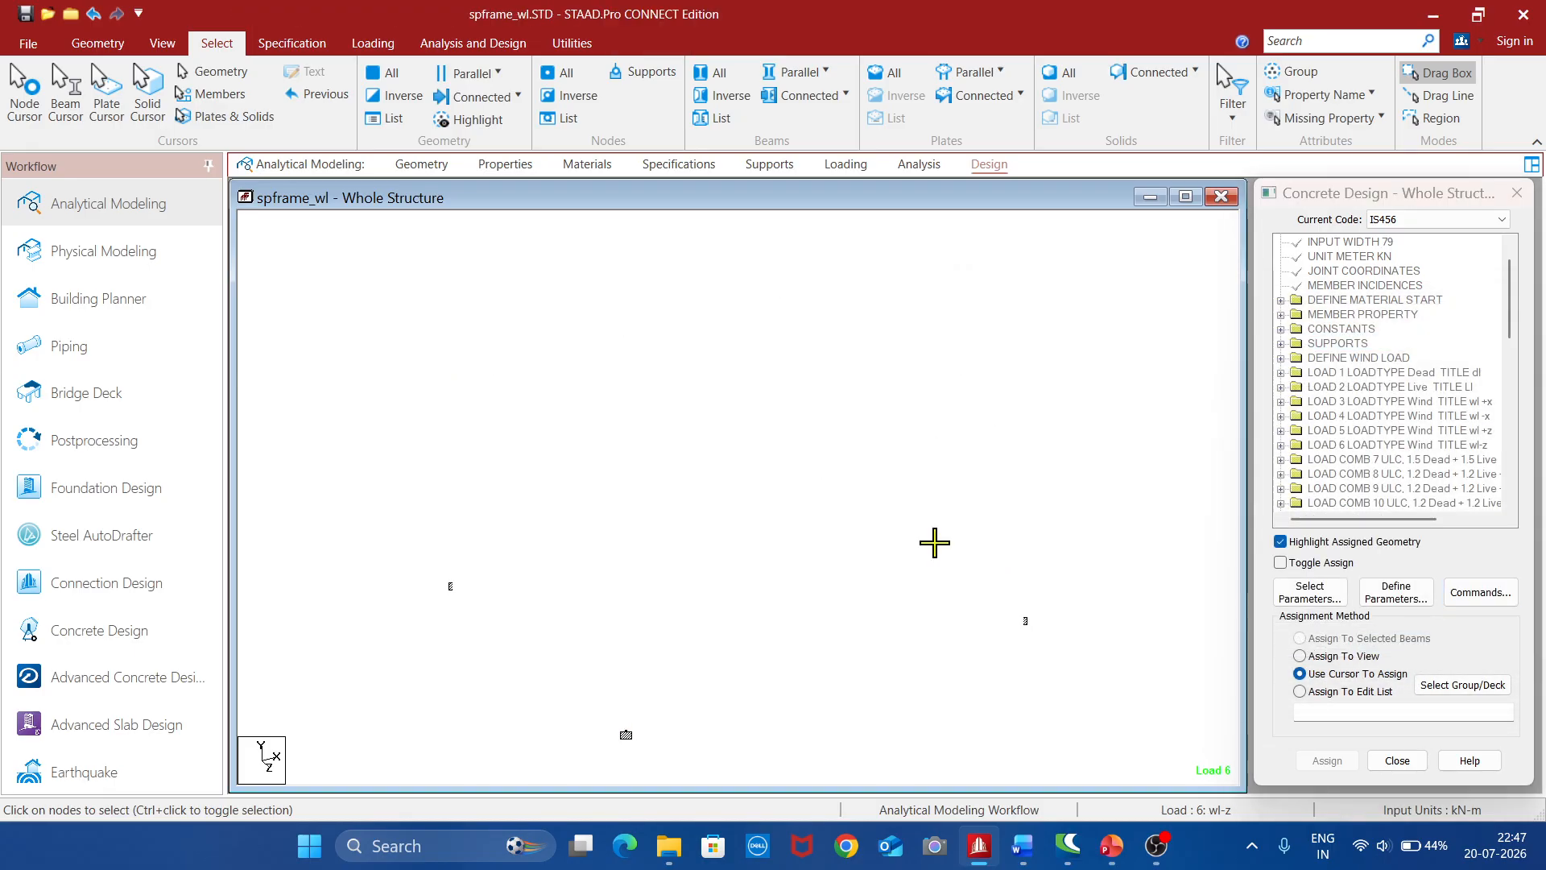
# Select all members of the frame and assign the Take Off command for concrete volume and reinforcement weight
pyautogui.hotkey('ctrl', 'a')
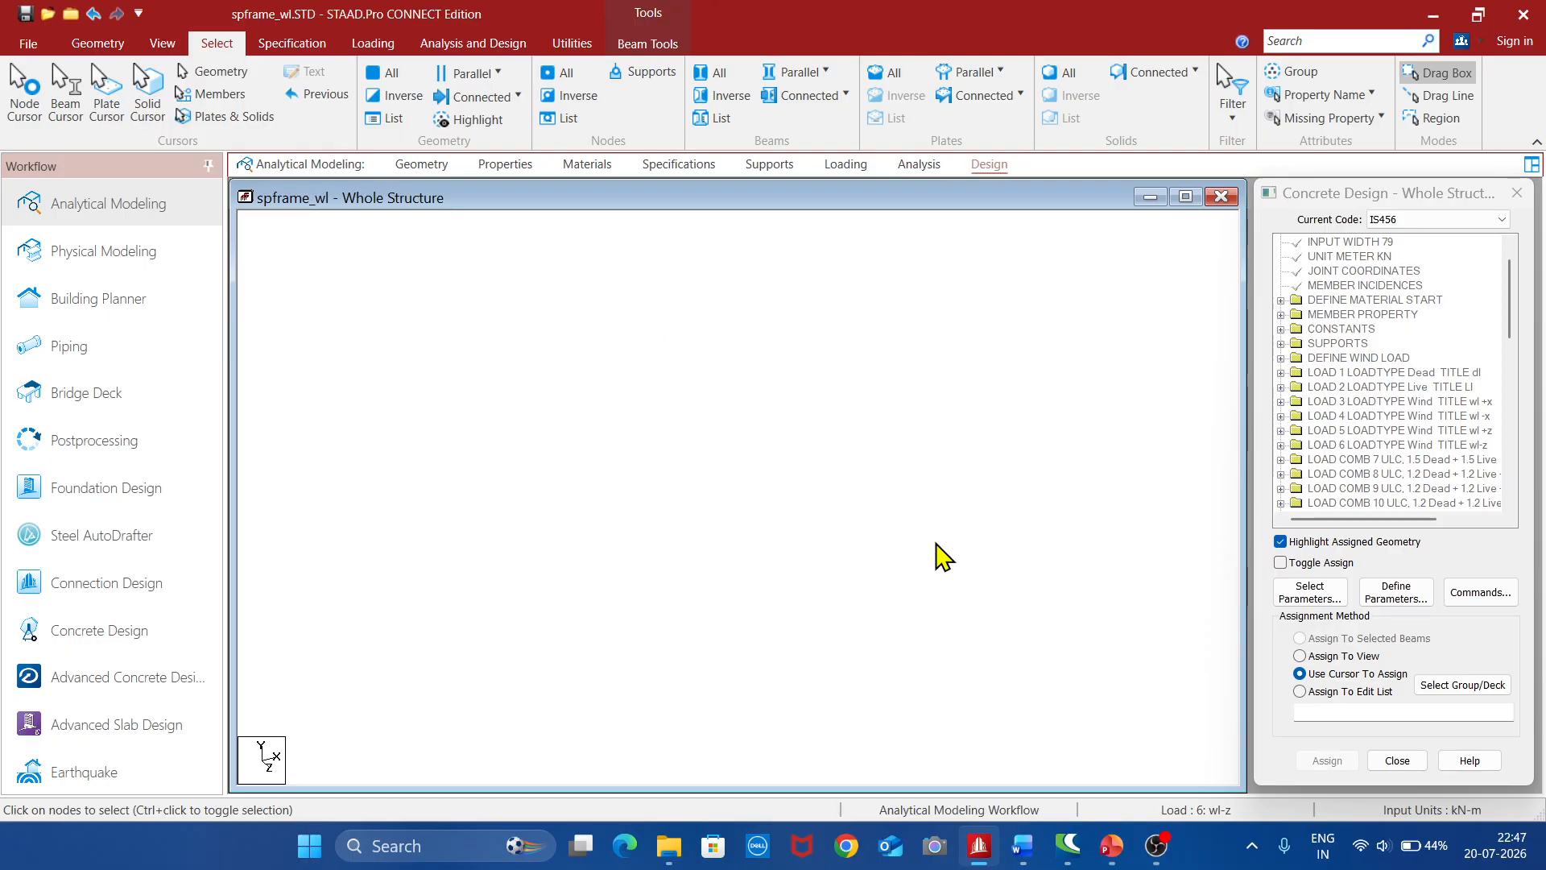
pyautogui.click(1481, 594)
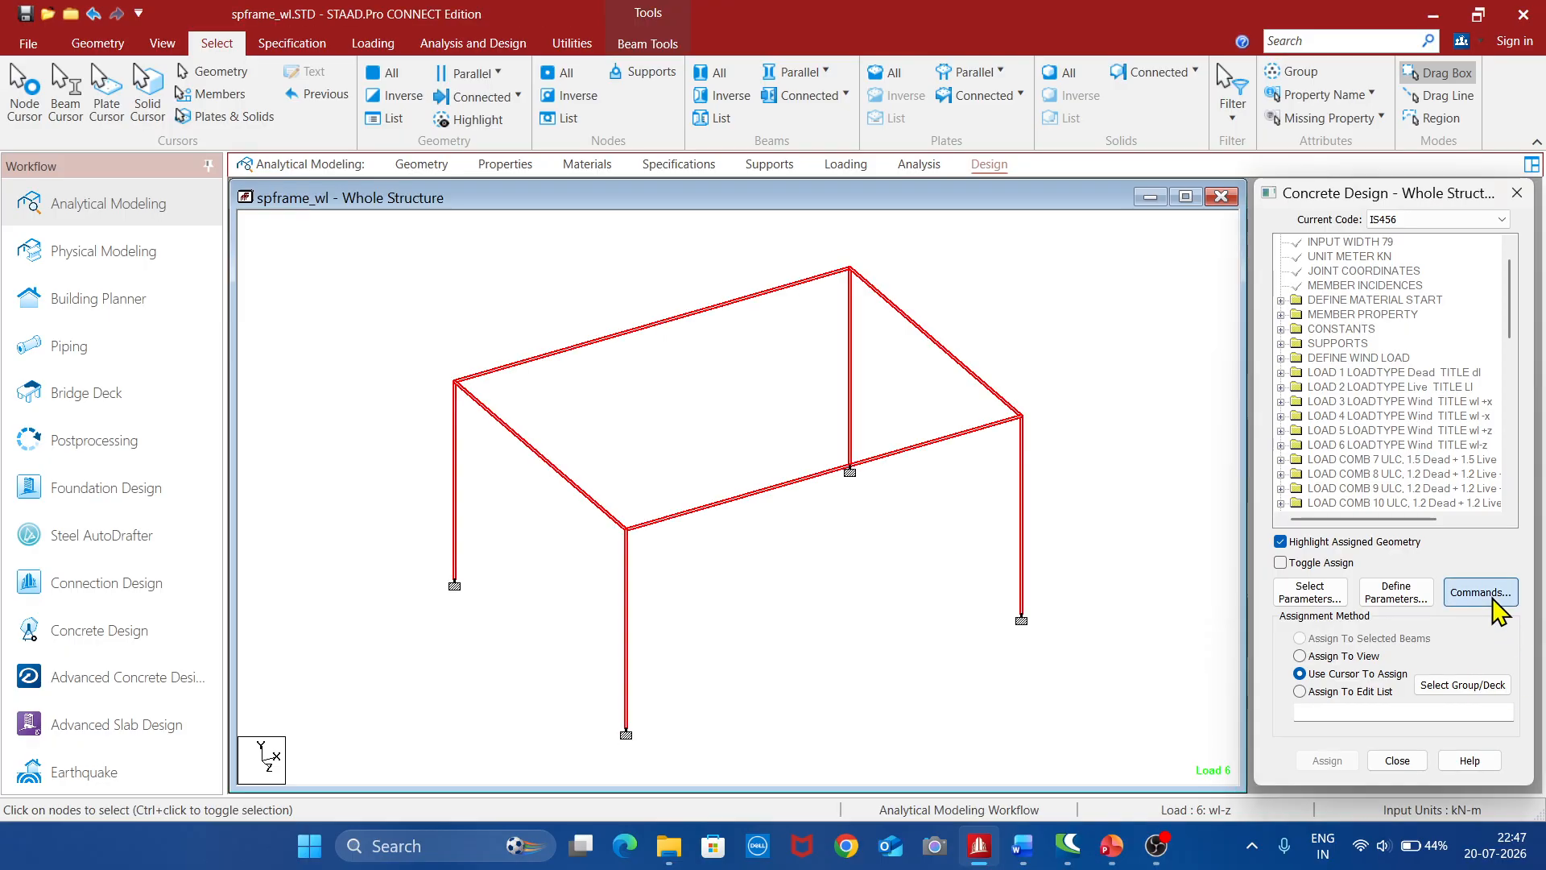
pyautogui.click(997, 385)
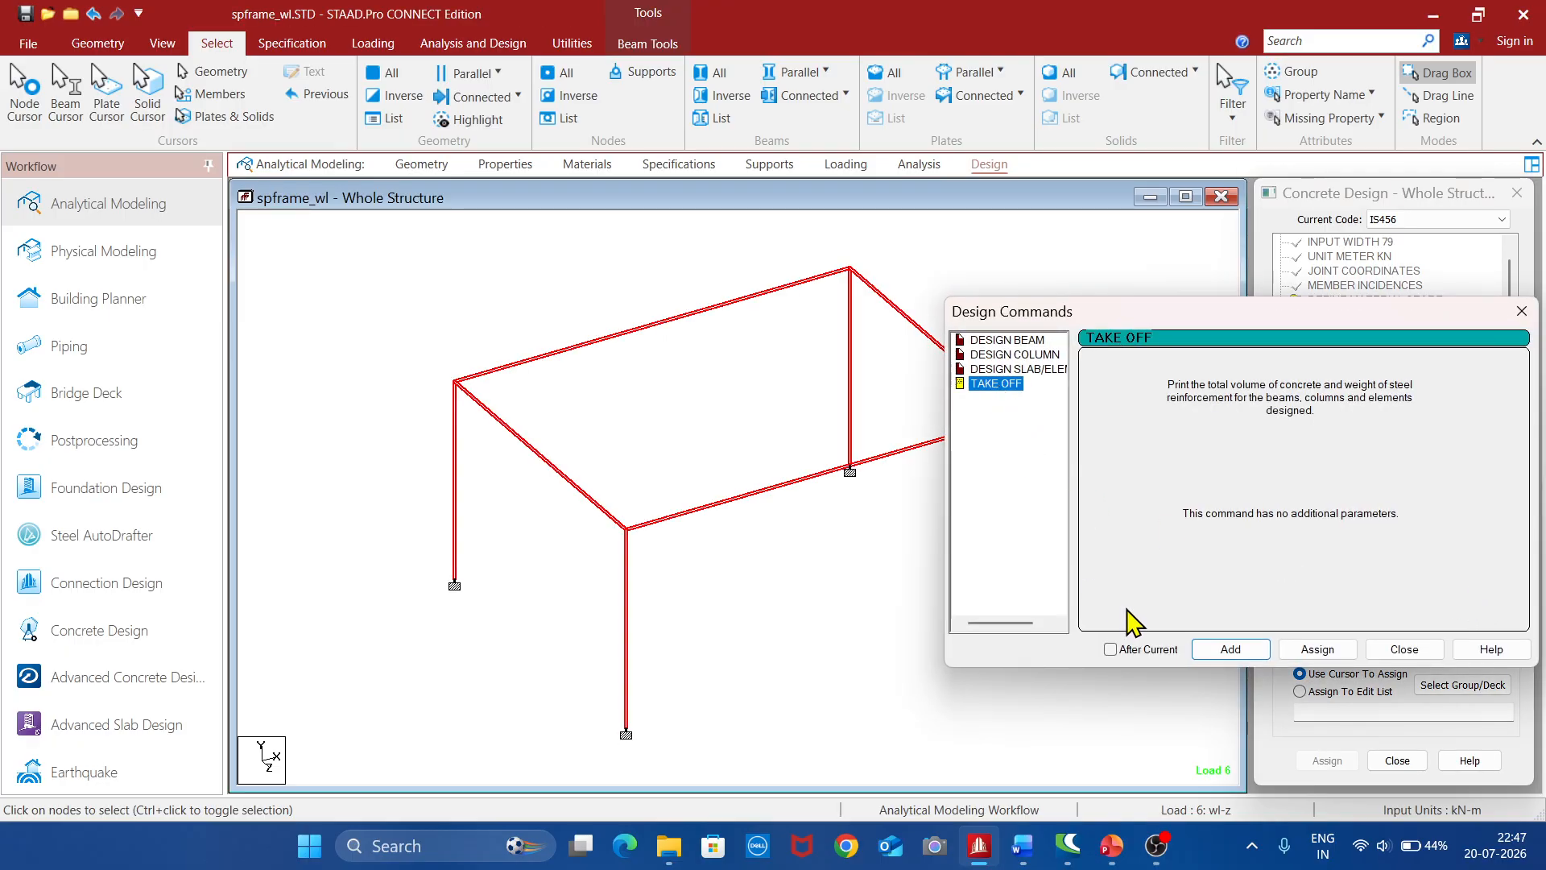
pyautogui.click(1314, 649)
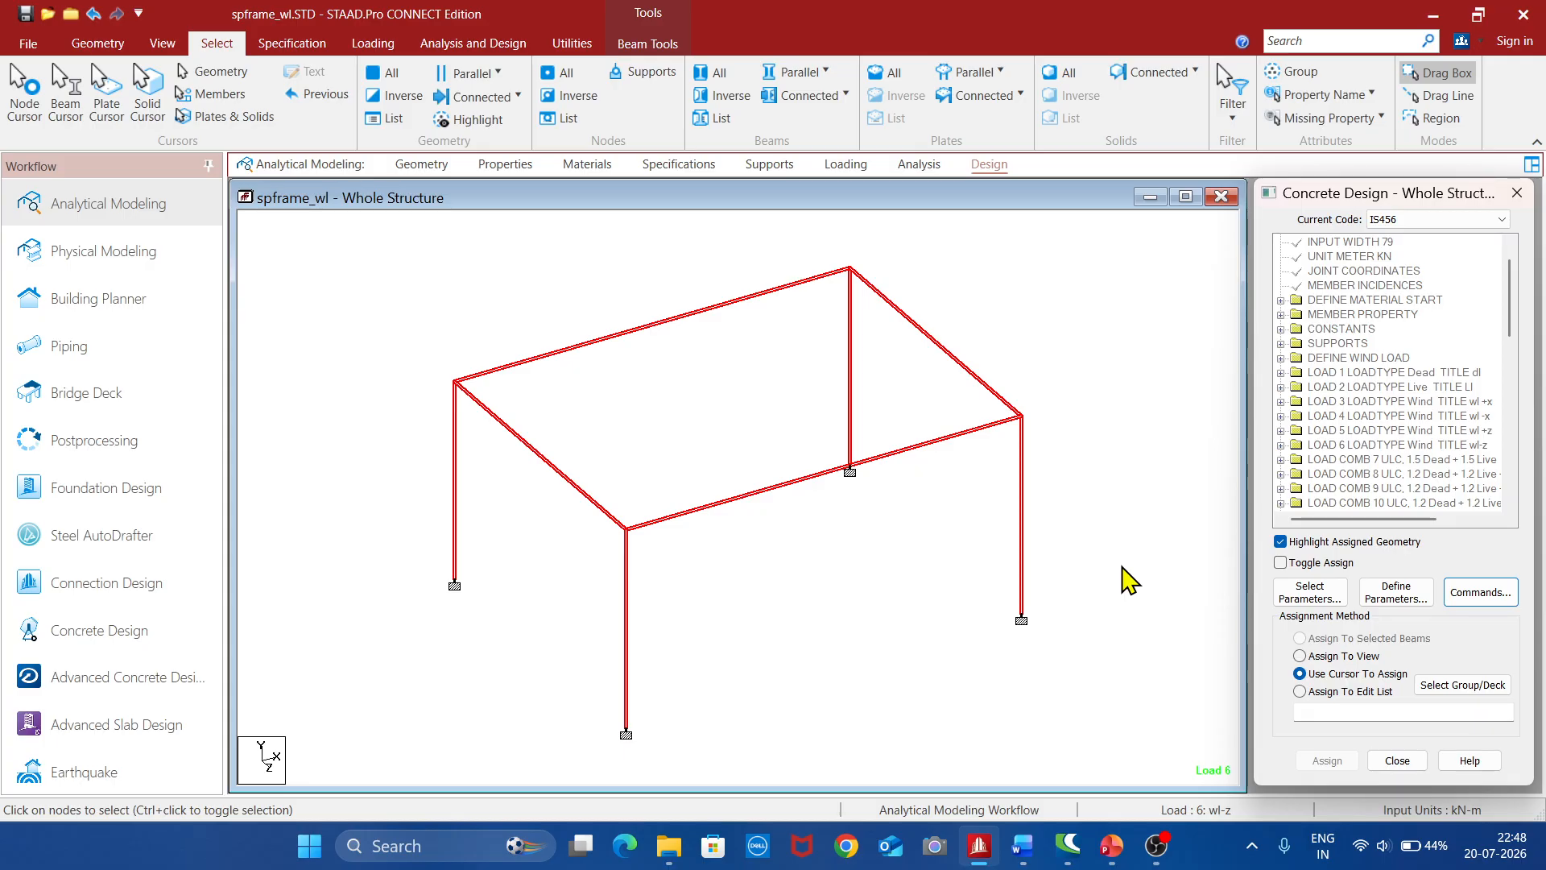
pyautogui.click(1156, 846)
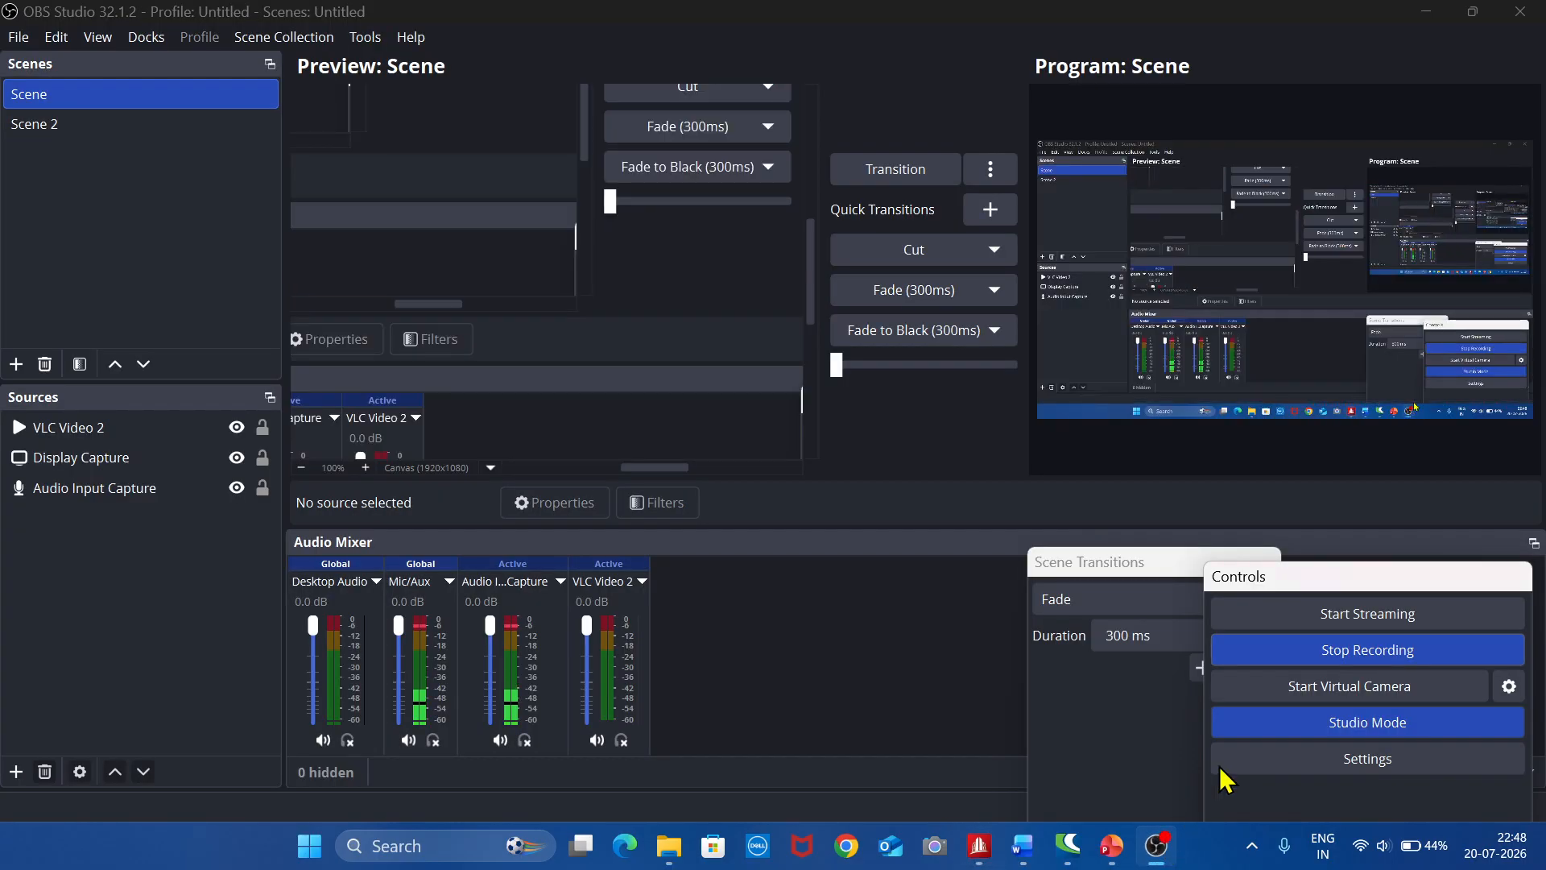